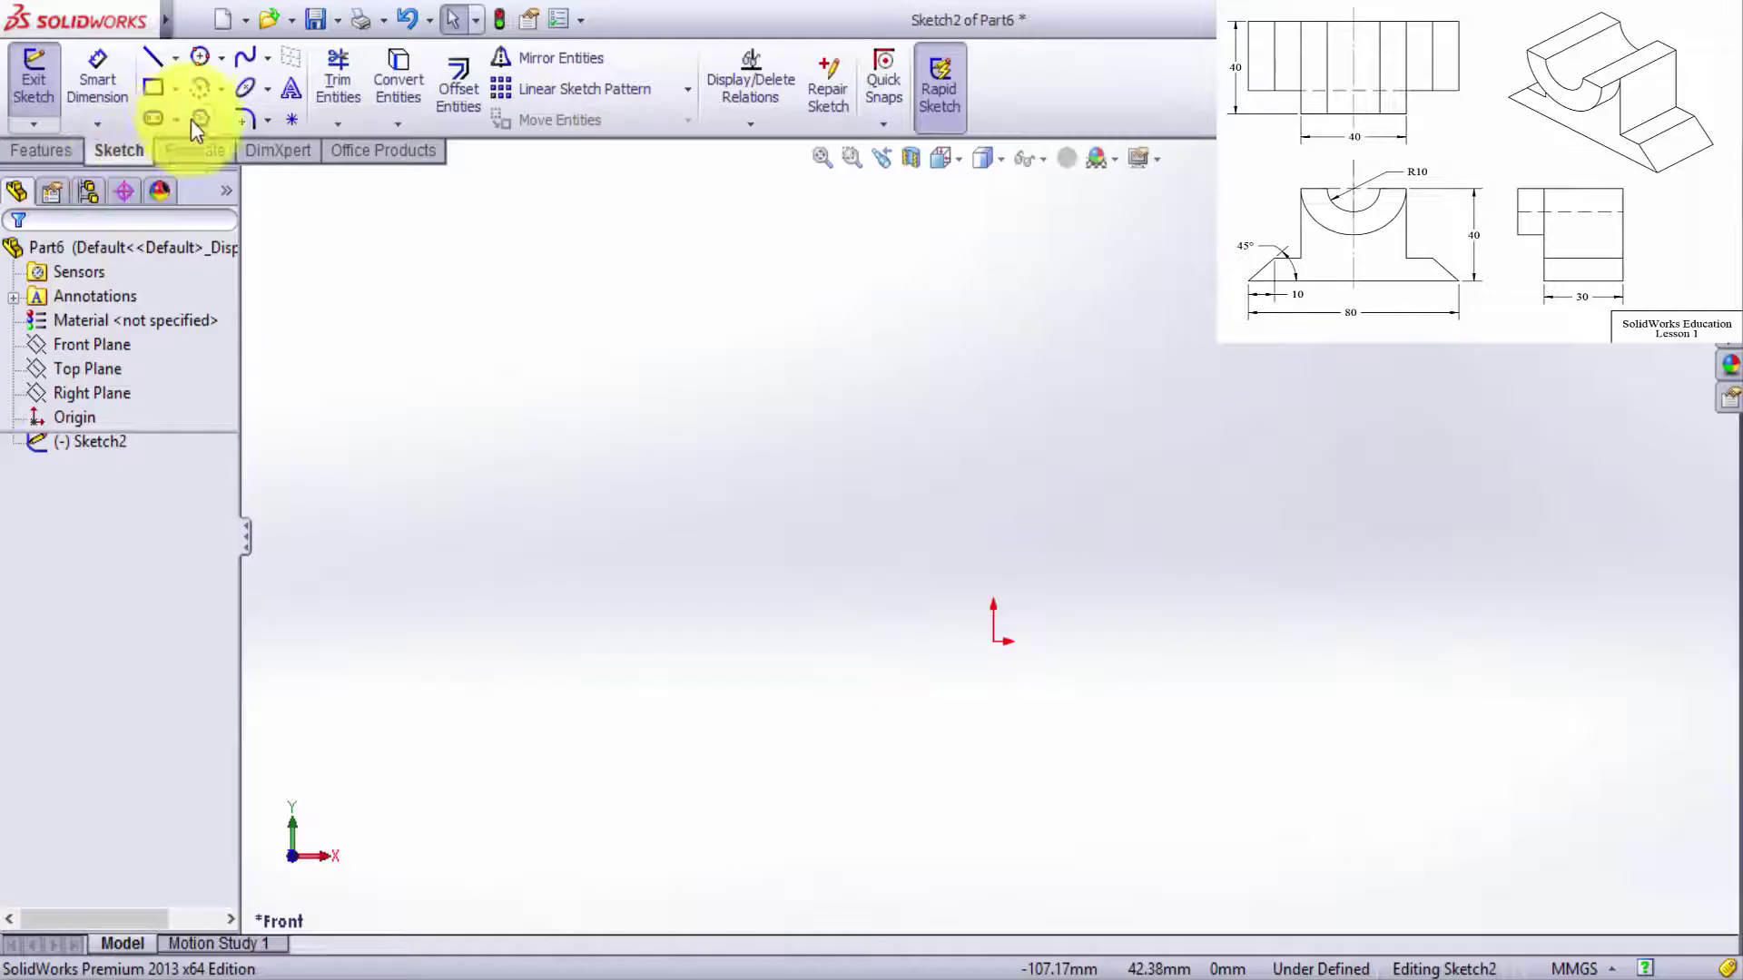
Draw the base line through the origin, then the right slanted side, shoulder and upright wall.
{"action": "left_click", "coordinate": [159, 62]}
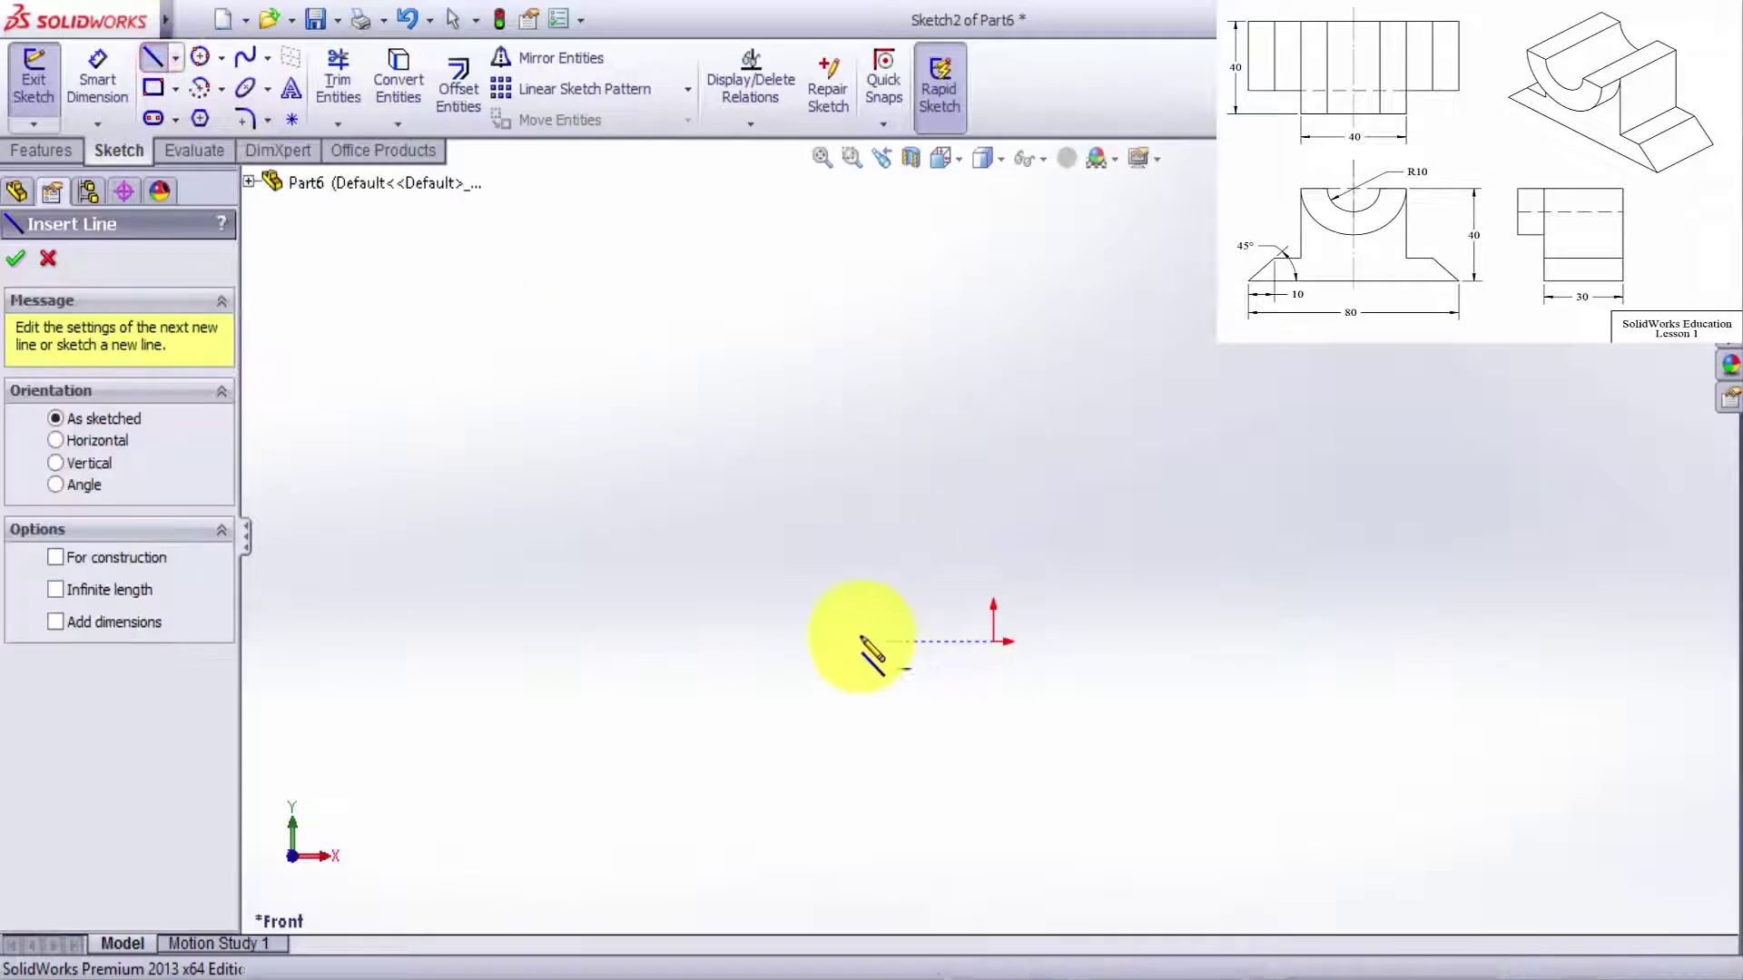
{"action": "left_click", "coordinate": [851, 637]}
{"action": "left_click", "coordinate": [1210, 641]}
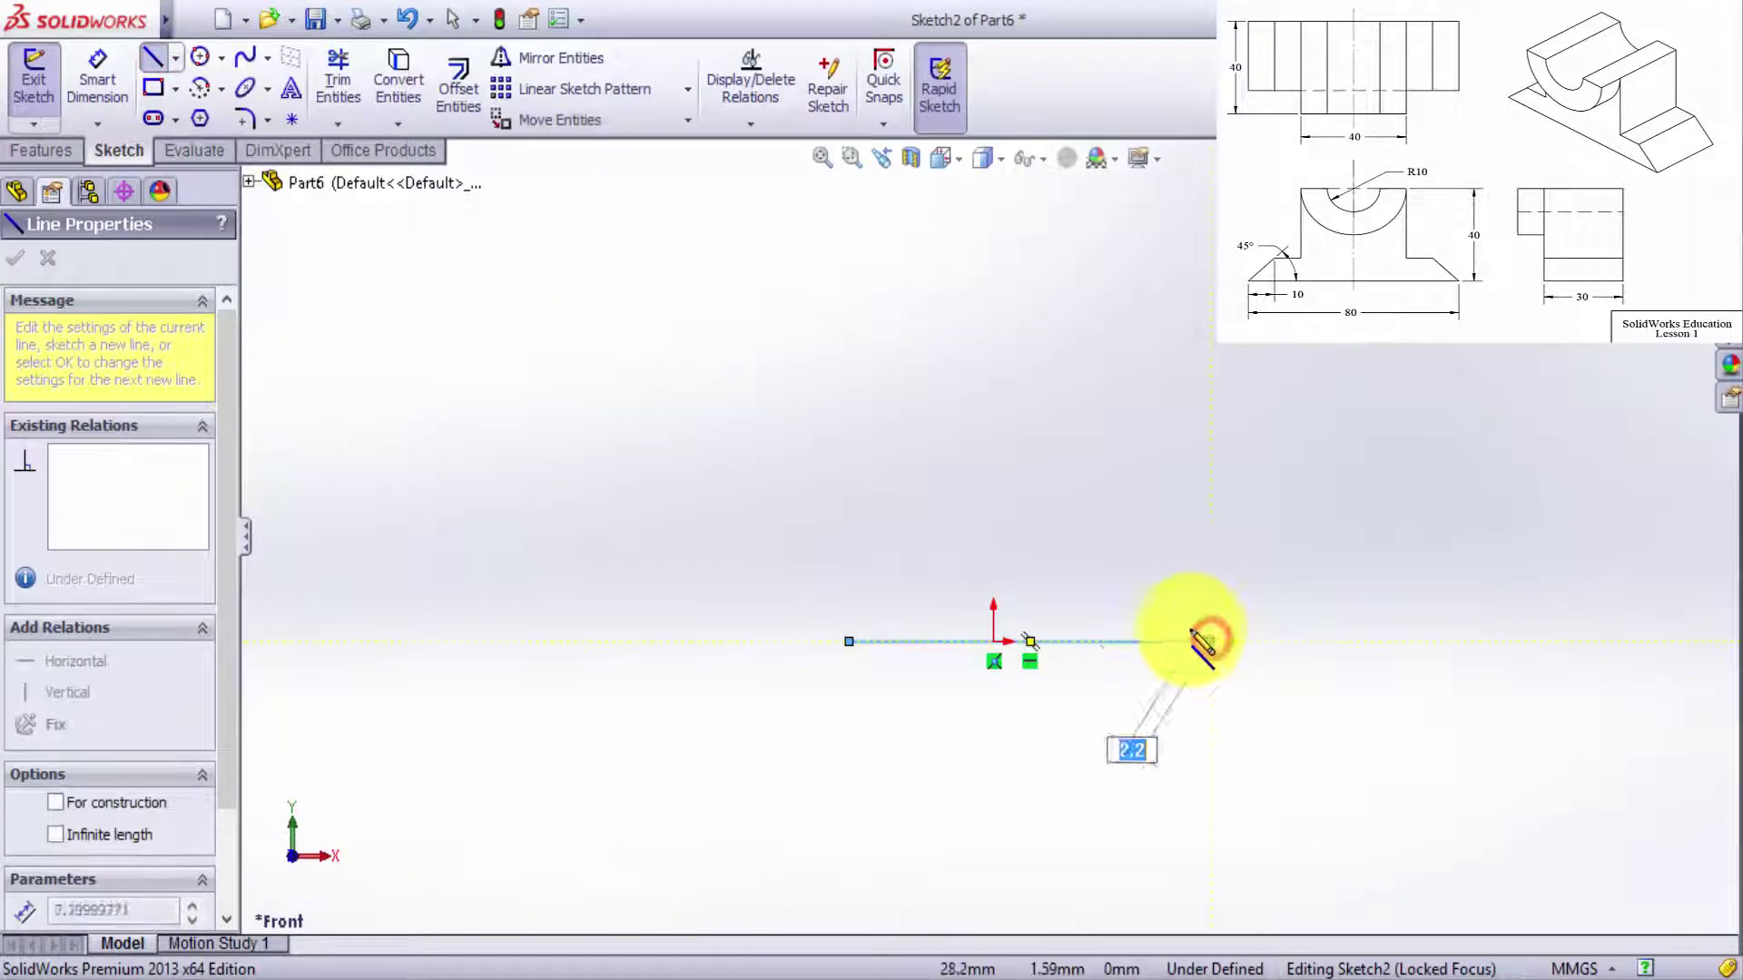
{"action": "left_click", "coordinate": [1168, 579]}
{"action": "left_click", "coordinate": [1086, 578]}
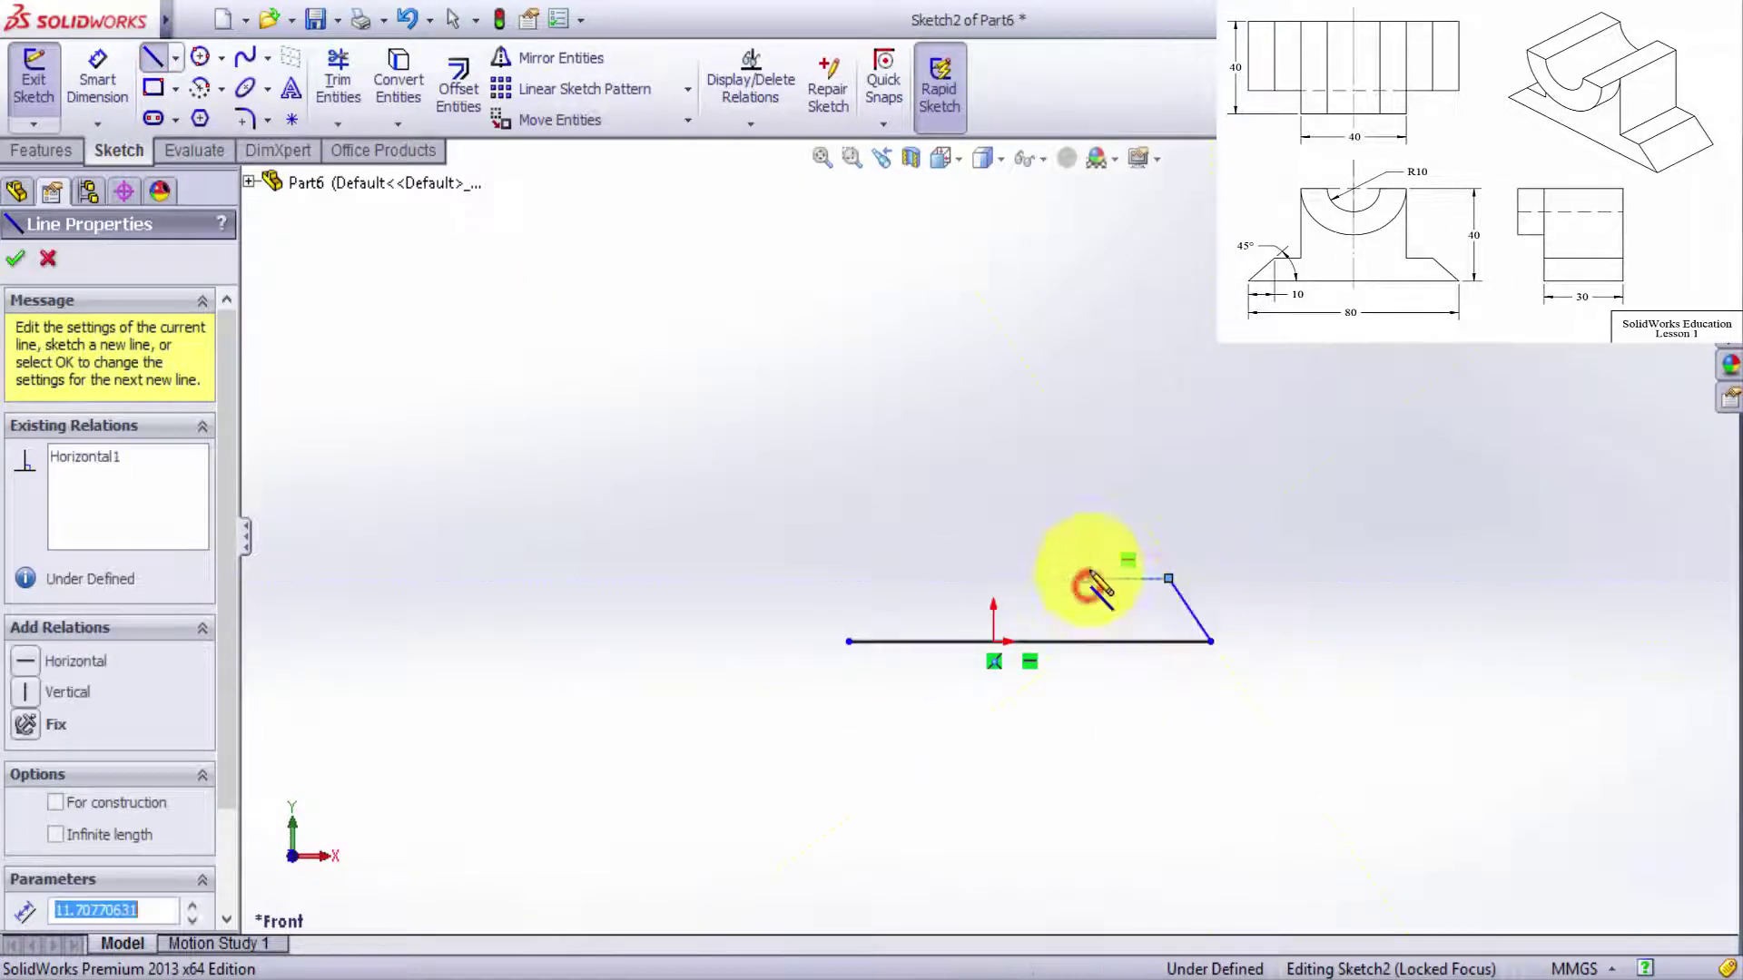
{"action": "left_click", "coordinate": [1088, 461]}
{"action": "key", "text": "Escape"}
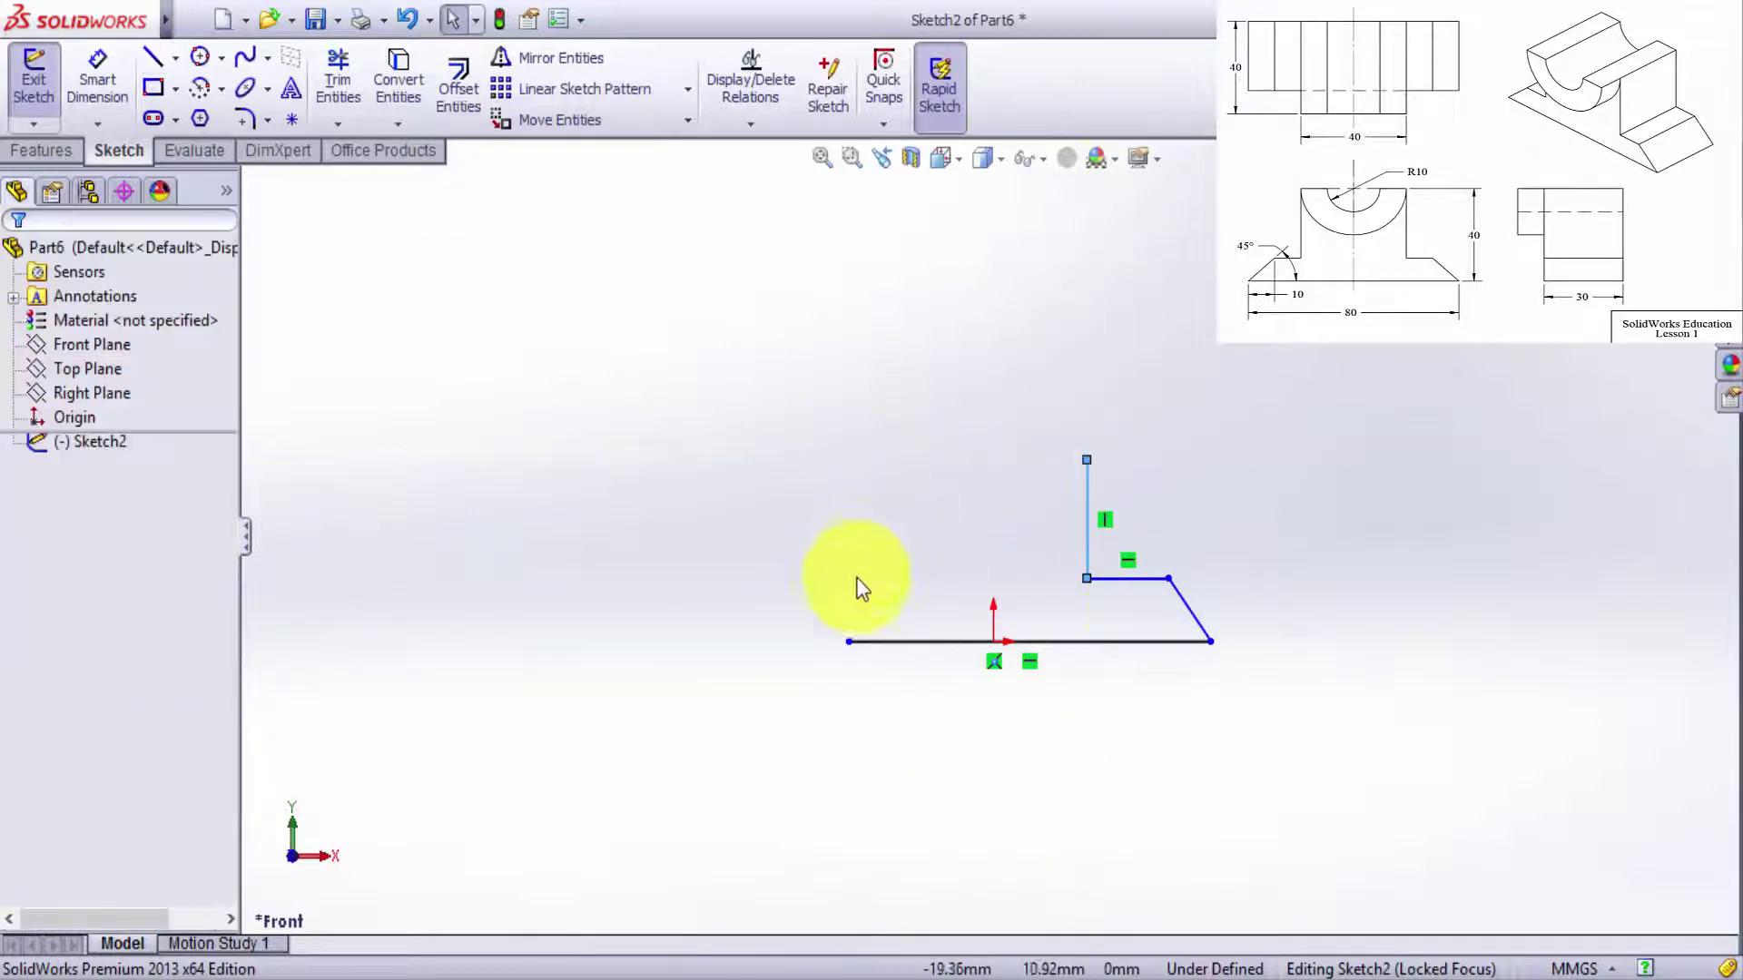
Draw the left slanted side, shoulder and upright wall from the base line's left end.
{"action": "left_click", "coordinate": [153, 57]}
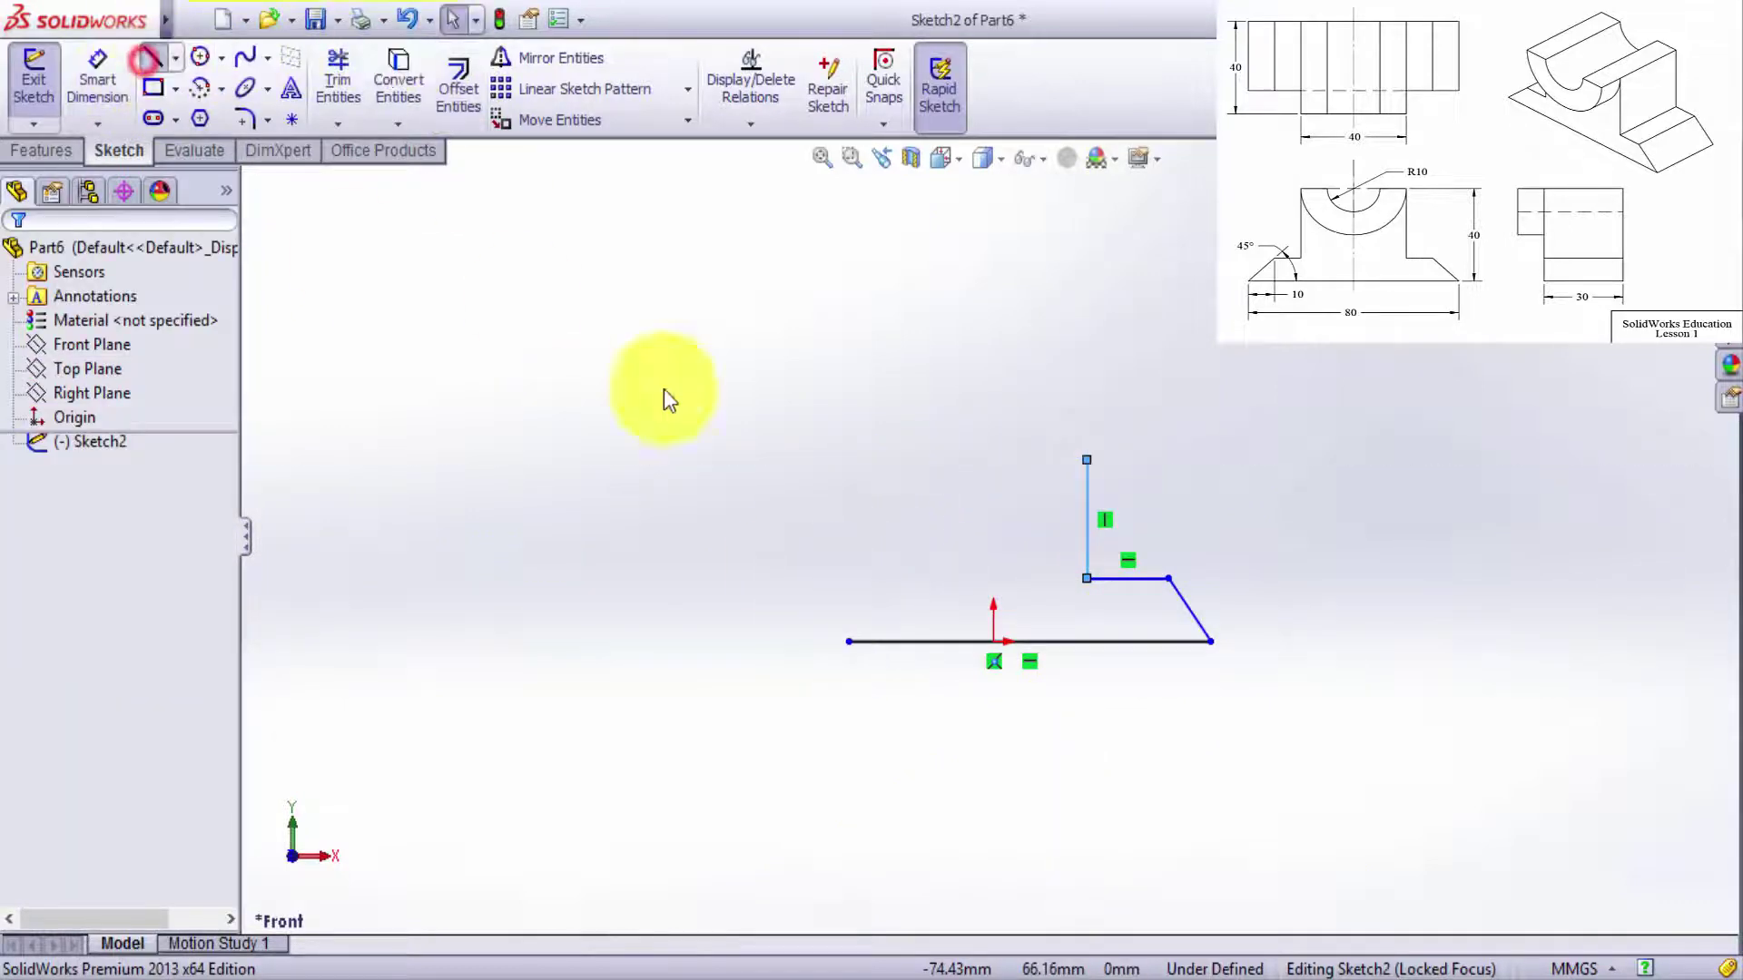
{"action": "left_click", "coordinate": [848, 641]}
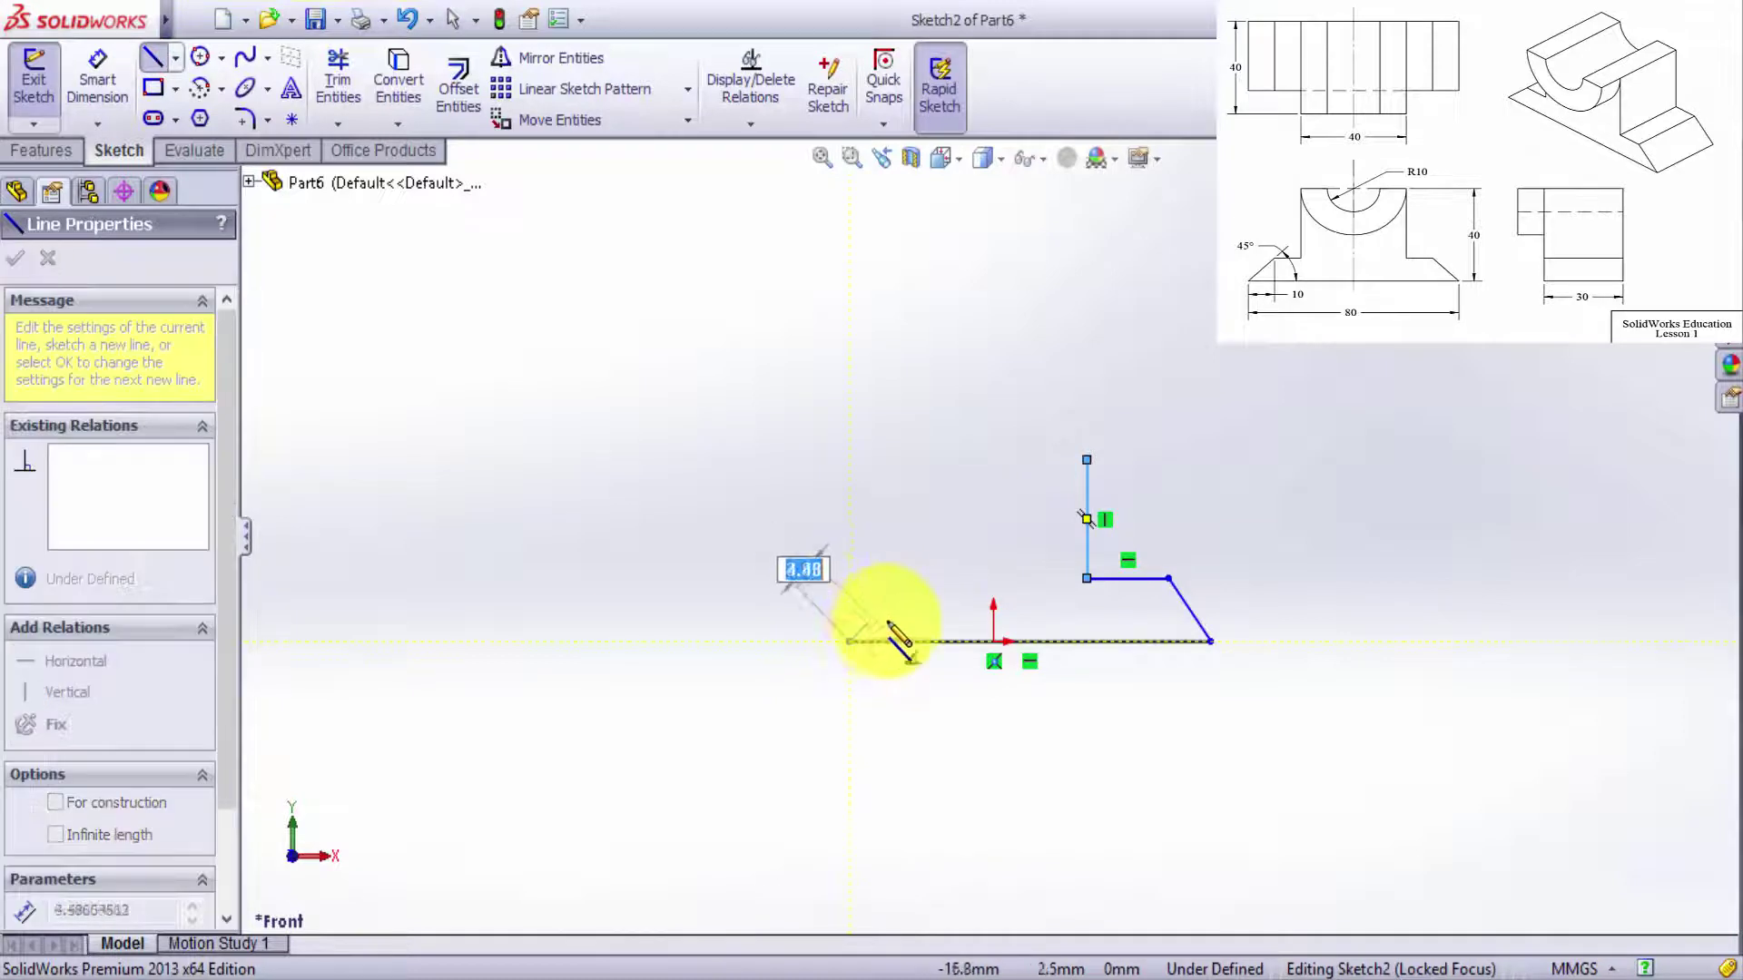
{"action": "left_click", "coordinate": [921, 579]}
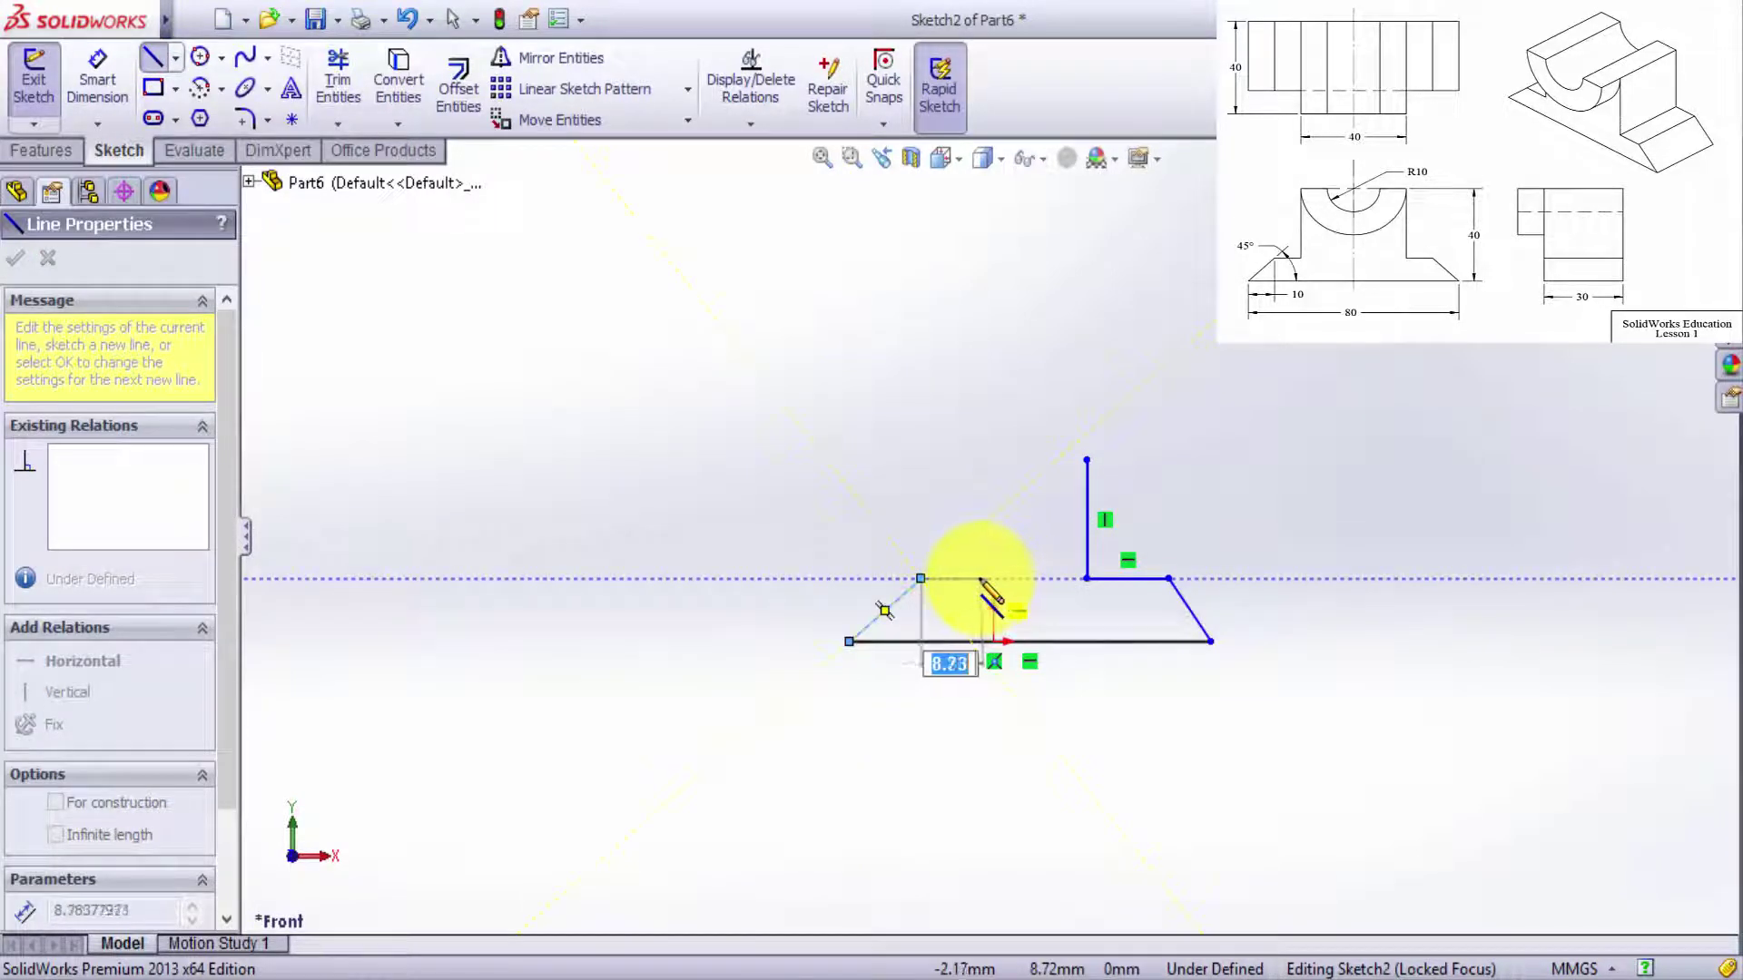
{"action": "left_click", "coordinate": [976, 578]}
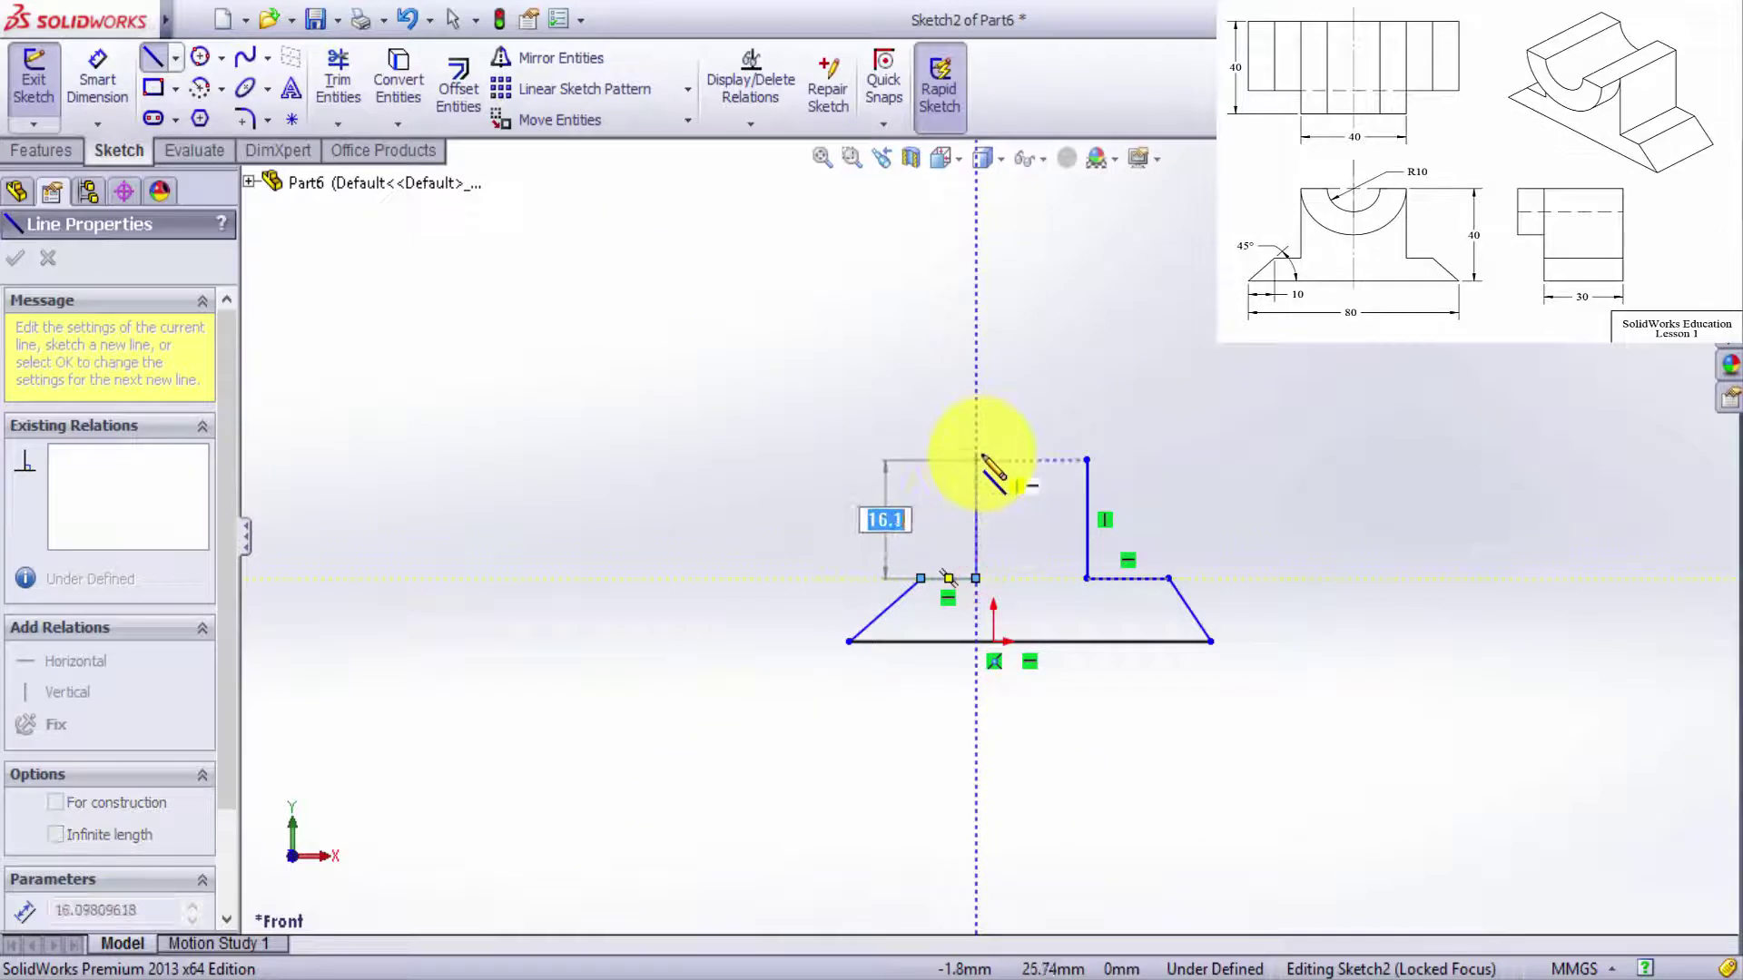
{"action": "left_click", "coordinate": [980, 458]}
{"action": "key", "text": "Escape"}
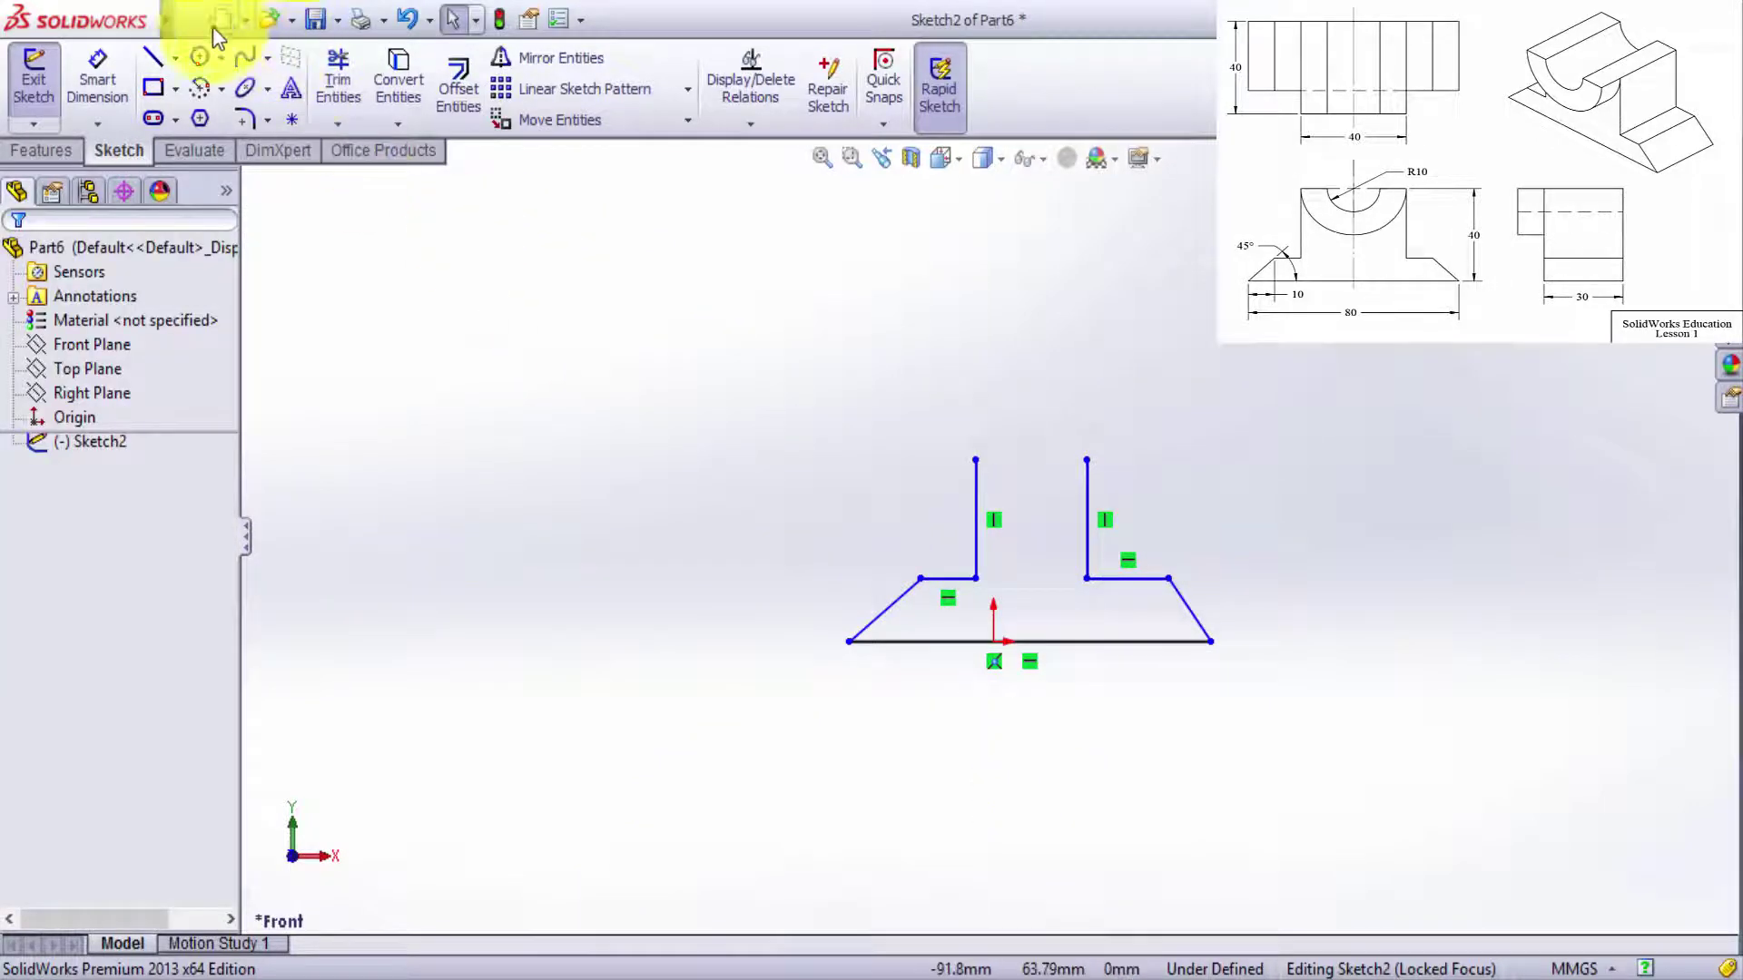
Join the two wall tops with a 3-point arc dipping down between them.
{"action": "left_click", "coordinate": [199, 87]}
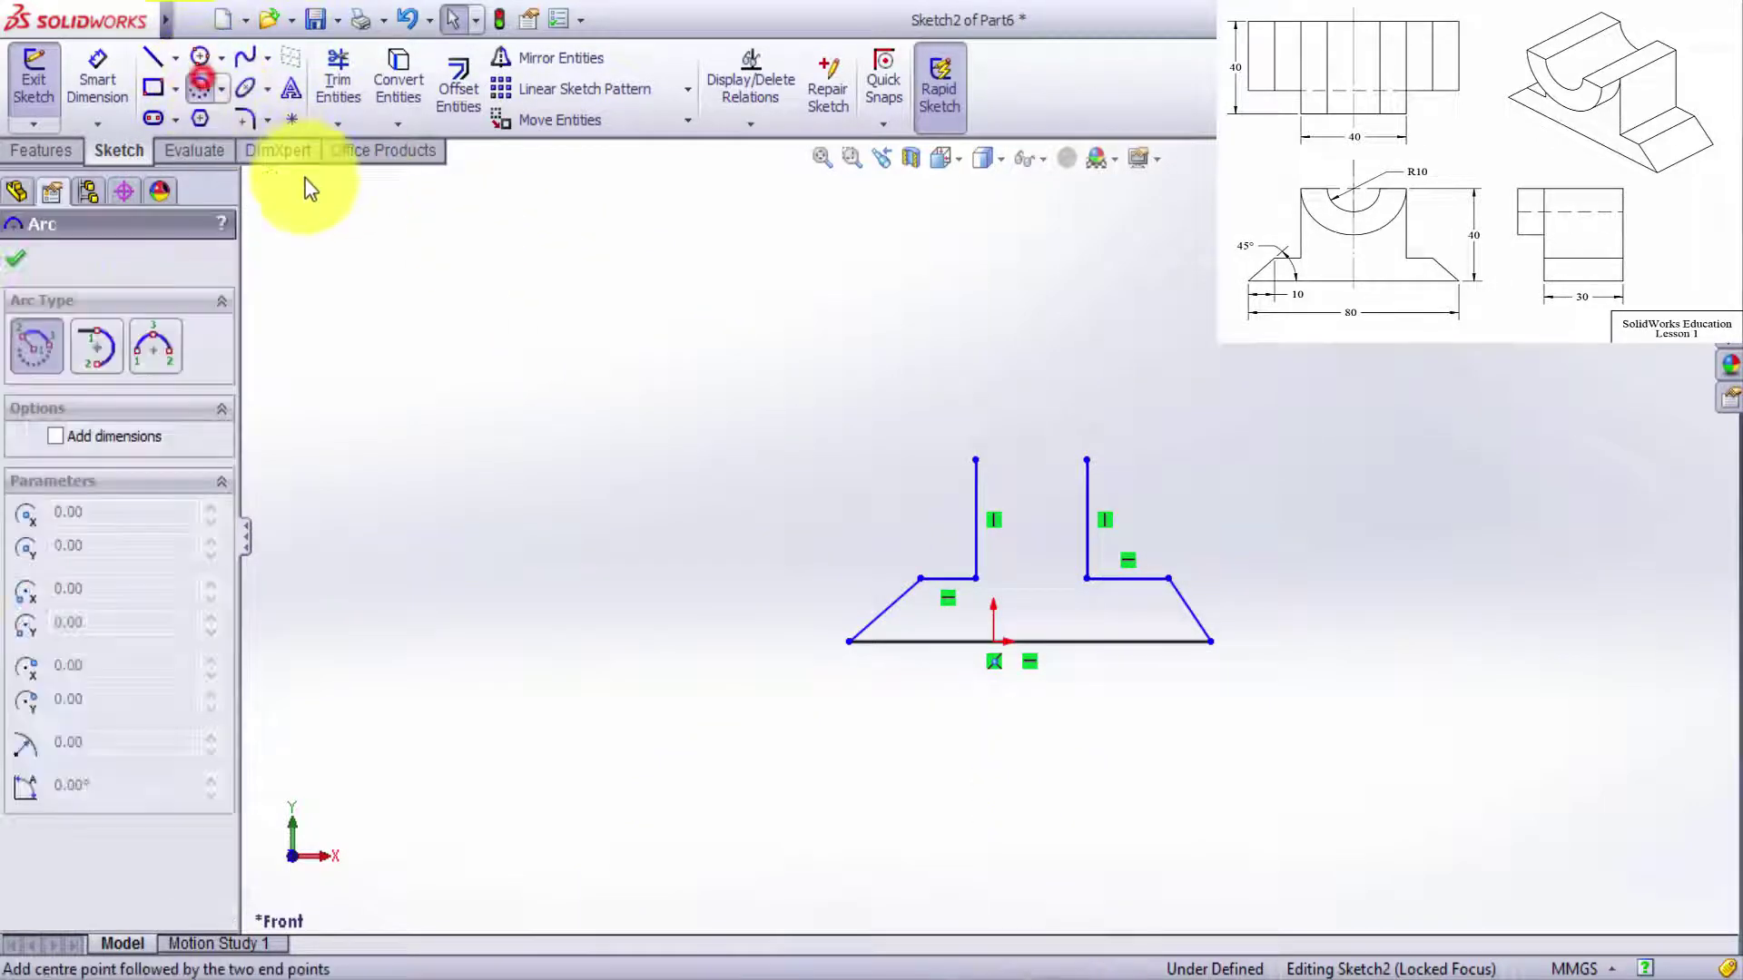
{"action": "left_click", "coordinate": [155, 346]}
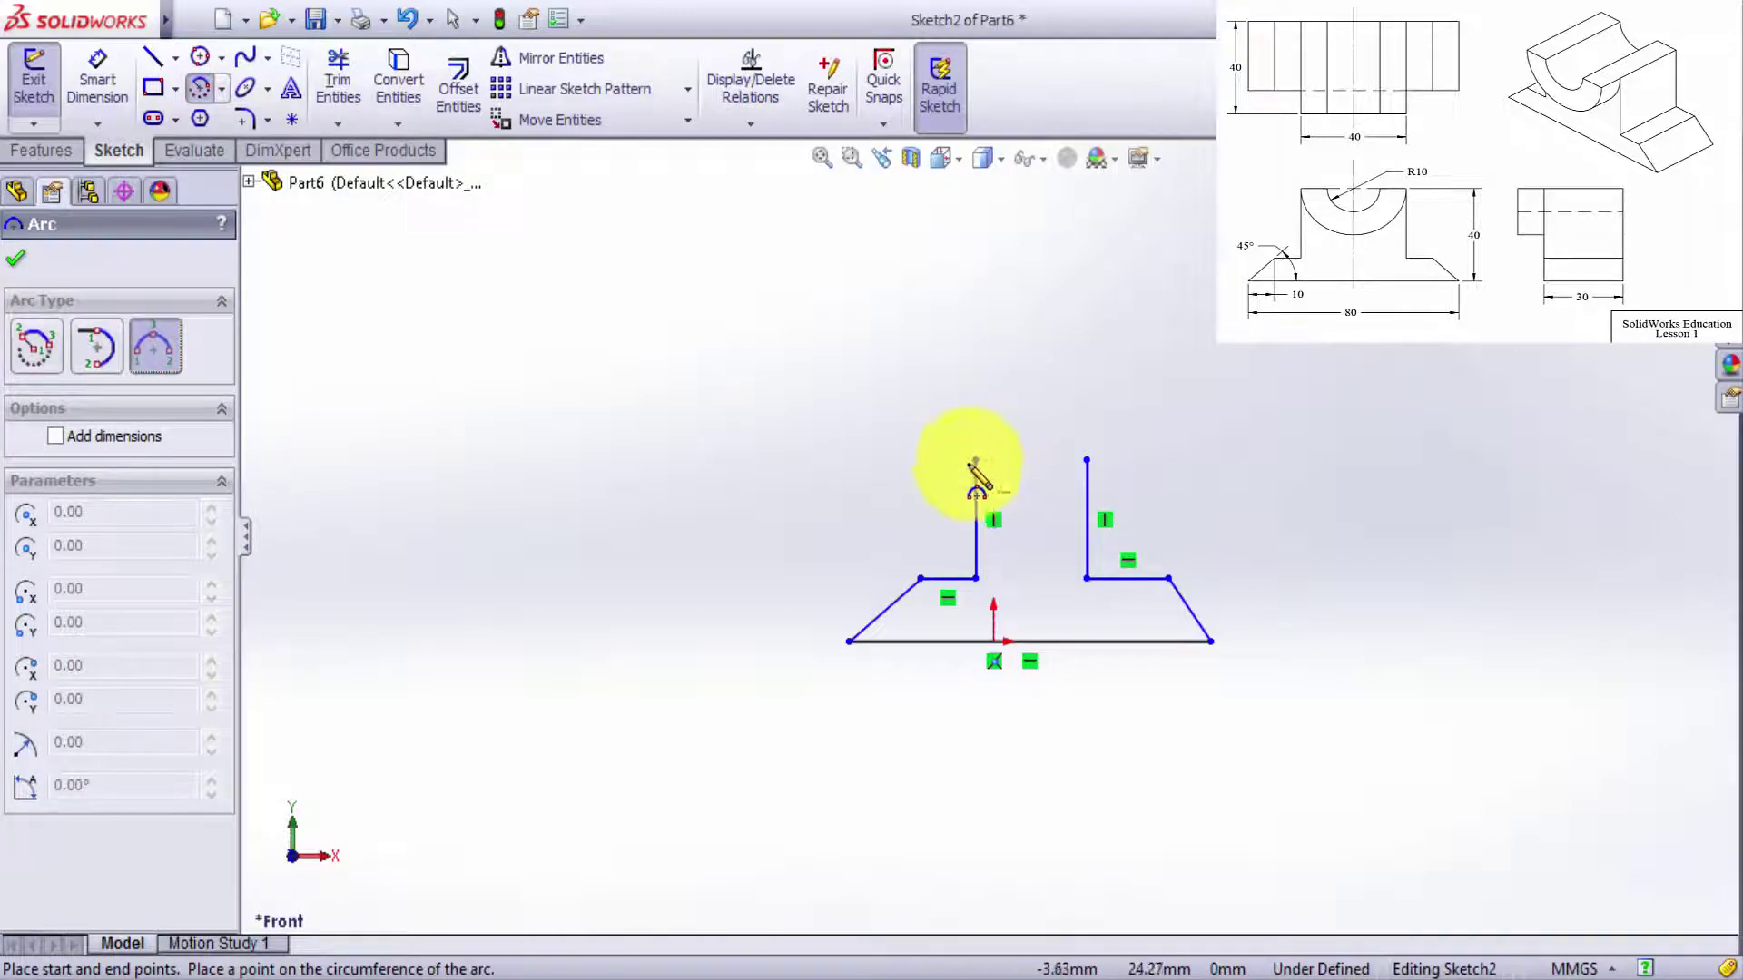
{"action": "left_click_drag", "start_coordinate": [975, 460], "coordinate": [1086, 458]}
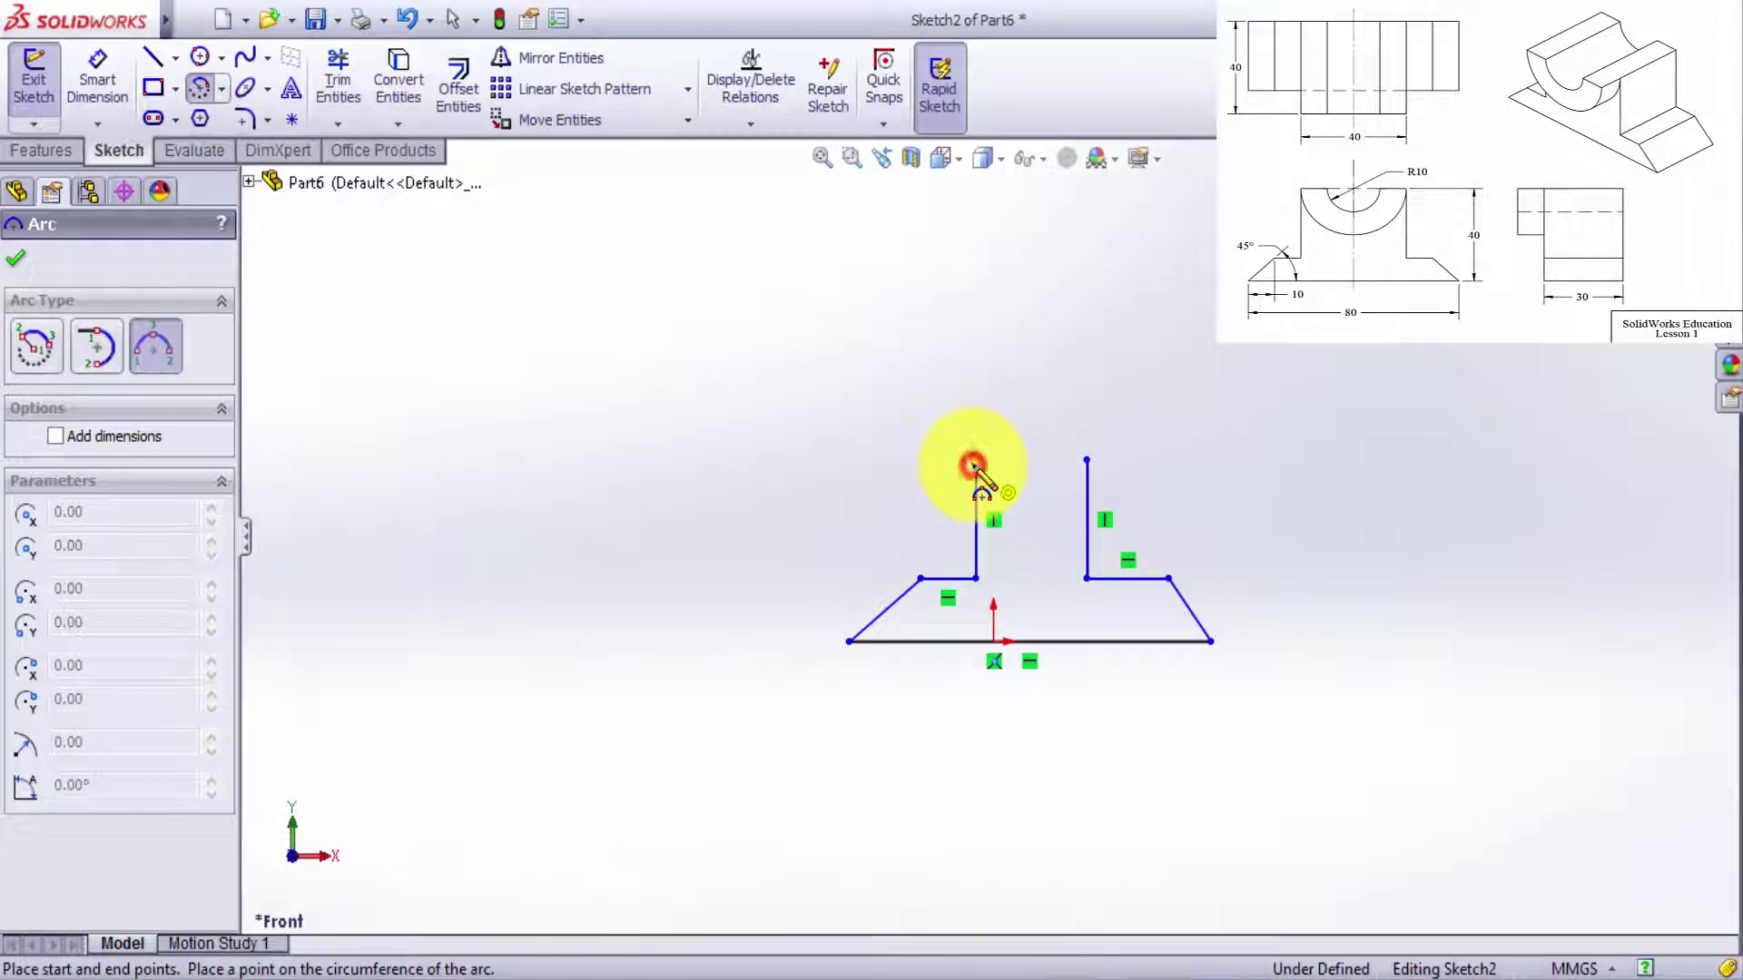
{"action": "left_click", "coordinate": [1087, 459]}
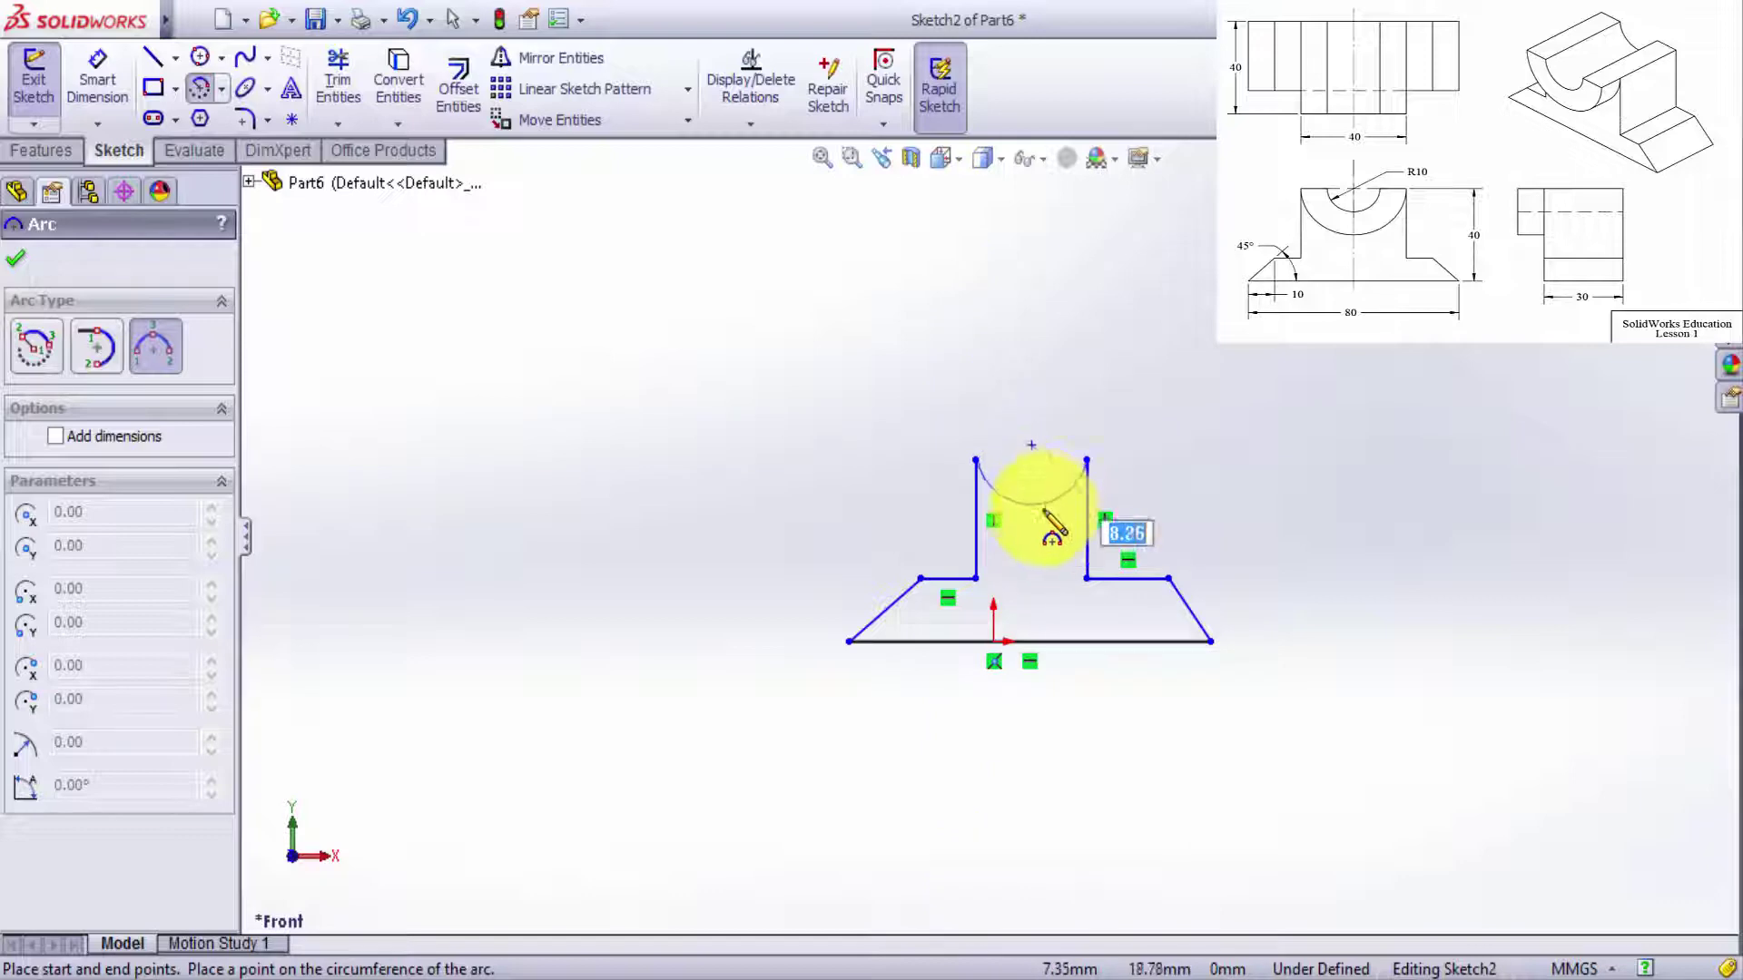
{"action": "left_click", "coordinate": [1036, 519]}
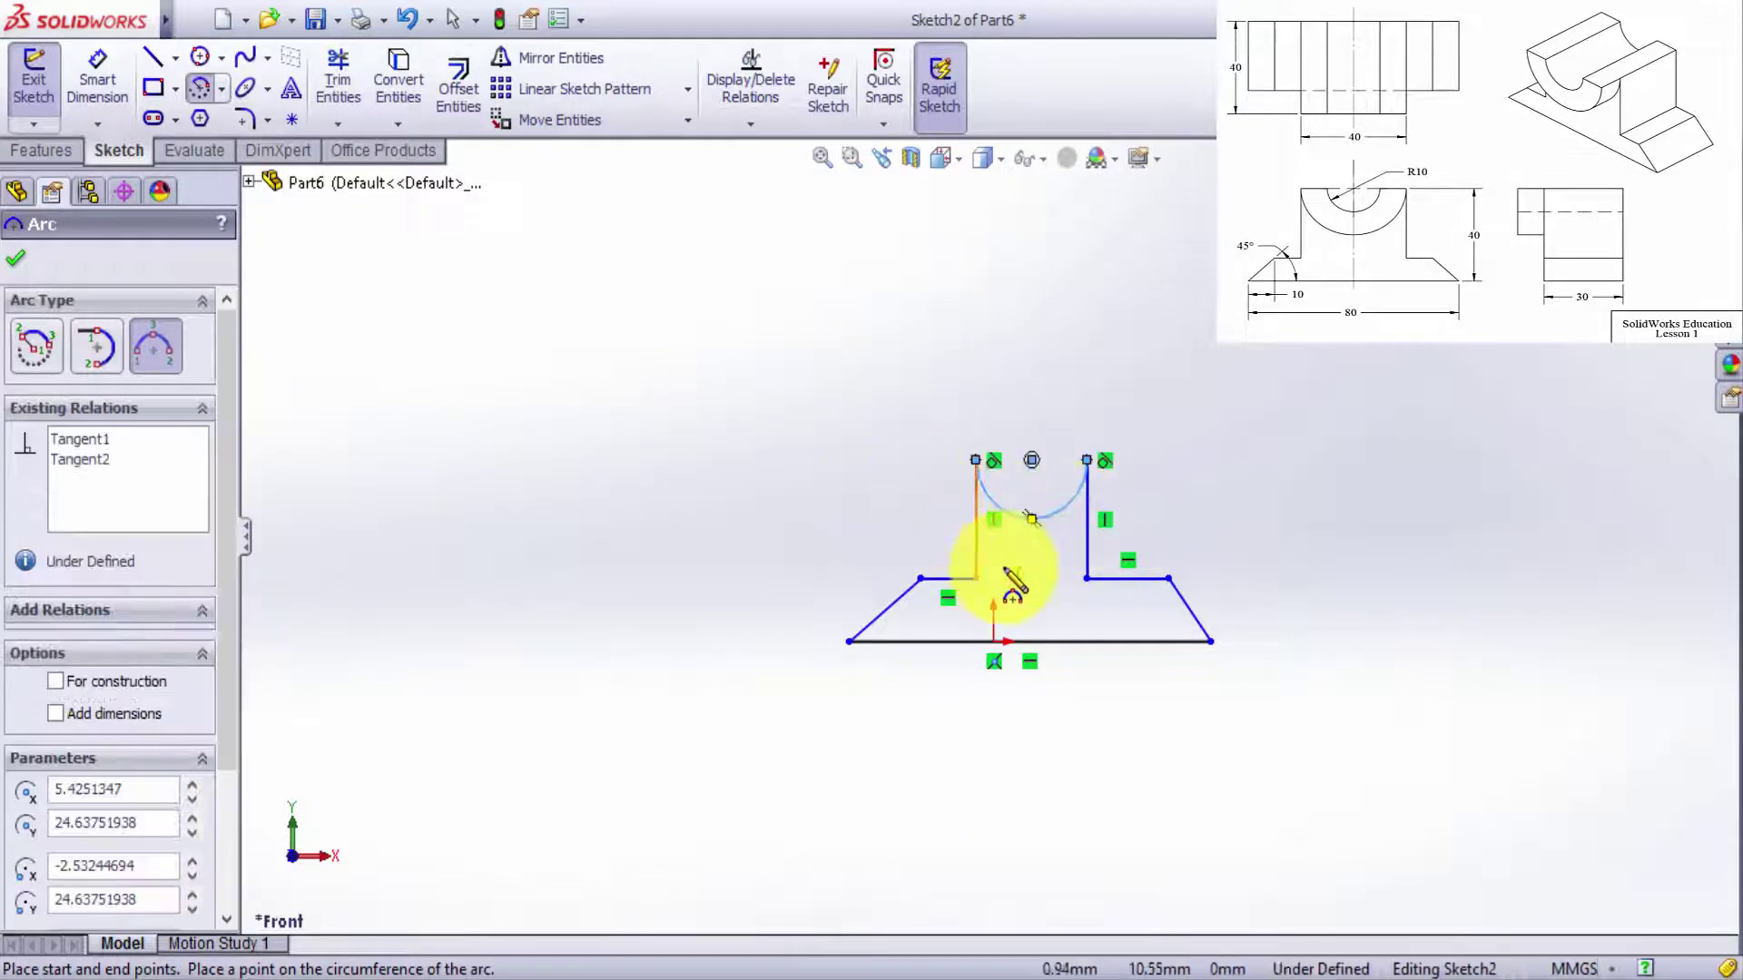
{"action": "scroll", "coordinate": [1003, 576], "scroll_direction": "down", "scroll_amount": 3}
{"action": "scroll", "coordinate": [1088, 649], "scroll_direction": "down", "scroll_amount": 2}
{"action": "key", "text": "Escape"}
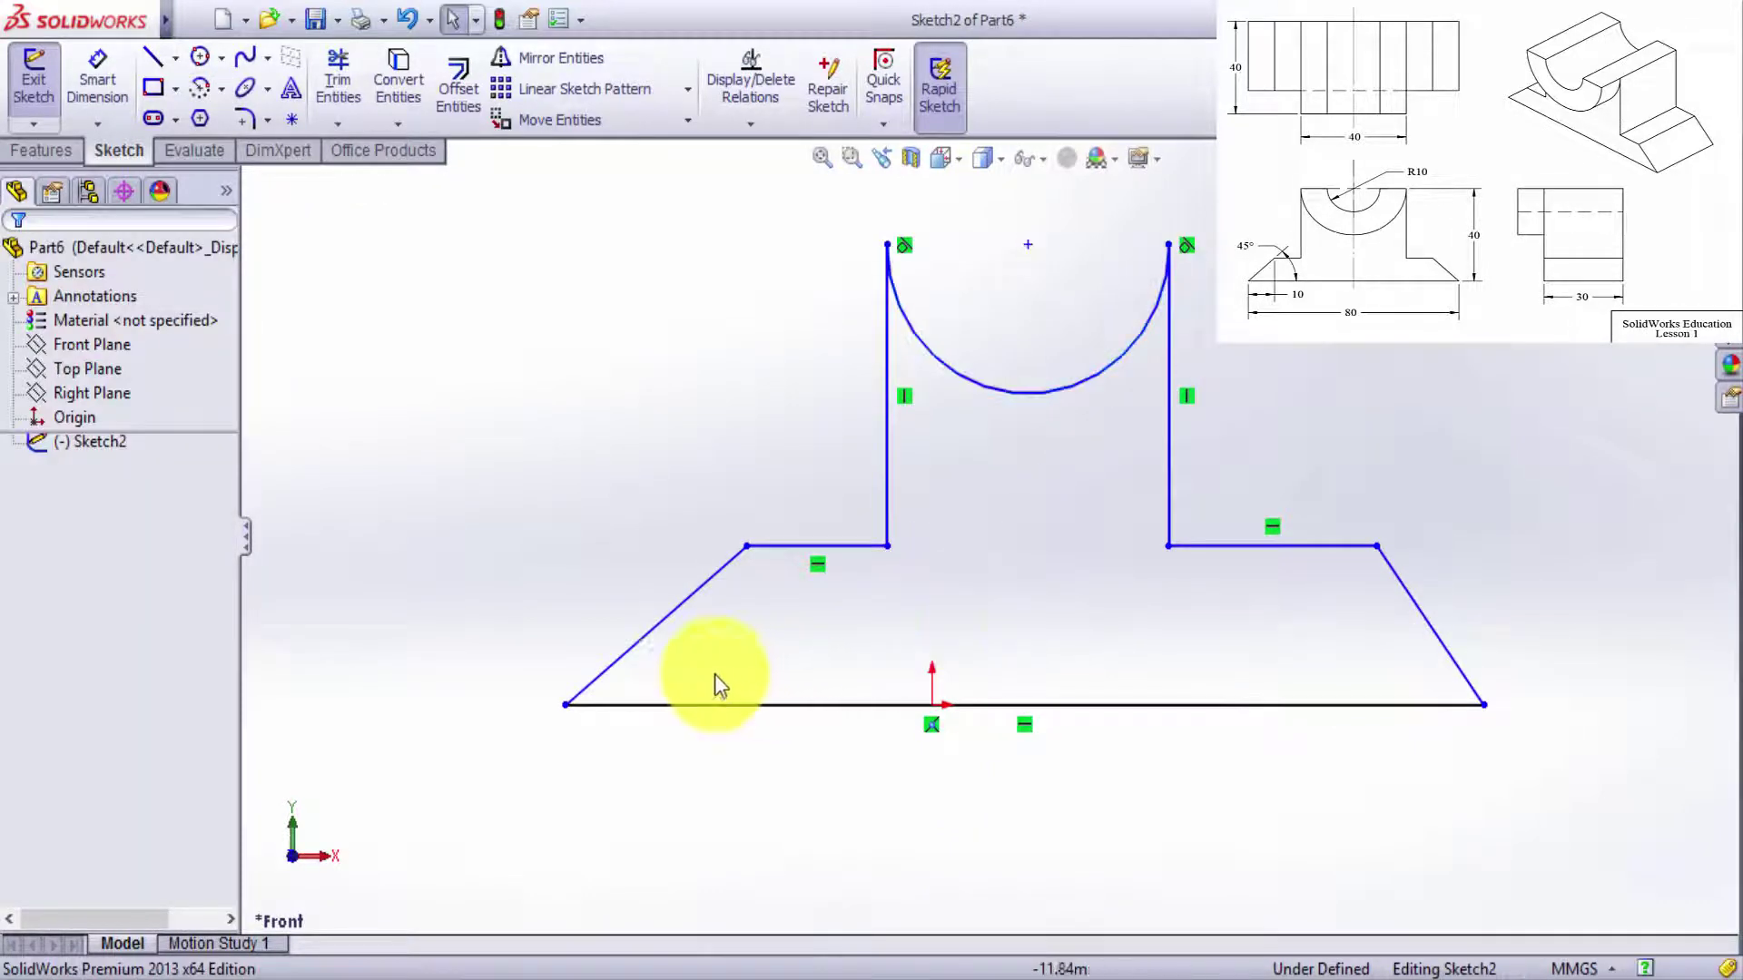
Add a Vertical relation placing the arc centre directly above the origin.
{"action": "left_click", "coordinate": [933, 705]}
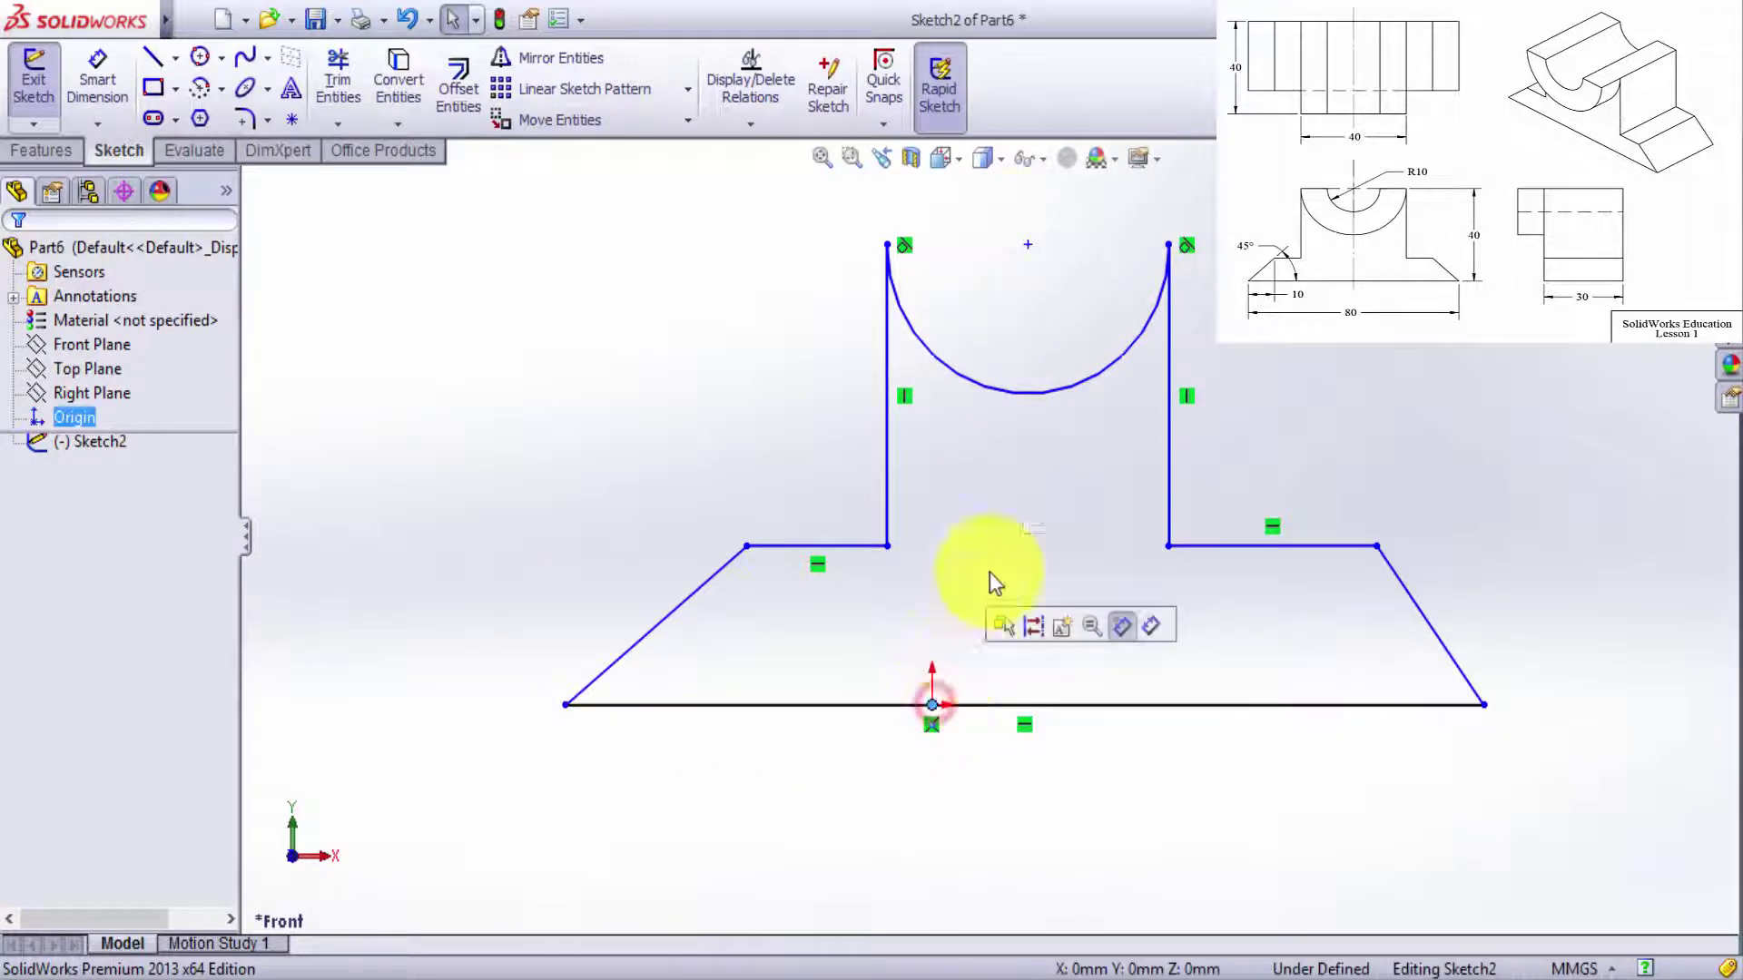
{"action": "left_click", "coordinate": [1028, 245], "text": "ctrl"}
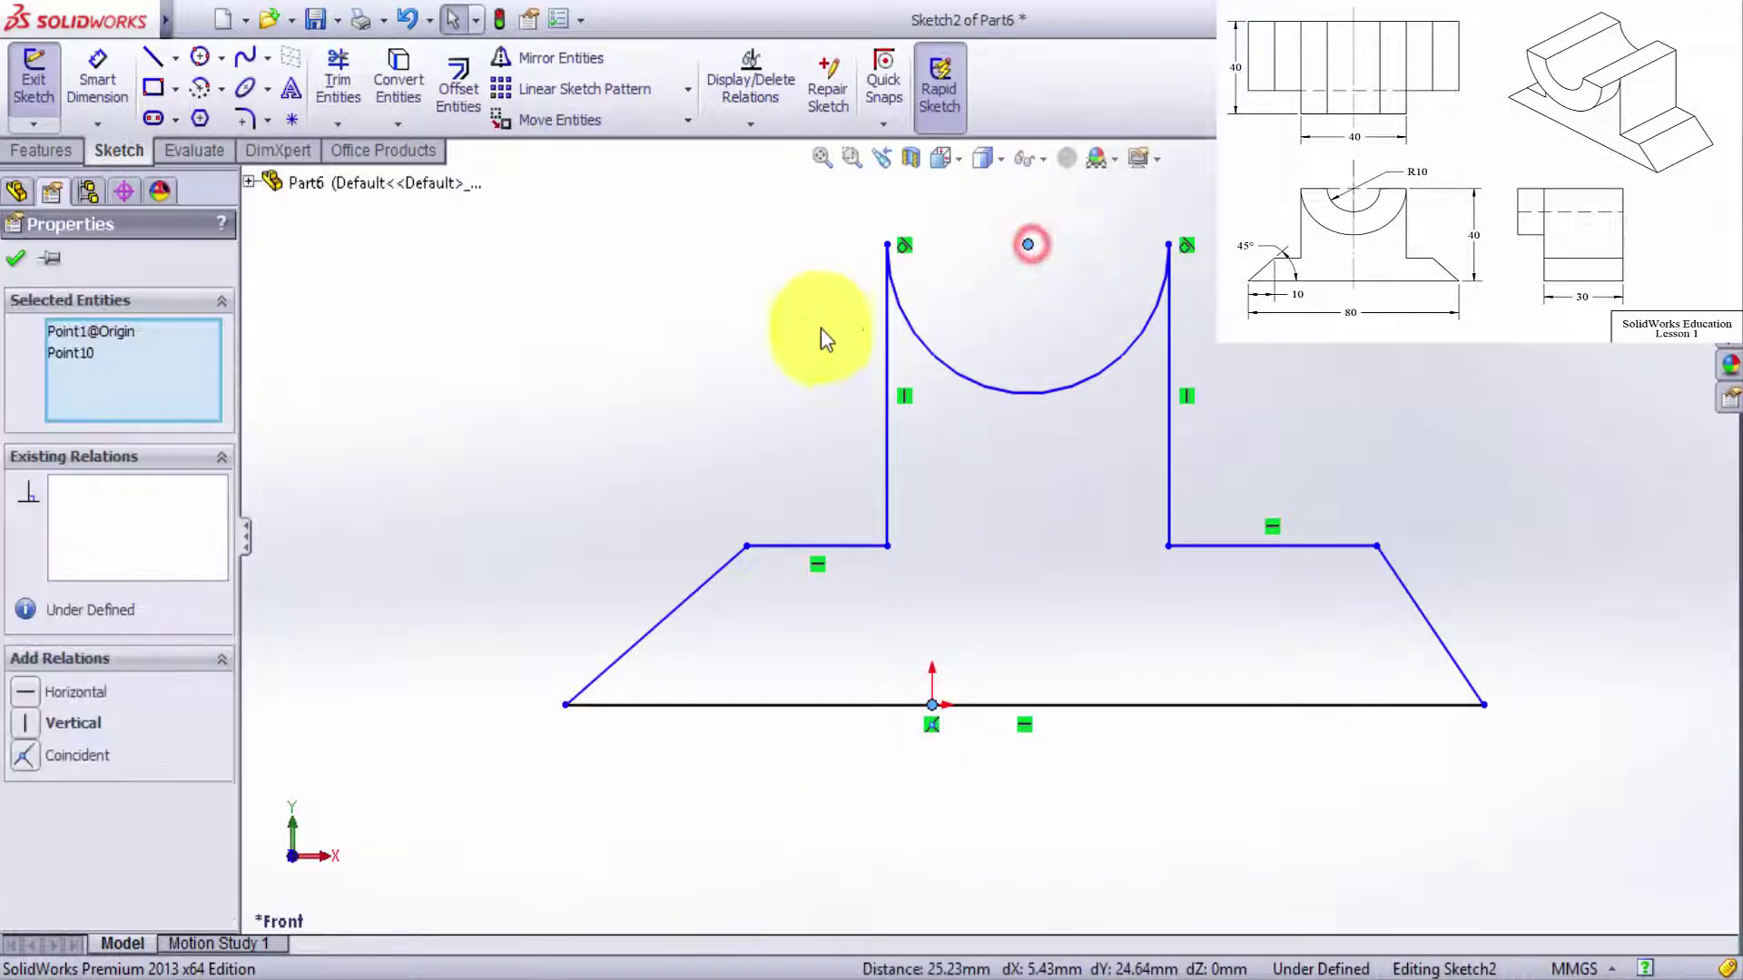
{"action": "left_click", "coordinate": [36, 726]}
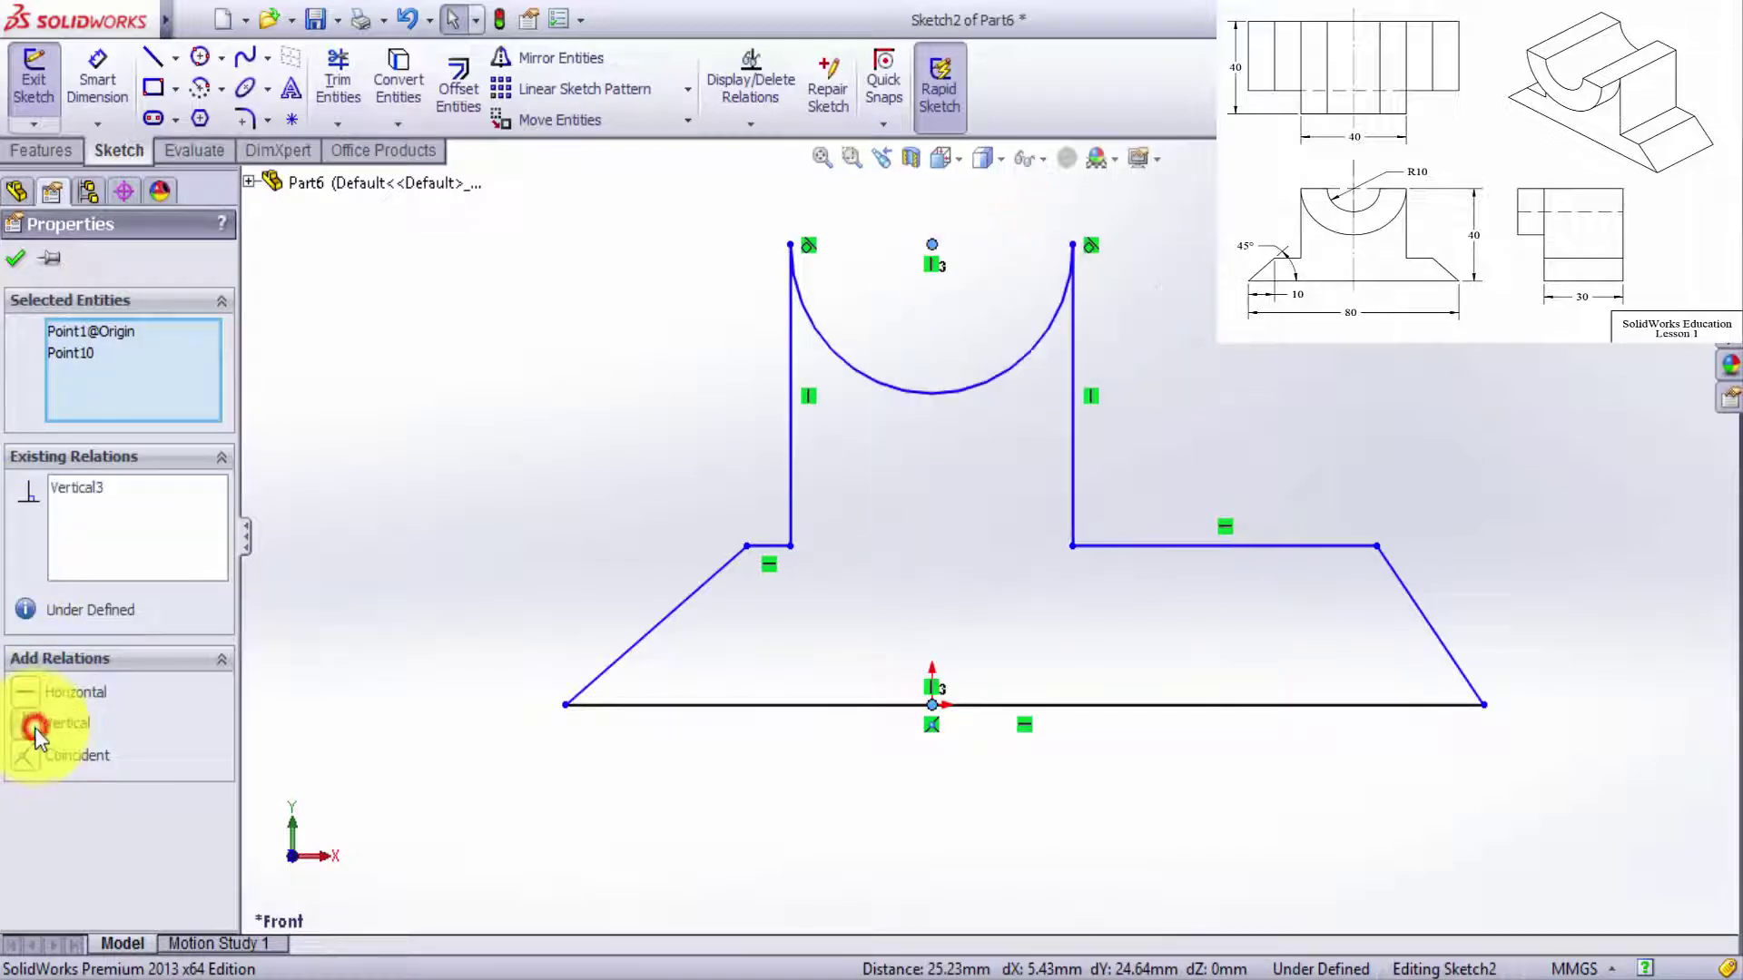
{"action": "left_click", "coordinate": [914, 662]}
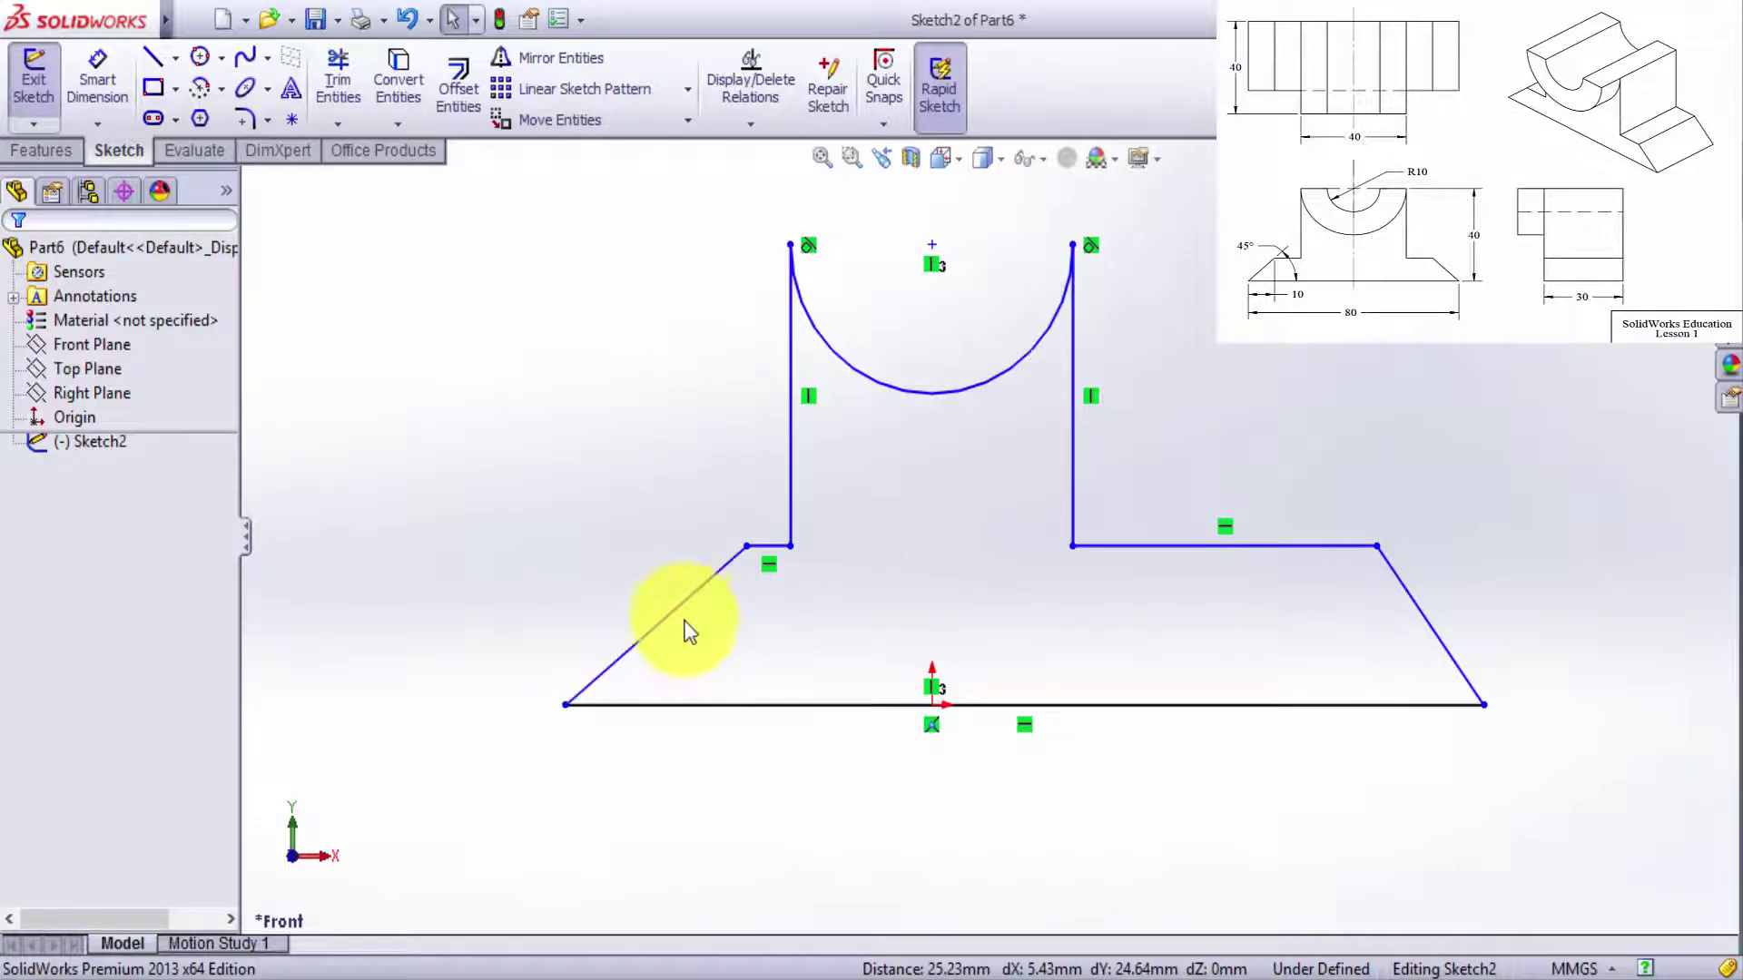
Add an Equal relation between the left and right shoulder lines.
{"action": "left_click", "coordinate": [777, 548]}
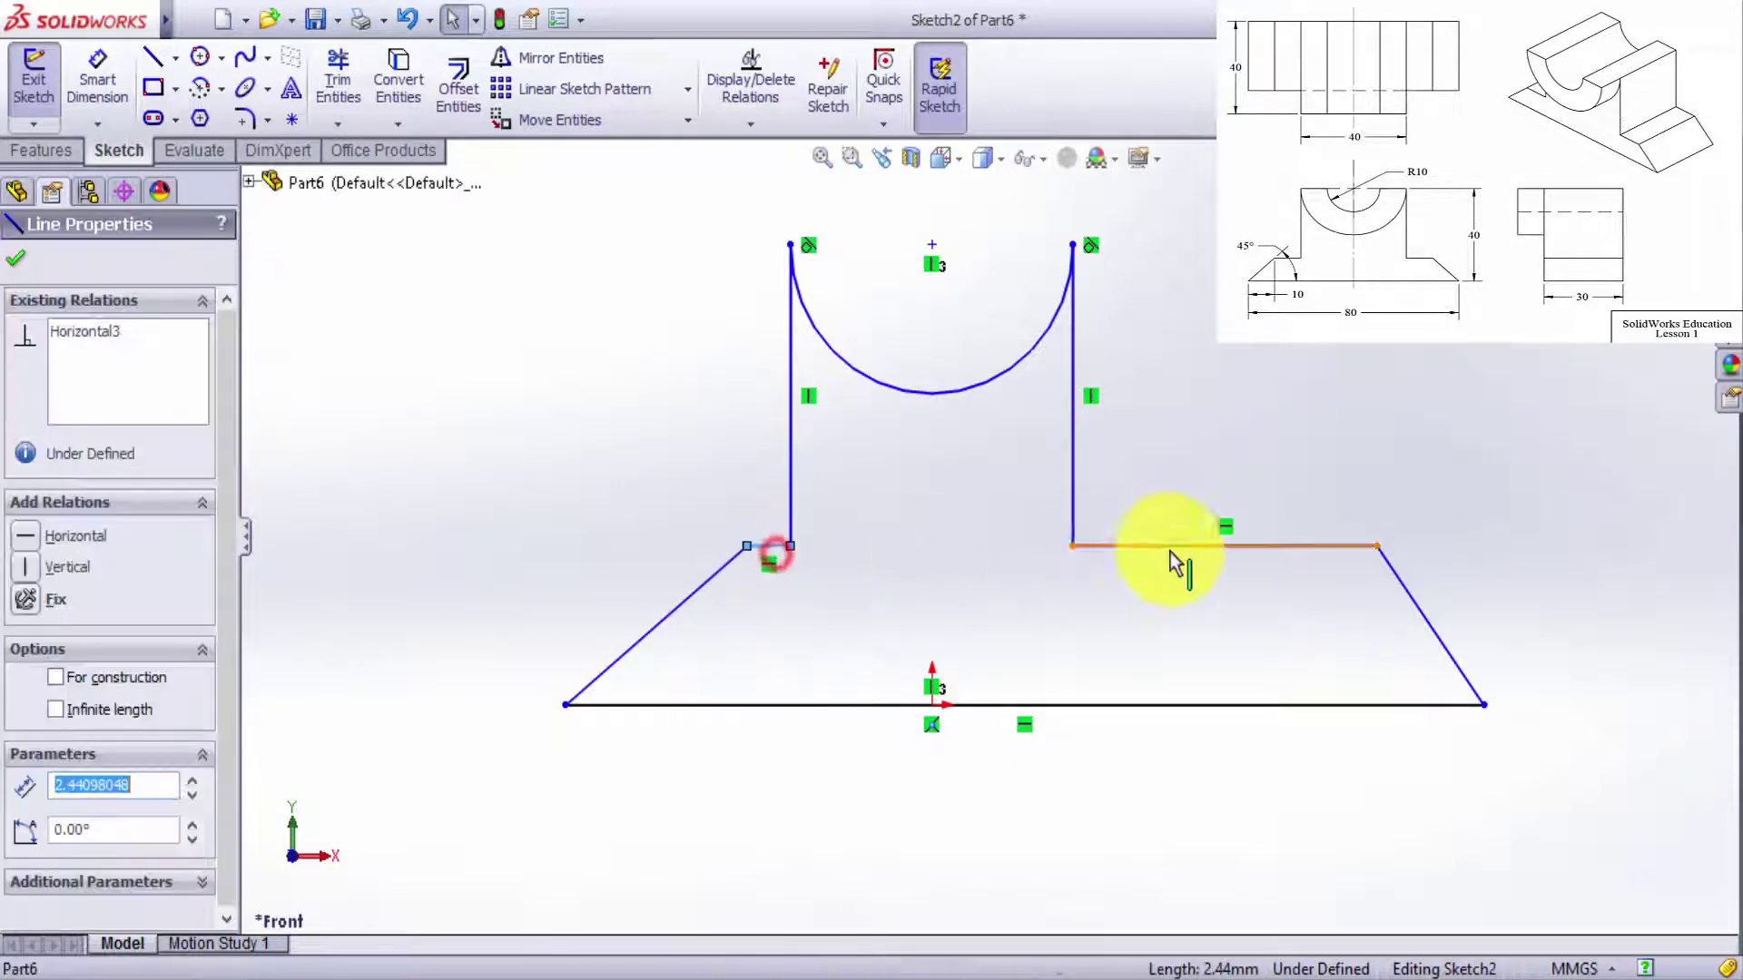
{"action": "left_click", "coordinate": [1239, 546], "text": "ctrl"}
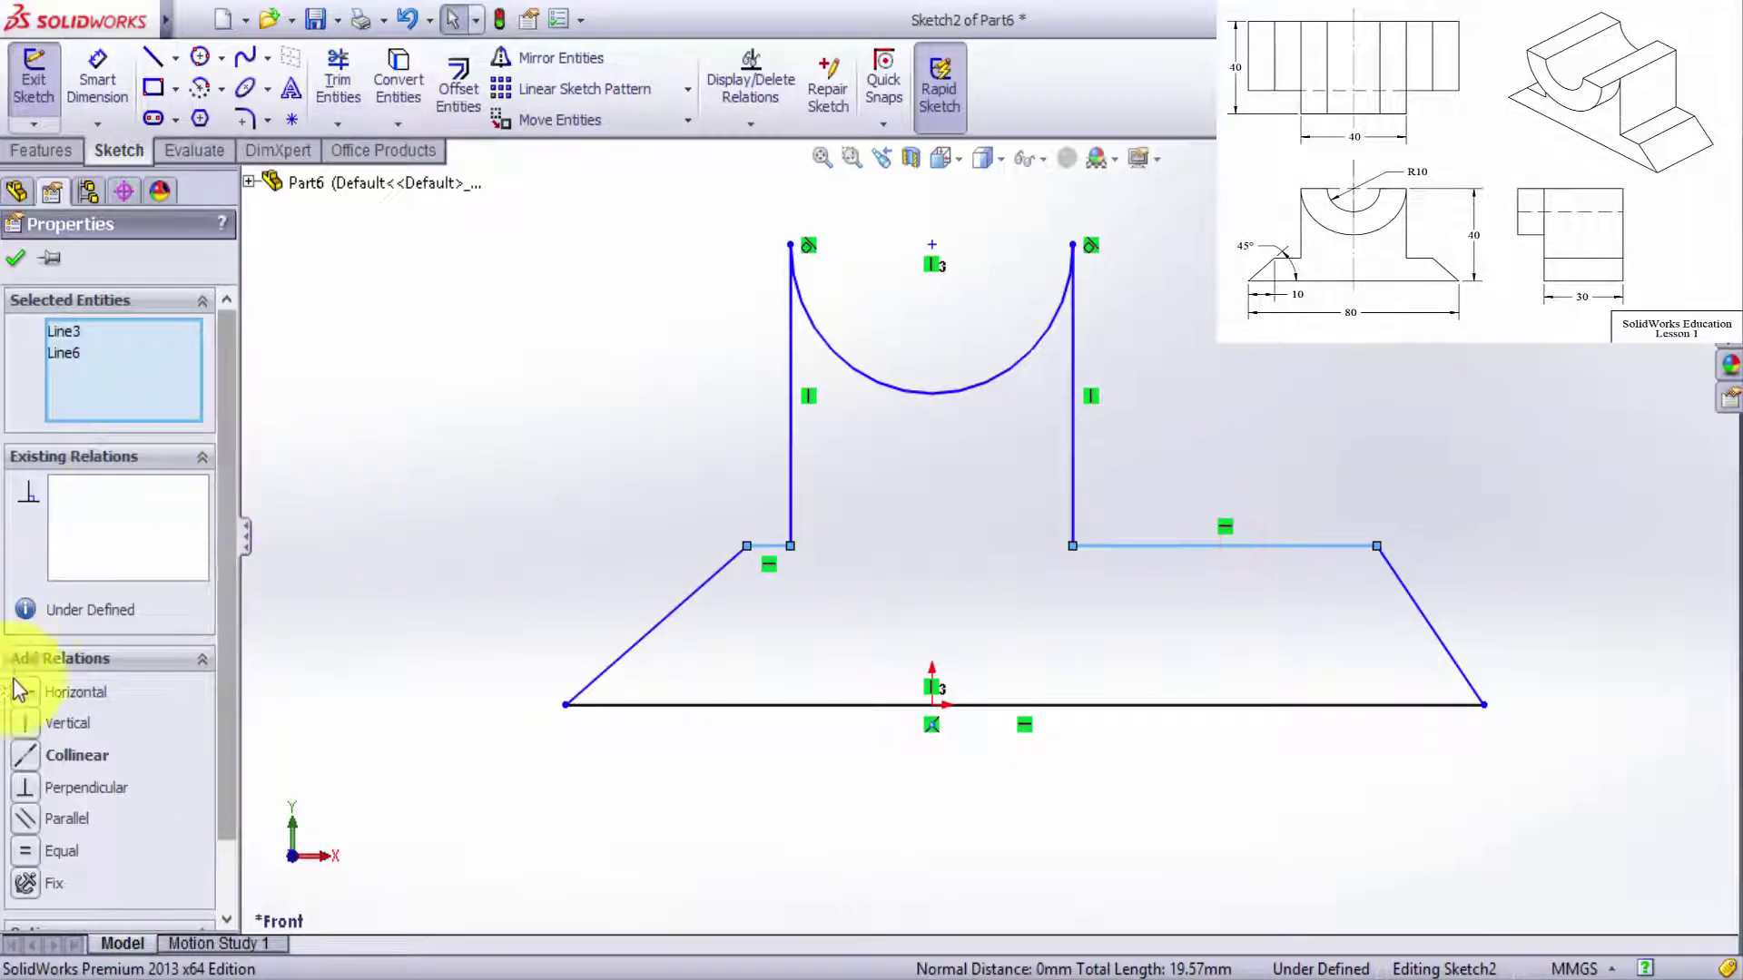
{"action": "left_click", "coordinate": [26, 851]}
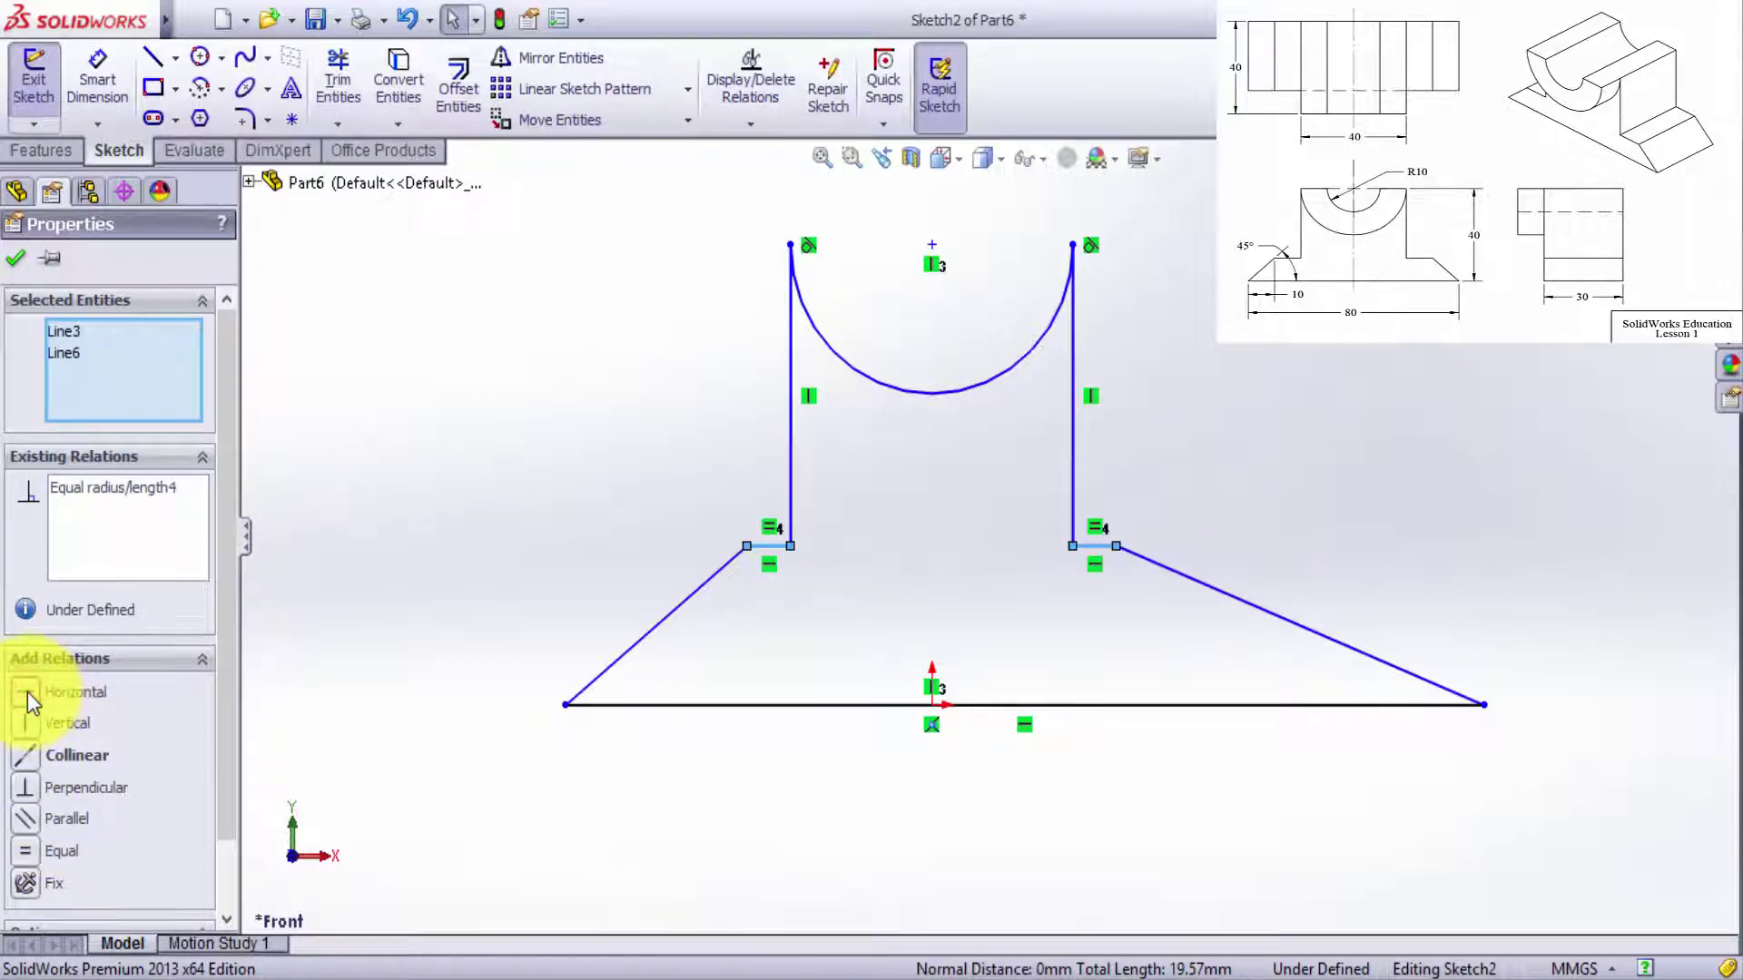
{"action": "left_click", "coordinate": [908, 640]}
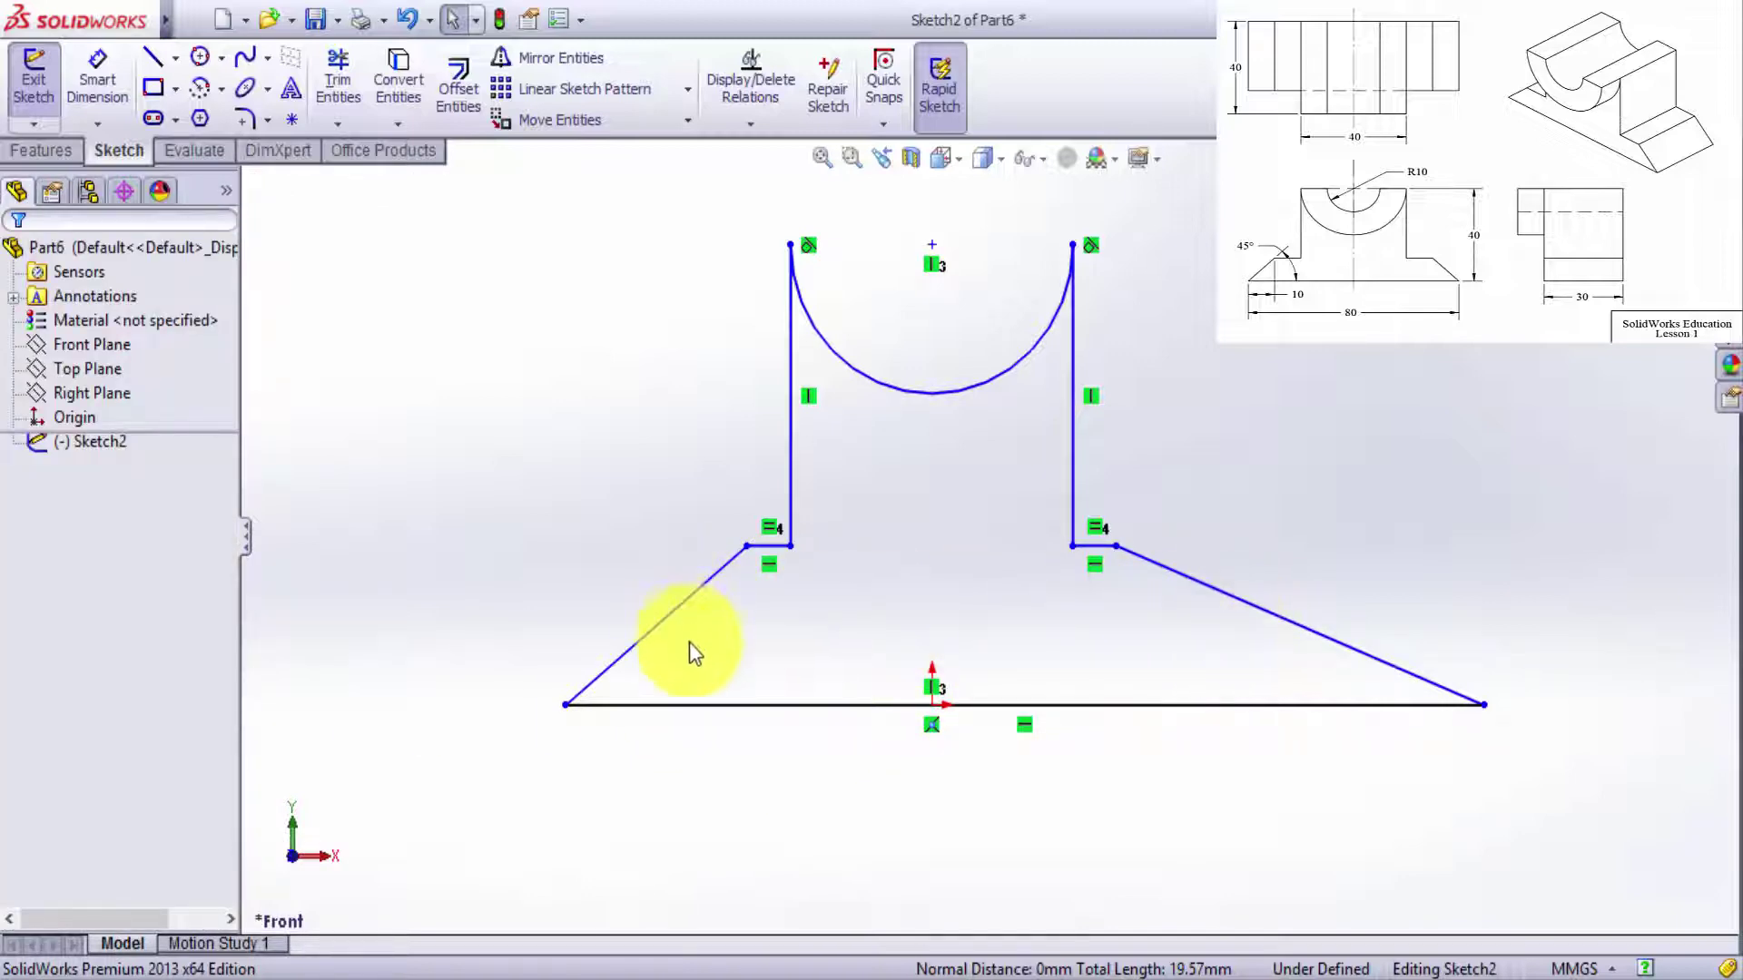
{"action": "left_click", "coordinate": [1064, 717]}
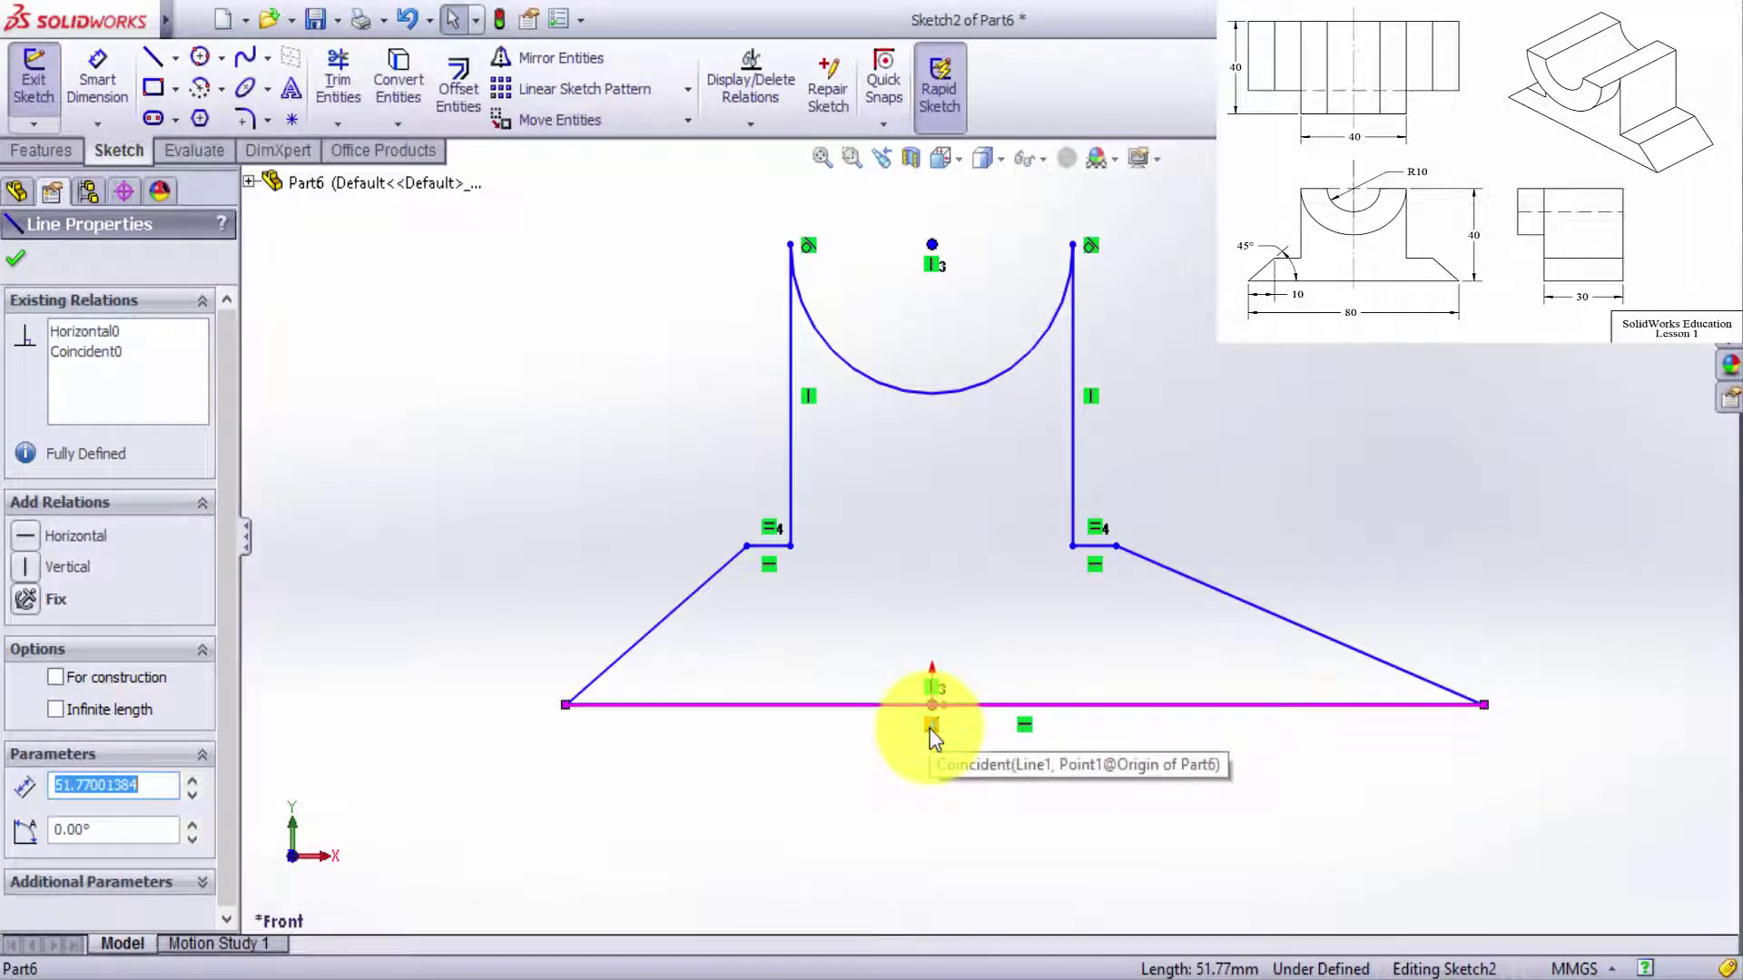
Delete the conflicting relation on the base line so the sketch is no longer over defined.
{"action": "left_click", "coordinate": [929, 728]}
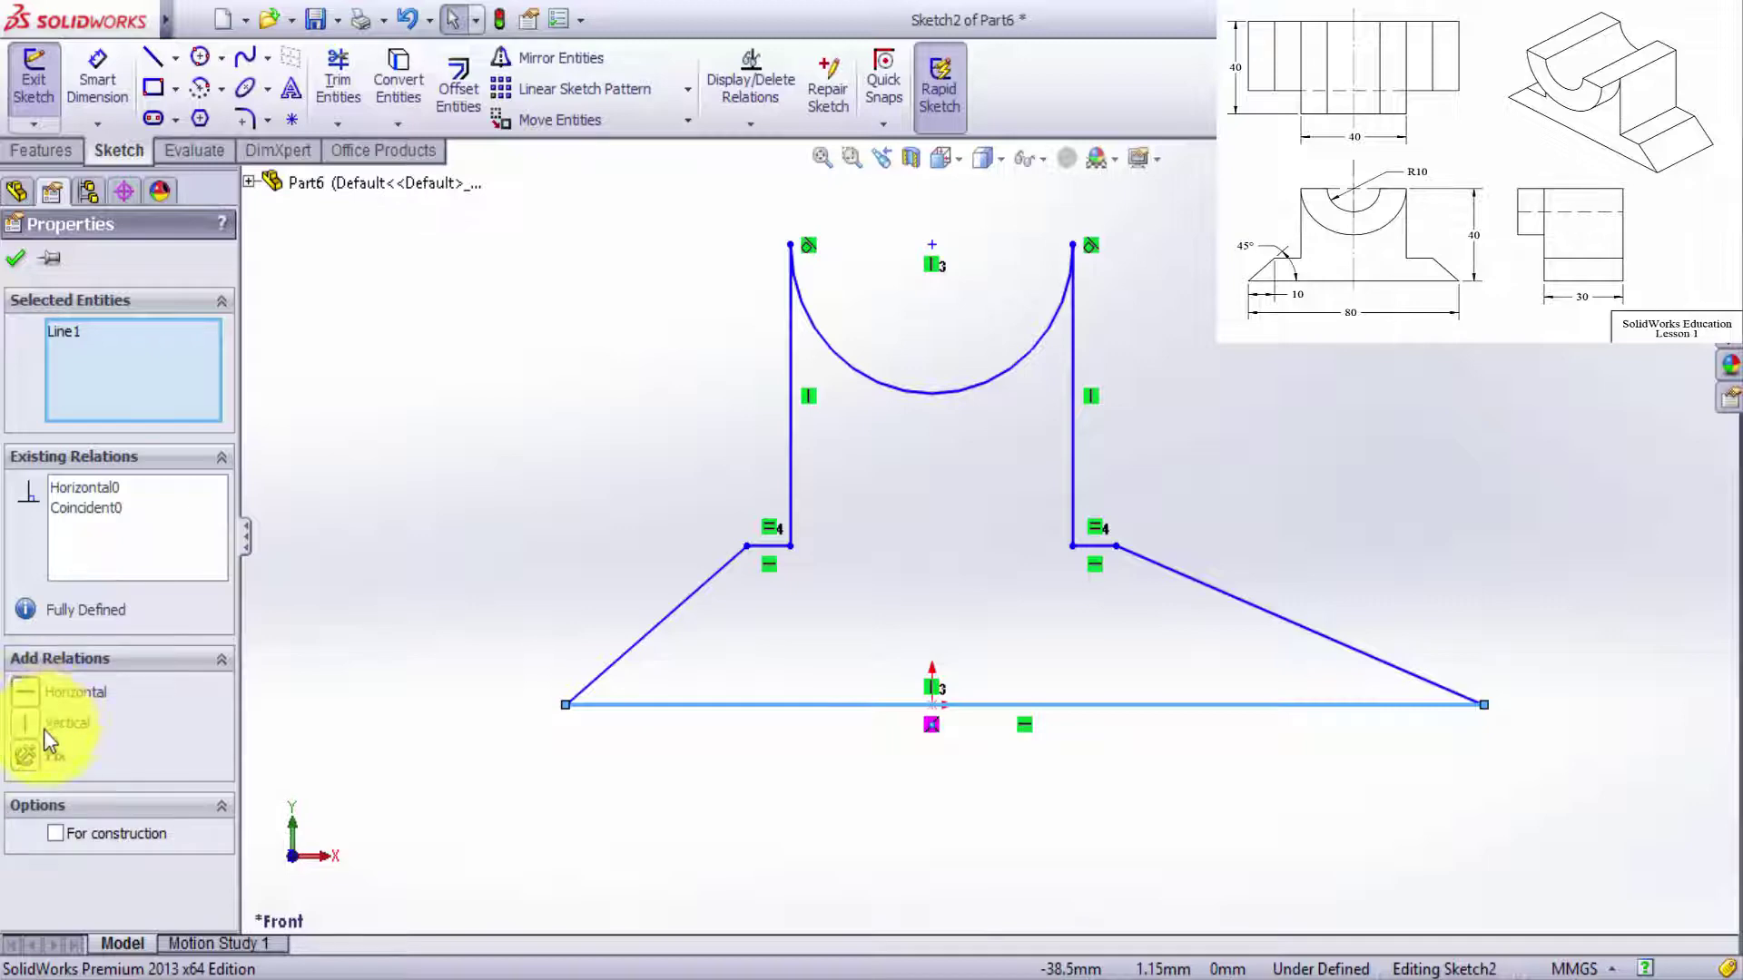
{"action": "left_click", "coordinate": [27, 722]}
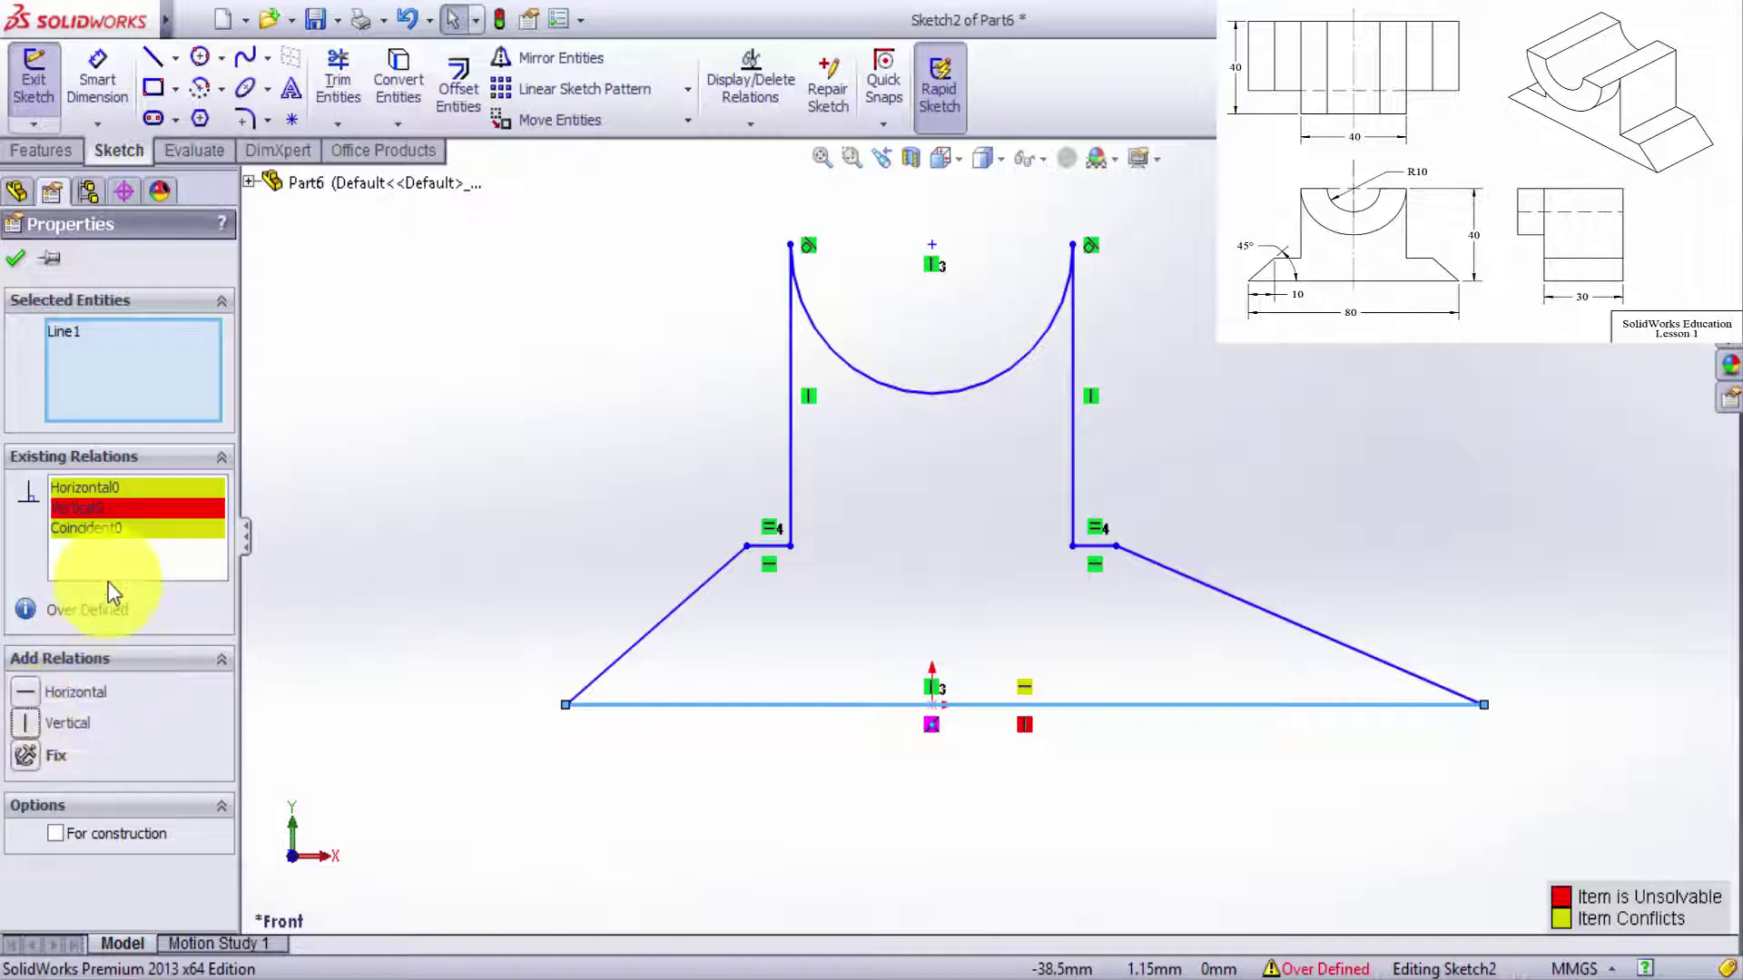
{"action": "key", "text": "Delete"}
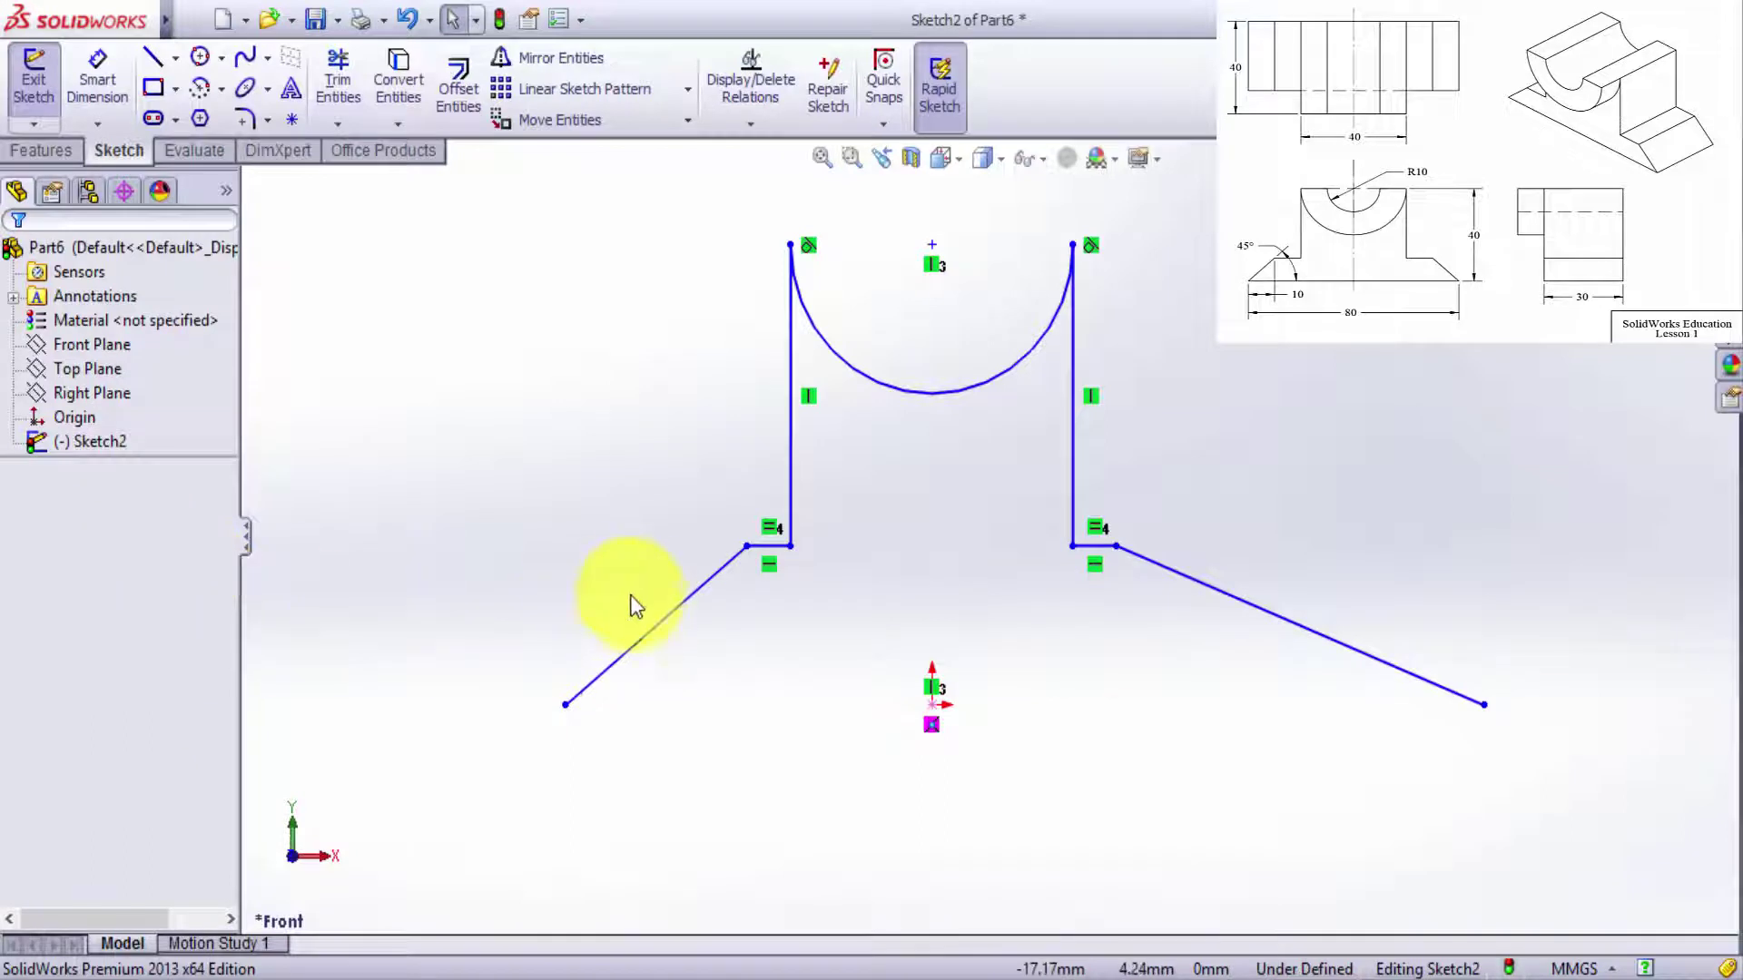
{"action": "key", "text": "ctrl+z"}
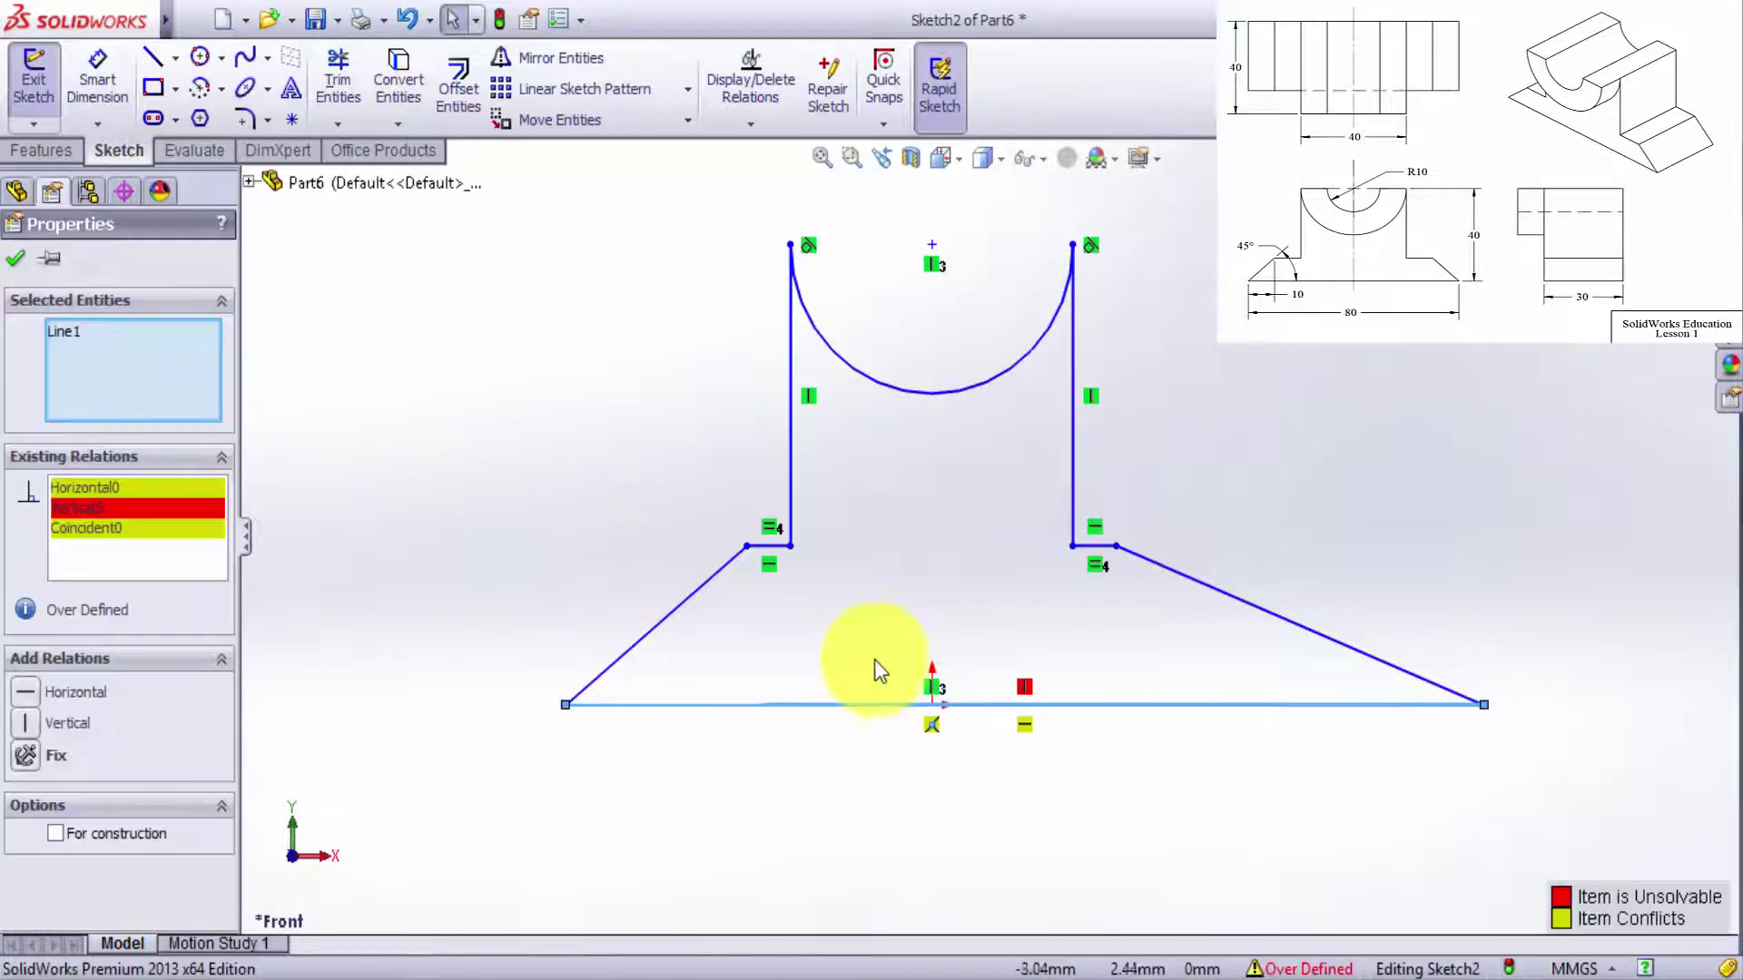
{"action": "left_click", "coordinate": [86, 525]}
{"action": "key", "text": "Delete"}
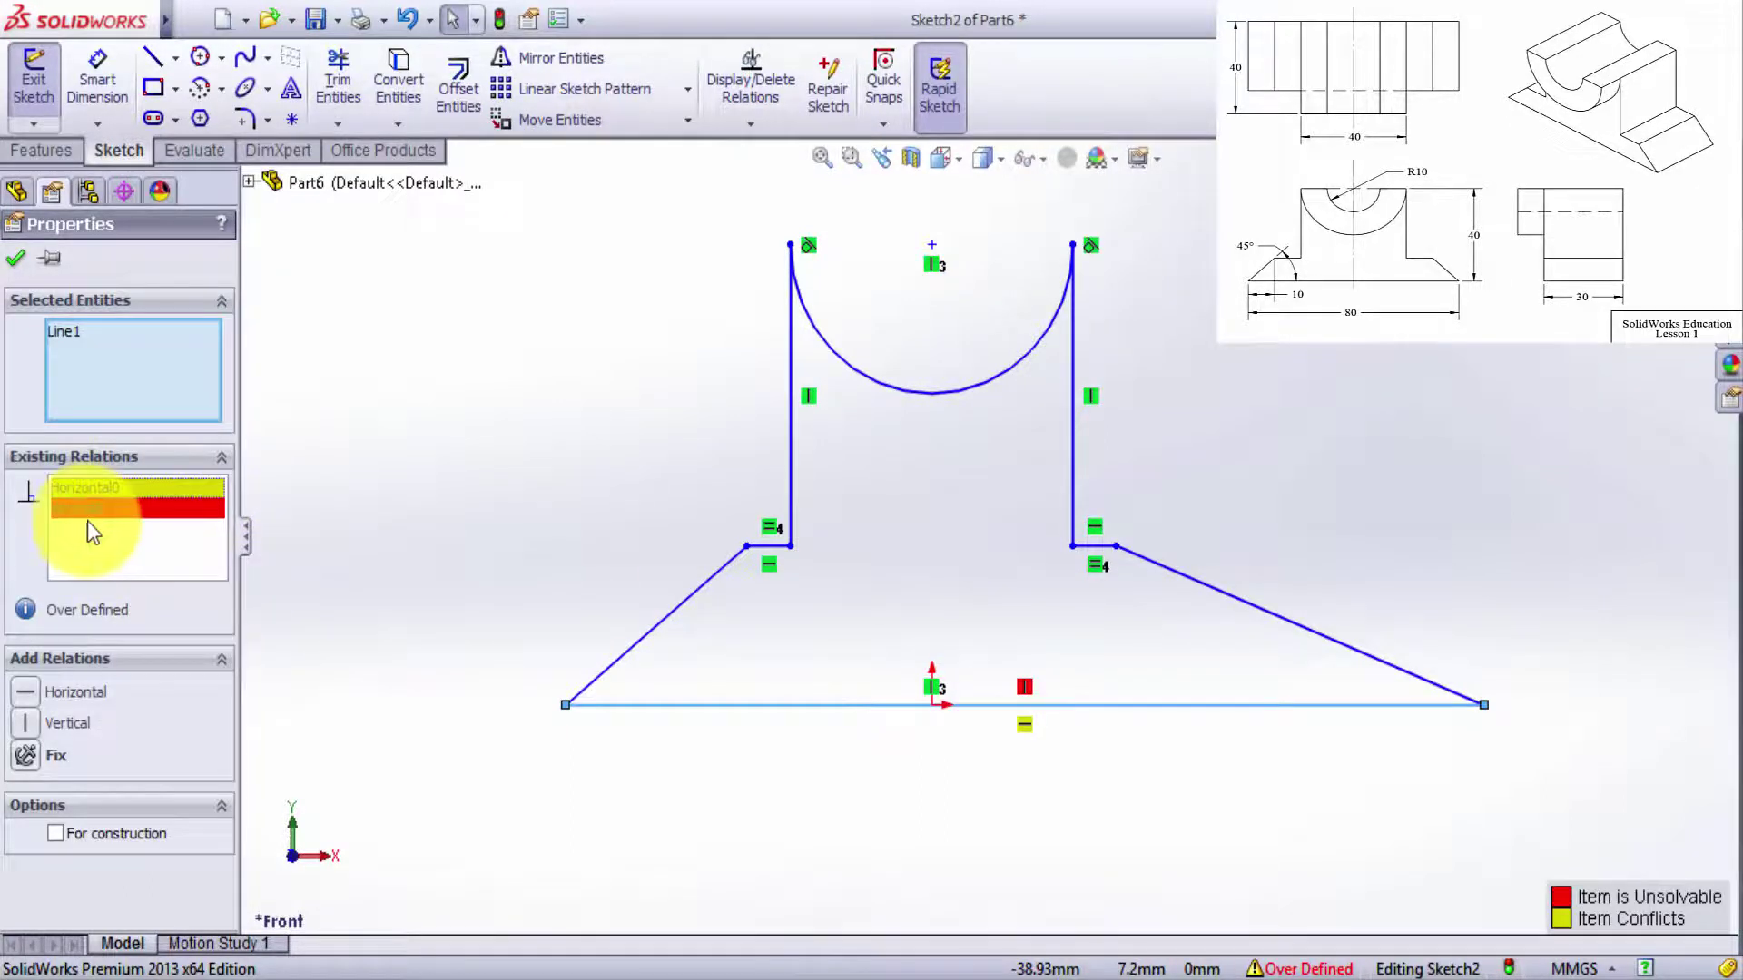
{"action": "left_click", "coordinate": [96, 496]}
{"action": "key", "text": "Delete"}
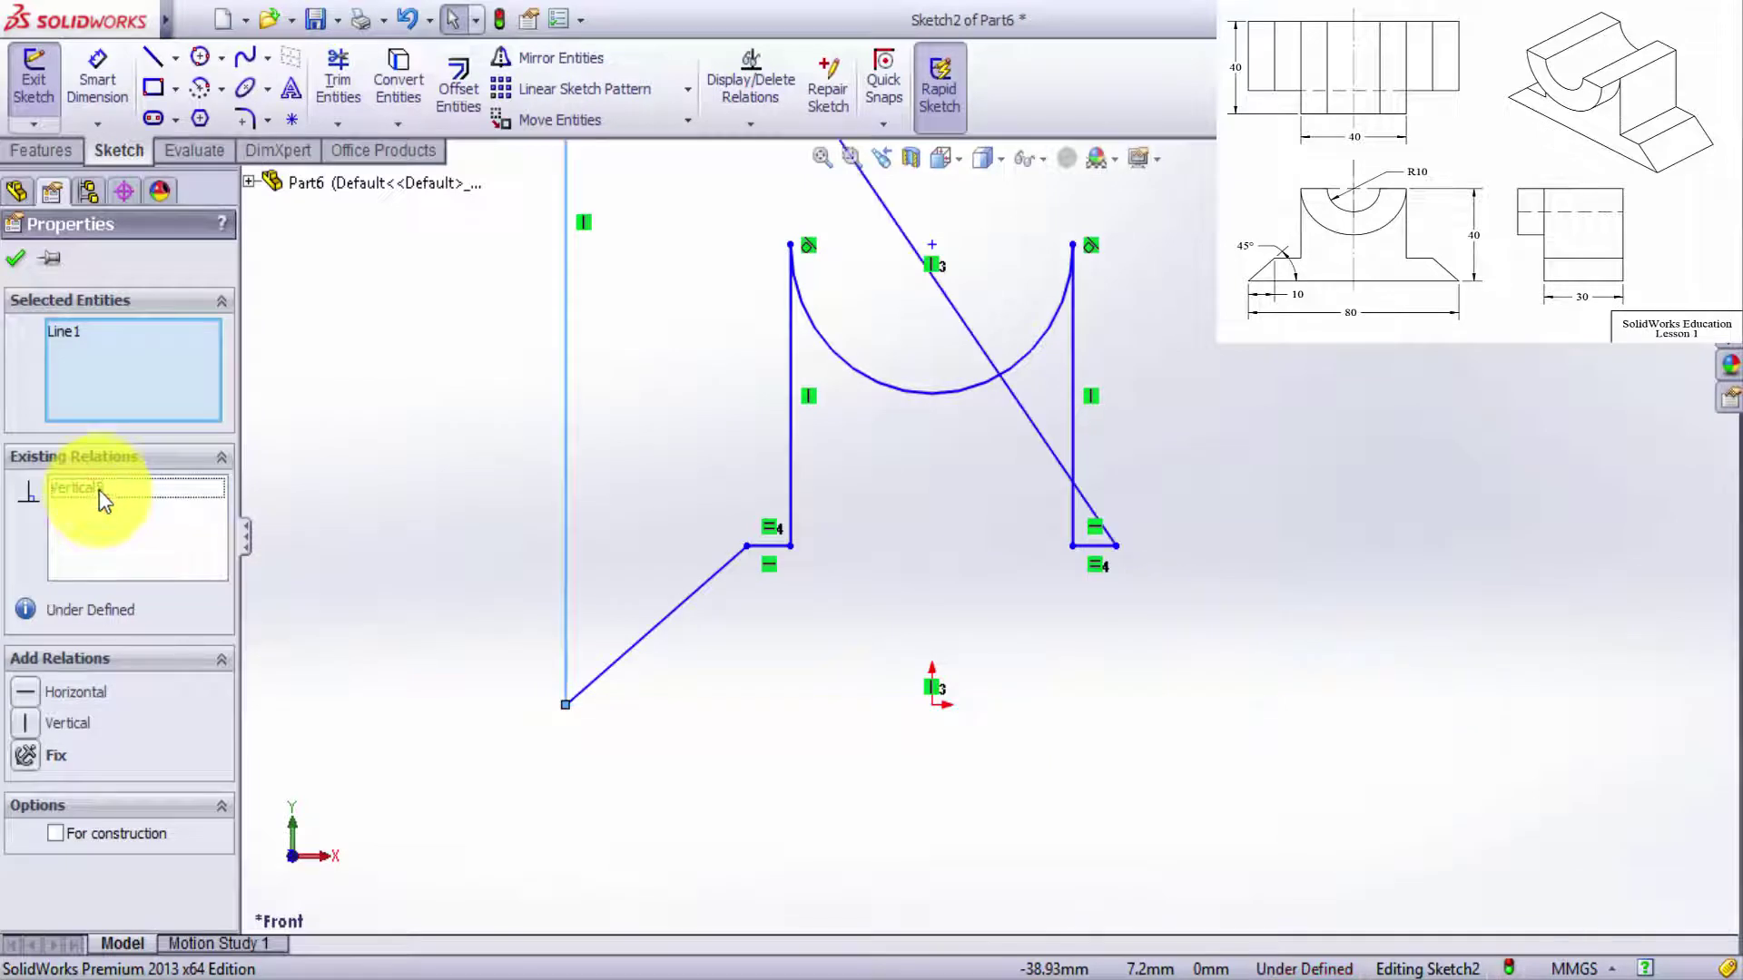
{"action": "key", "text": "ctrl+z"}
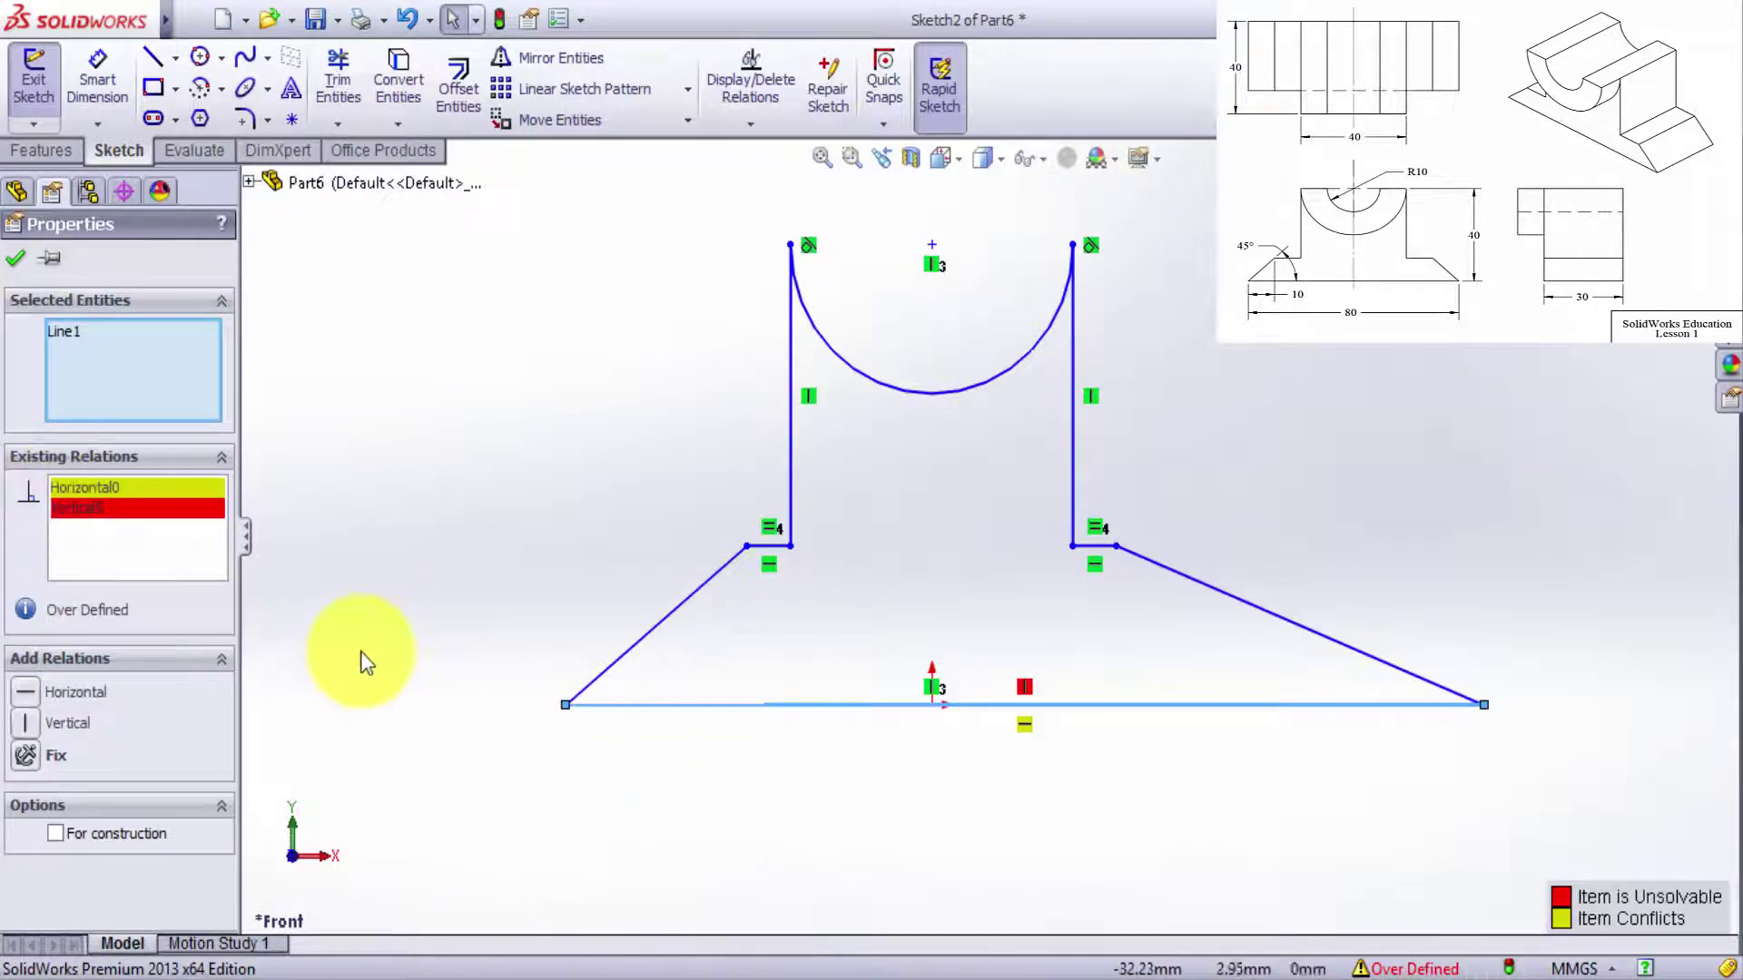
{"action": "left_click", "coordinate": [1064, 788]}
{"action": "left_click", "coordinate": [1026, 688]}
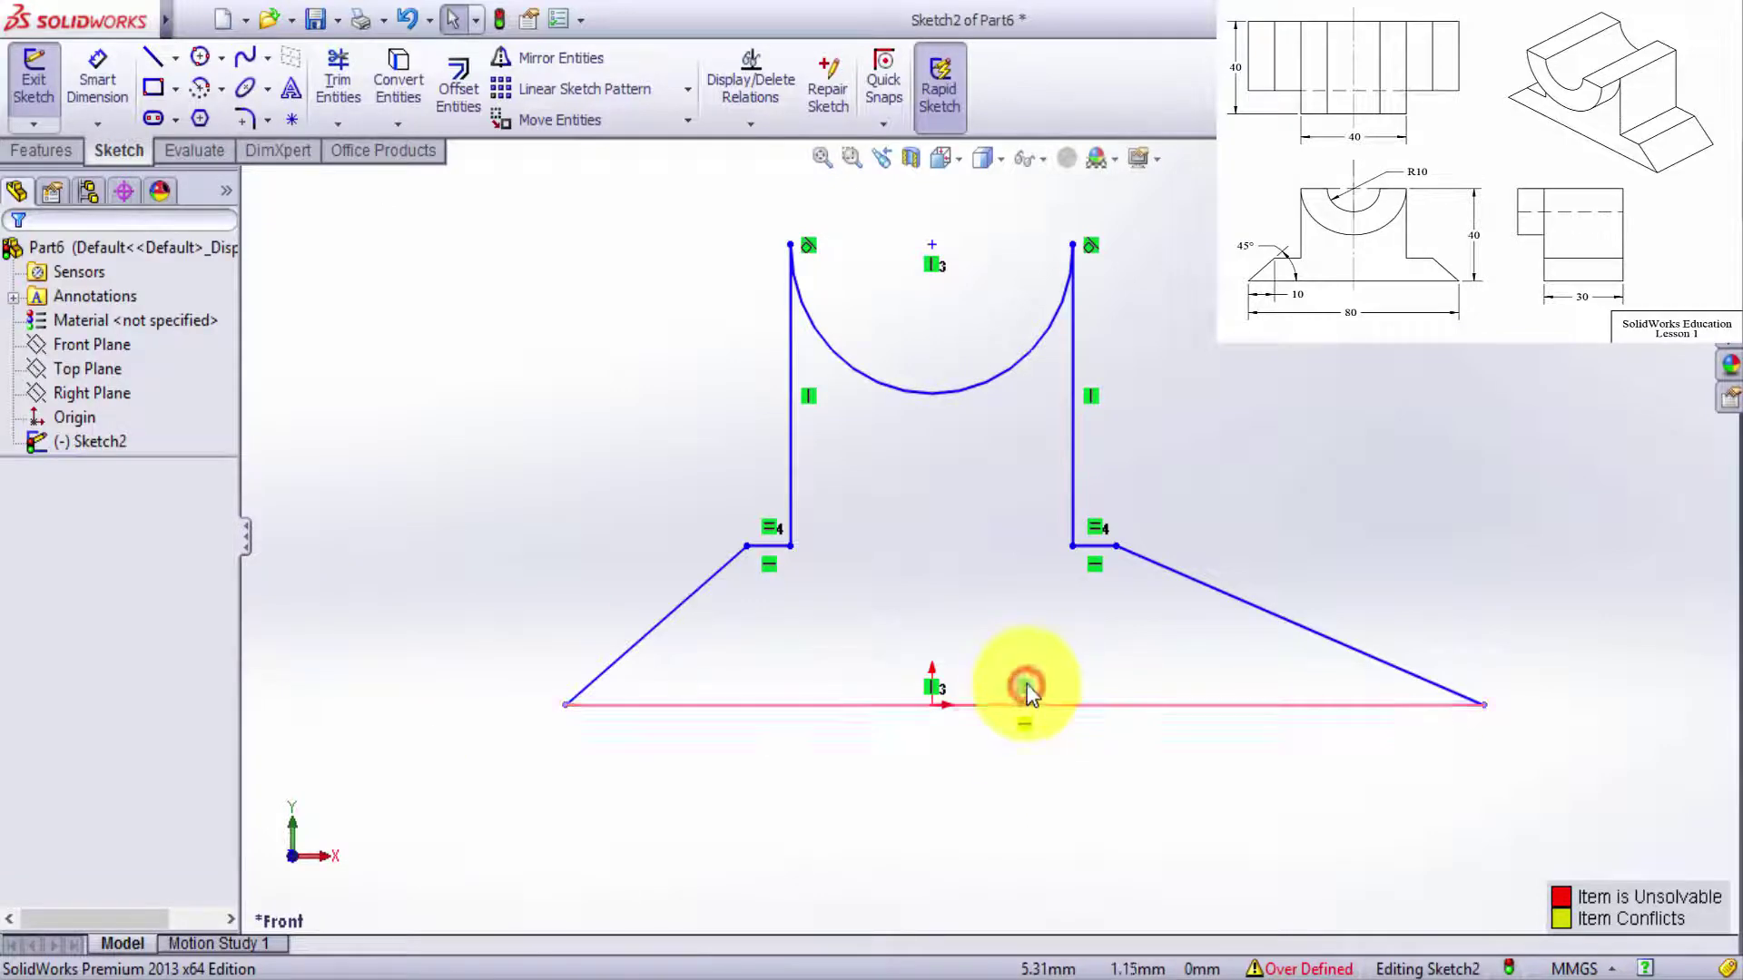
{"action": "key", "text": "Delete"}
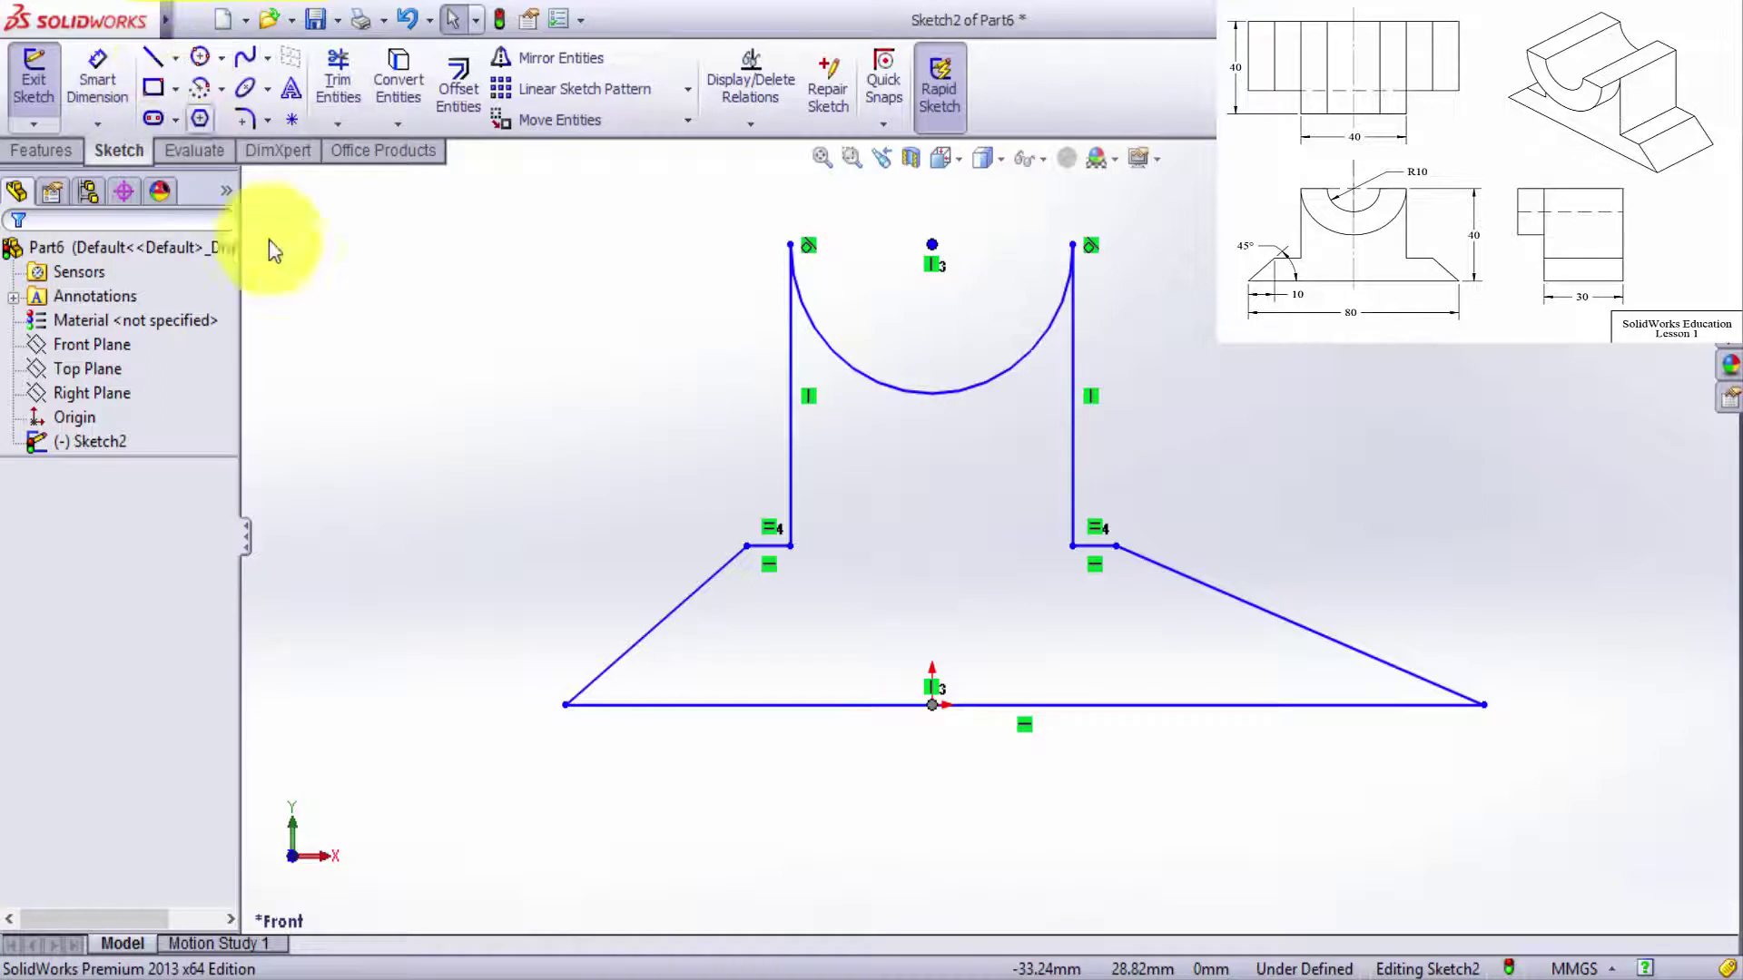
Add an Equal relation between the left and right slanted lines.
{"action": "left_click", "coordinate": [645, 636]}
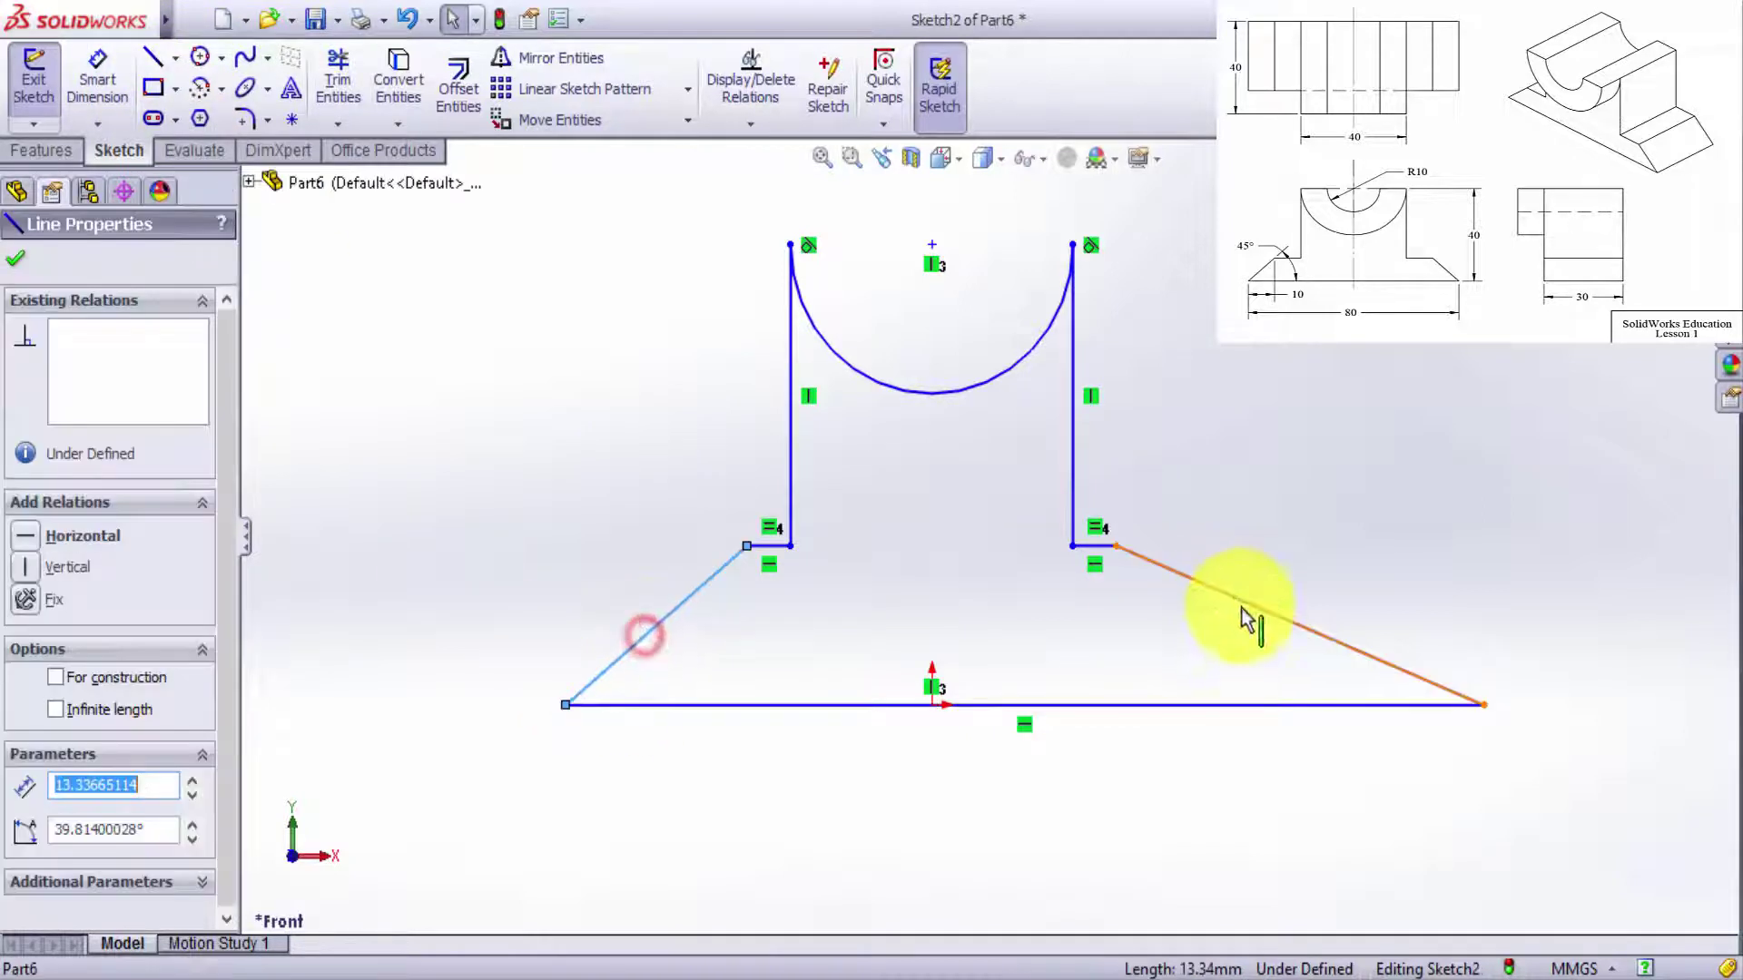
{"action": "left_click", "coordinate": [1300, 621], "text": "ctrl"}
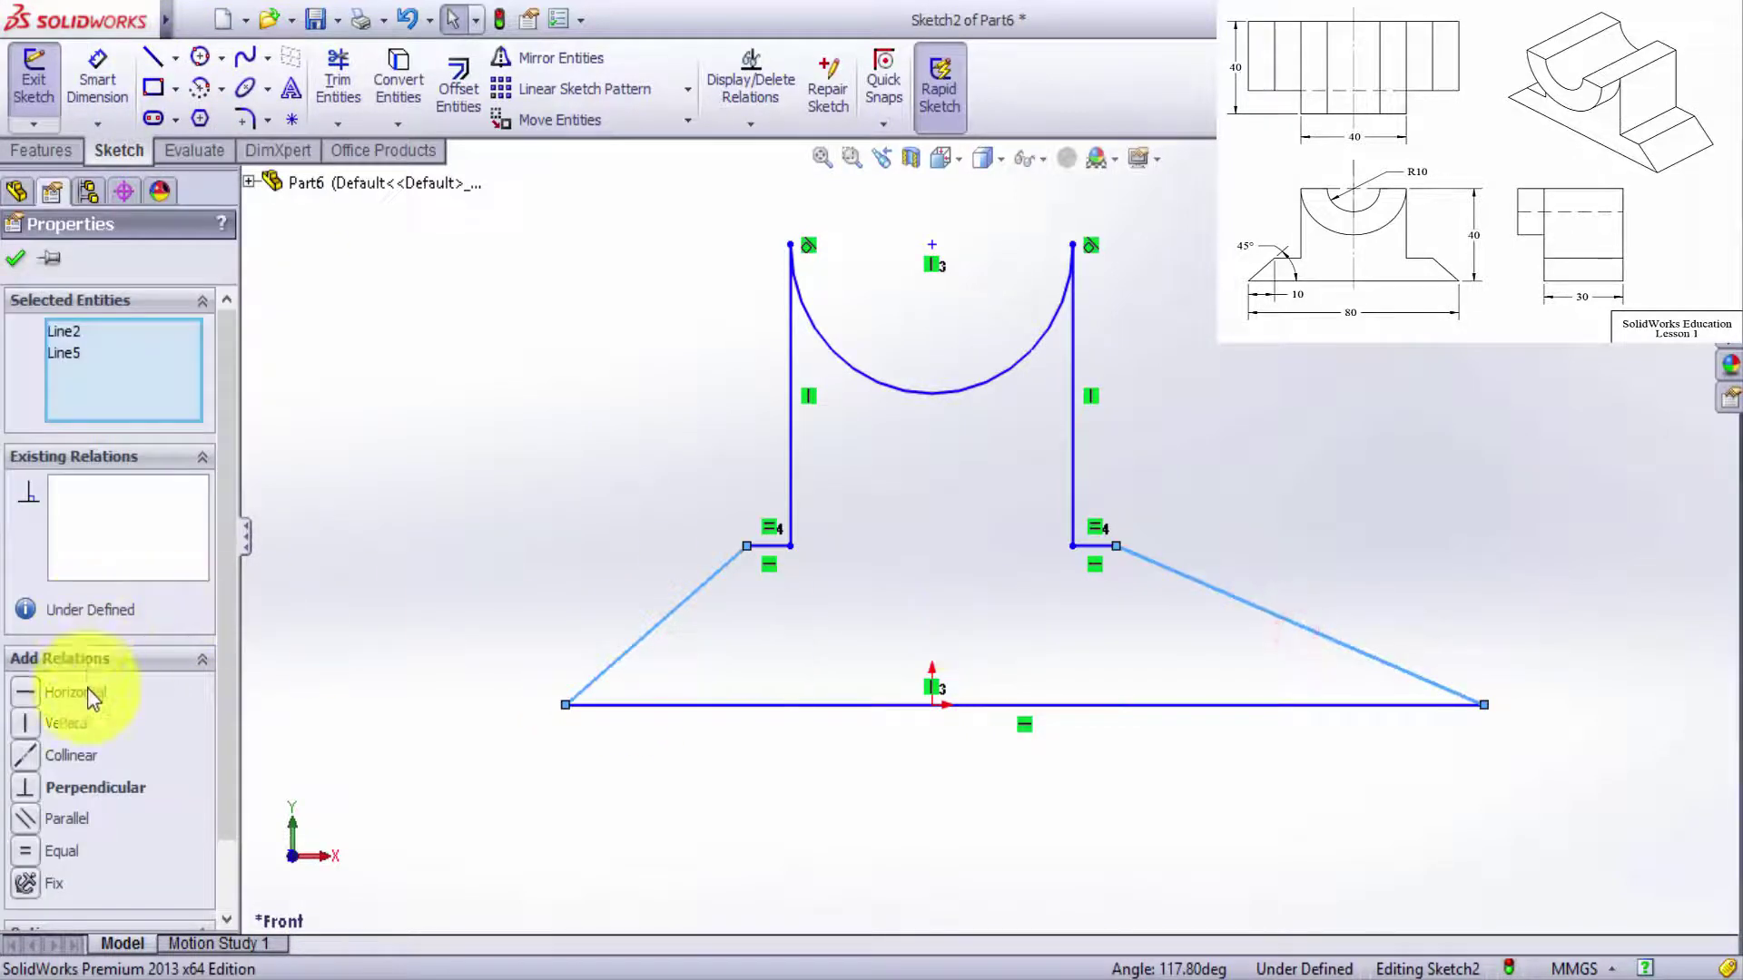
{"action": "left_click", "coordinate": [29, 851]}
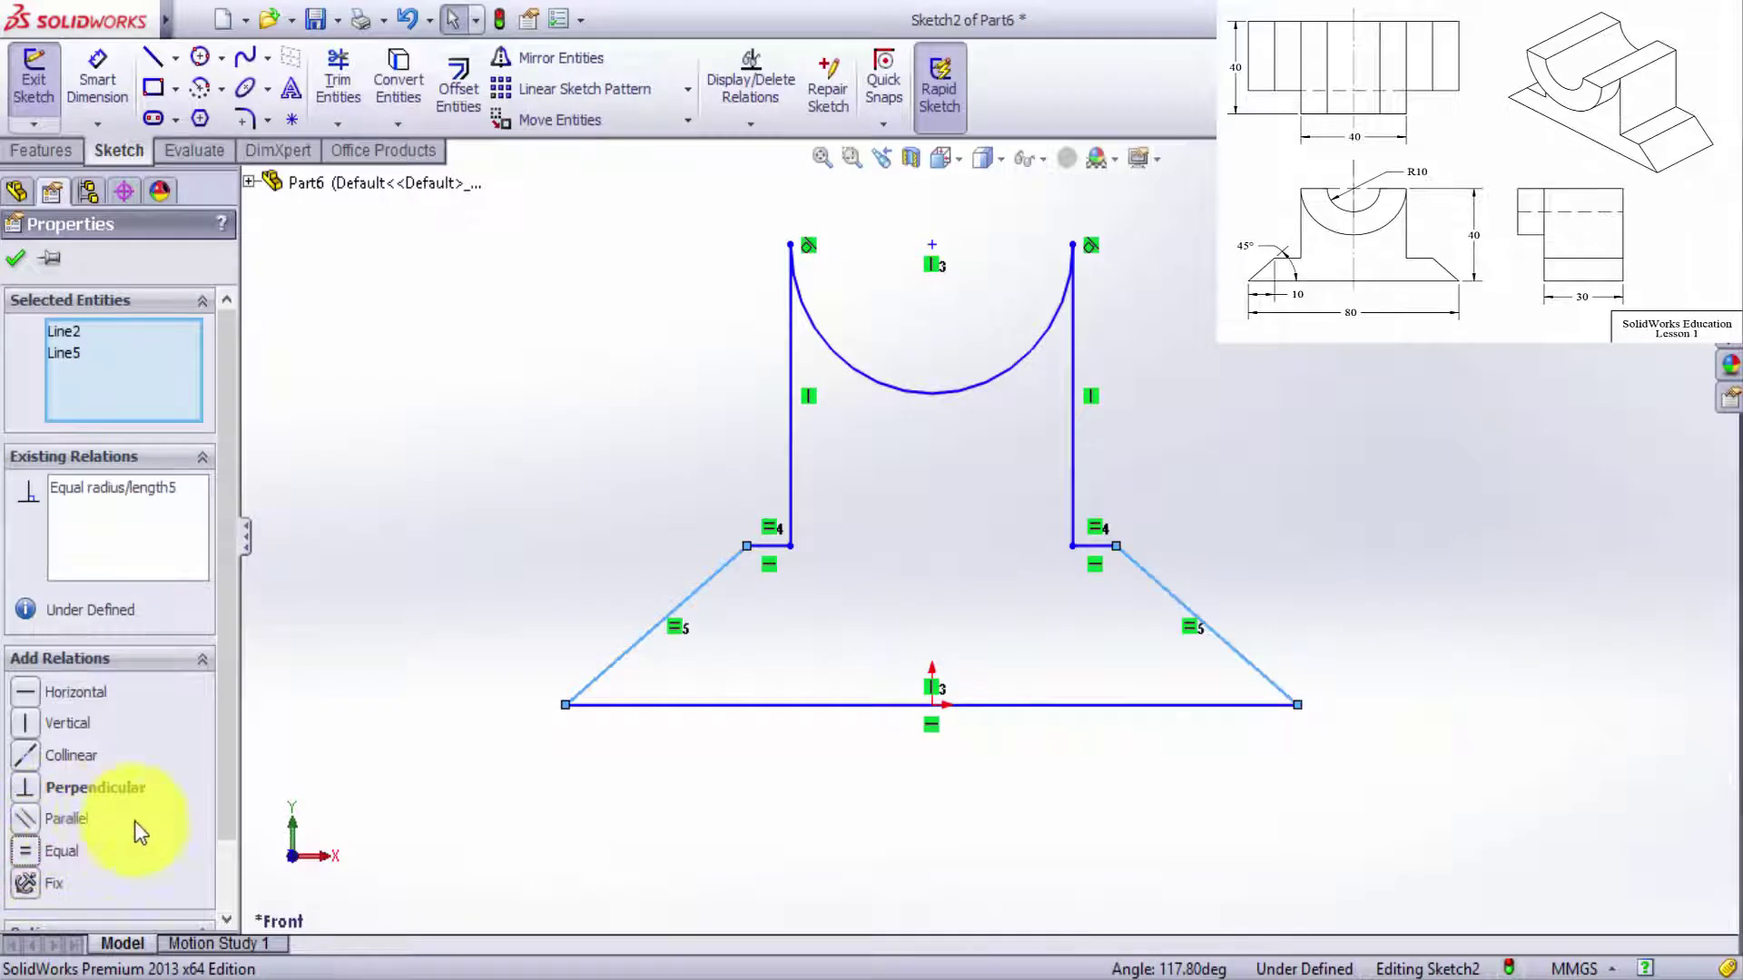
{"action": "left_click", "coordinate": [529, 626]}
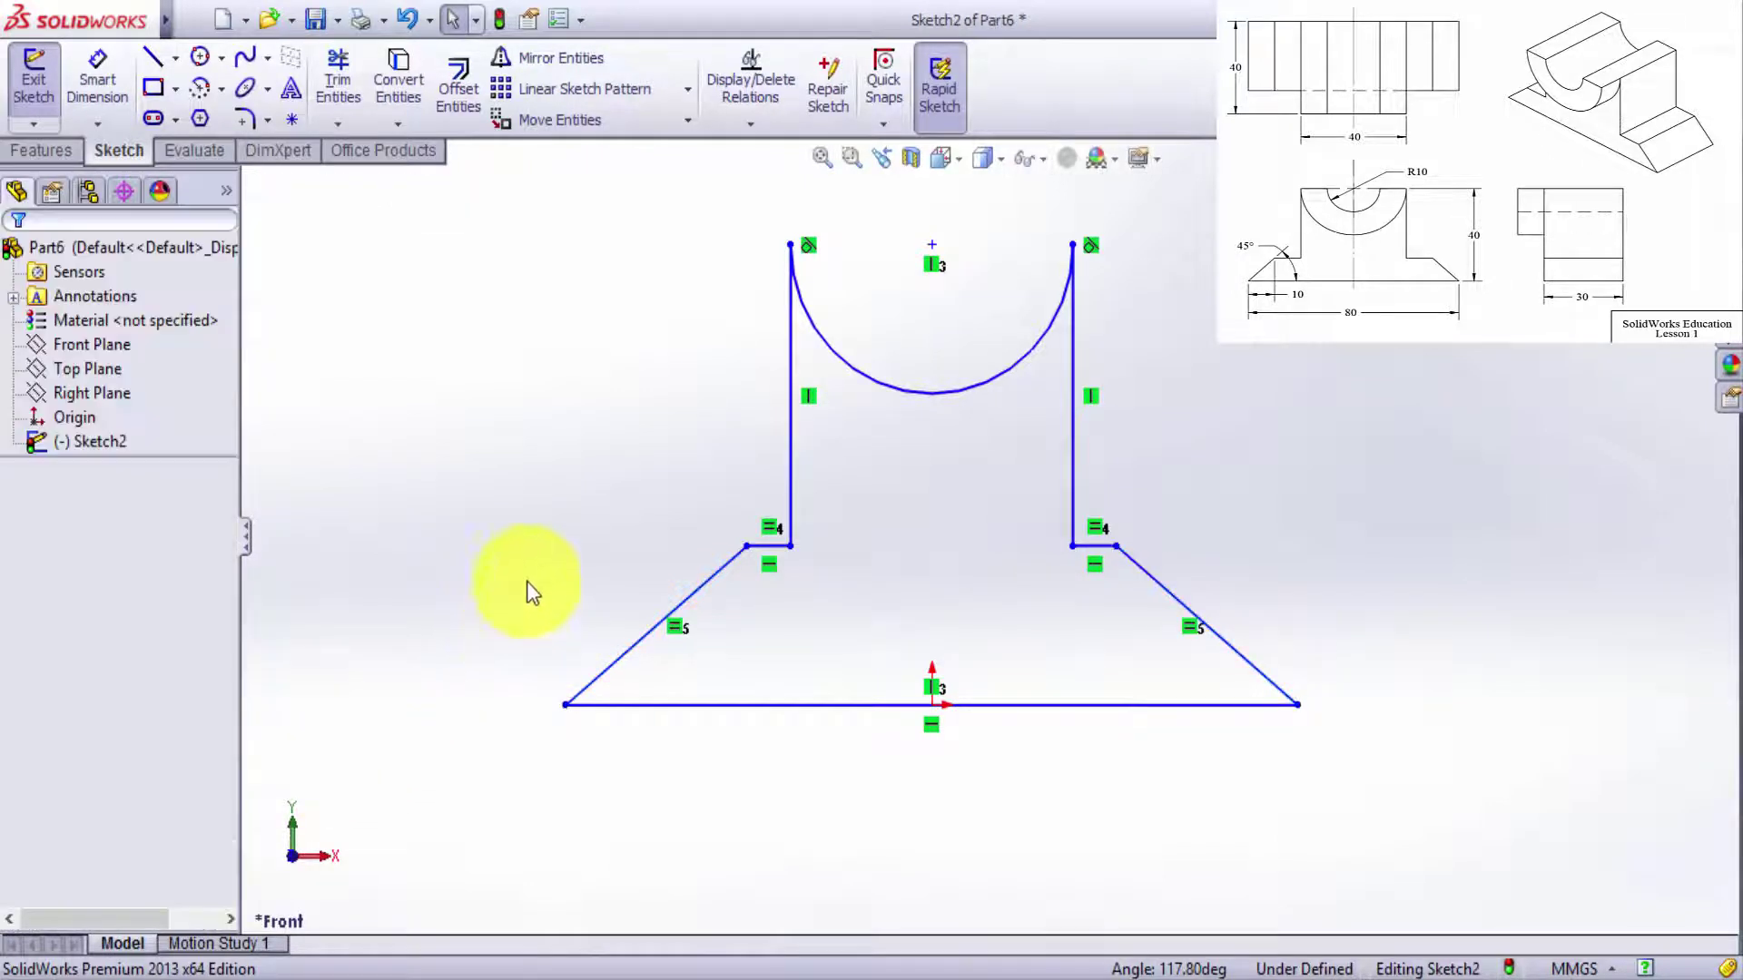
Dimension the angle between the left slanted side and the base line as 45°.
{"action": "left_click", "coordinate": [120, 83]}
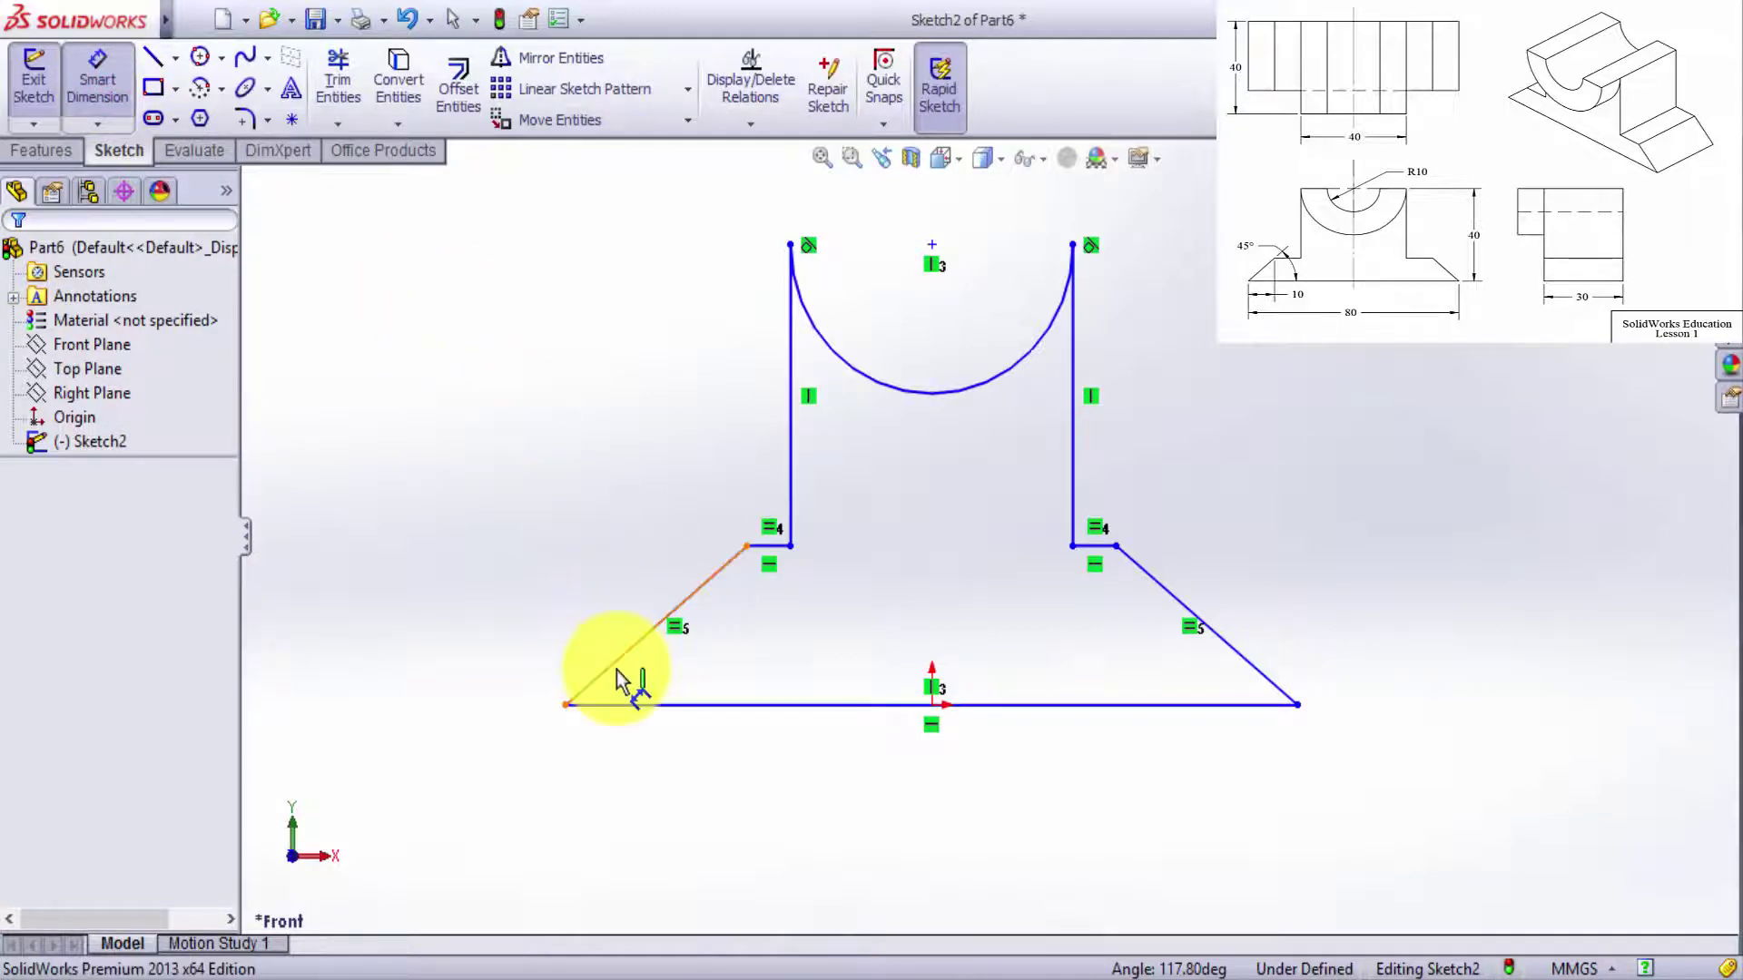
{"action": "left_click", "coordinate": [620, 651]}
{"action": "left_click", "coordinate": [661, 705]}
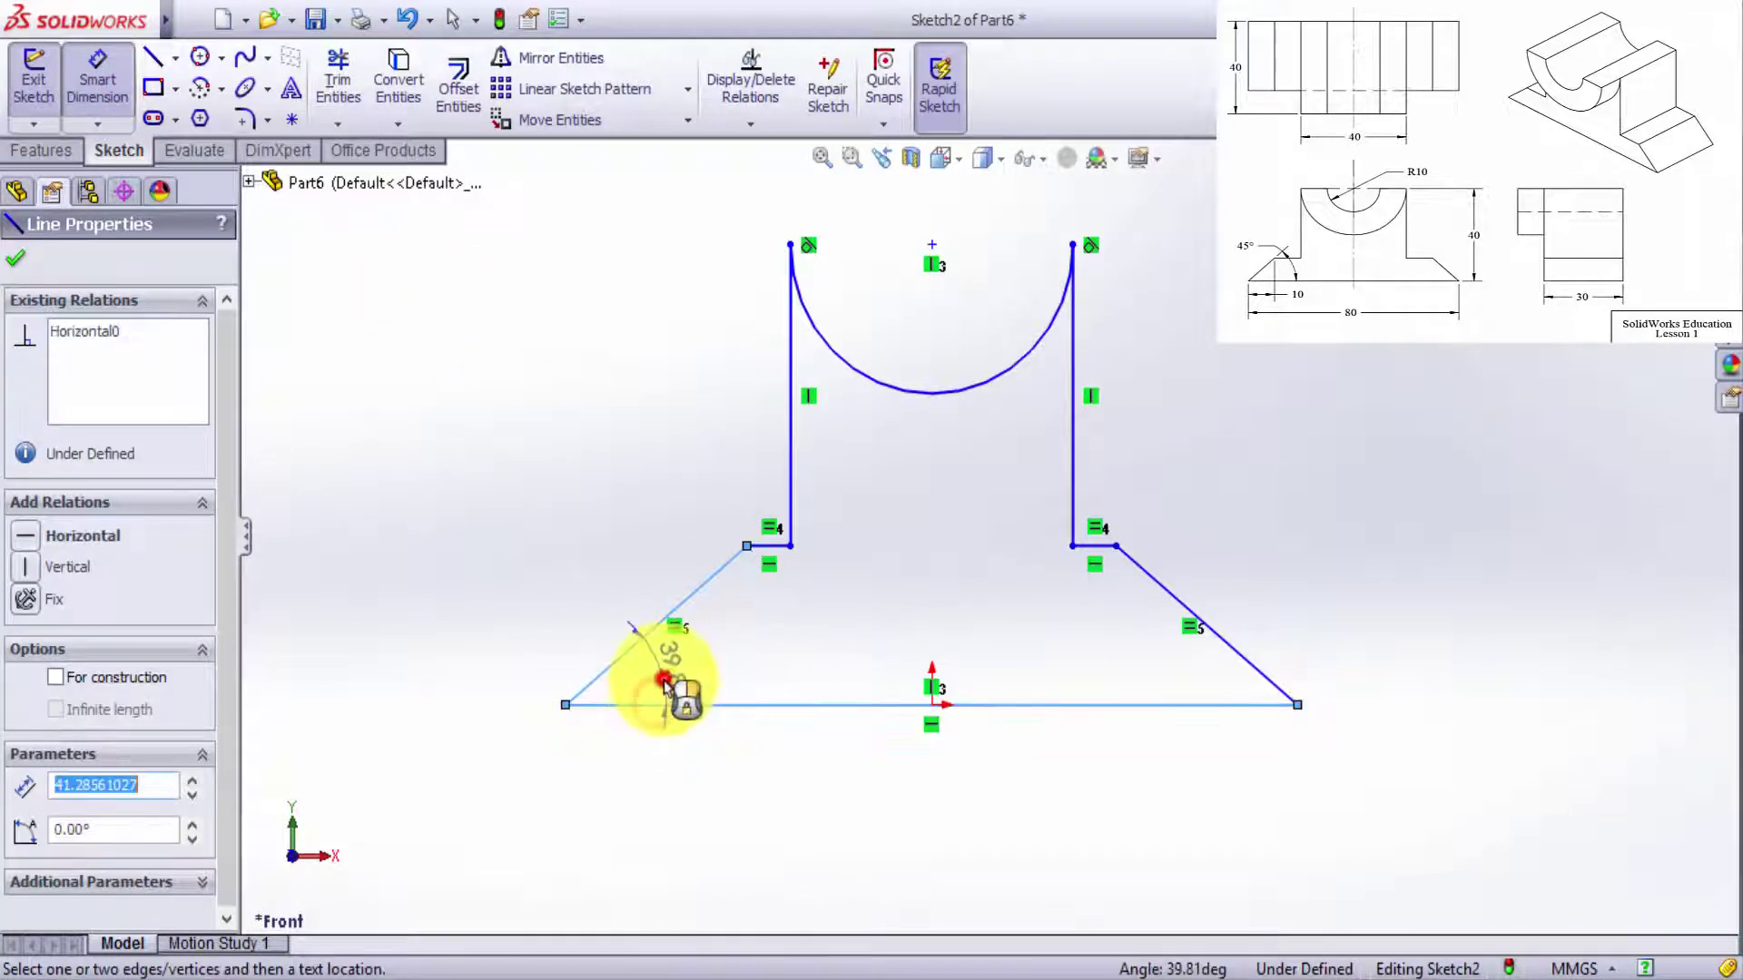
{"action": "type", "text": "45"}
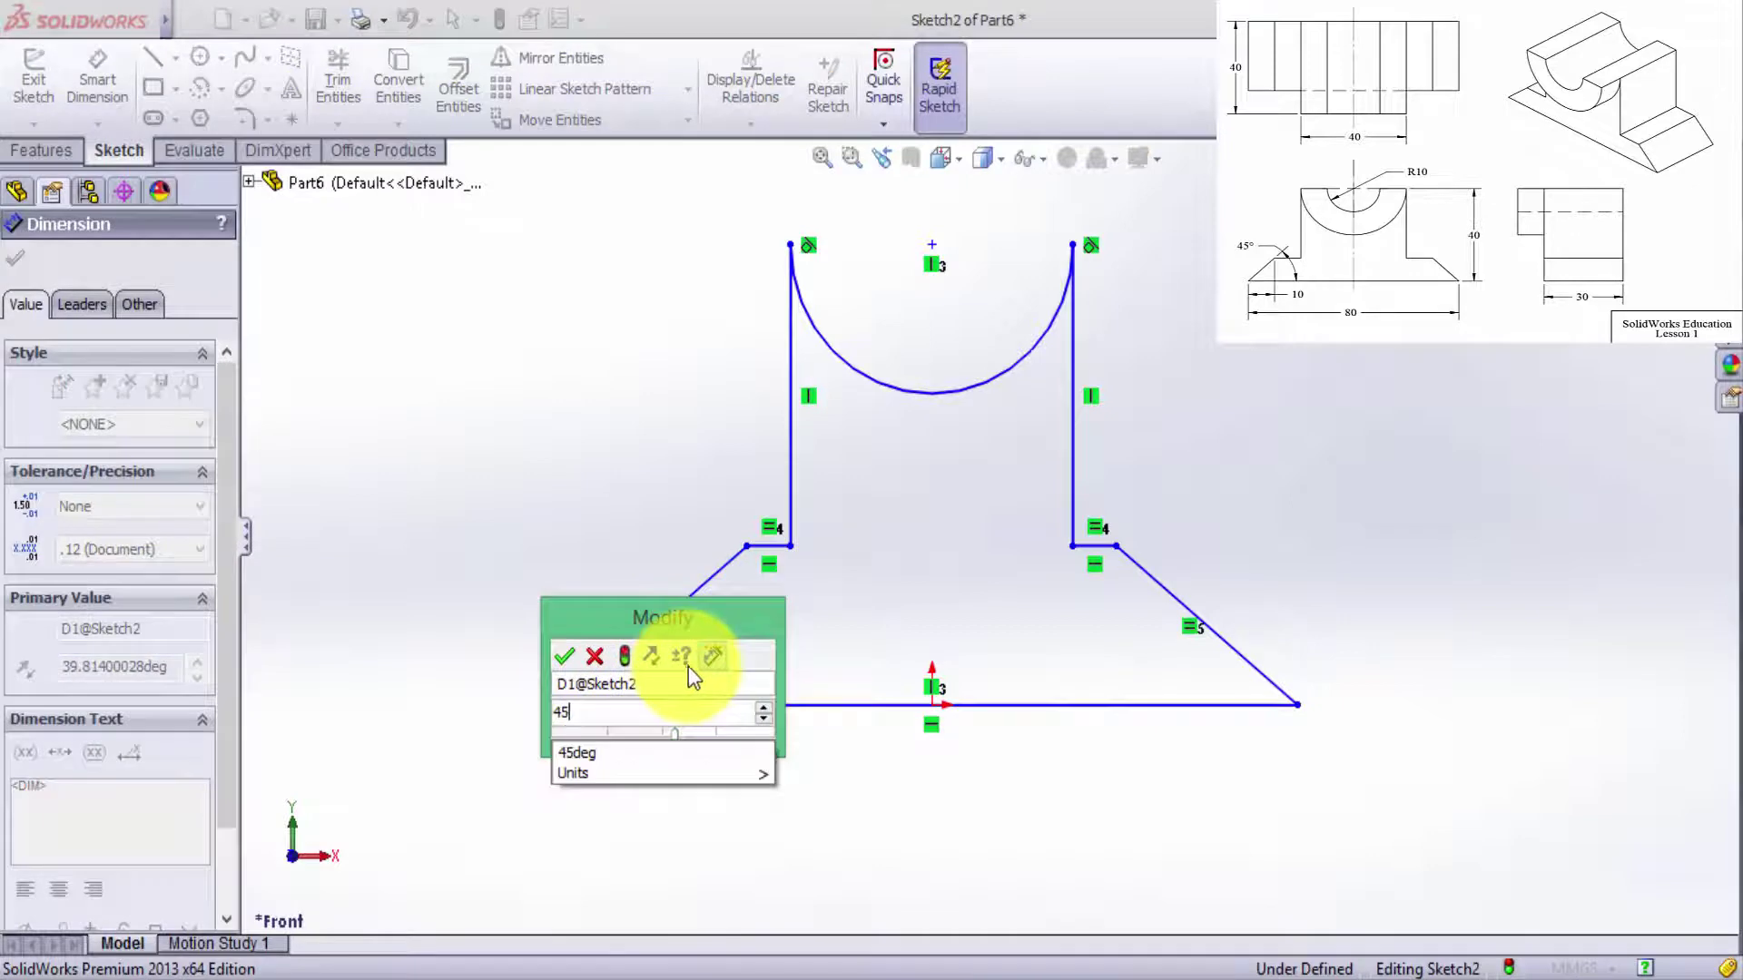
{"action": "key", "text": "Return"}
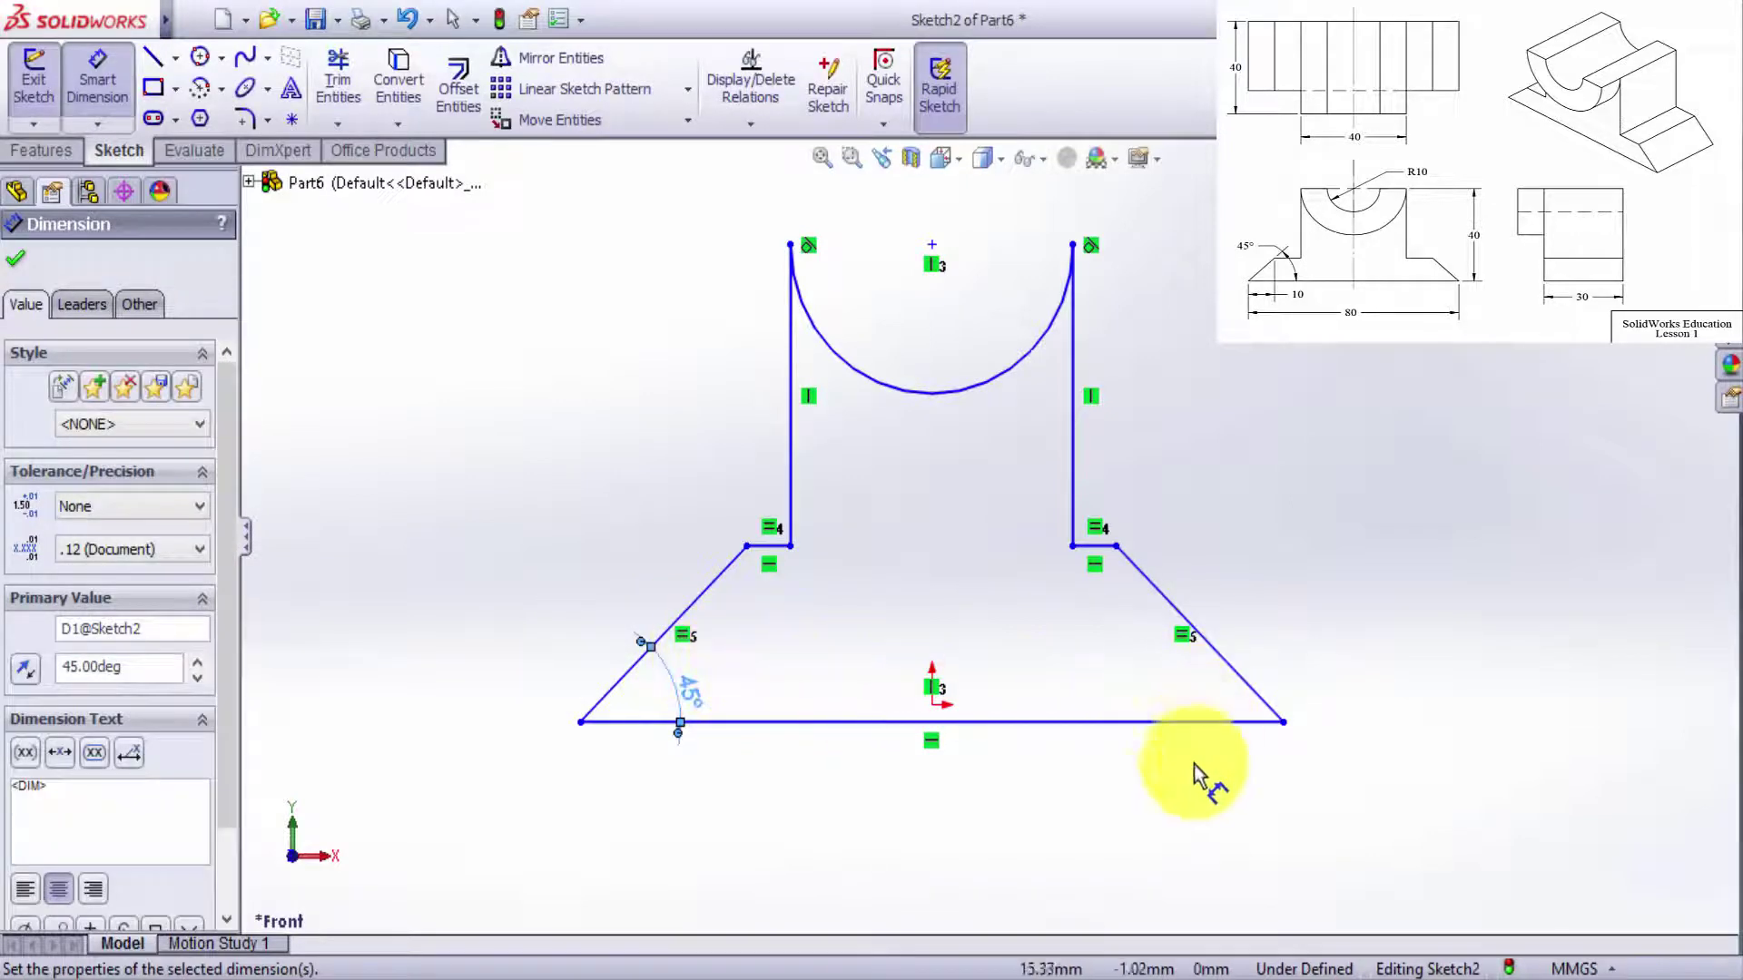
{"action": "left_click", "coordinate": [1161, 798]}
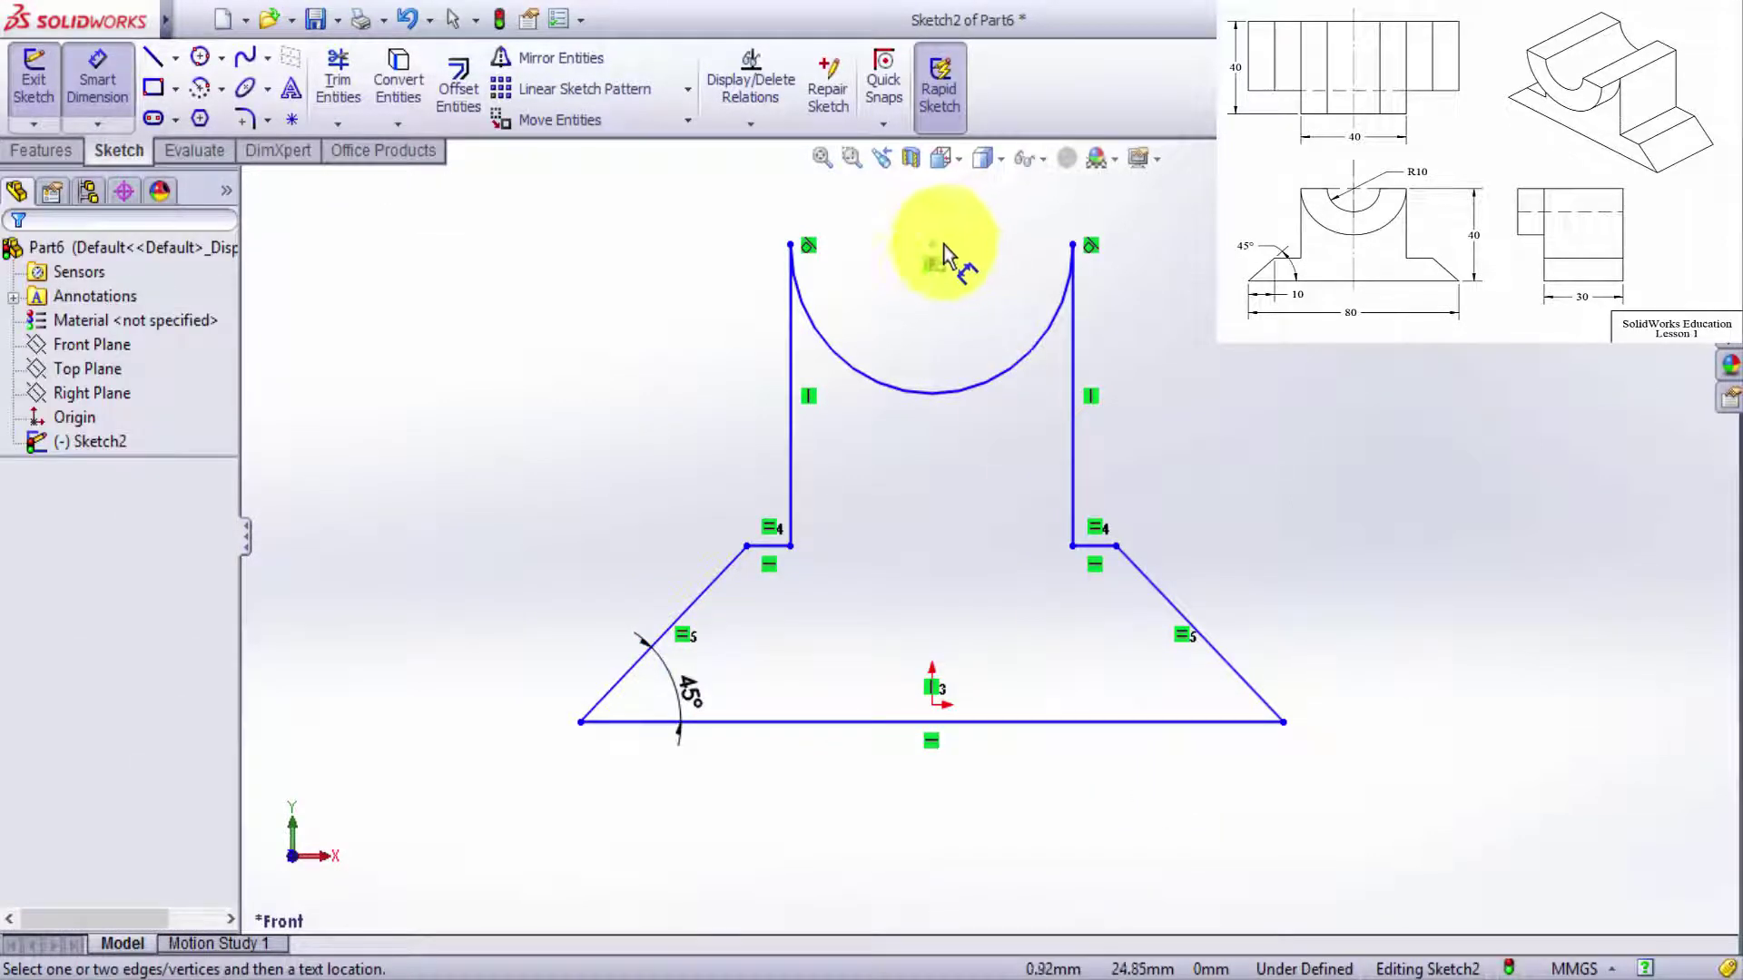
Dimension the saddle arc radius as R20.
{"action": "left_click", "coordinate": [917, 392]}
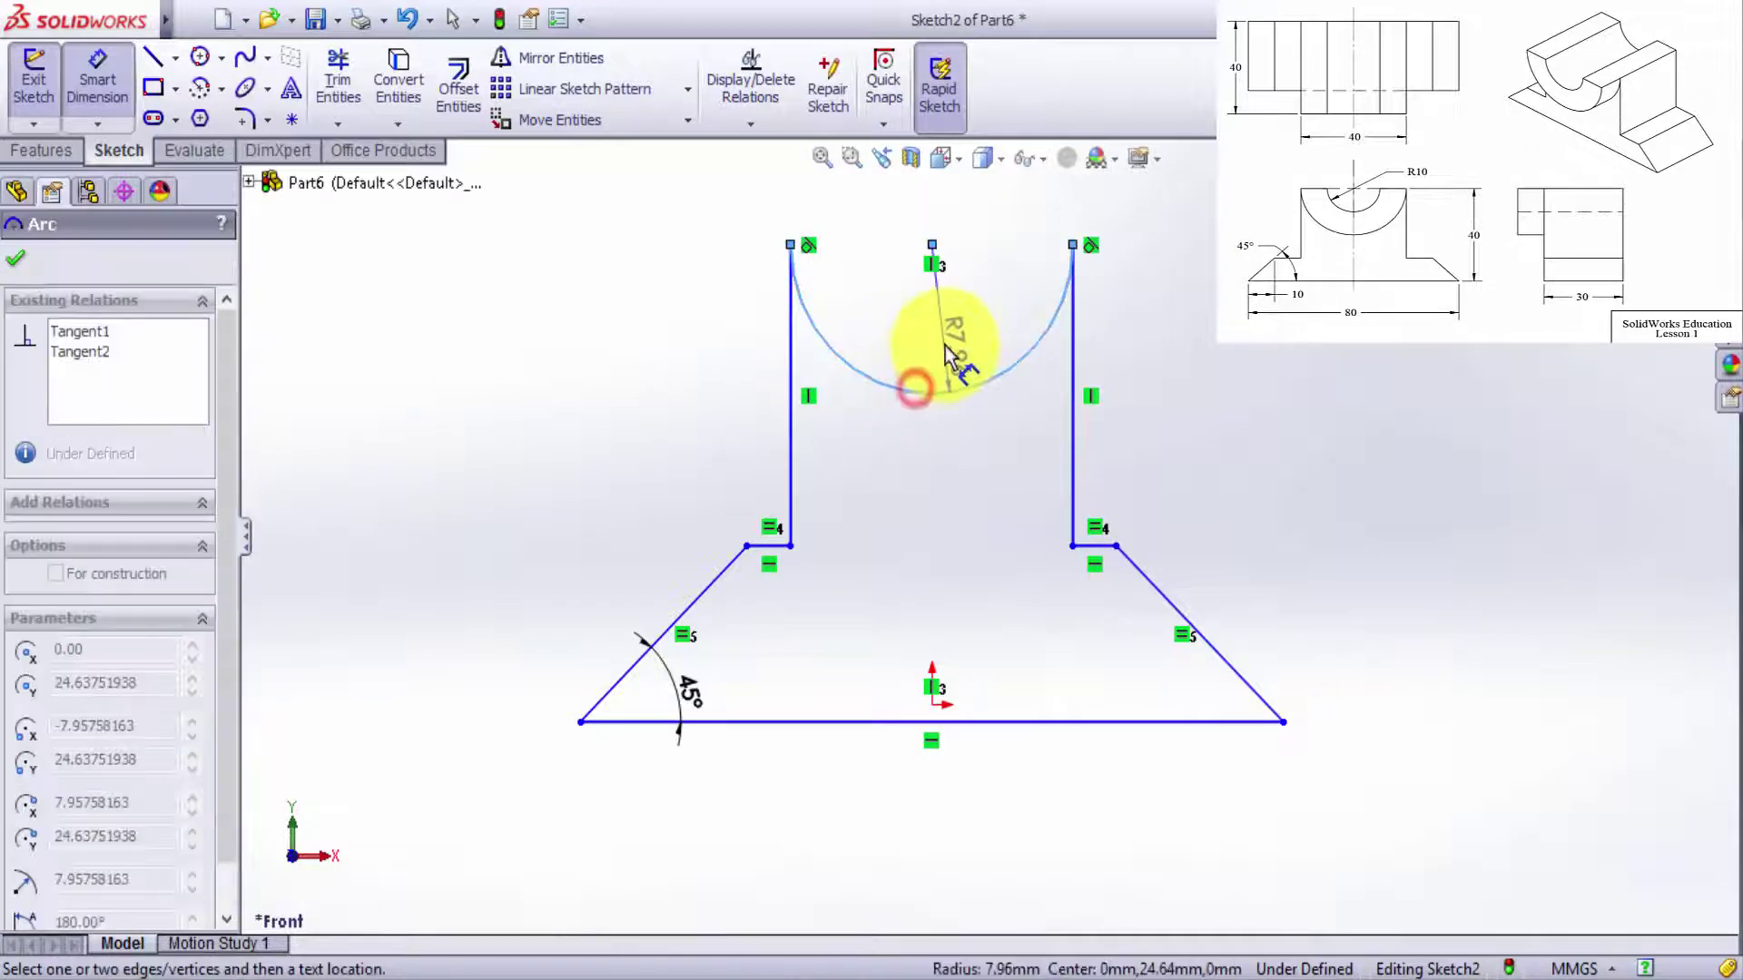
{"action": "left_click", "coordinate": [945, 346]}
{"action": "type", "text": "20"}
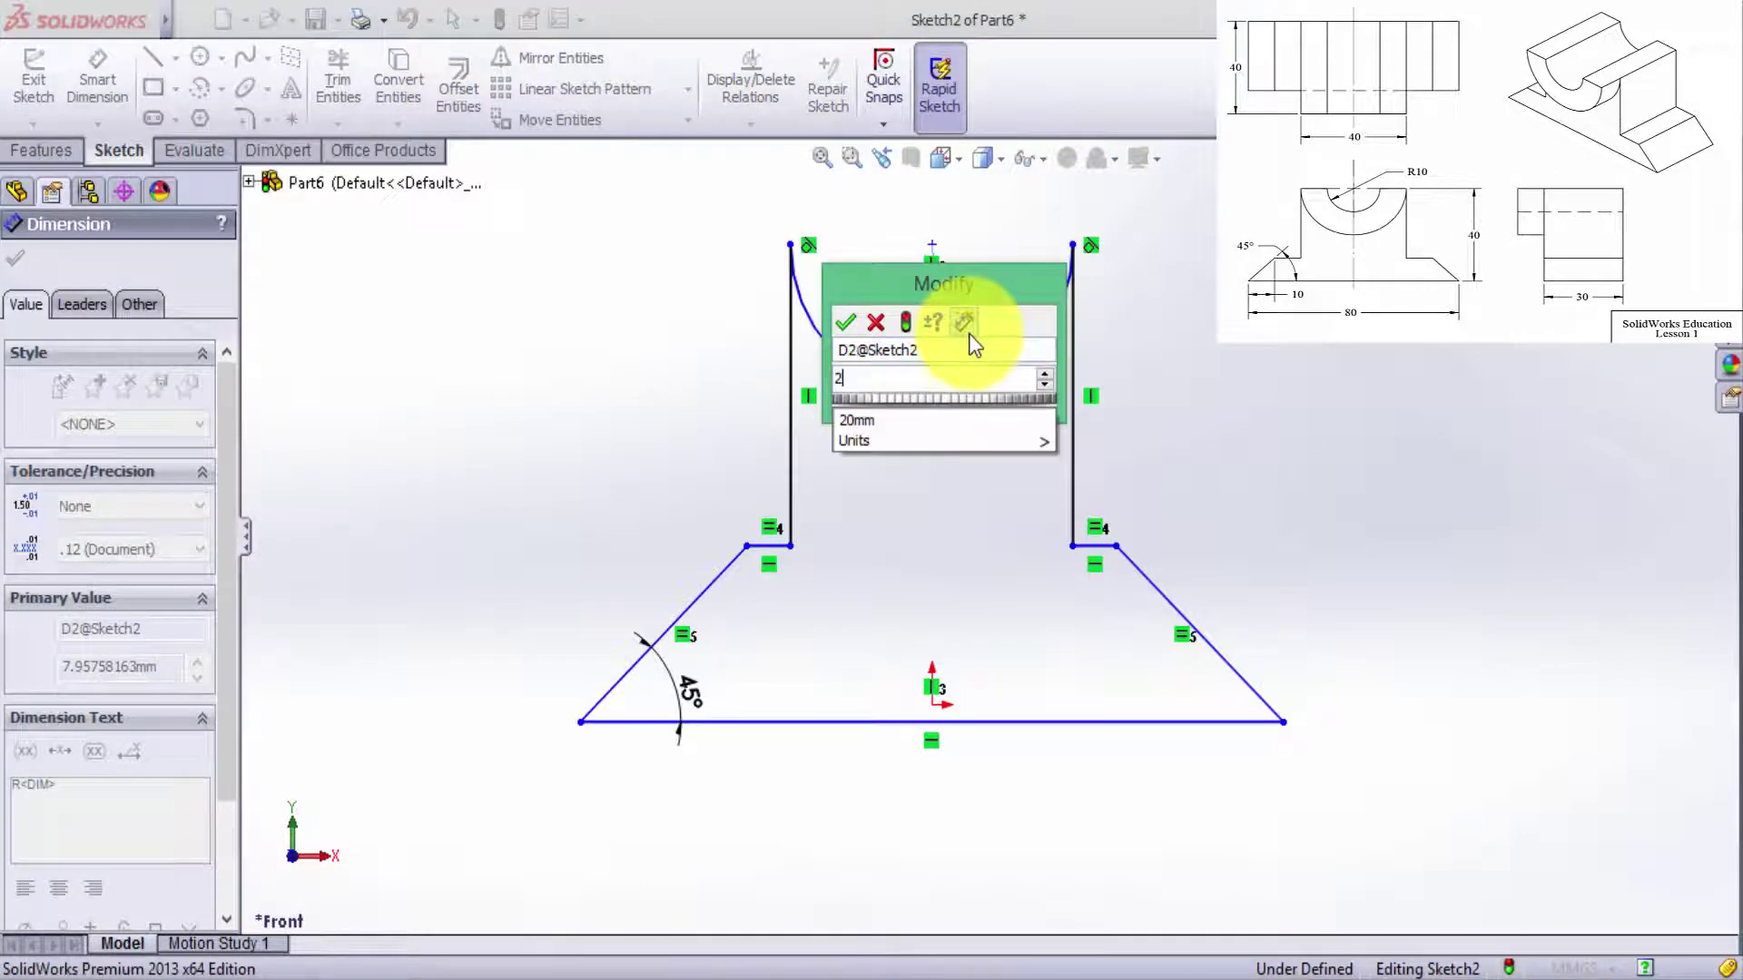
{"action": "key", "text": "Return"}
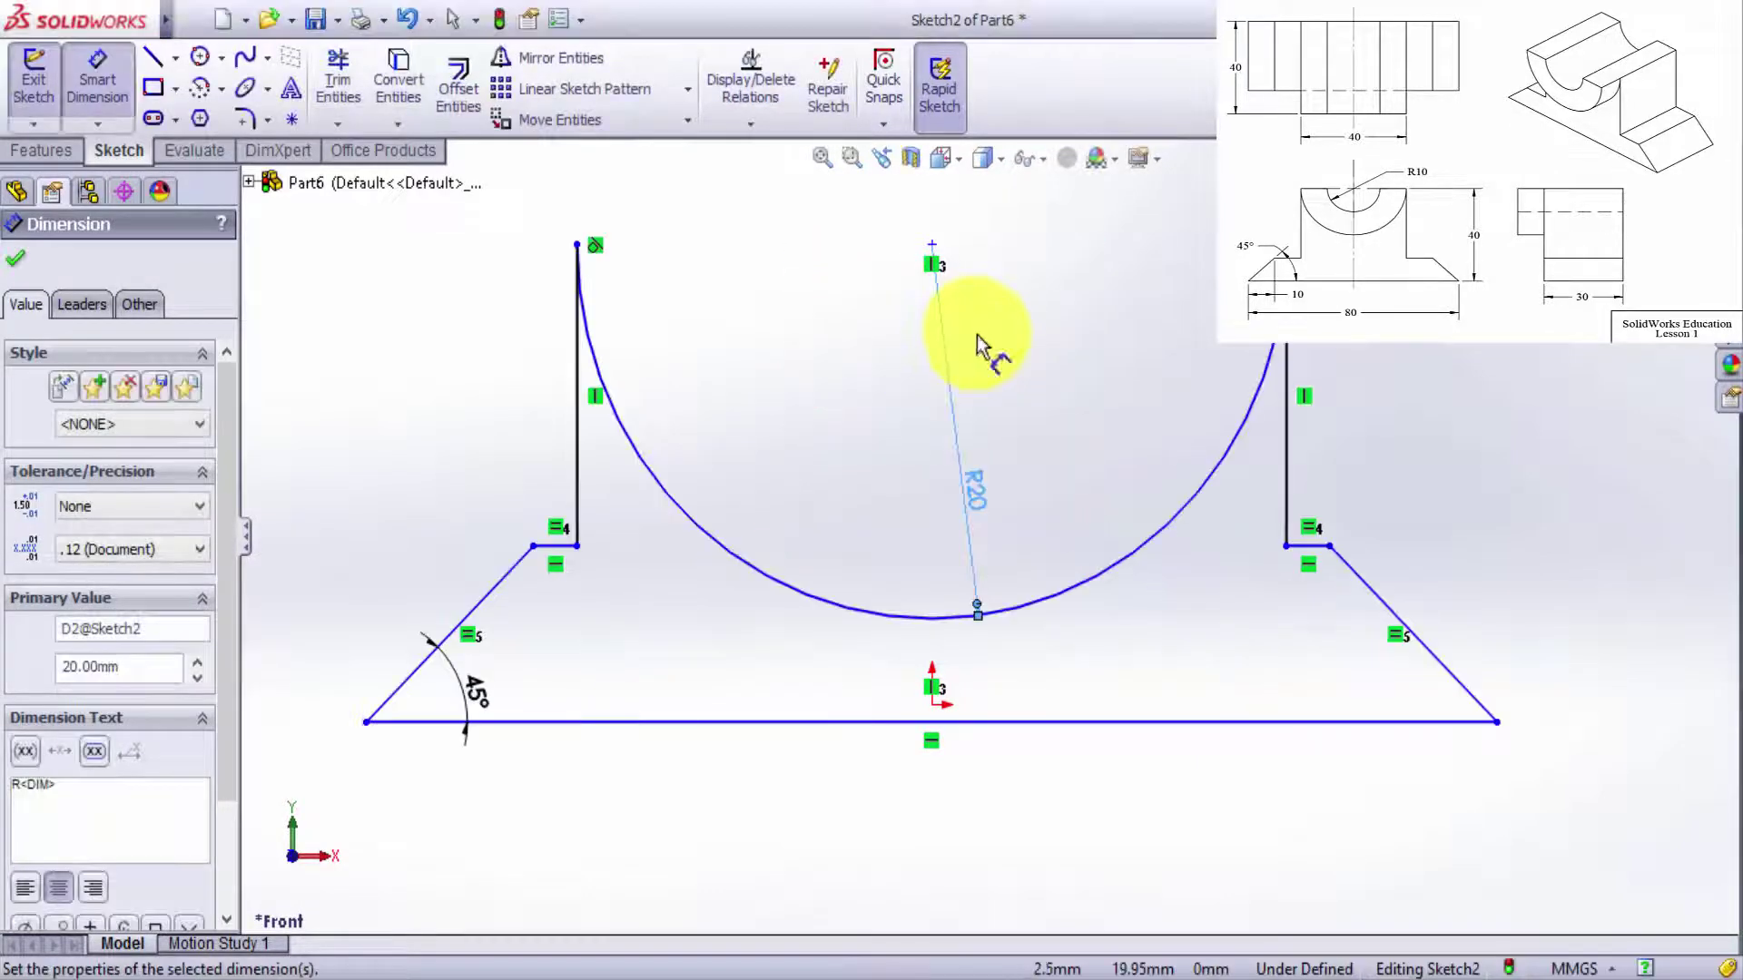
{"action": "left_click", "coordinate": [1261, 390]}
{"action": "left_click", "coordinate": [1060, 213]}
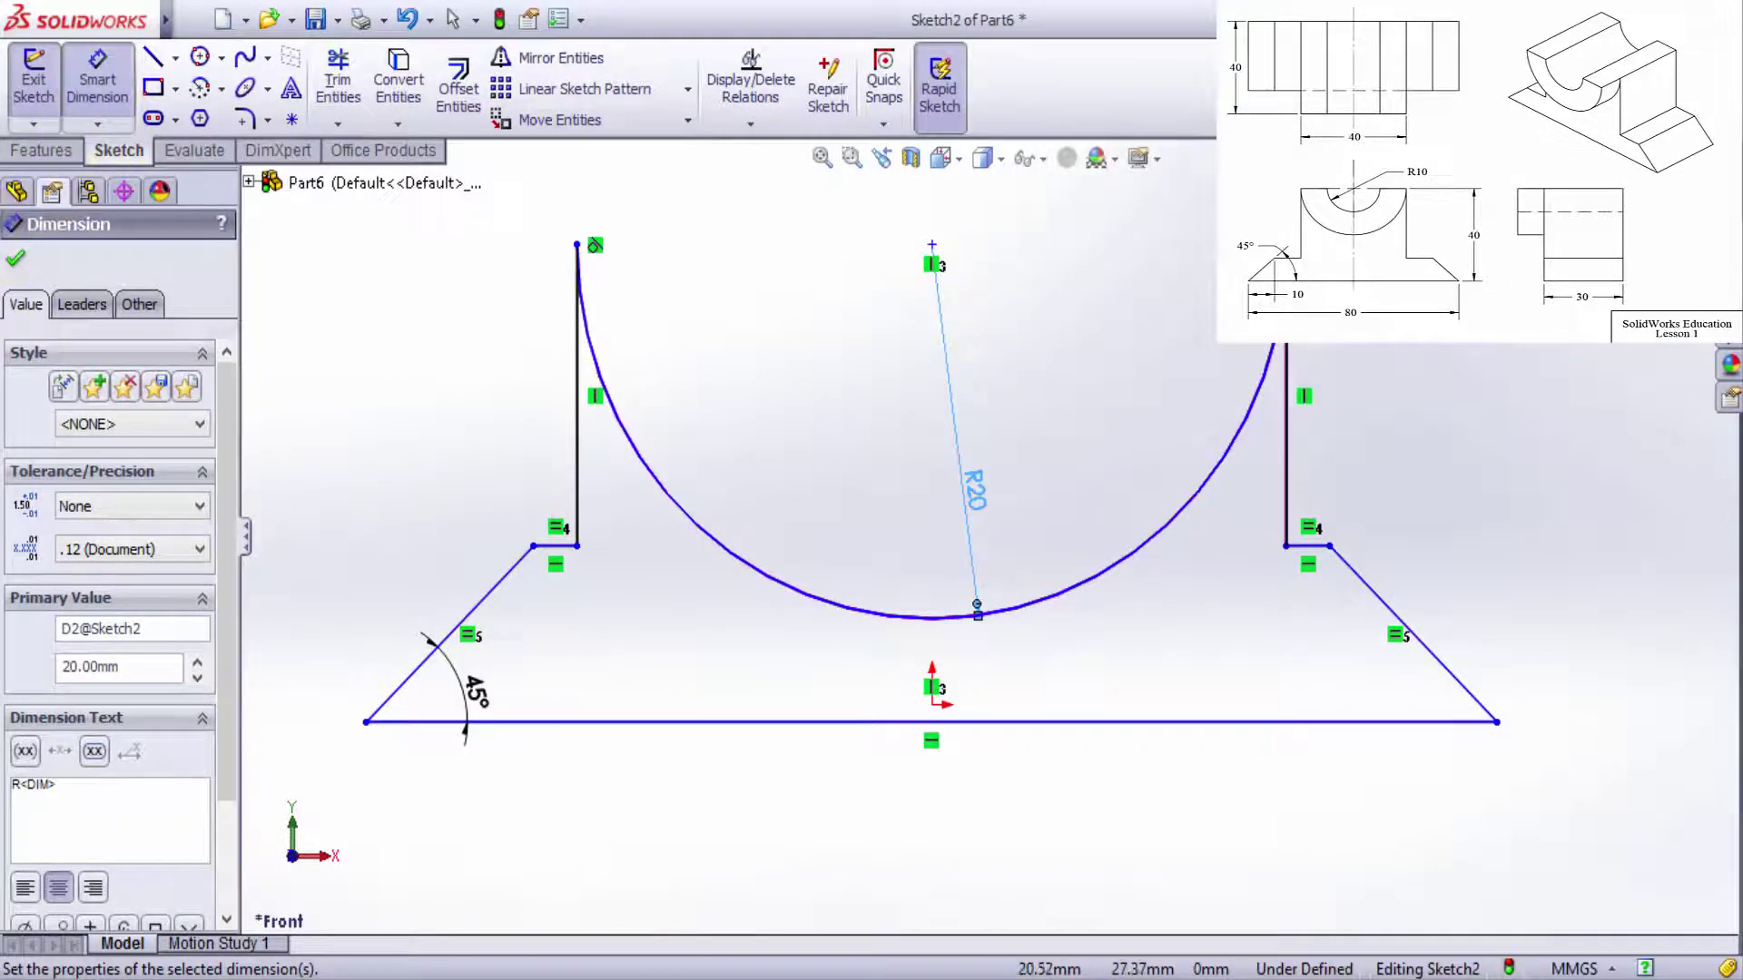
Dimension the height from the top-right corner to the base line as 40 mm.
{"action": "left_click", "coordinate": [1284, 273]}
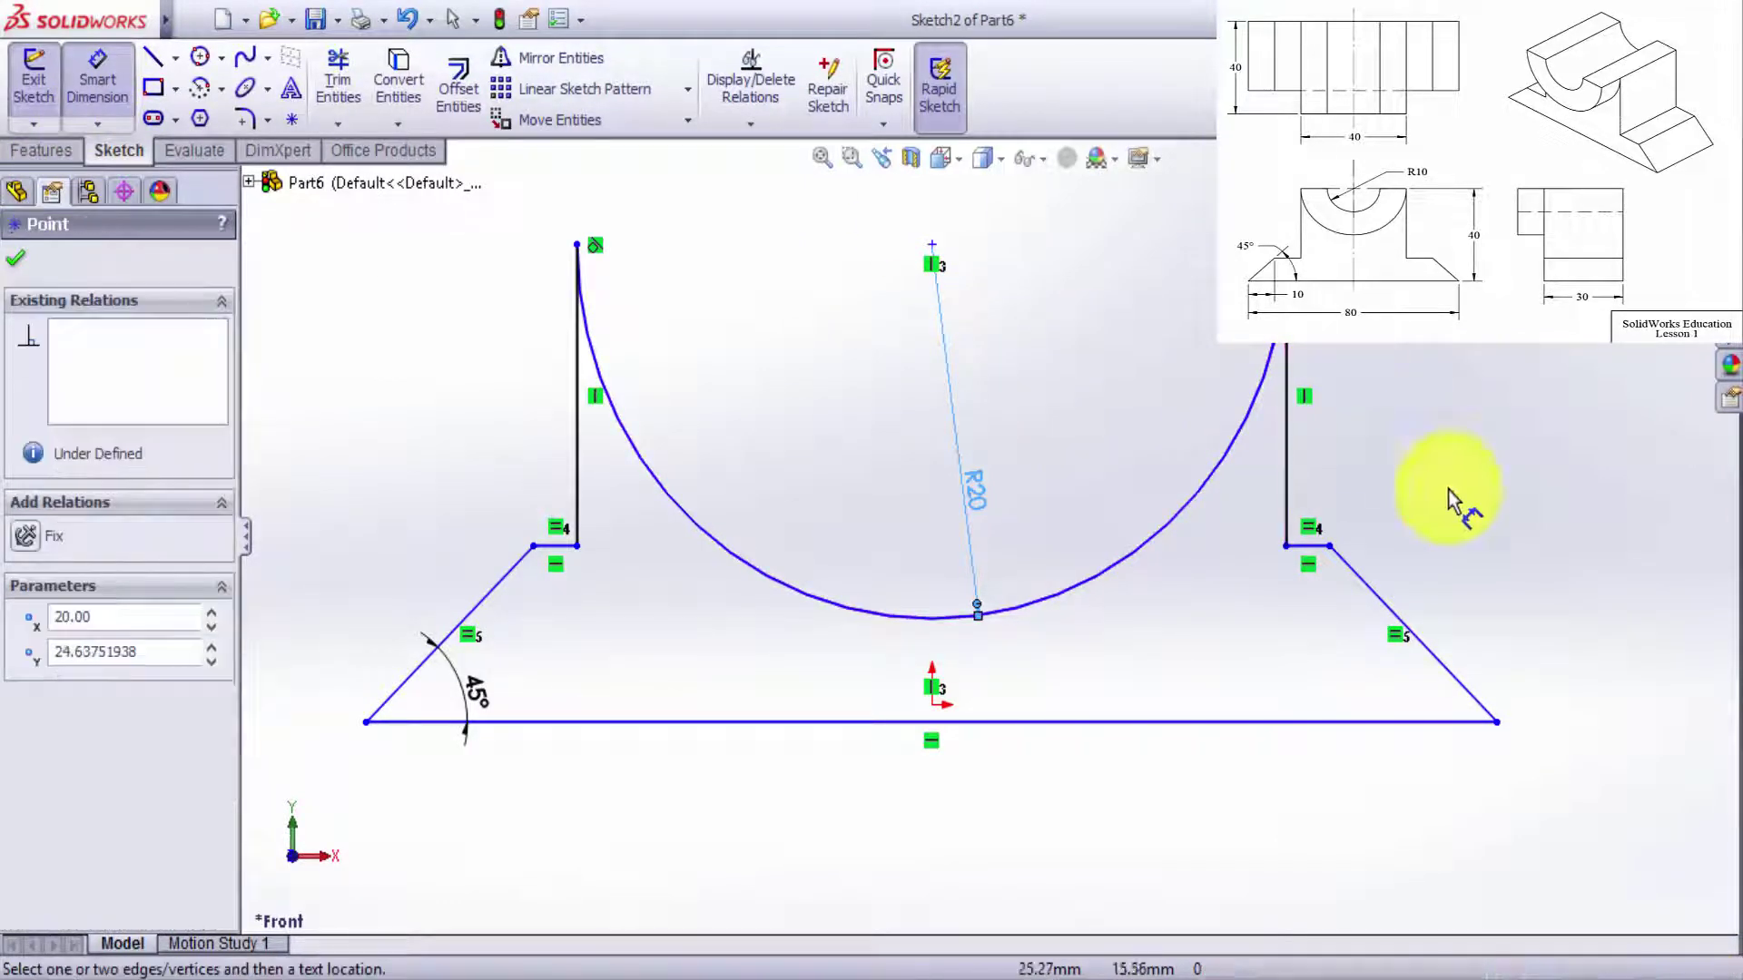
{"action": "left_click", "coordinate": [1488, 723]}
{"action": "left_click", "coordinate": [1571, 537]}
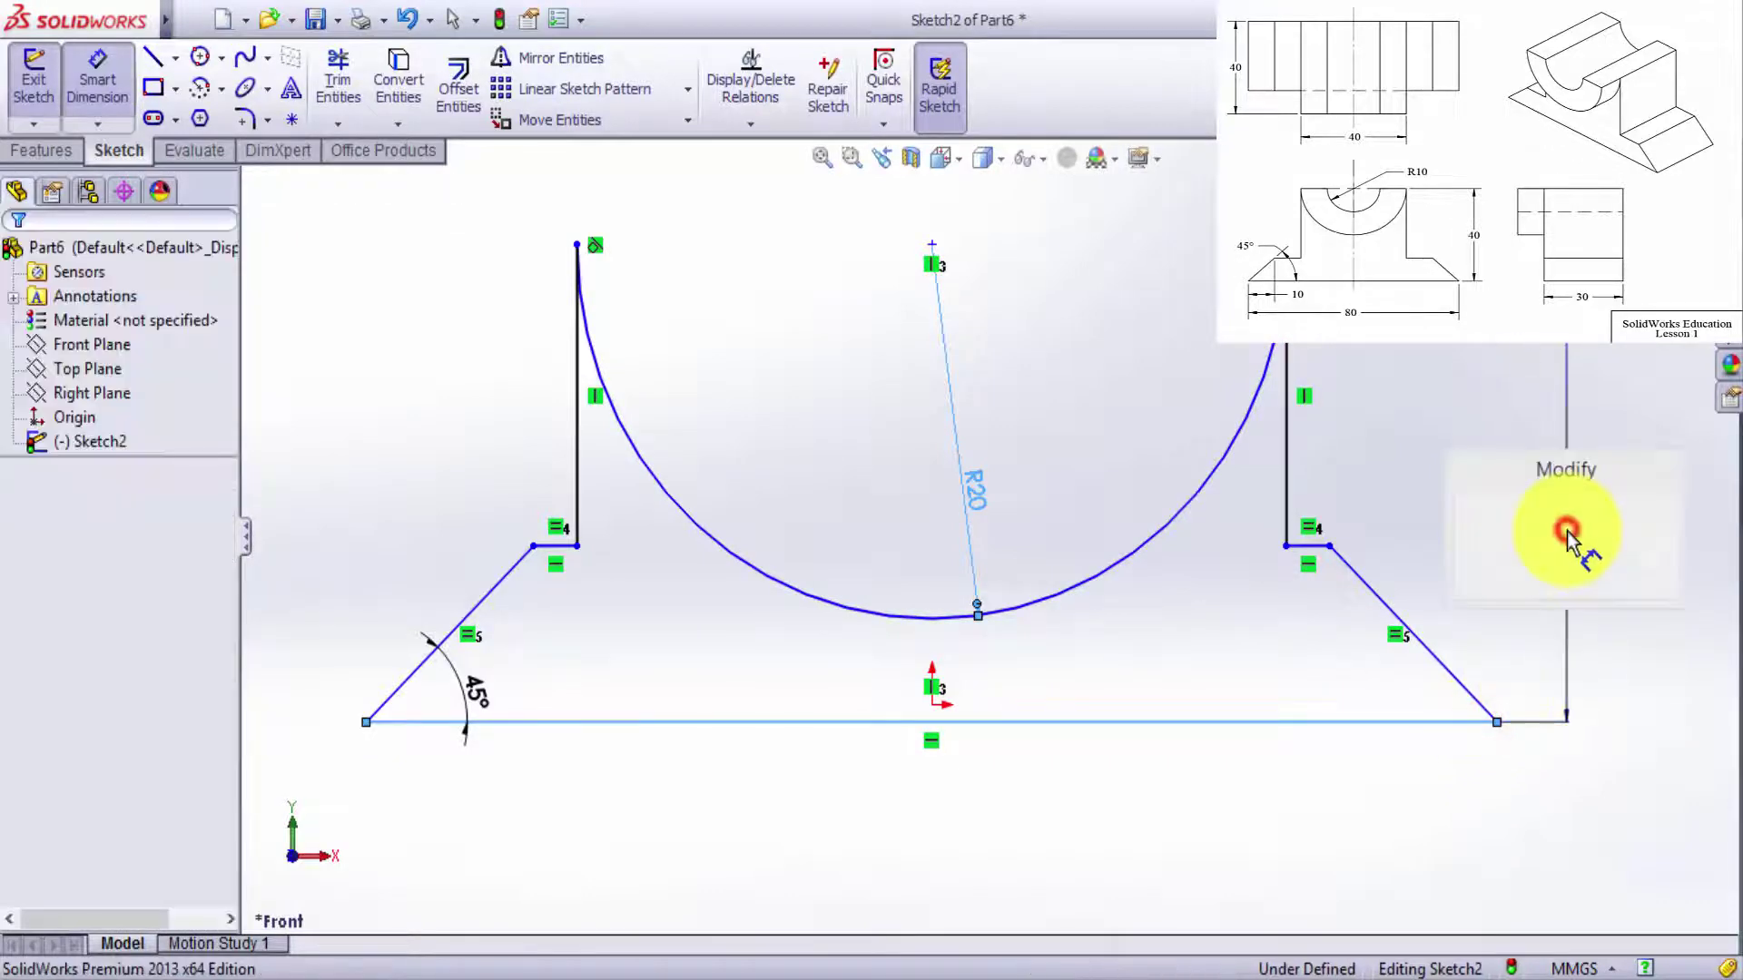
{"action": "type", "text": "40"}
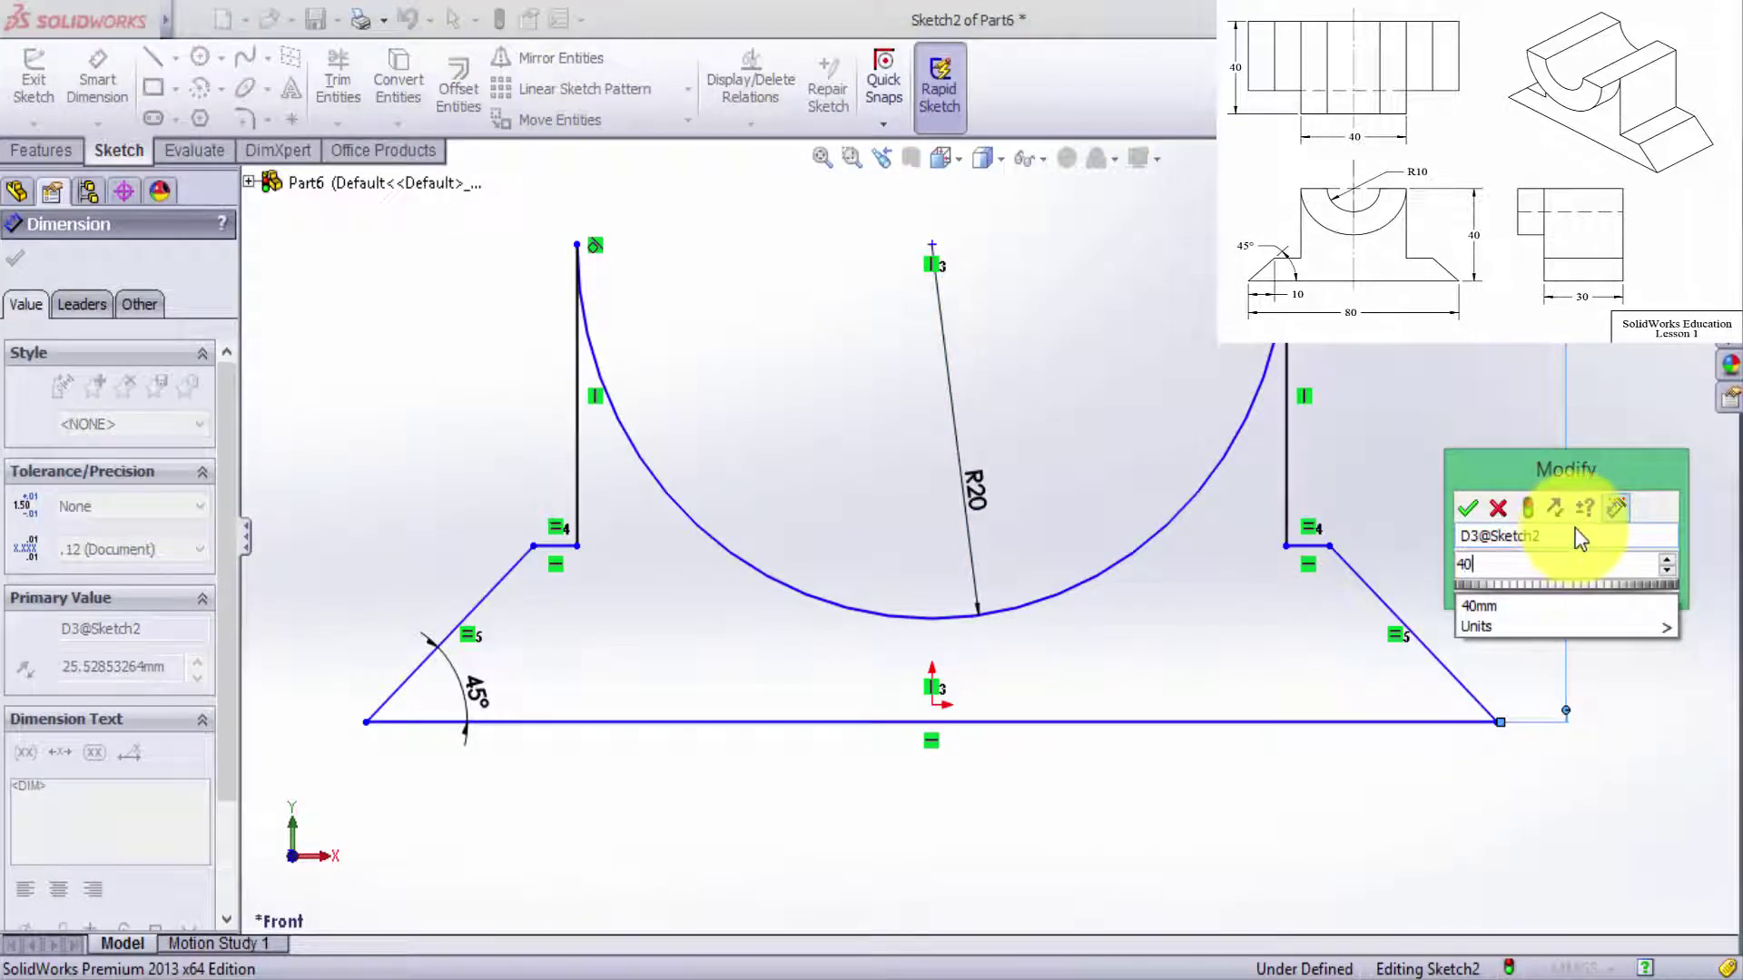
{"action": "key", "text": "Return"}
{"action": "scroll", "coordinate": [1350, 506], "scroll_direction": "down", "scroll_amount": 2}
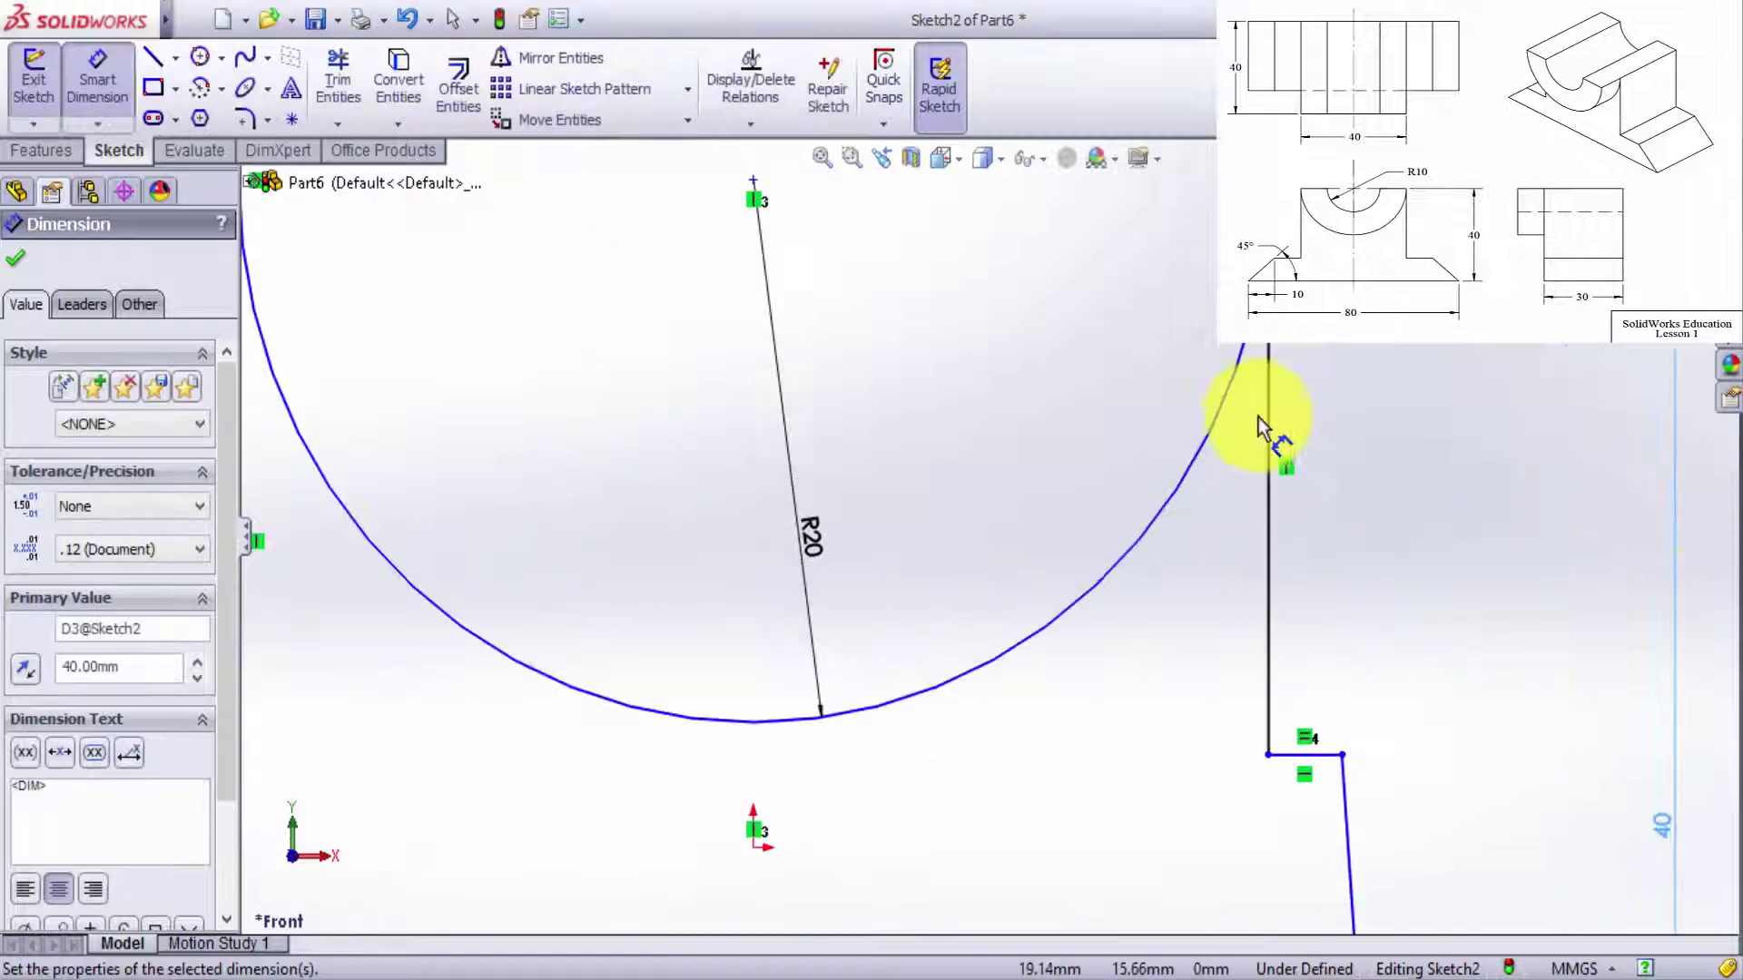
{"action": "scroll", "coordinate": [1265, 428], "scroll_direction": "down", "scroll_amount": 2}
{"action": "scroll", "coordinate": [1192, 379], "scroll_direction": "up", "scroll_amount": 3}
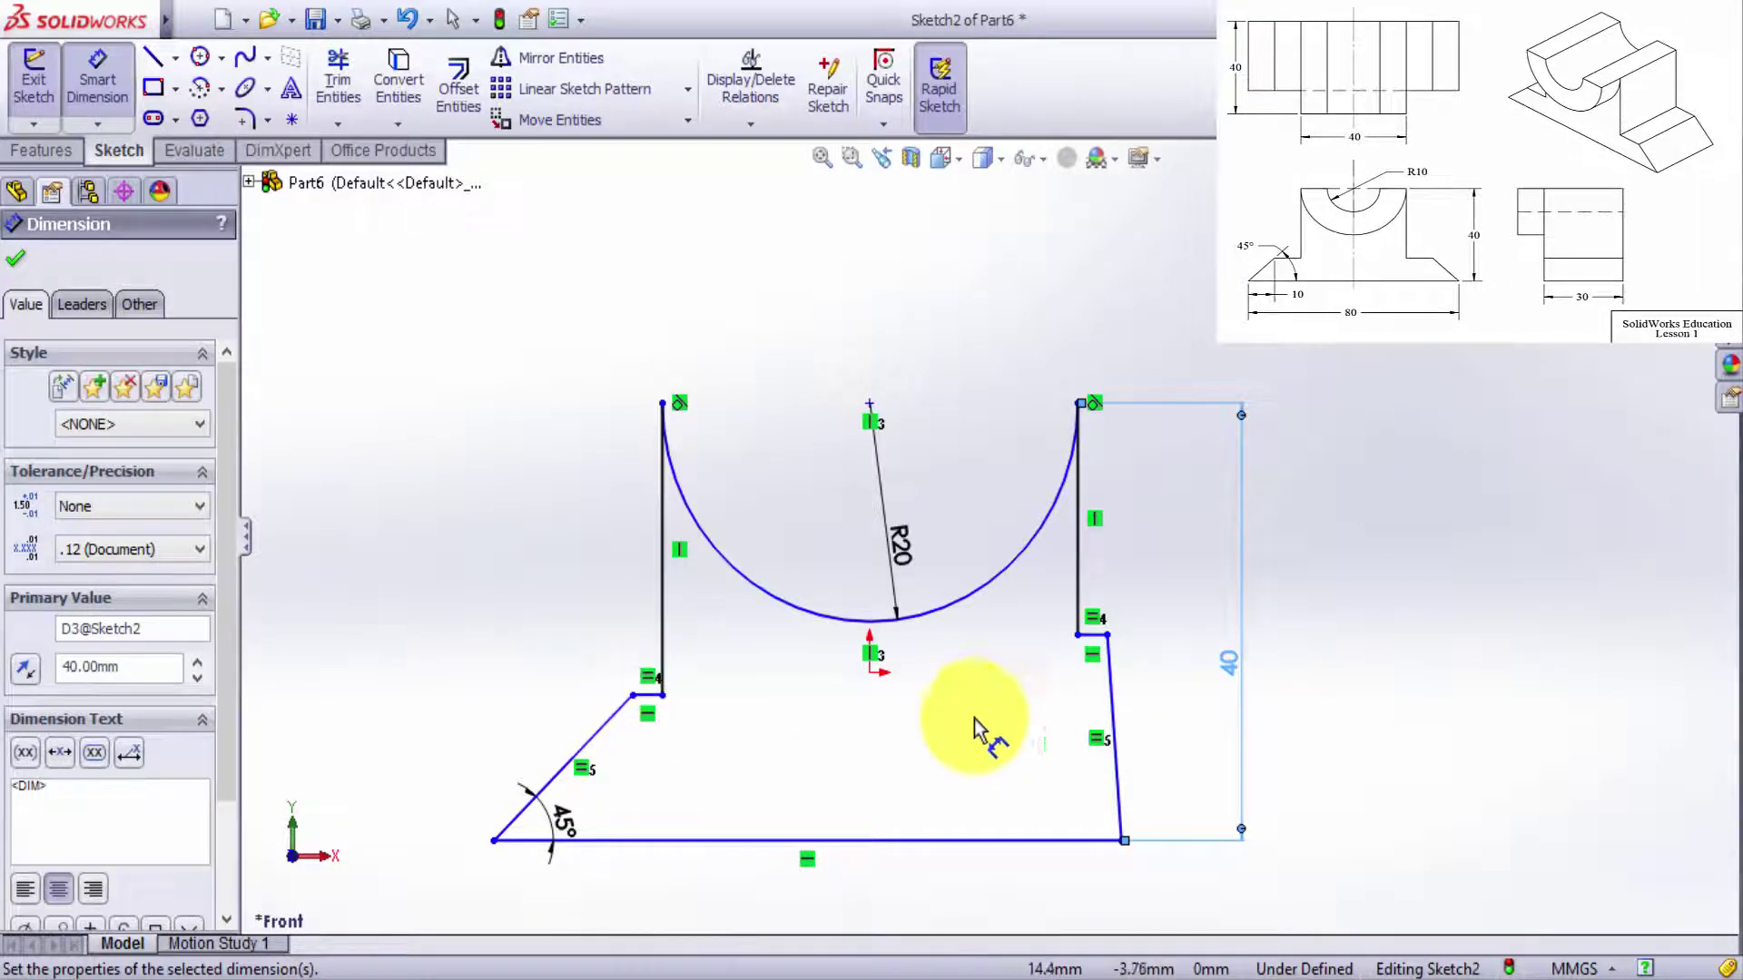
{"action": "left_click", "coordinate": [15, 263]}
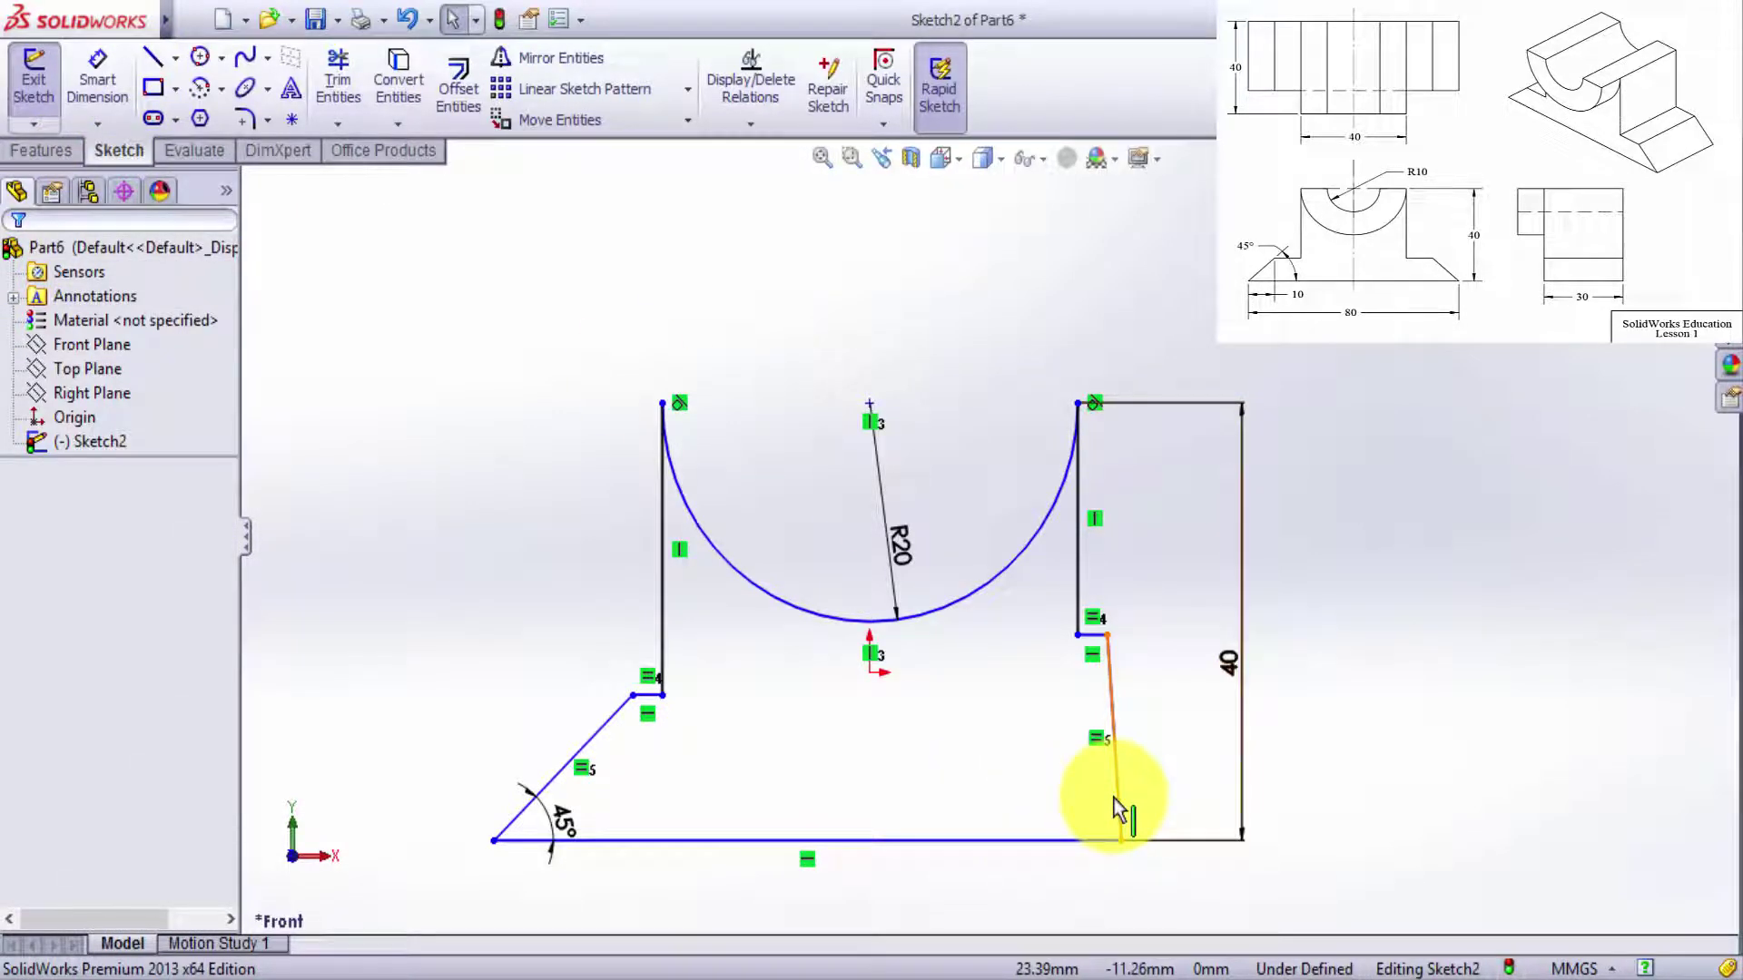
Add a 45° angle dimension between the right slanted side and the base line.
{"action": "left_click", "coordinate": [1117, 803]}
{"action": "left_click", "coordinate": [1081, 837], "text": "ctrl"}
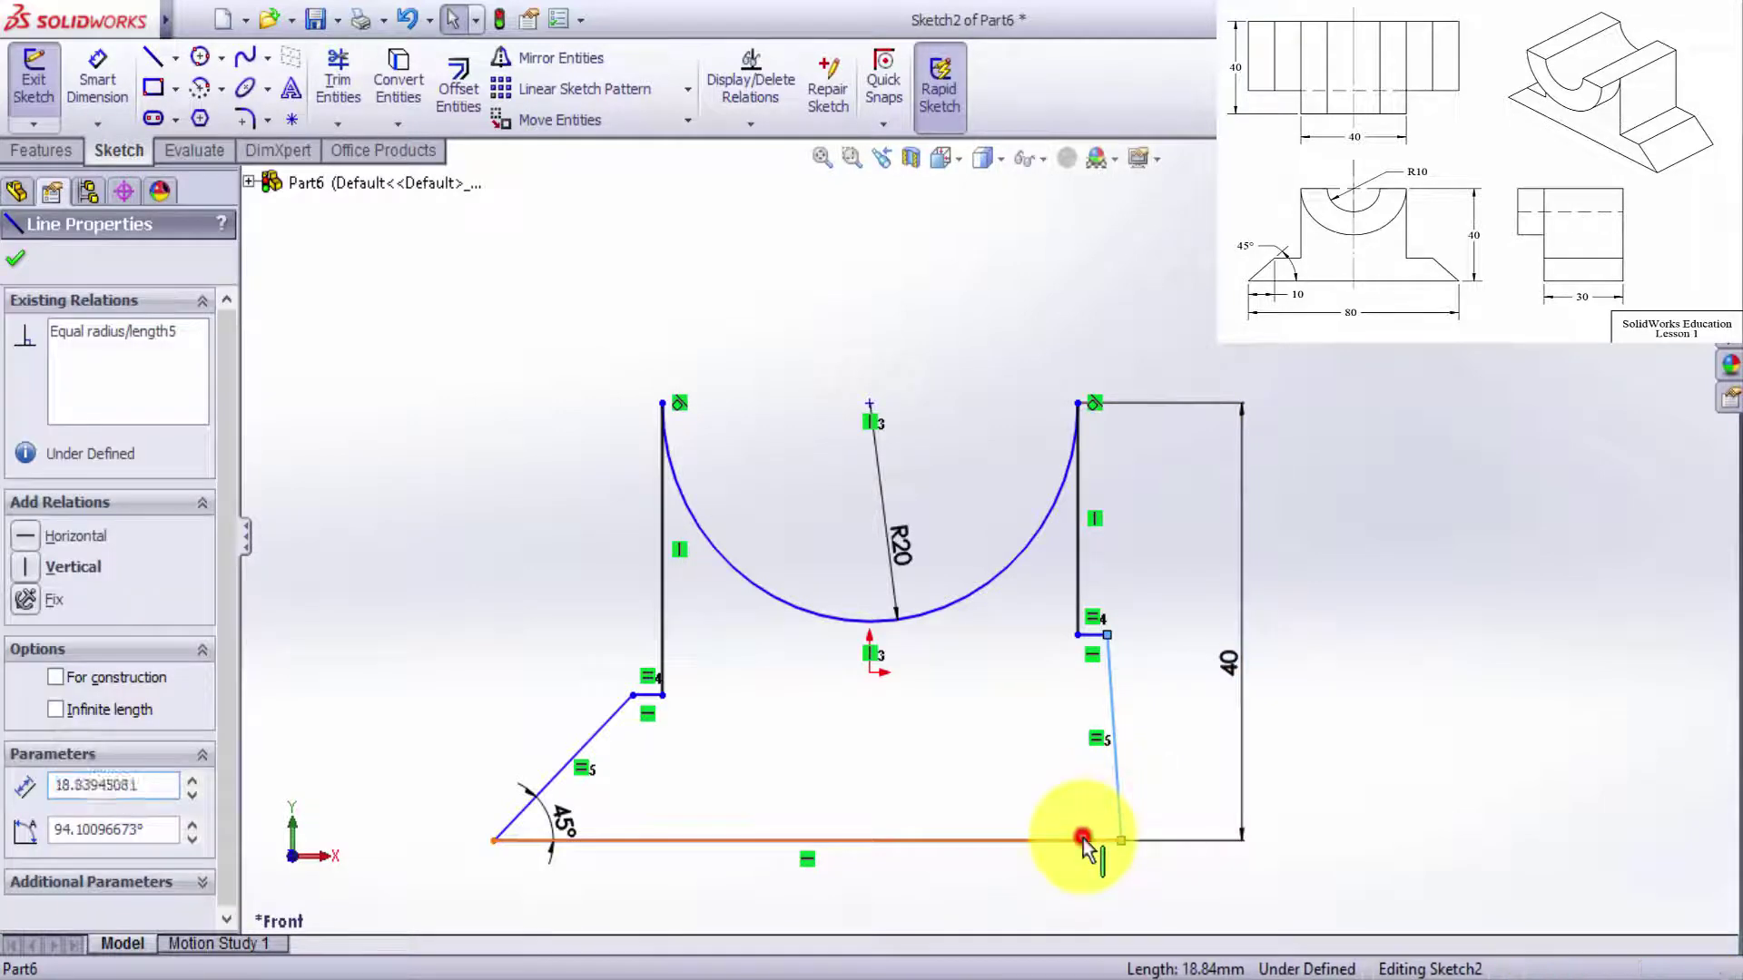
{"action": "left_click", "coordinate": [1085, 816]}
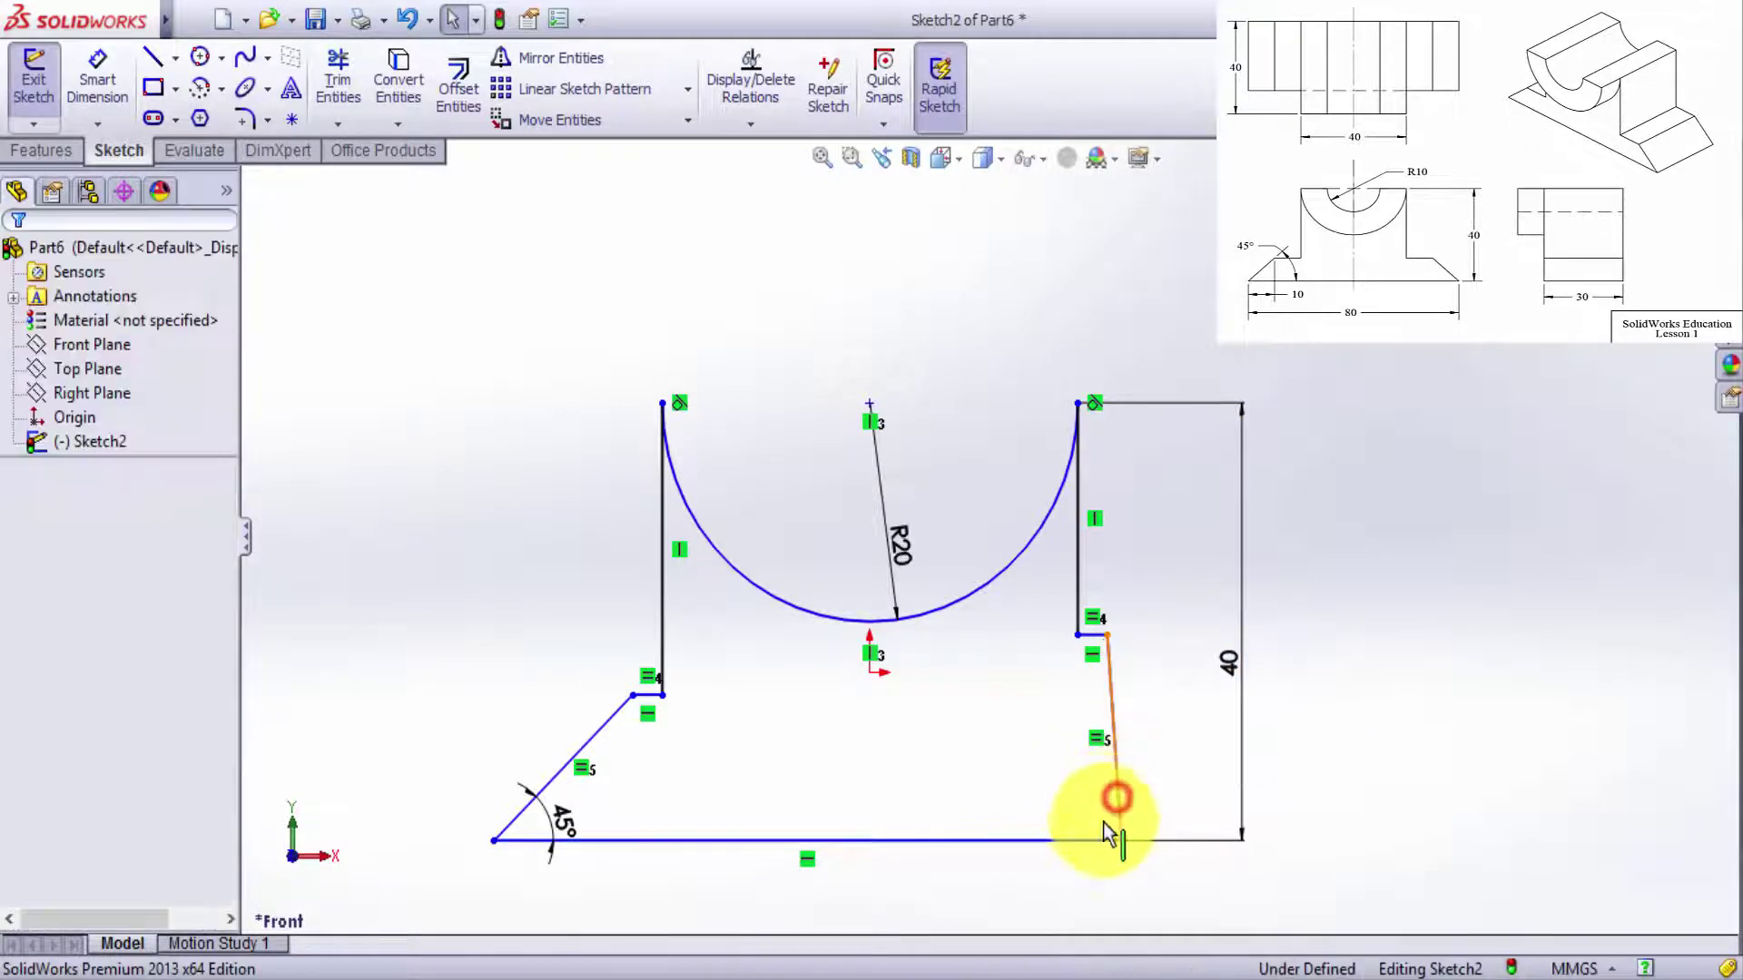
{"action": "left_click", "coordinate": [97, 86]}
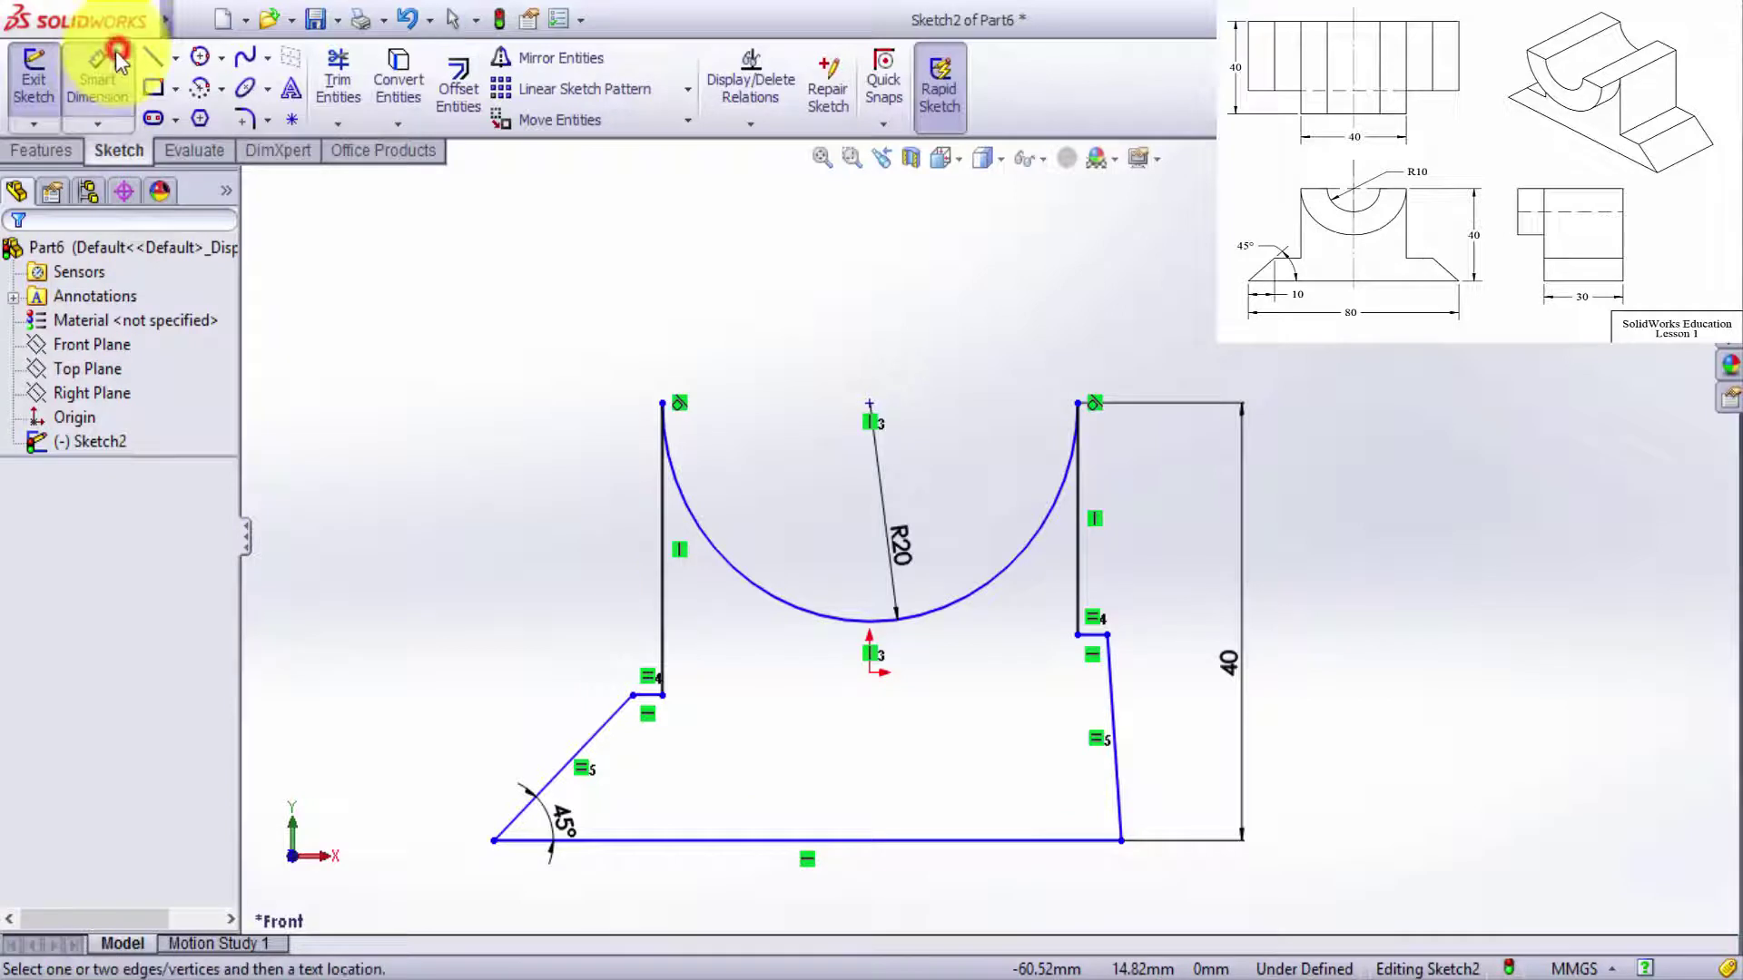
{"action": "left_click", "coordinate": [1118, 799]}
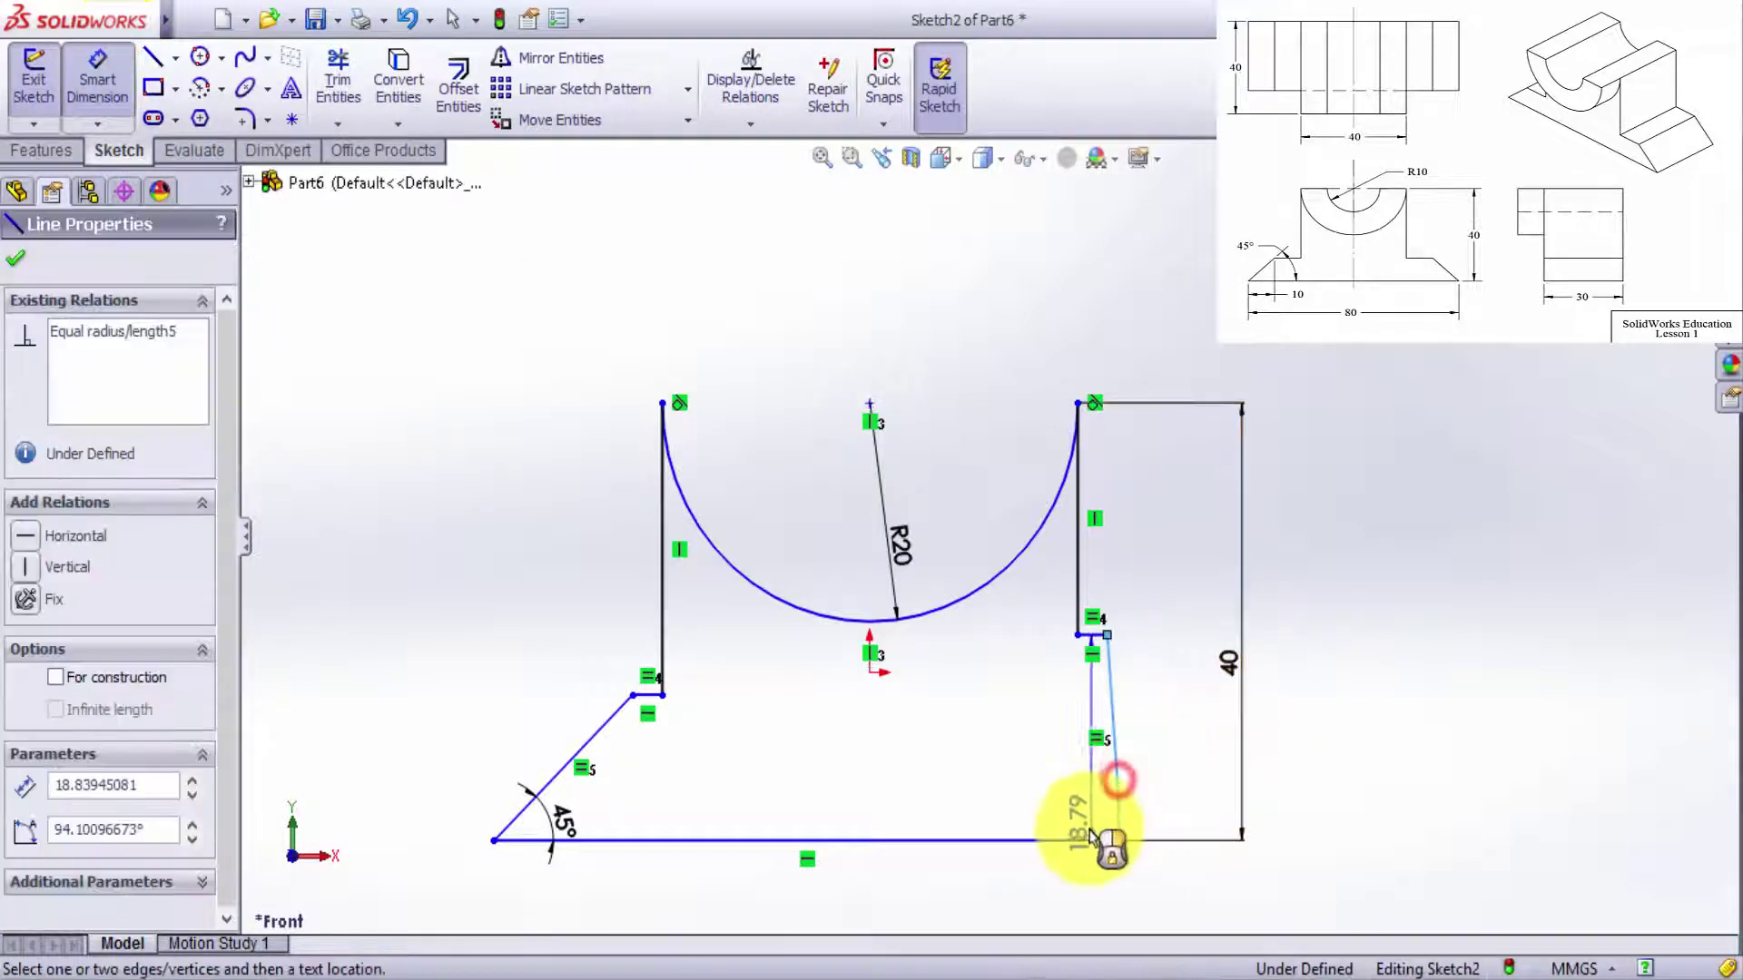
{"action": "left_click", "coordinate": [1070, 843]}
{"action": "left_click", "coordinate": [1055, 803]}
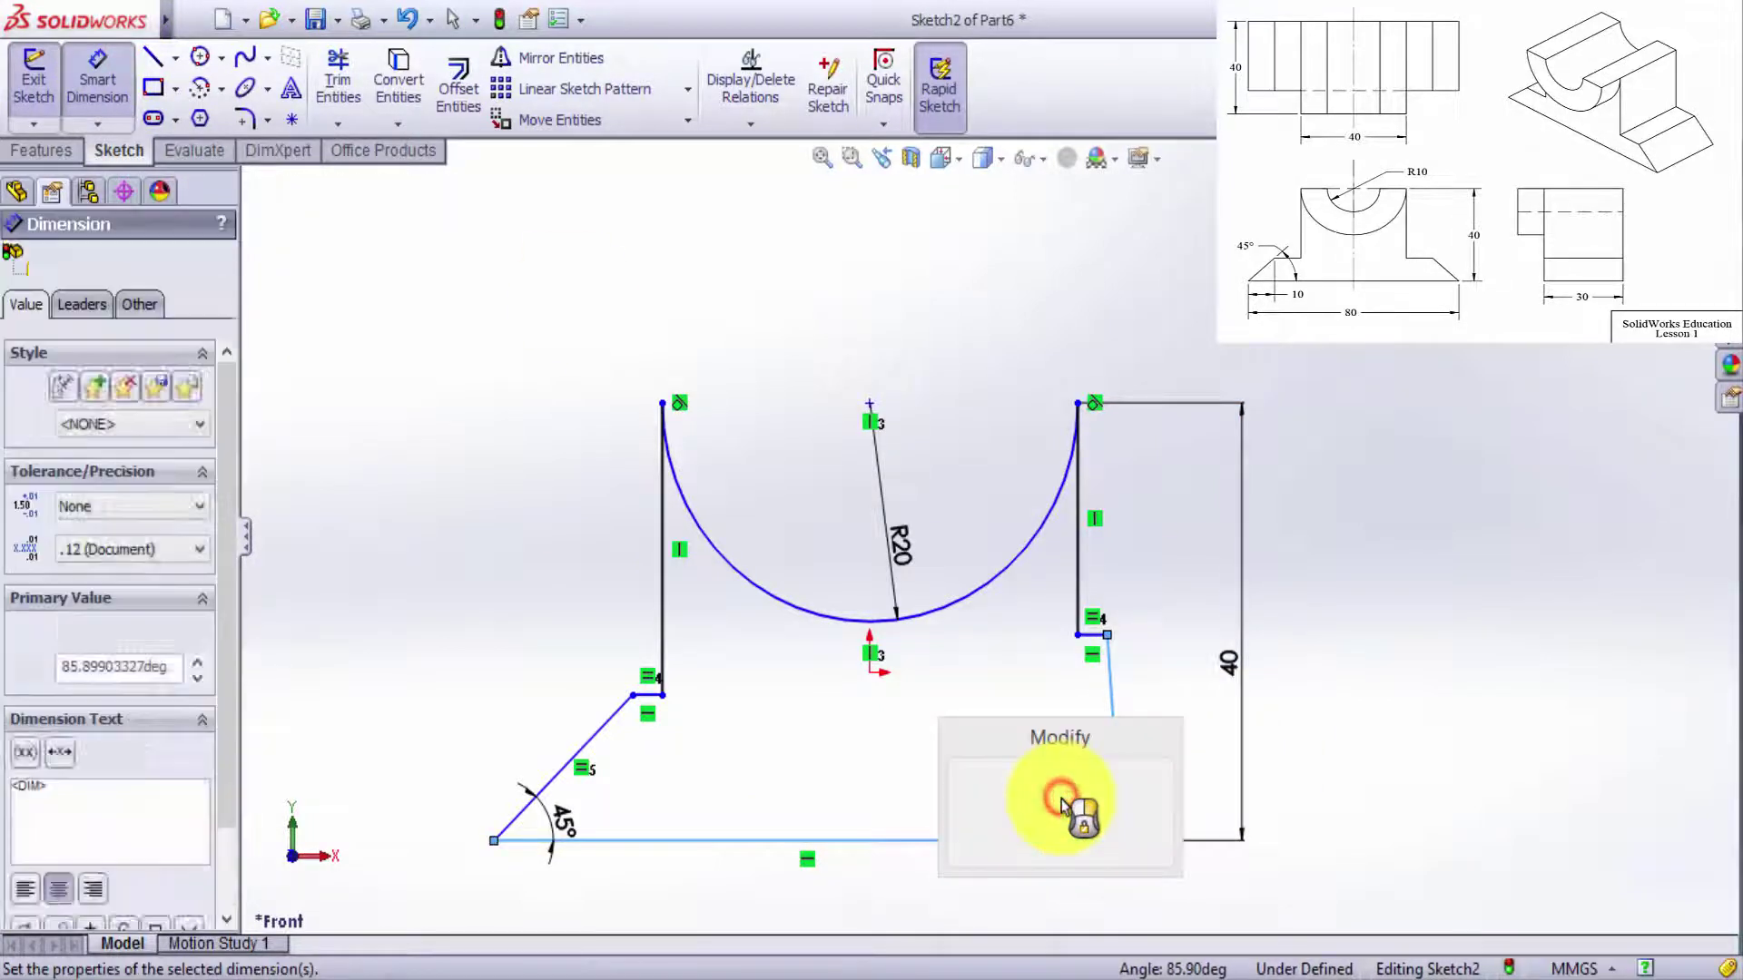
{"action": "type", "text": "45"}
{"action": "key", "text": "Return"}
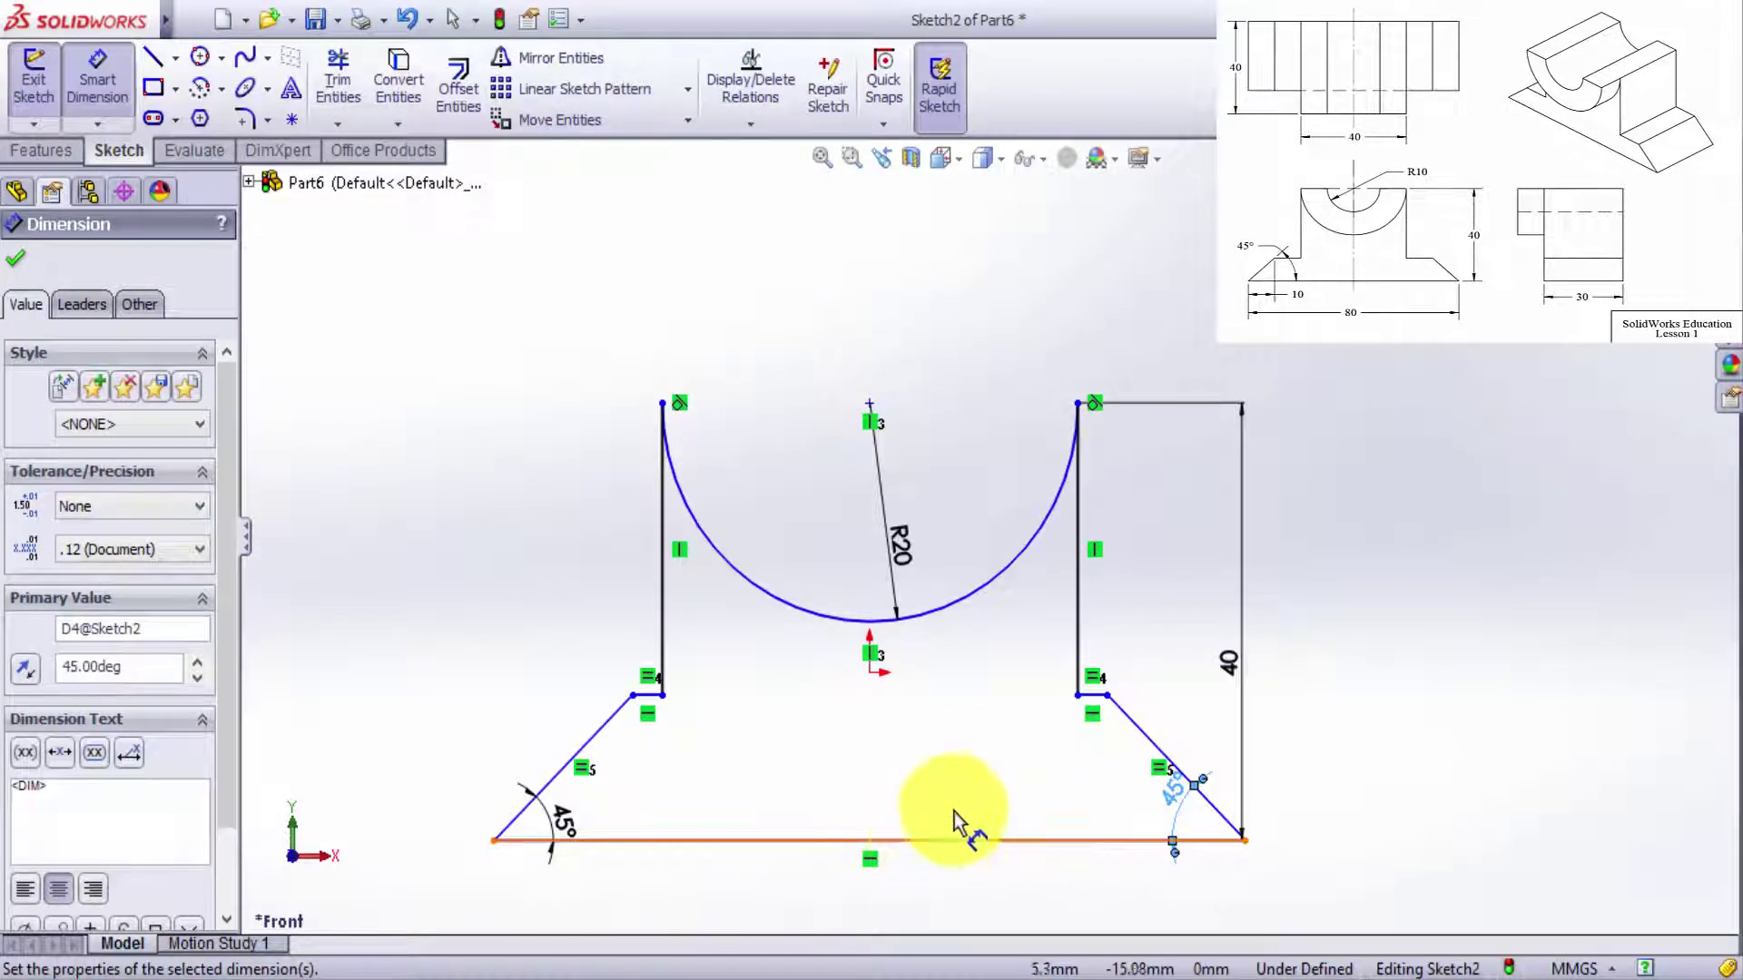
{"action": "scroll", "coordinate": [690, 644], "scroll_direction": "down", "scroll_amount": 1}
{"action": "scroll", "coordinate": [922, 486], "scroll_direction": "up", "scroll_amount": 1}
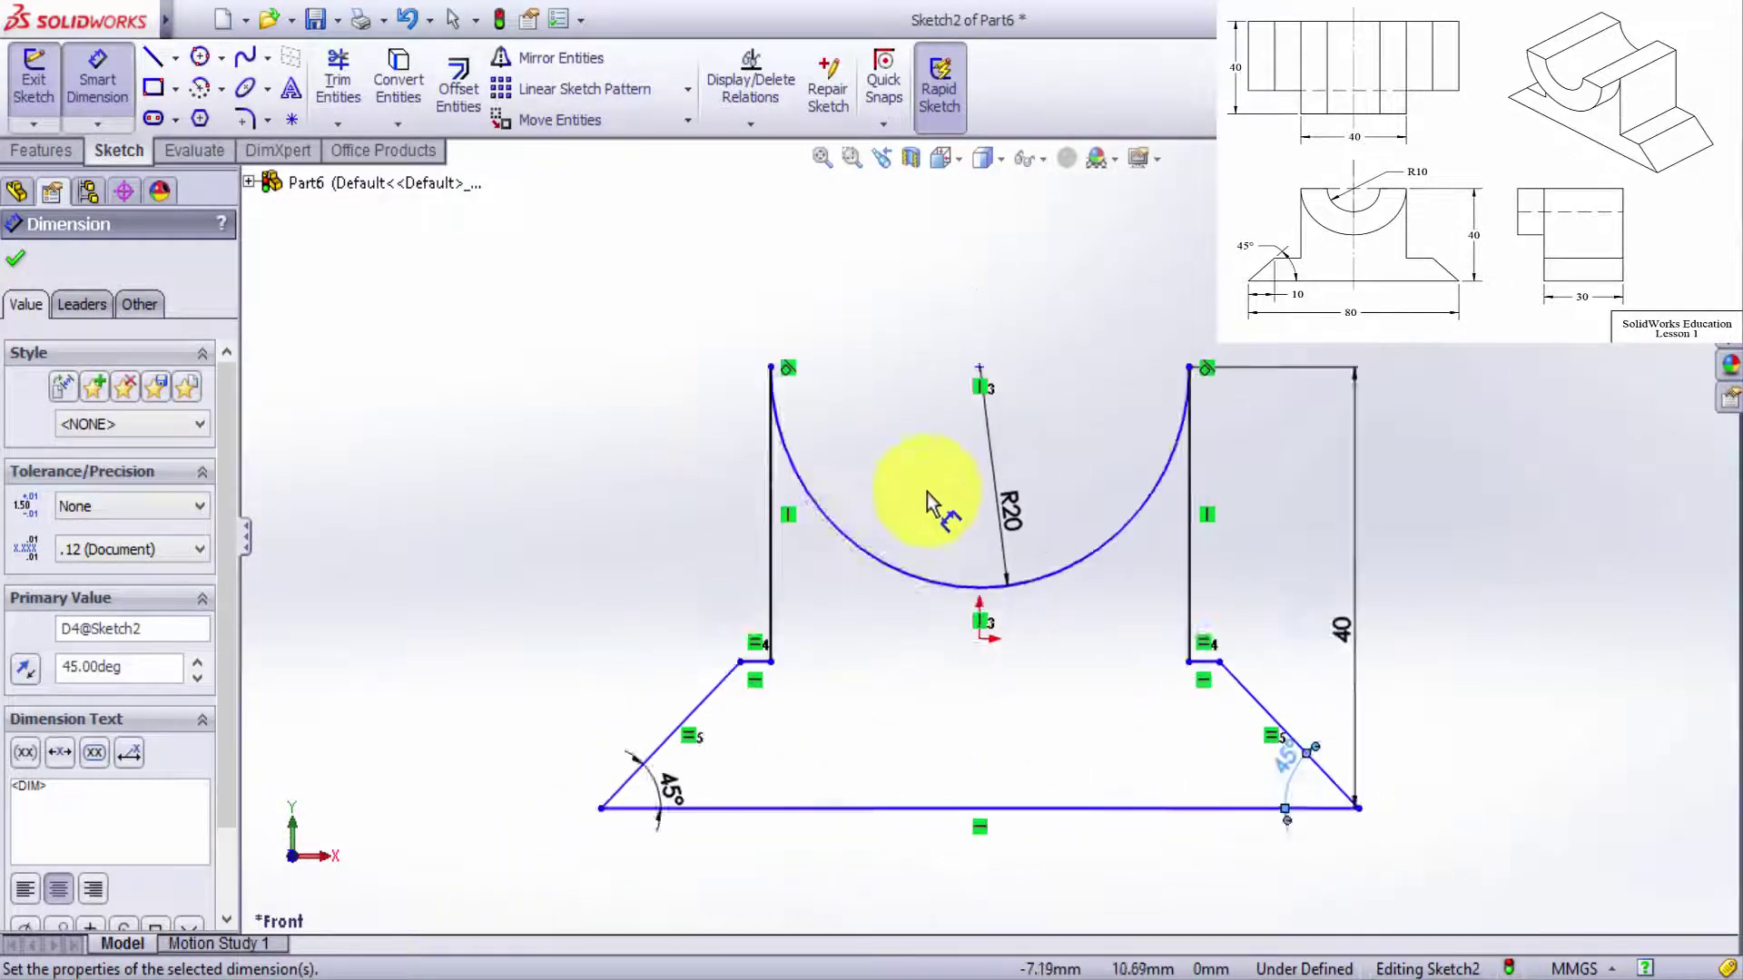
{"action": "scroll", "coordinate": [848, 584], "scroll_direction": "up", "scroll_amount": 3}
{"action": "scroll", "coordinate": [777, 603], "scroll_direction": "down", "scroll_amount": 1}
{"action": "scroll", "coordinate": [778, 602], "scroll_direction": "down", "scroll_amount": 1}
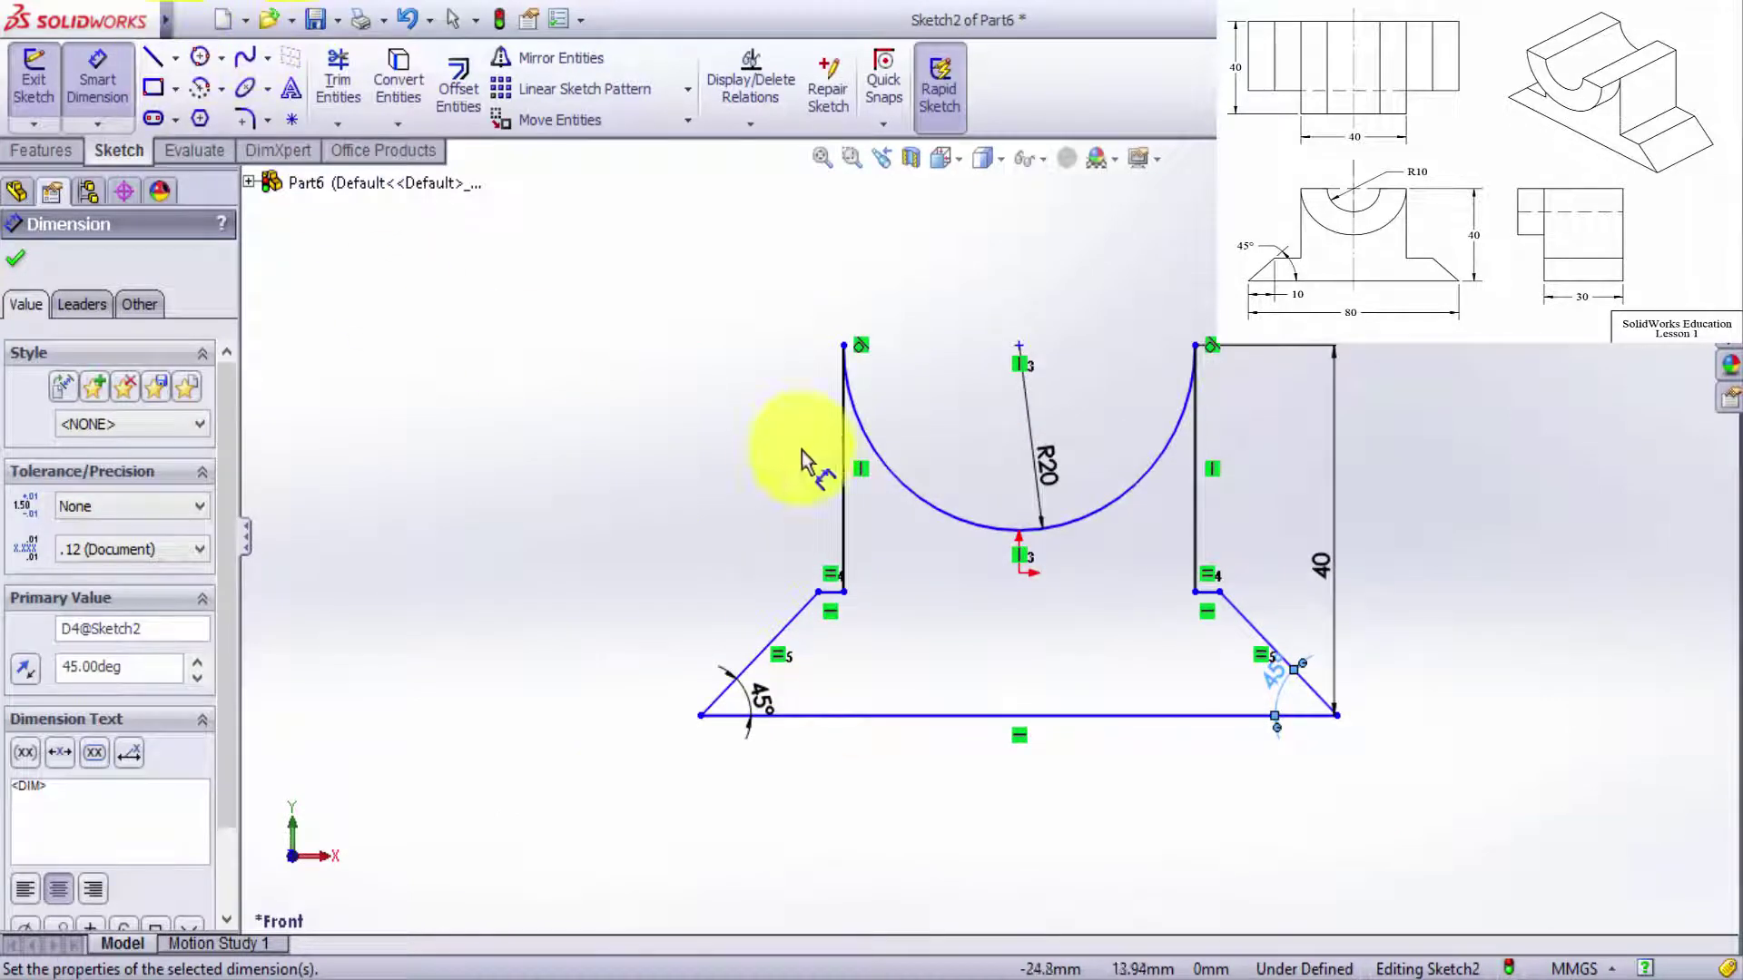
Dimension the left chamfer's horizontal width as 10 mm.
{"action": "left_click", "coordinate": [820, 593]}
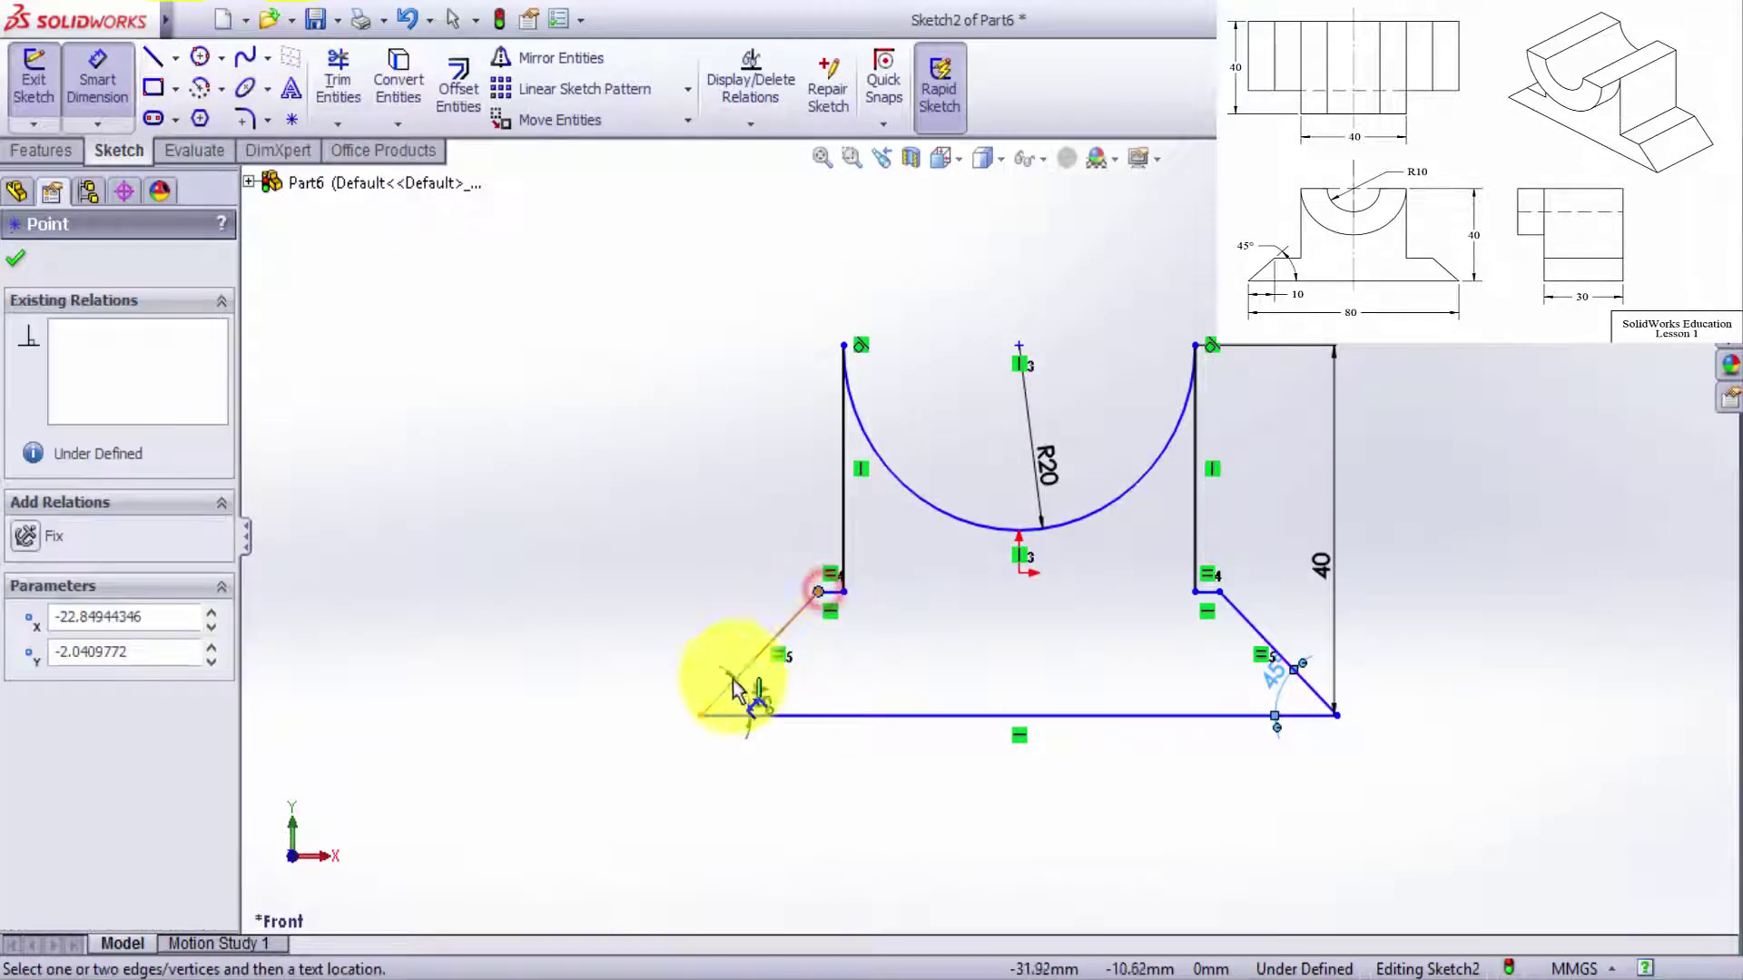
{"action": "left_click", "coordinate": [701, 716]}
{"action": "left_click", "coordinate": [773, 796]}
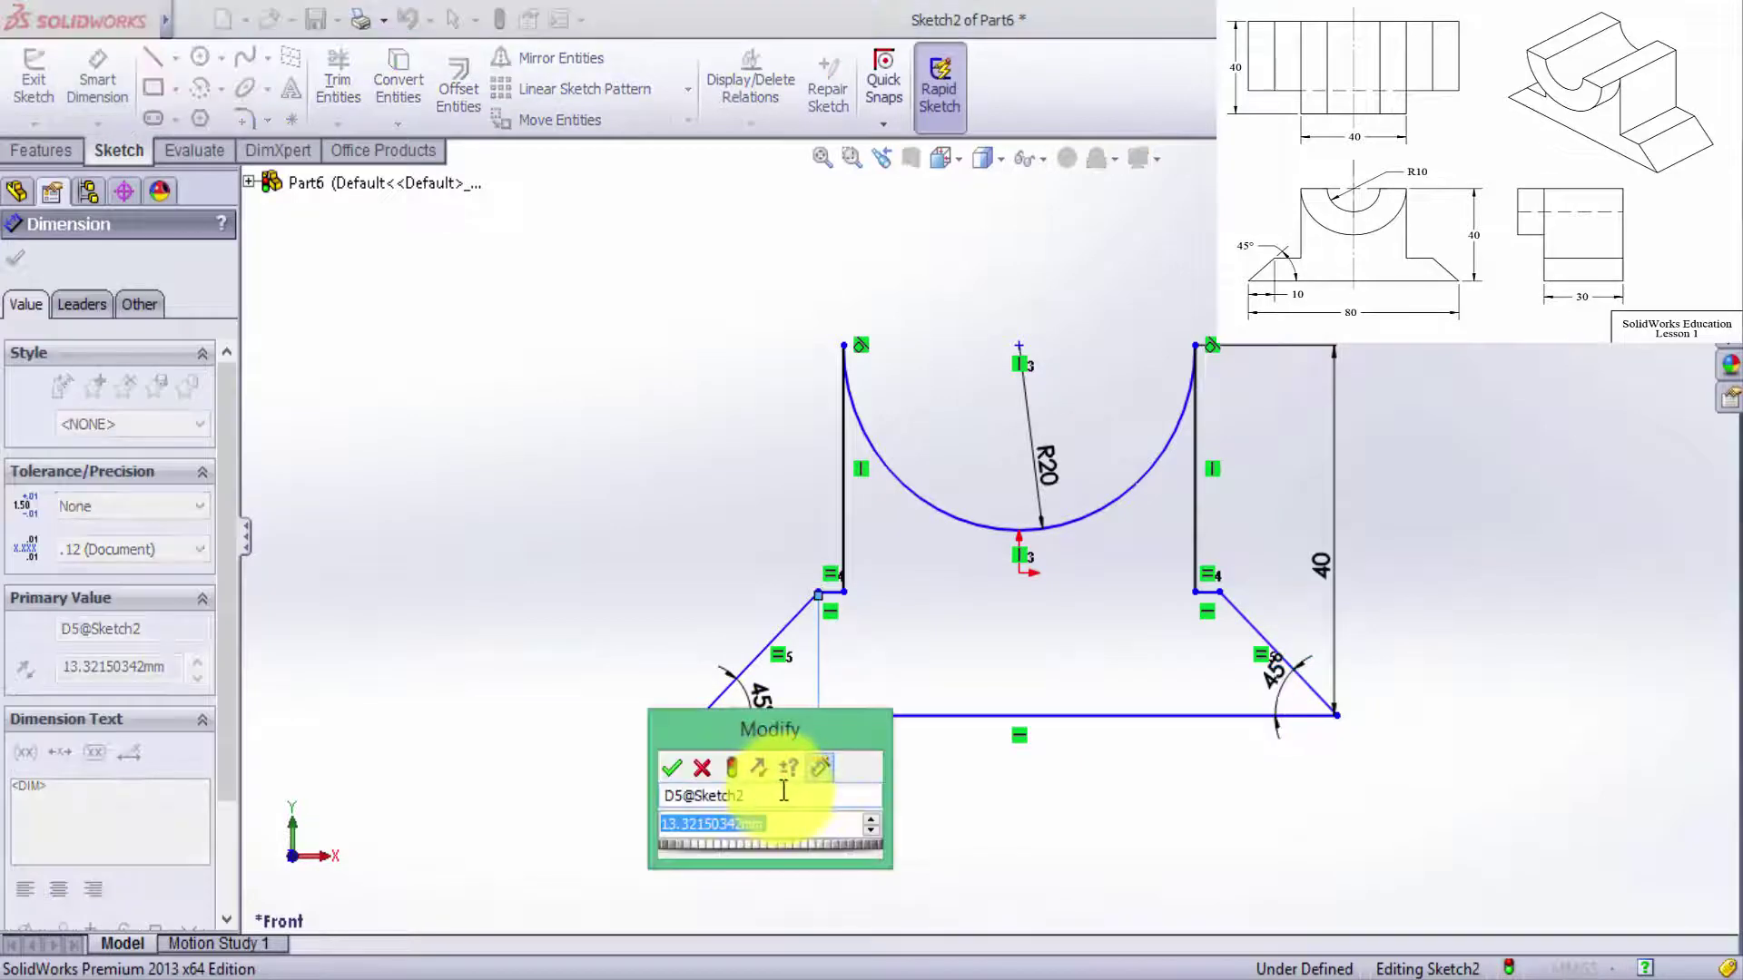
{"action": "type", "text": "10"}
{"action": "key", "text": "Return"}
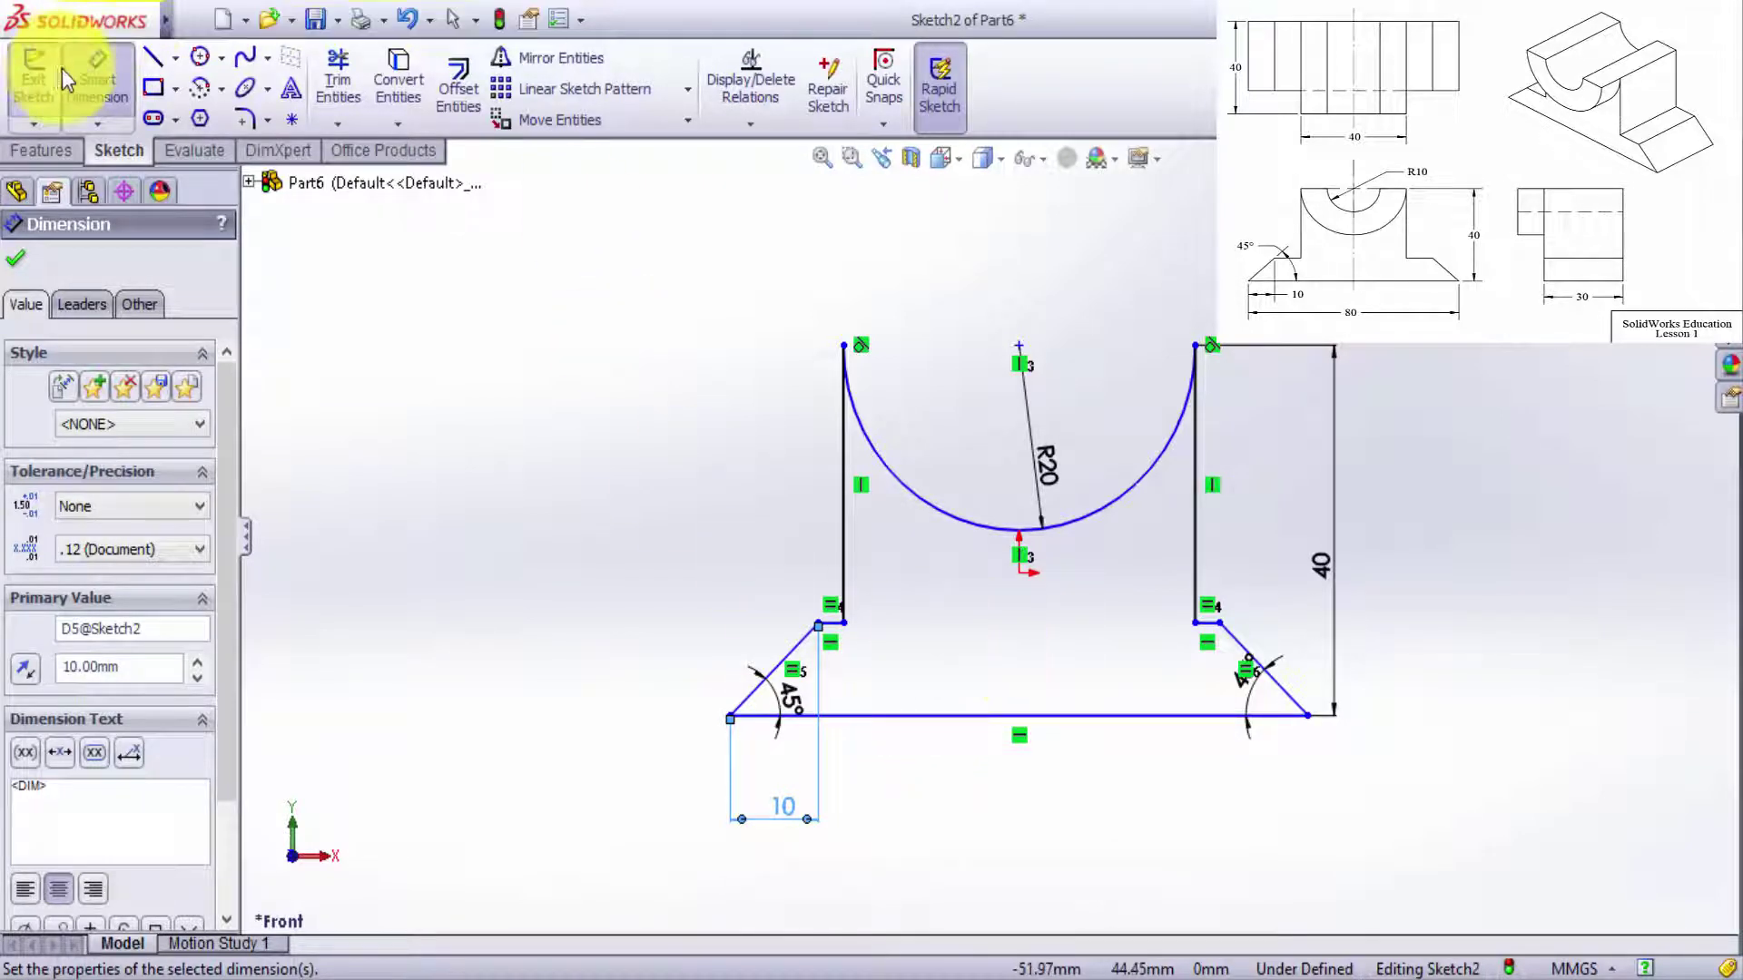
Dimension the overall base line length as 80 mm and fit the sketch in view.
{"action": "left_click", "coordinate": [732, 711]}
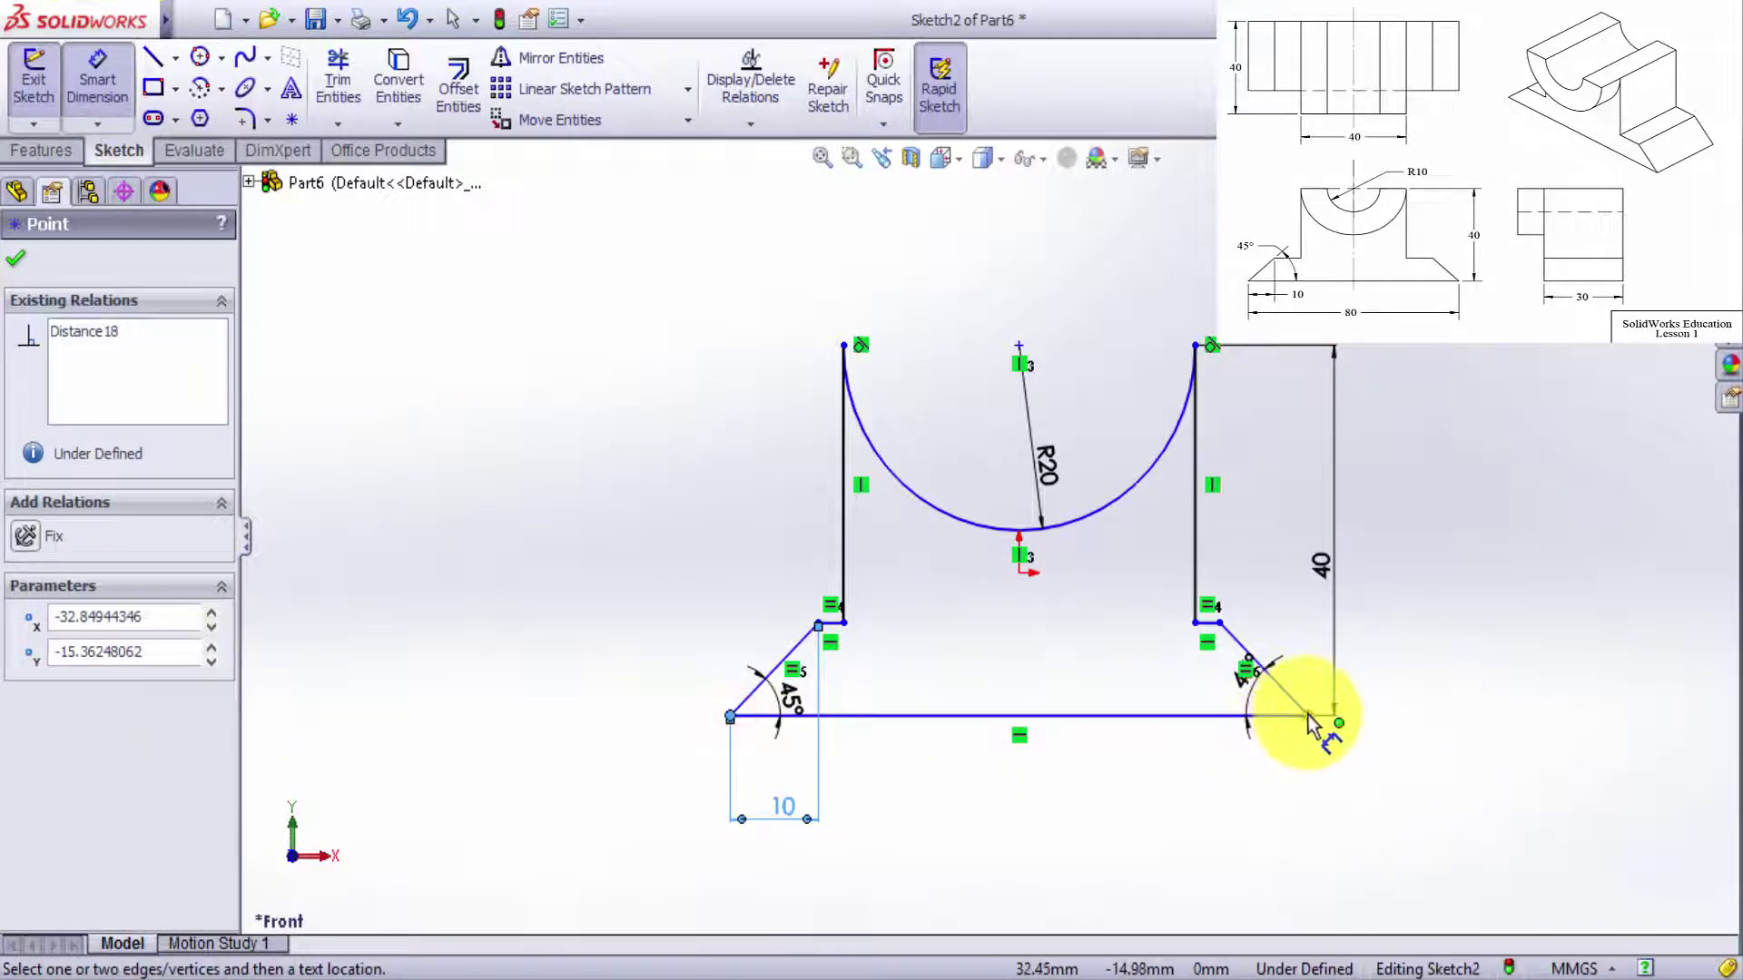
{"action": "left_click", "coordinate": [1307, 716]}
{"action": "left_click", "coordinate": [1112, 858]}
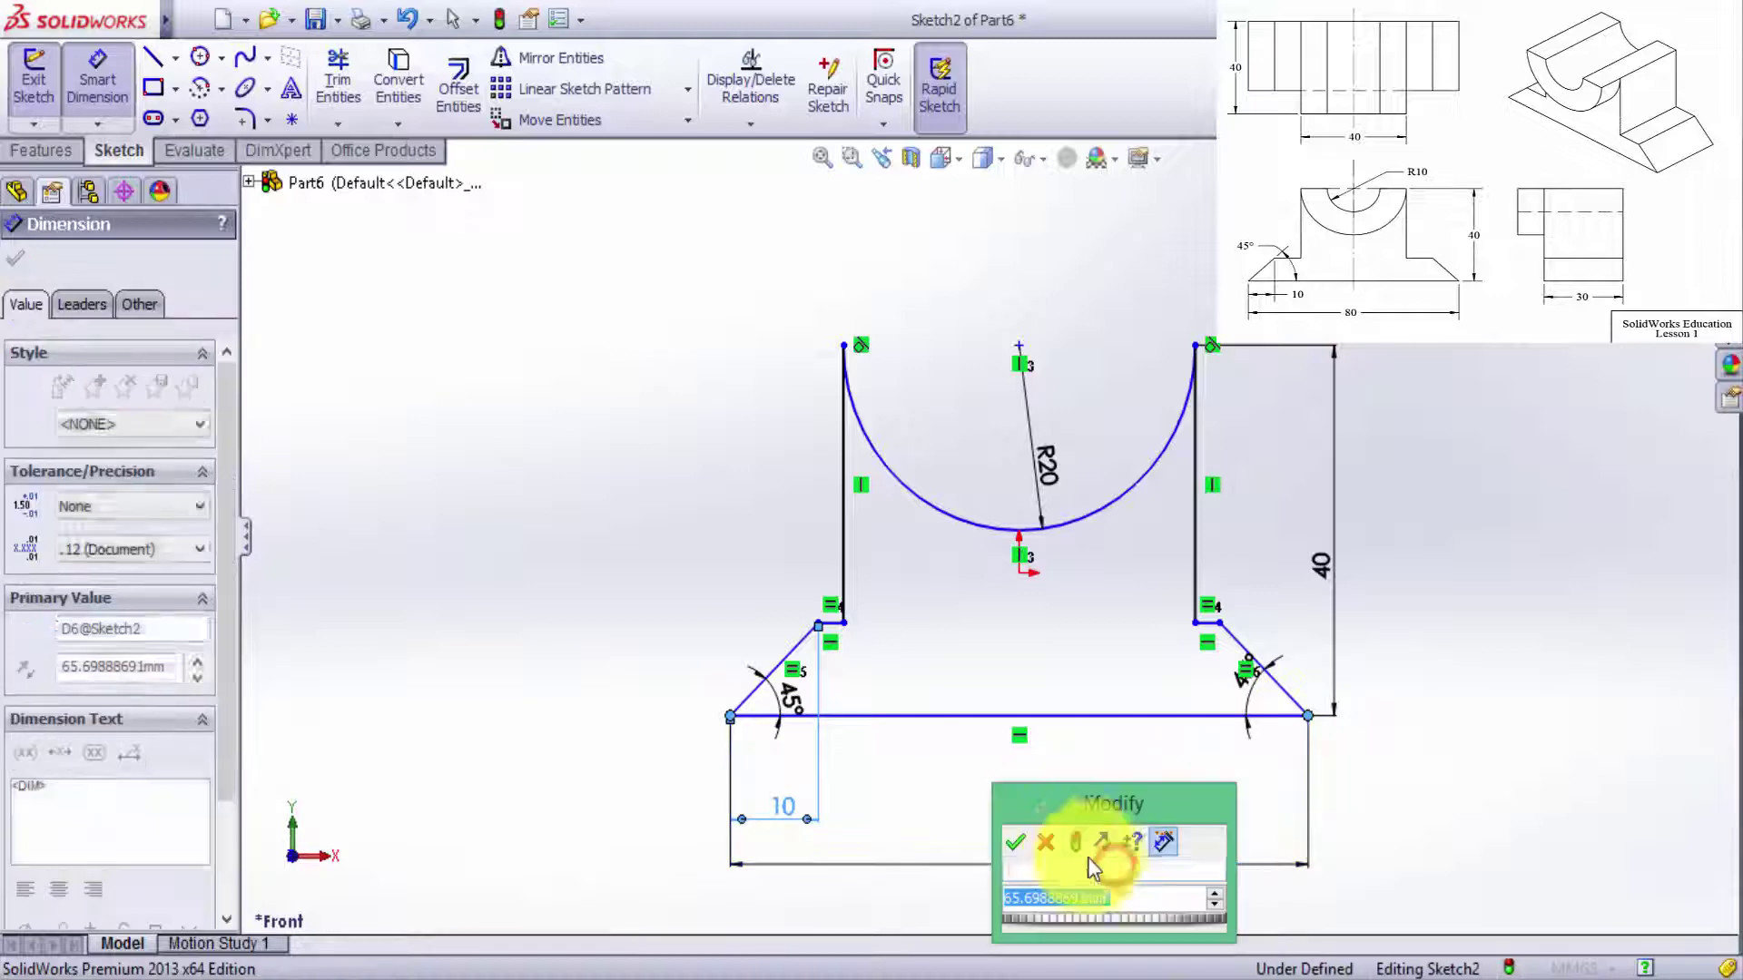
{"action": "type", "text": "="}
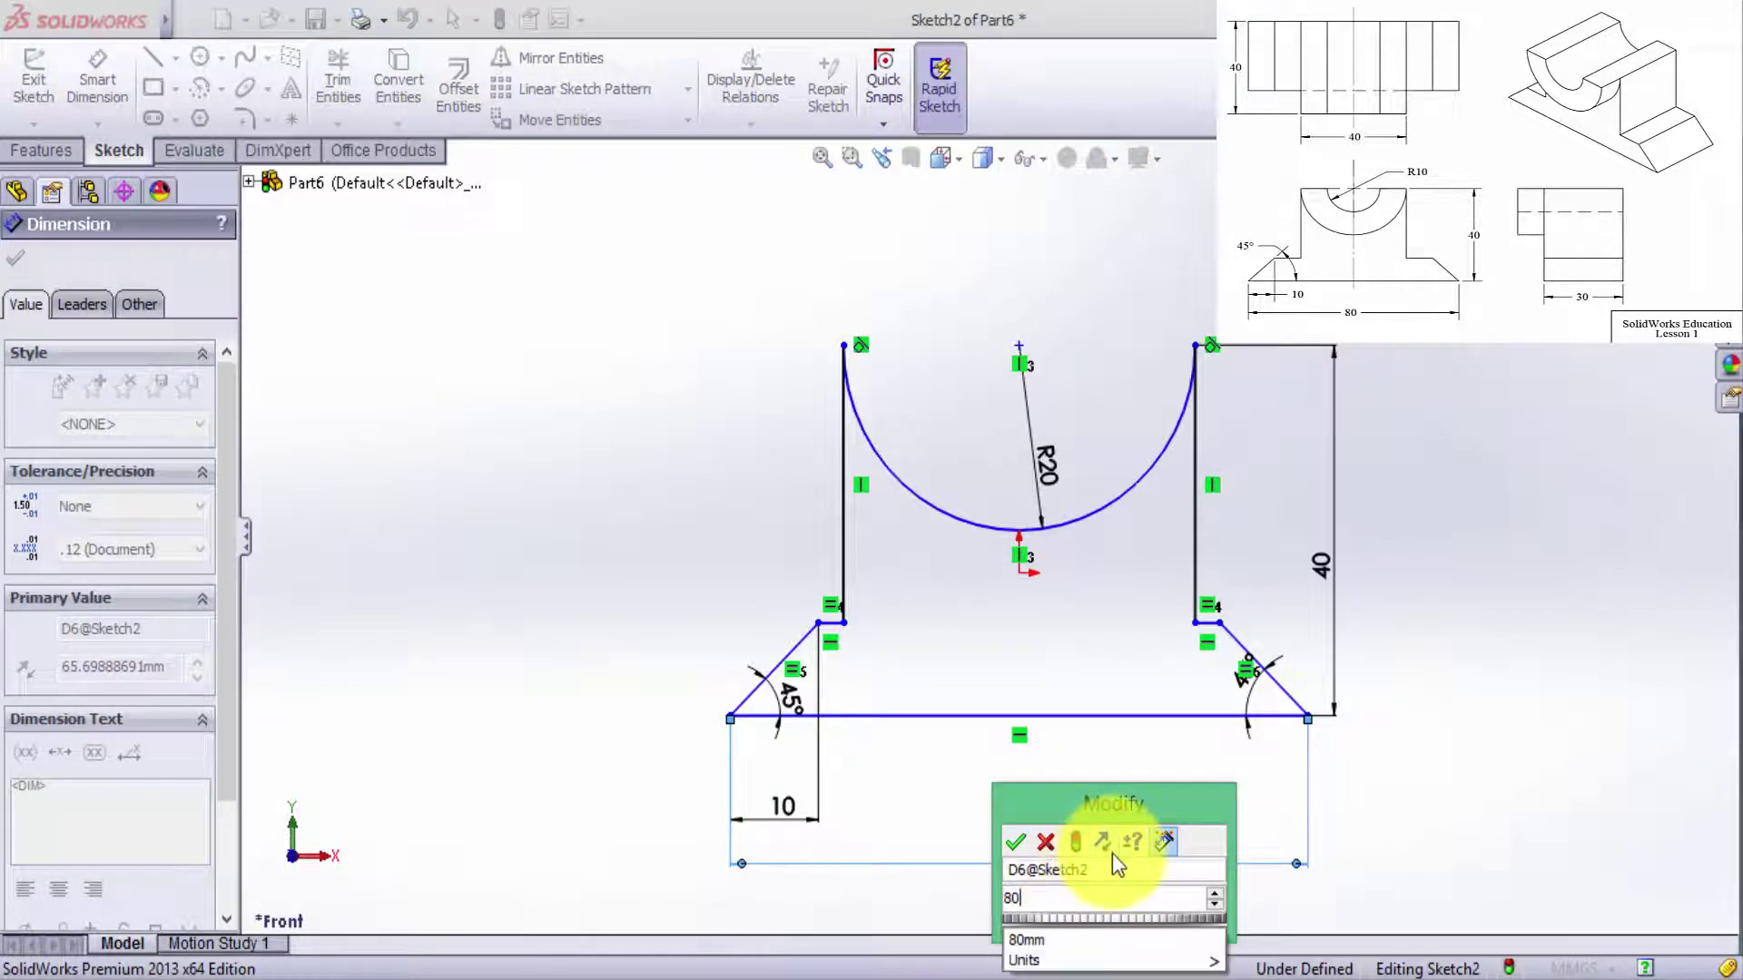
{"action": "key", "text": "Escape"}
{"action": "key", "text": "Escape"}
{"action": "key", "text": "Return"}
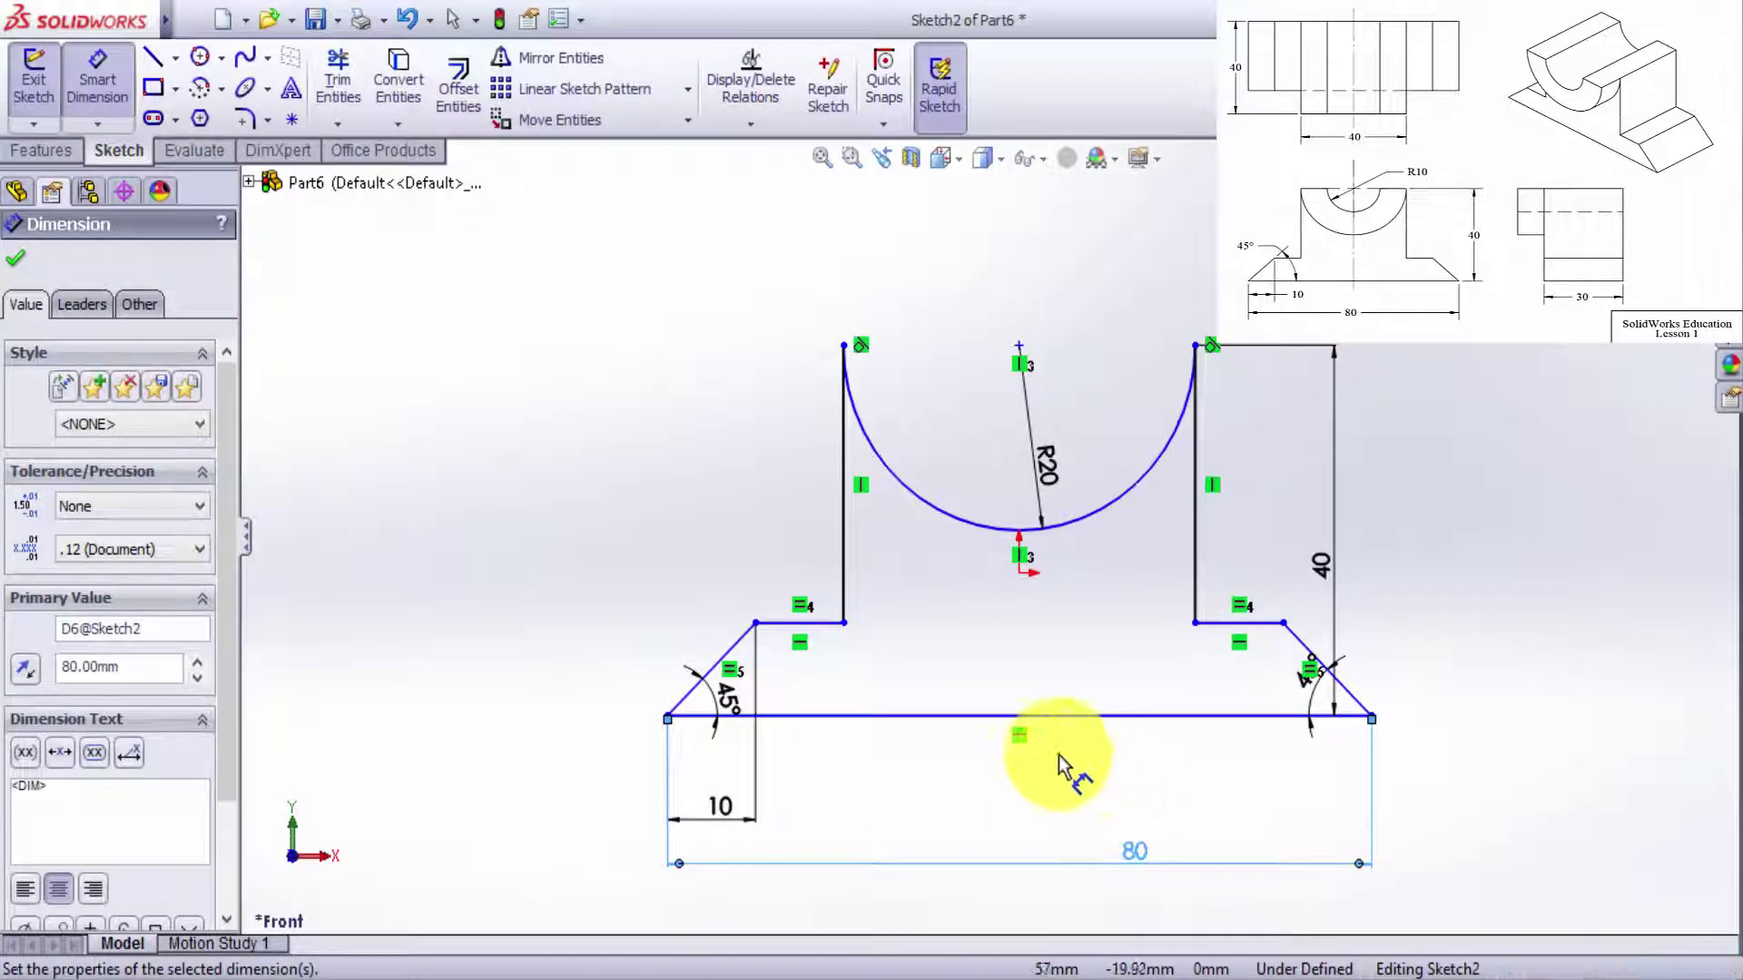
{"action": "key", "text": "f"}
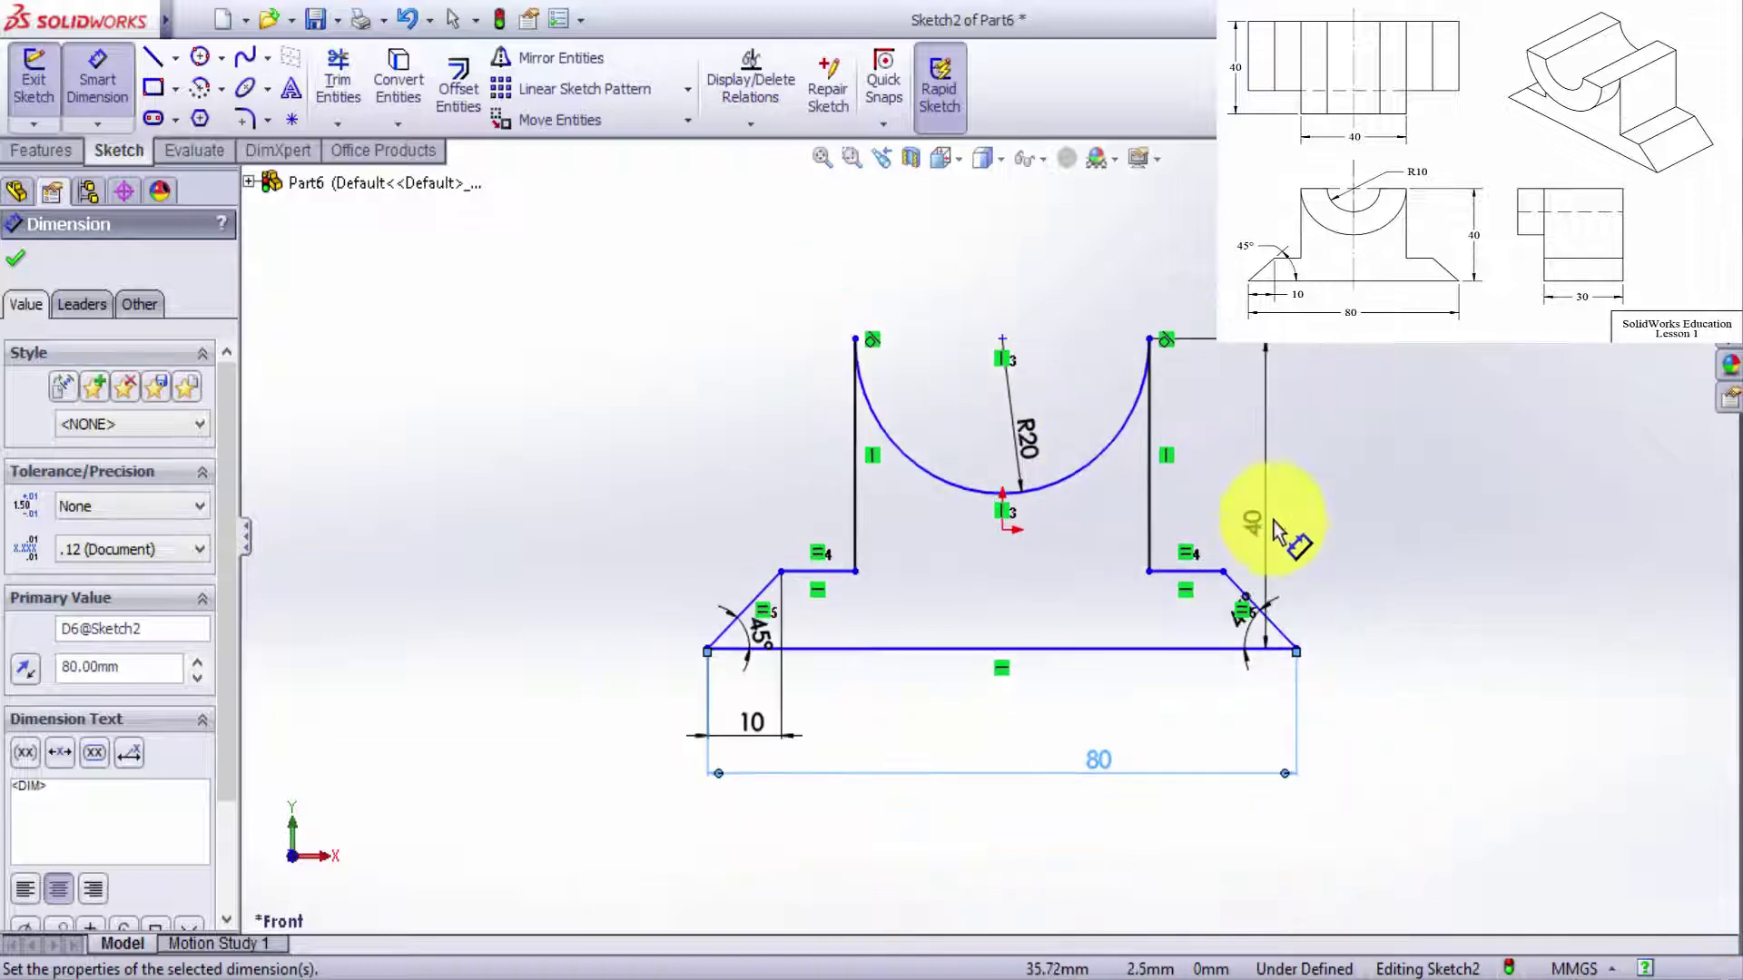
{"action": "key", "text": "f"}
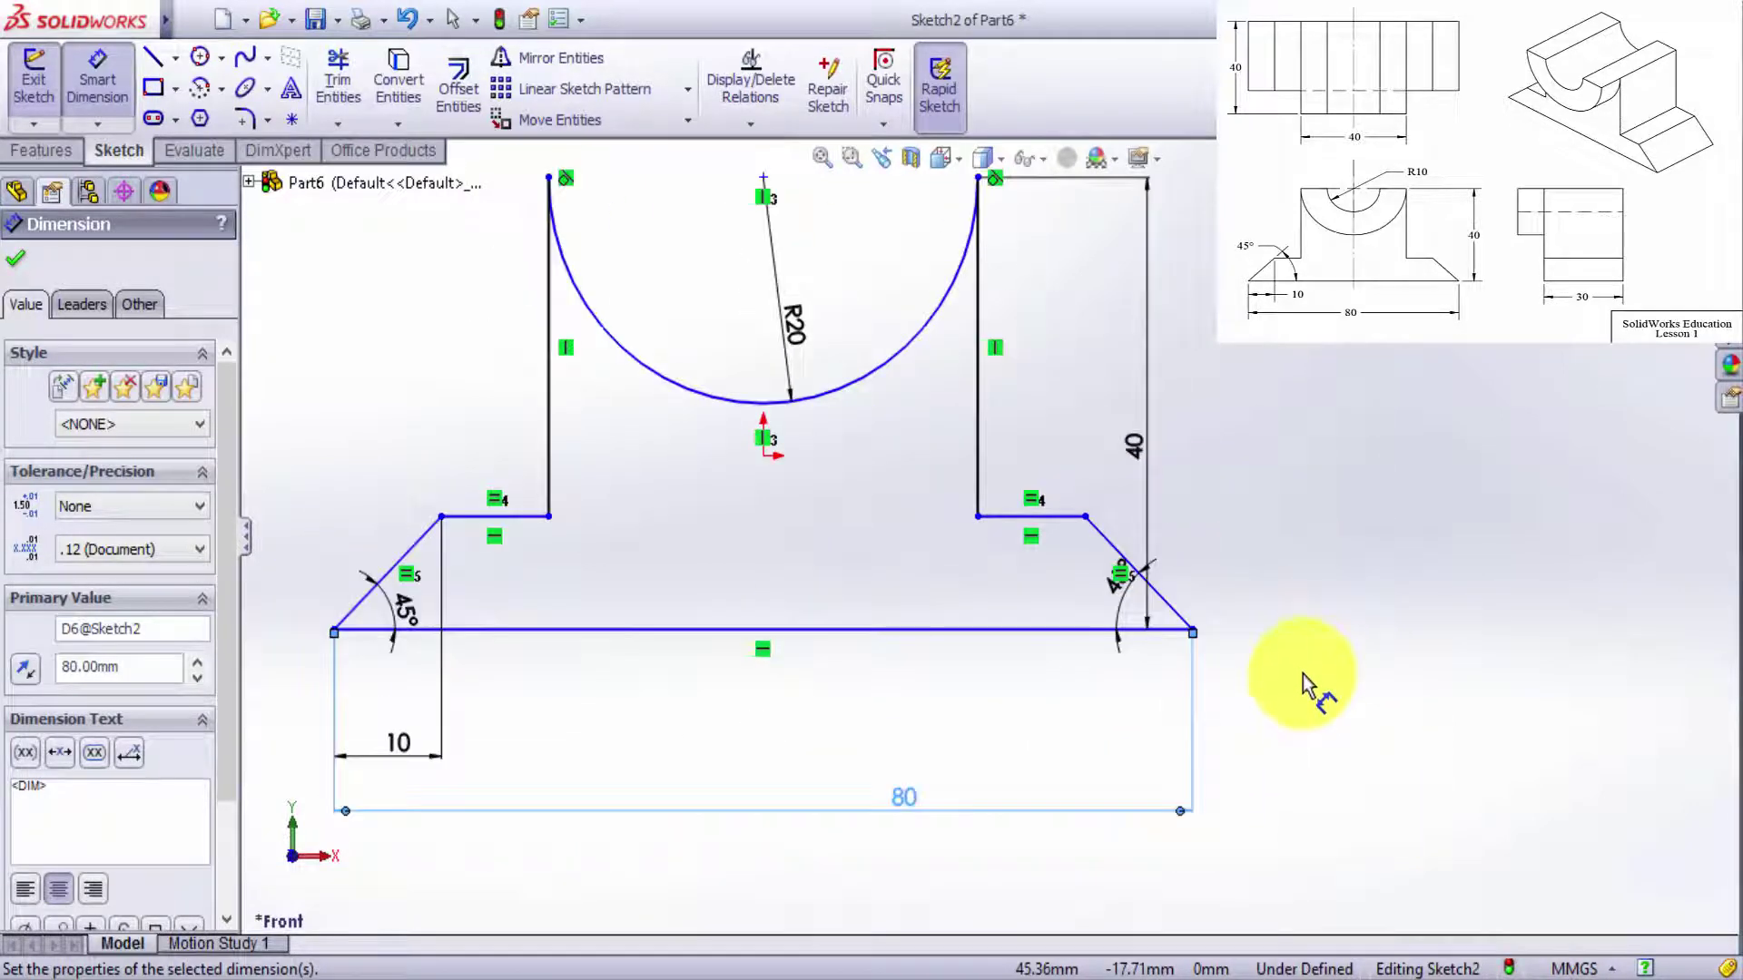
{"action": "key", "text": "z"}
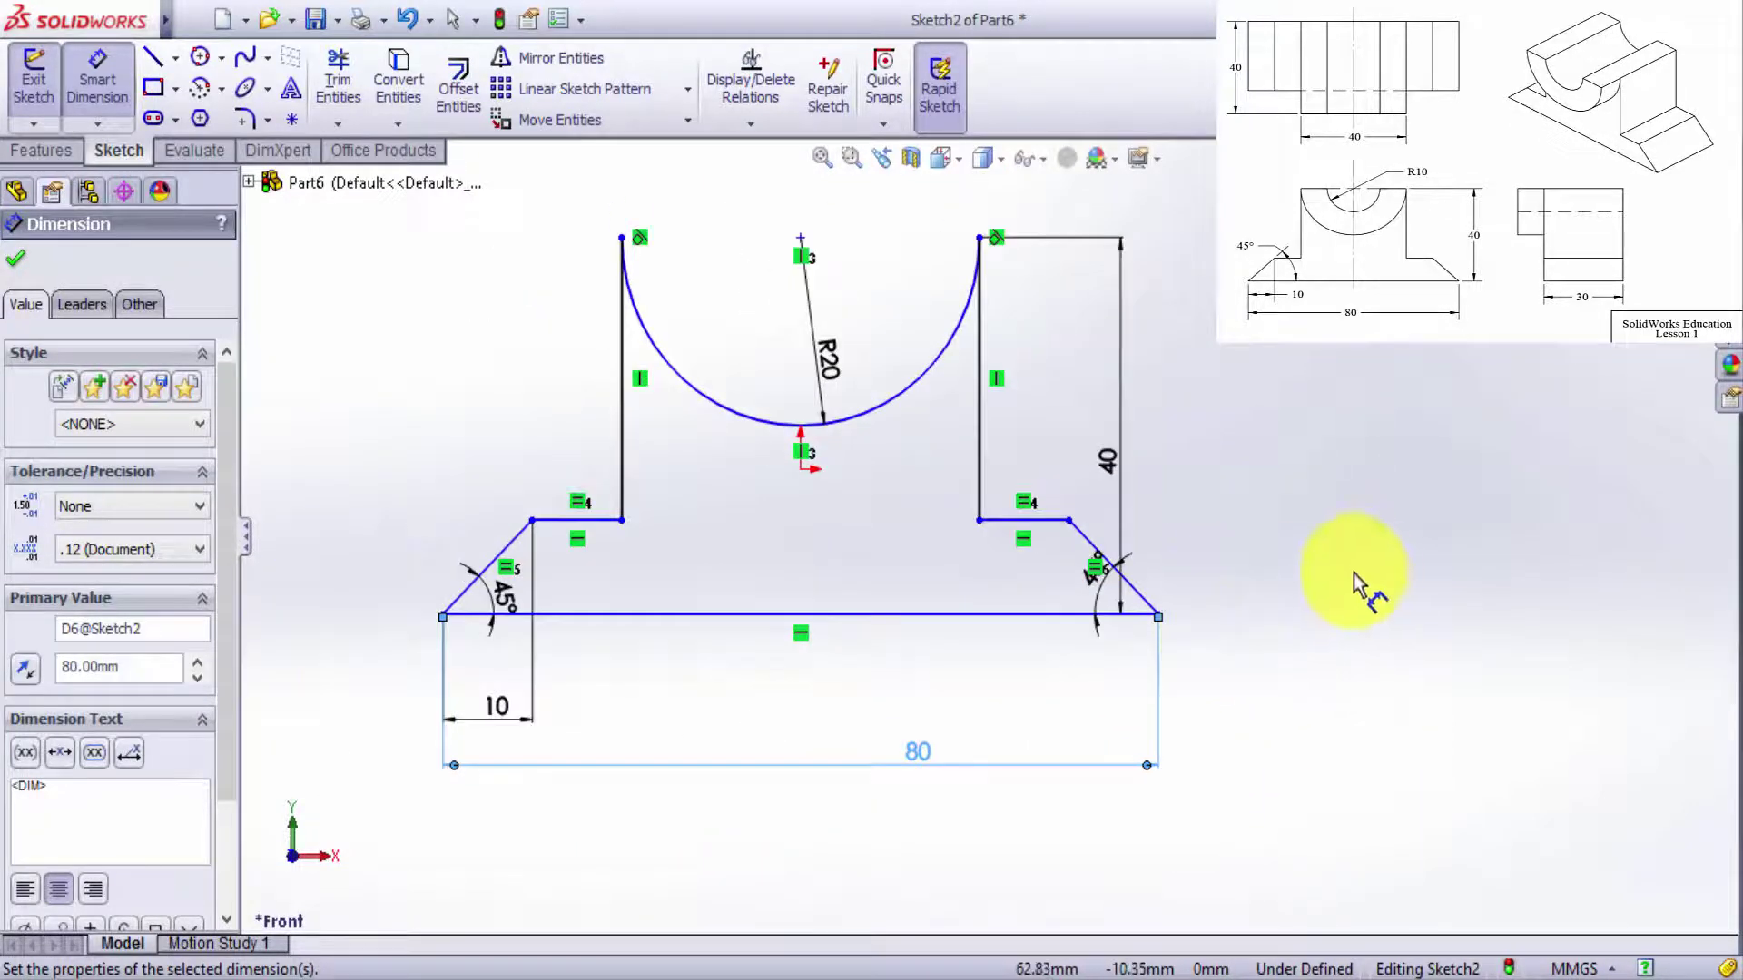
{"action": "scroll", "coordinate": [926, 625], "scroll_direction": "down", "scroll_amount": 2}
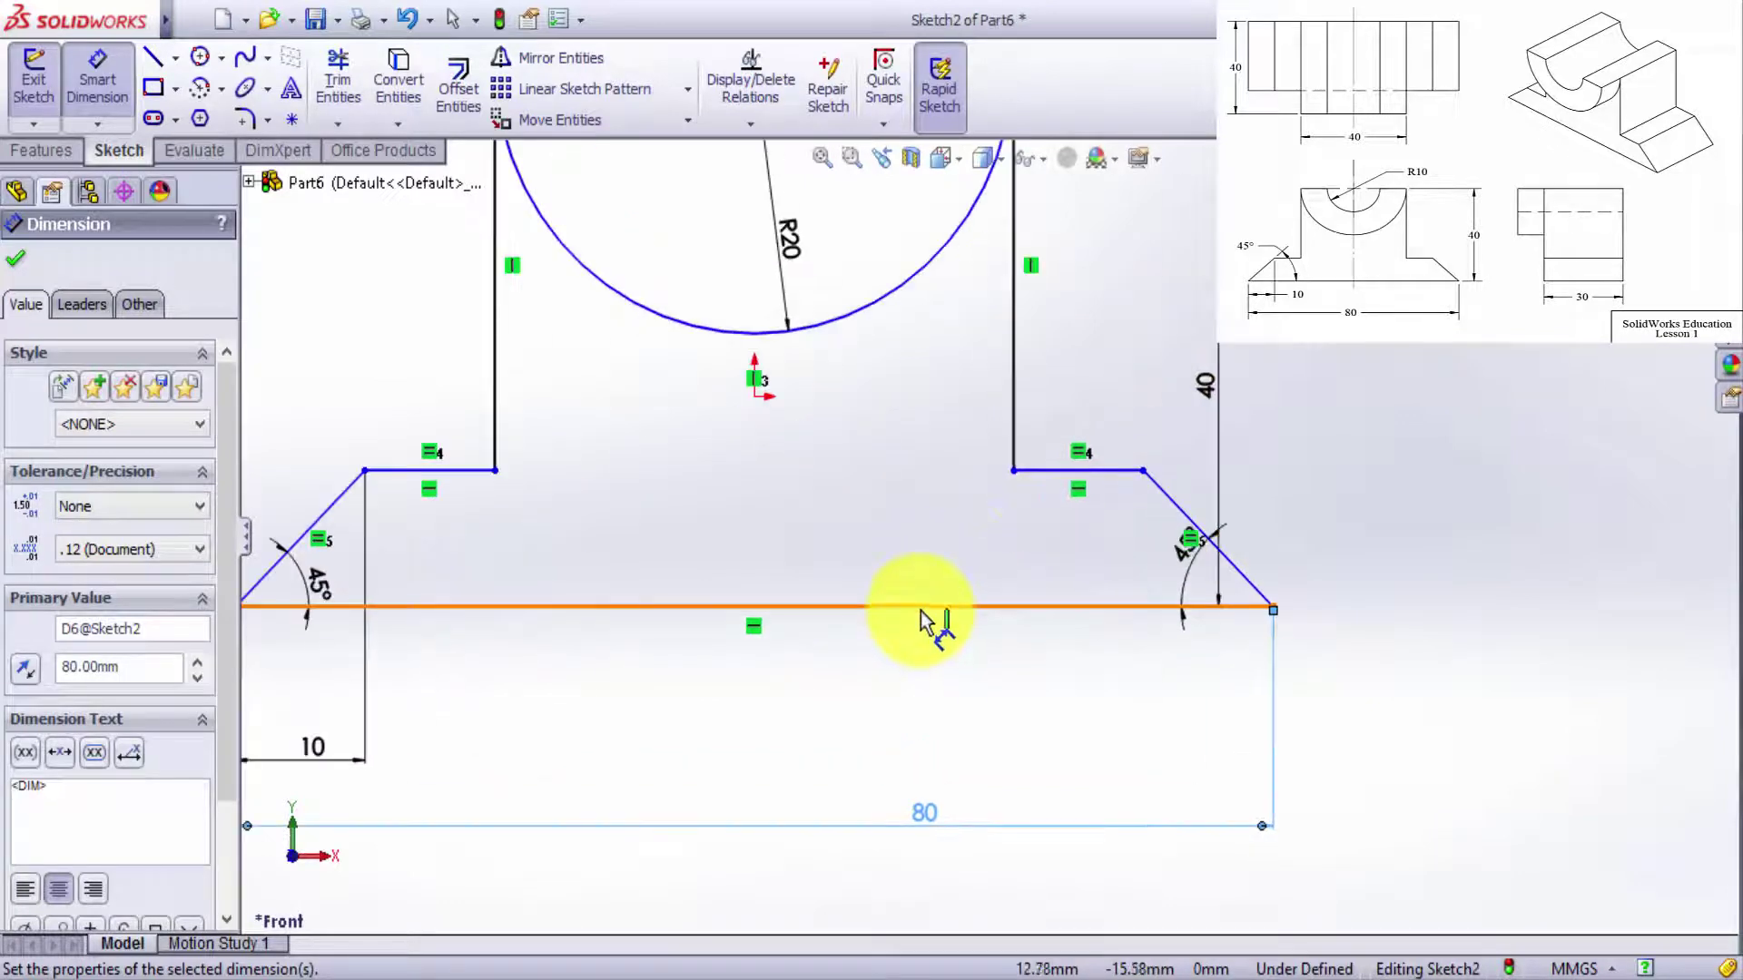
{"action": "scroll", "coordinate": [1130, 597], "scroll_direction": "up", "scroll_amount": 4}
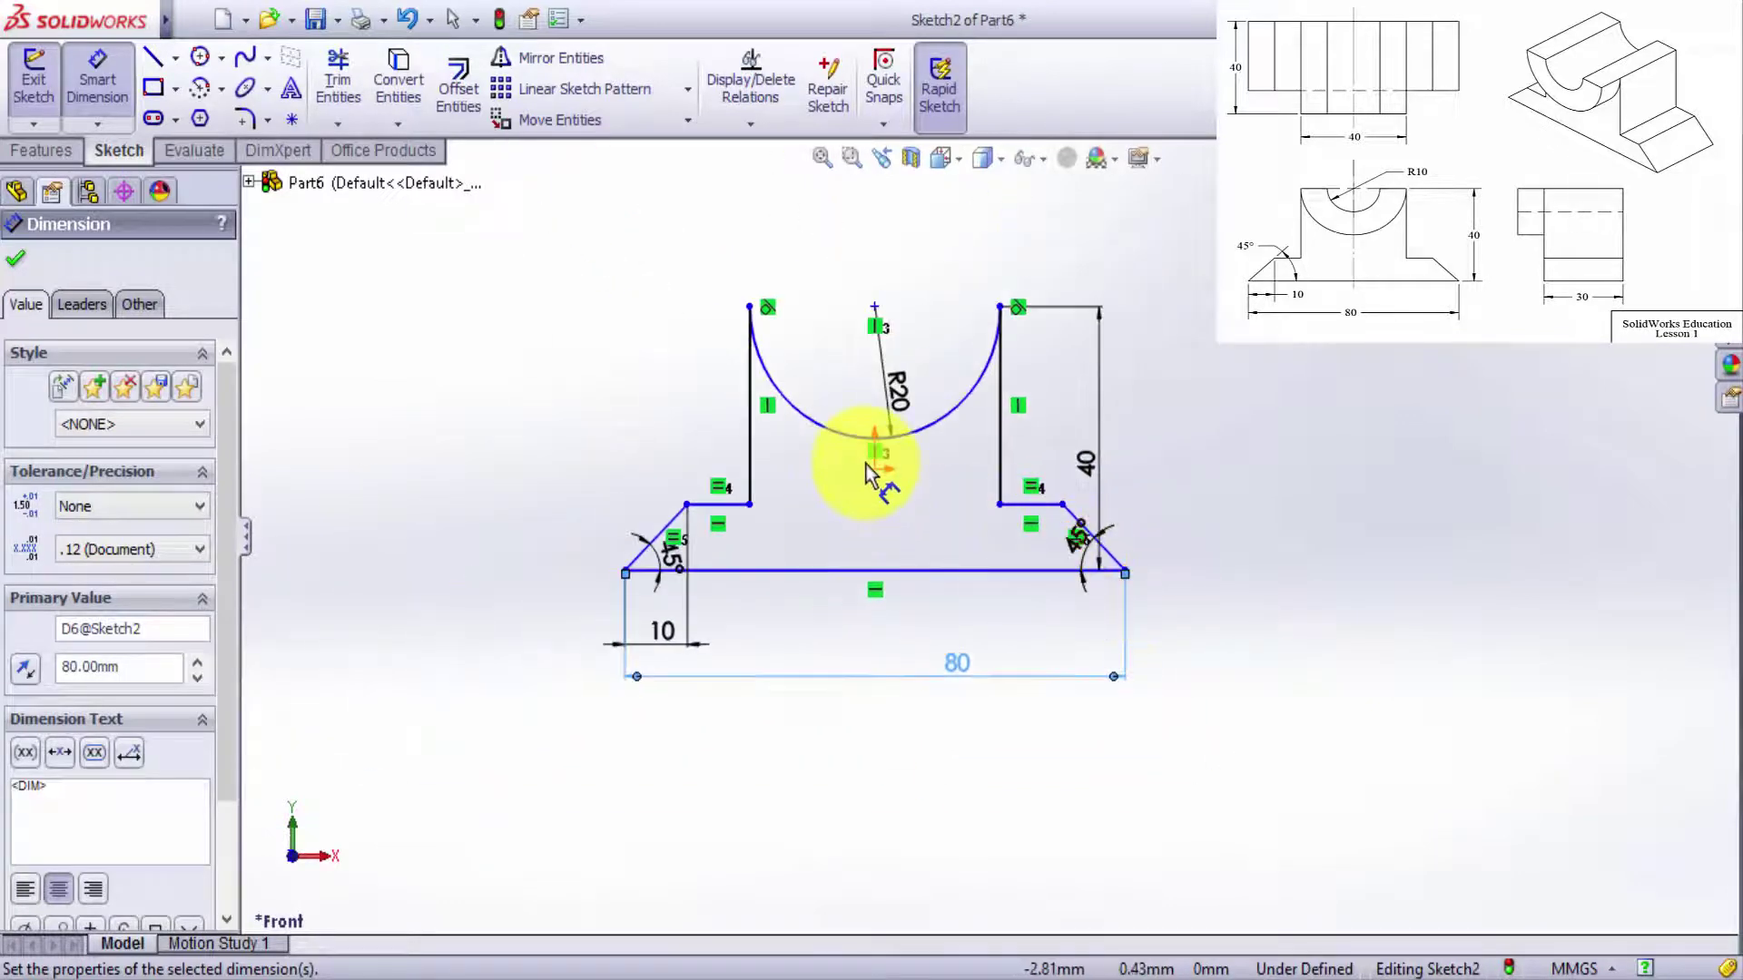
{"action": "scroll", "coordinate": [872, 466], "scroll_direction": "down", "scroll_amount": 3}
Add a Coincident relation between the base line and the origin to fully define the sketch.
{"action": "left_click", "coordinate": [913, 563]}
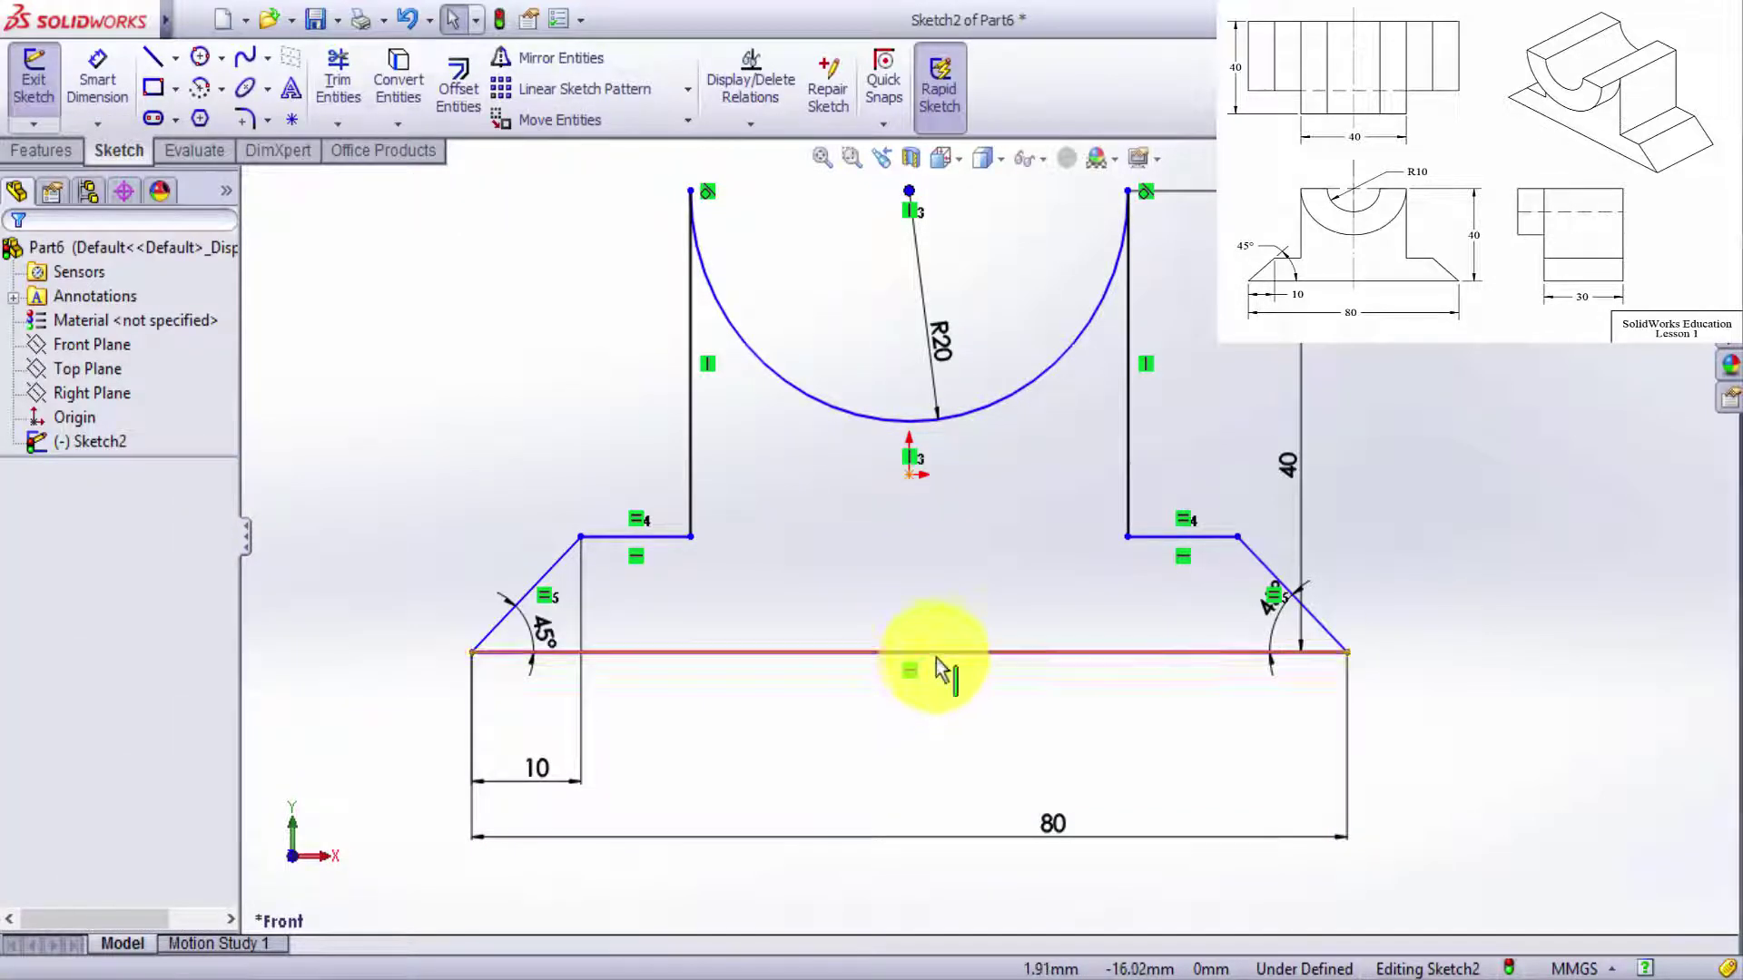
{"action": "key", "text": "f"}
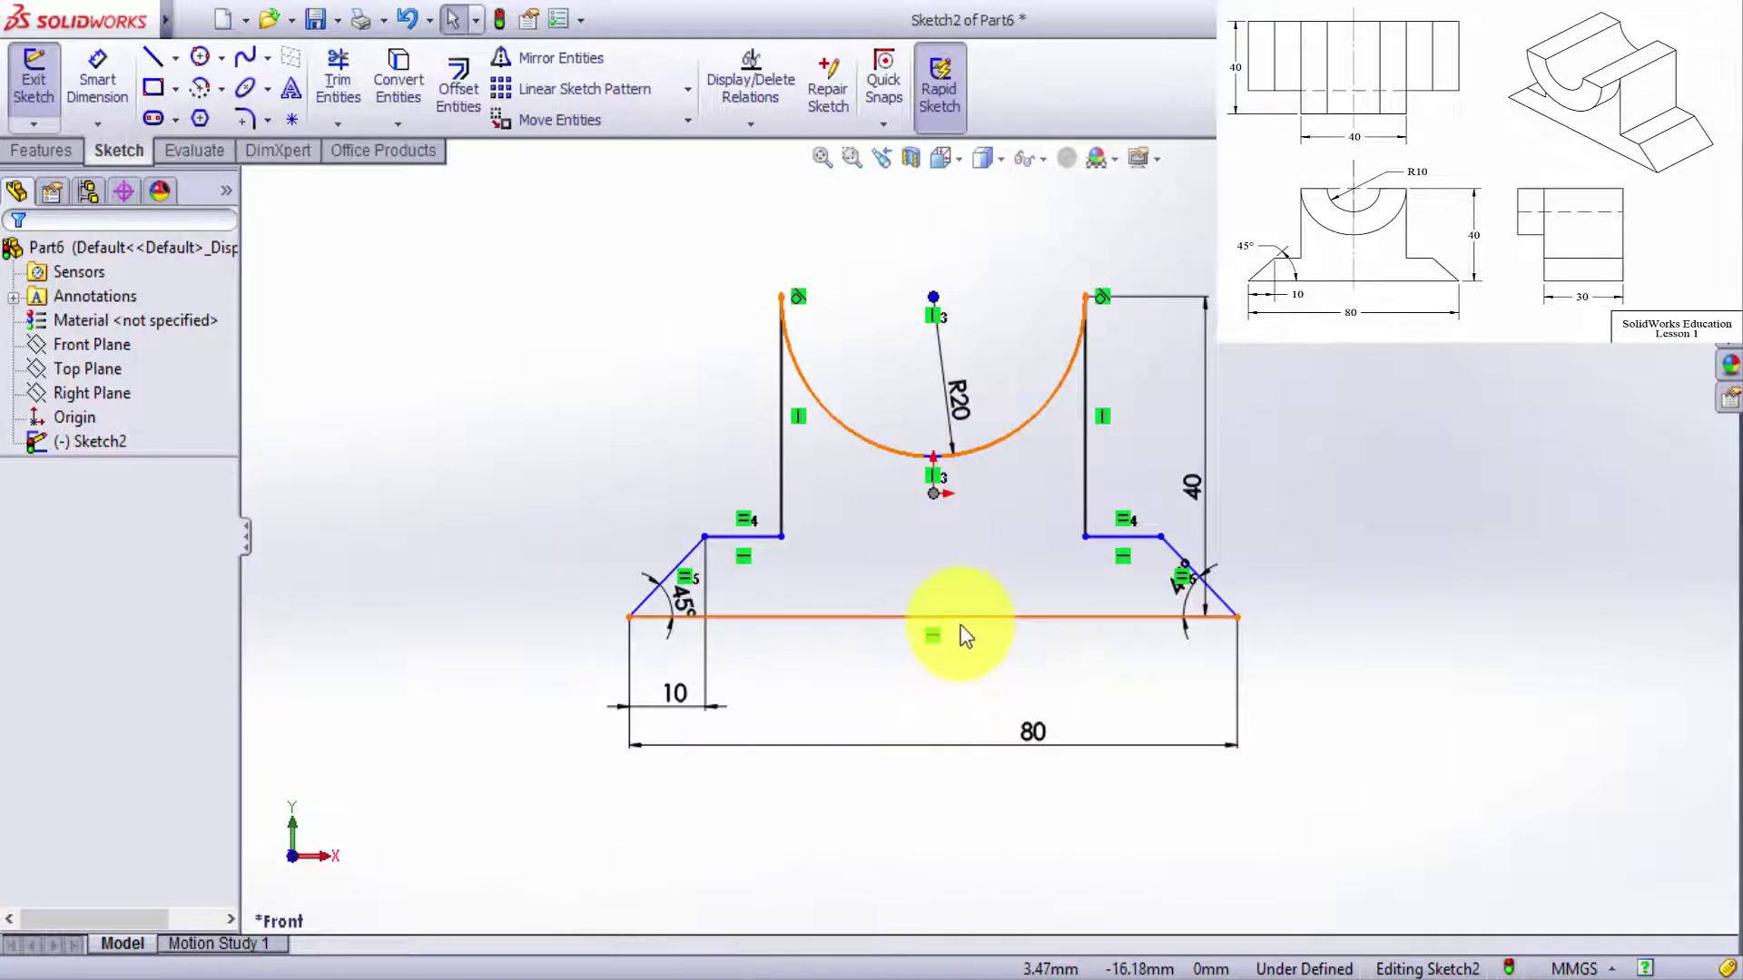
{"action": "left_click", "coordinate": [960, 623]}
{"action": "left_click", "coordinate": [935, 494], "text": "ctrl"}
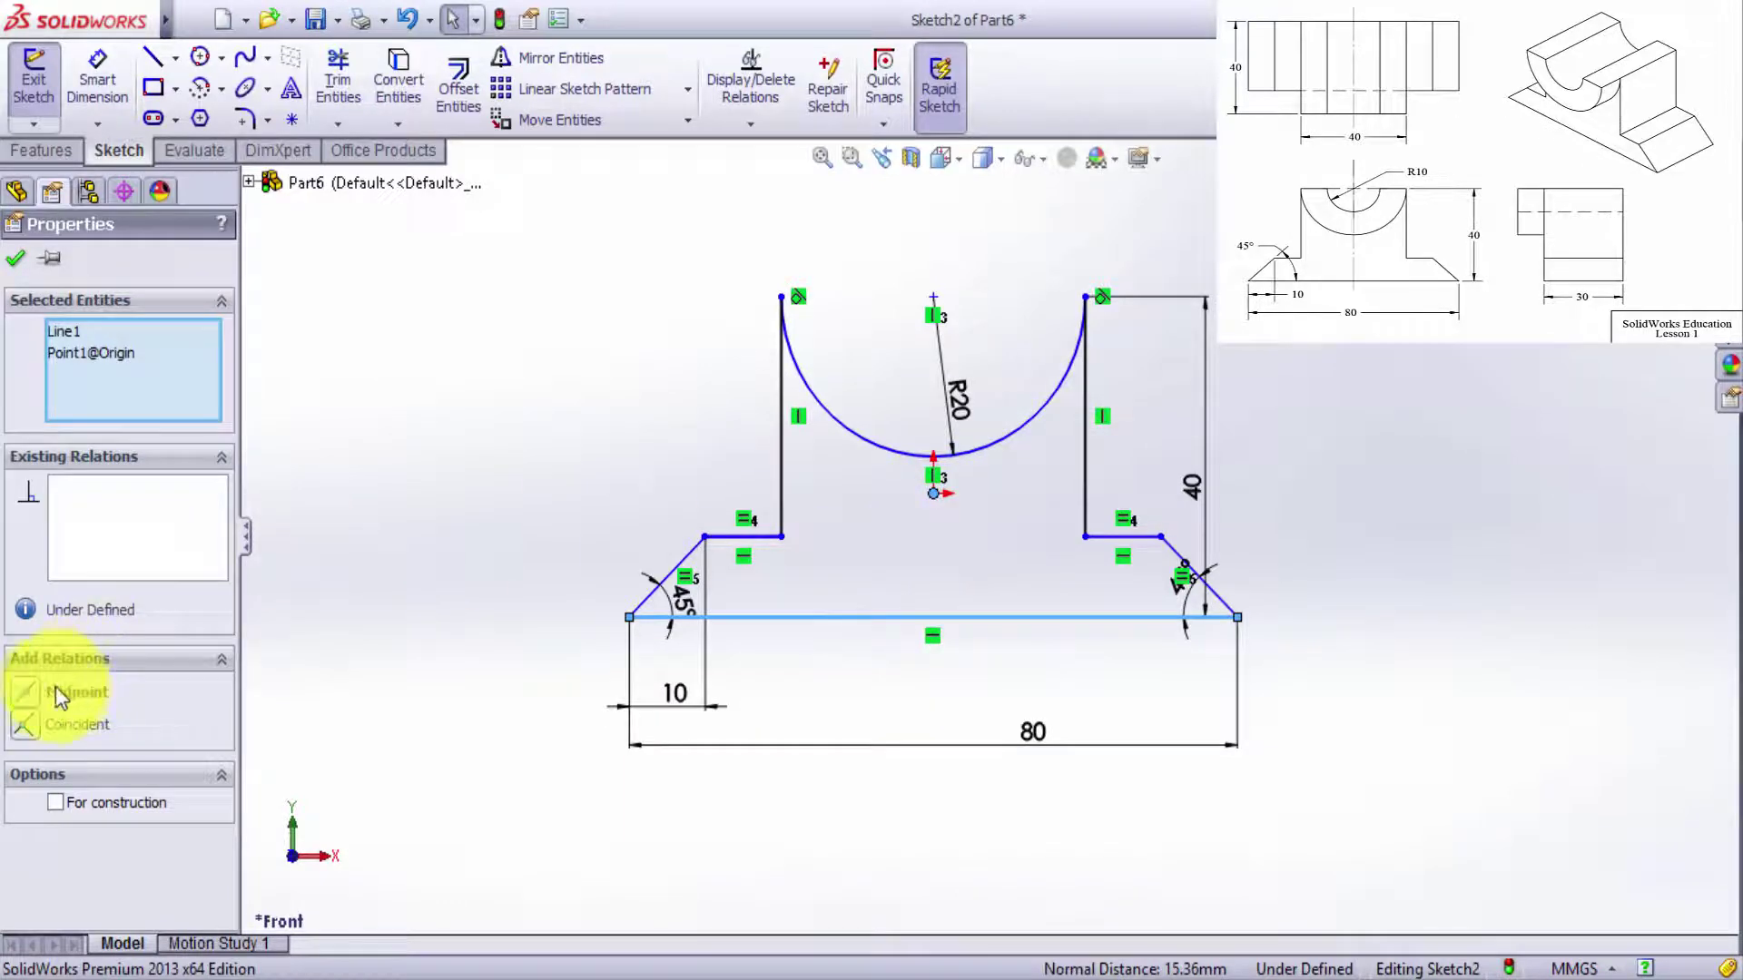
{"action": "left_click", "coordinate": [34, 732]}
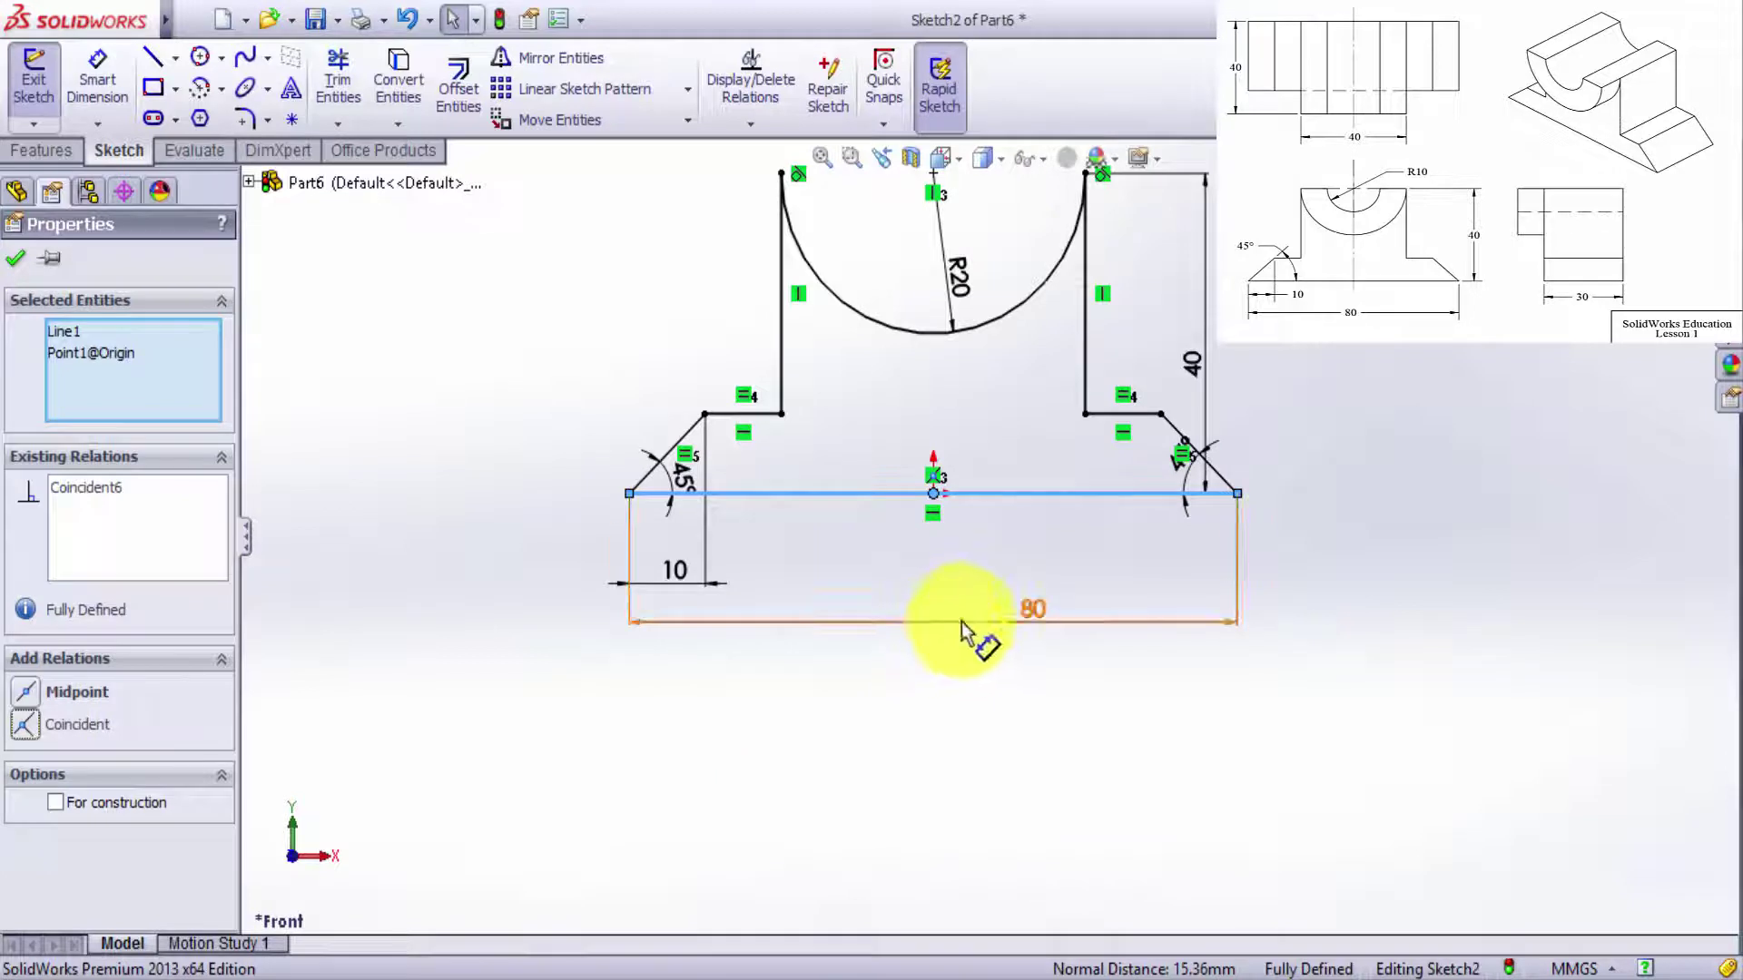
Exit the fully defined Sketch2.
{"action": "scroll", "coordinate": [962, 623], "scroll_direction": "up", "scroll_amount": 3}
{"action": "scroll", "coordinate": [967, 617], "scroll_direction": "down", "scroll_amount": 2}
{"action": "scroll", "coordinate": [1034, 213], "scroll_direction": "up", "scroll_amount": 2}
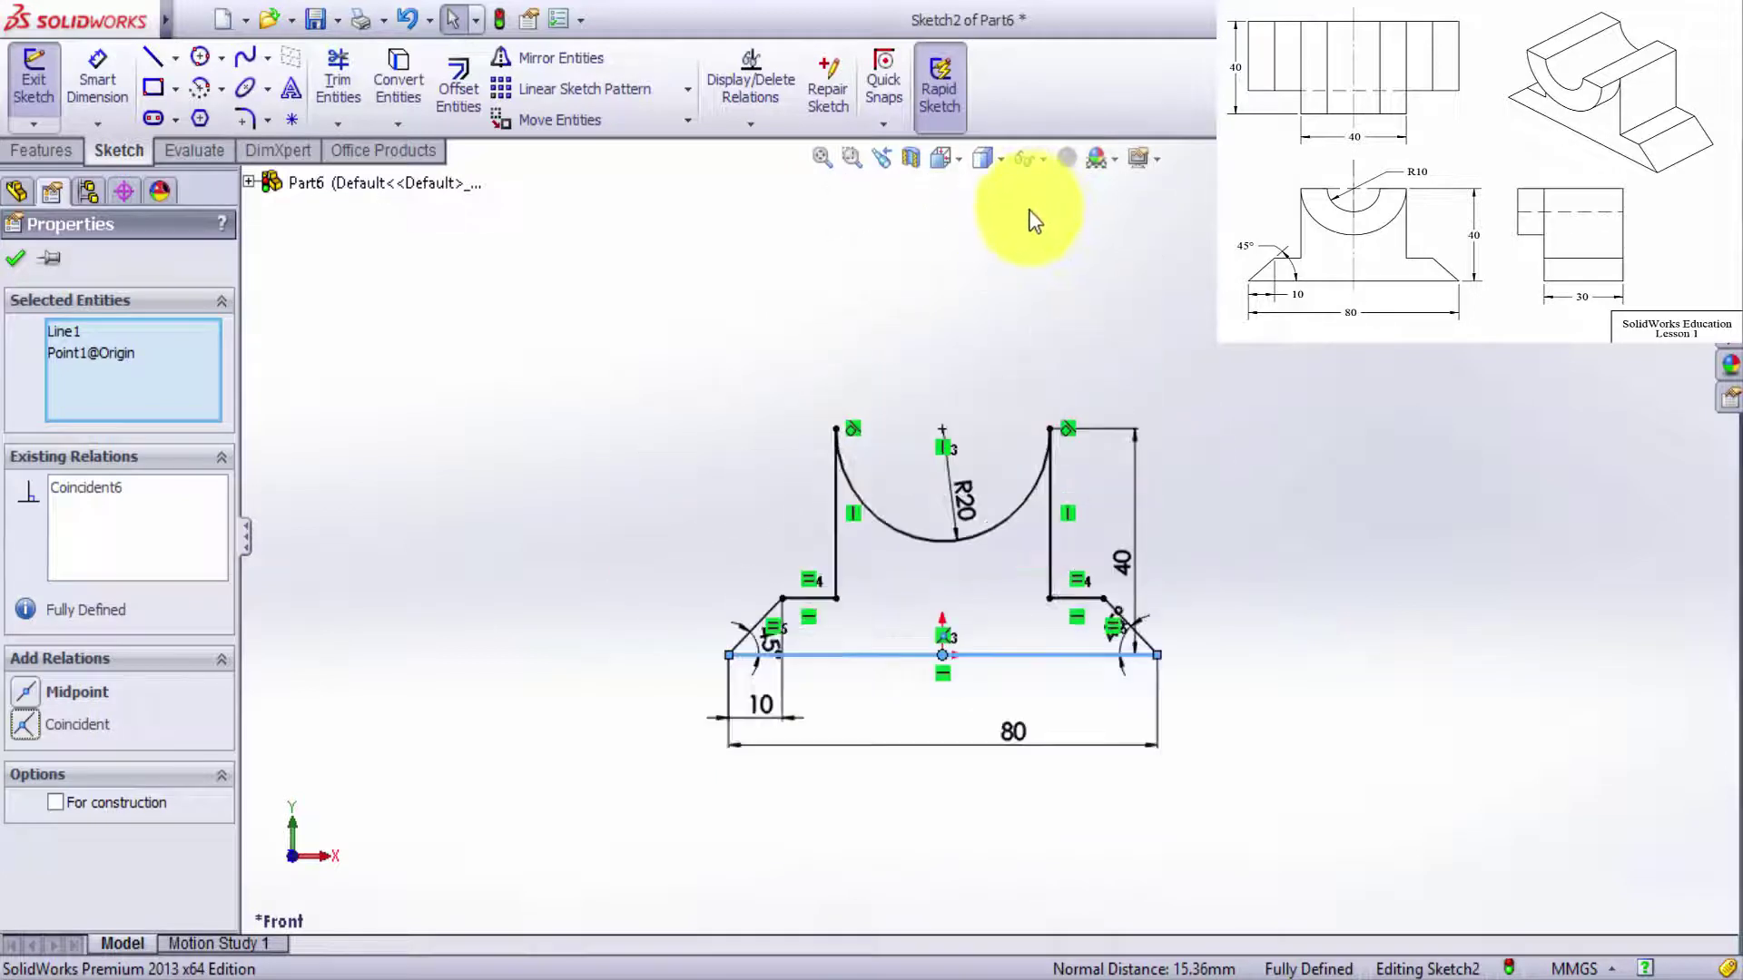
{"action": "scroll", "coordinate": [916, 608], "scroll_direction": "down", "scroll_amount": 4}
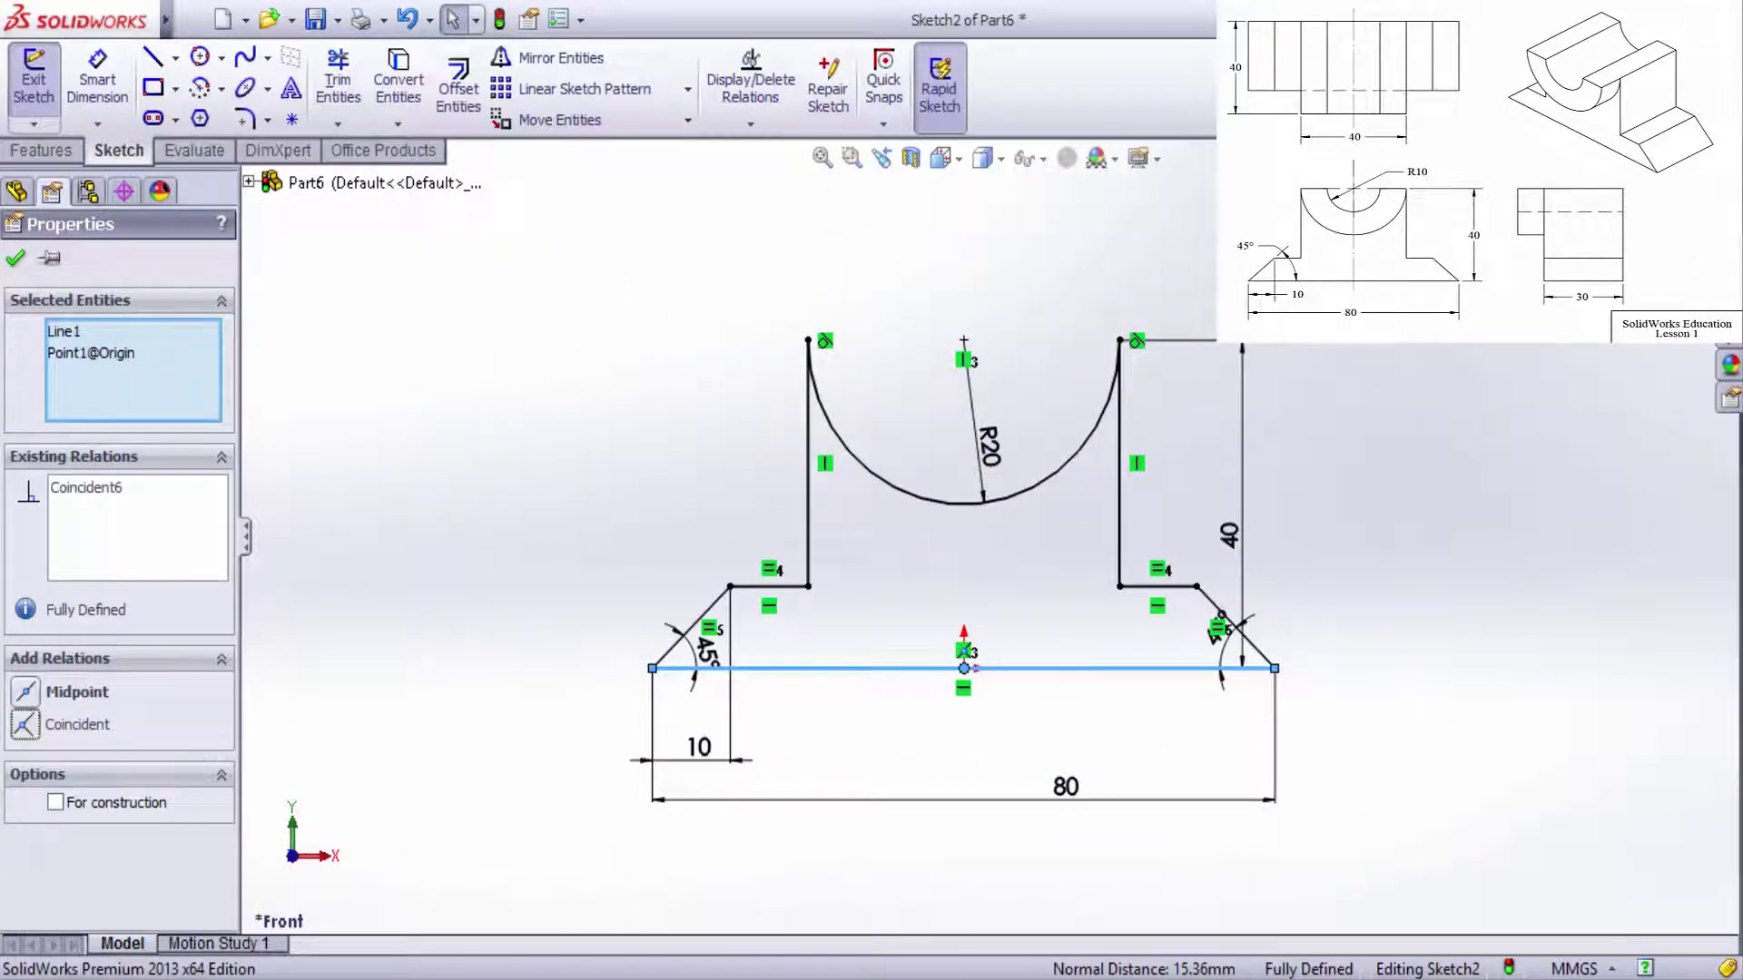
{"action": "key", "text": "ctrl+b"}
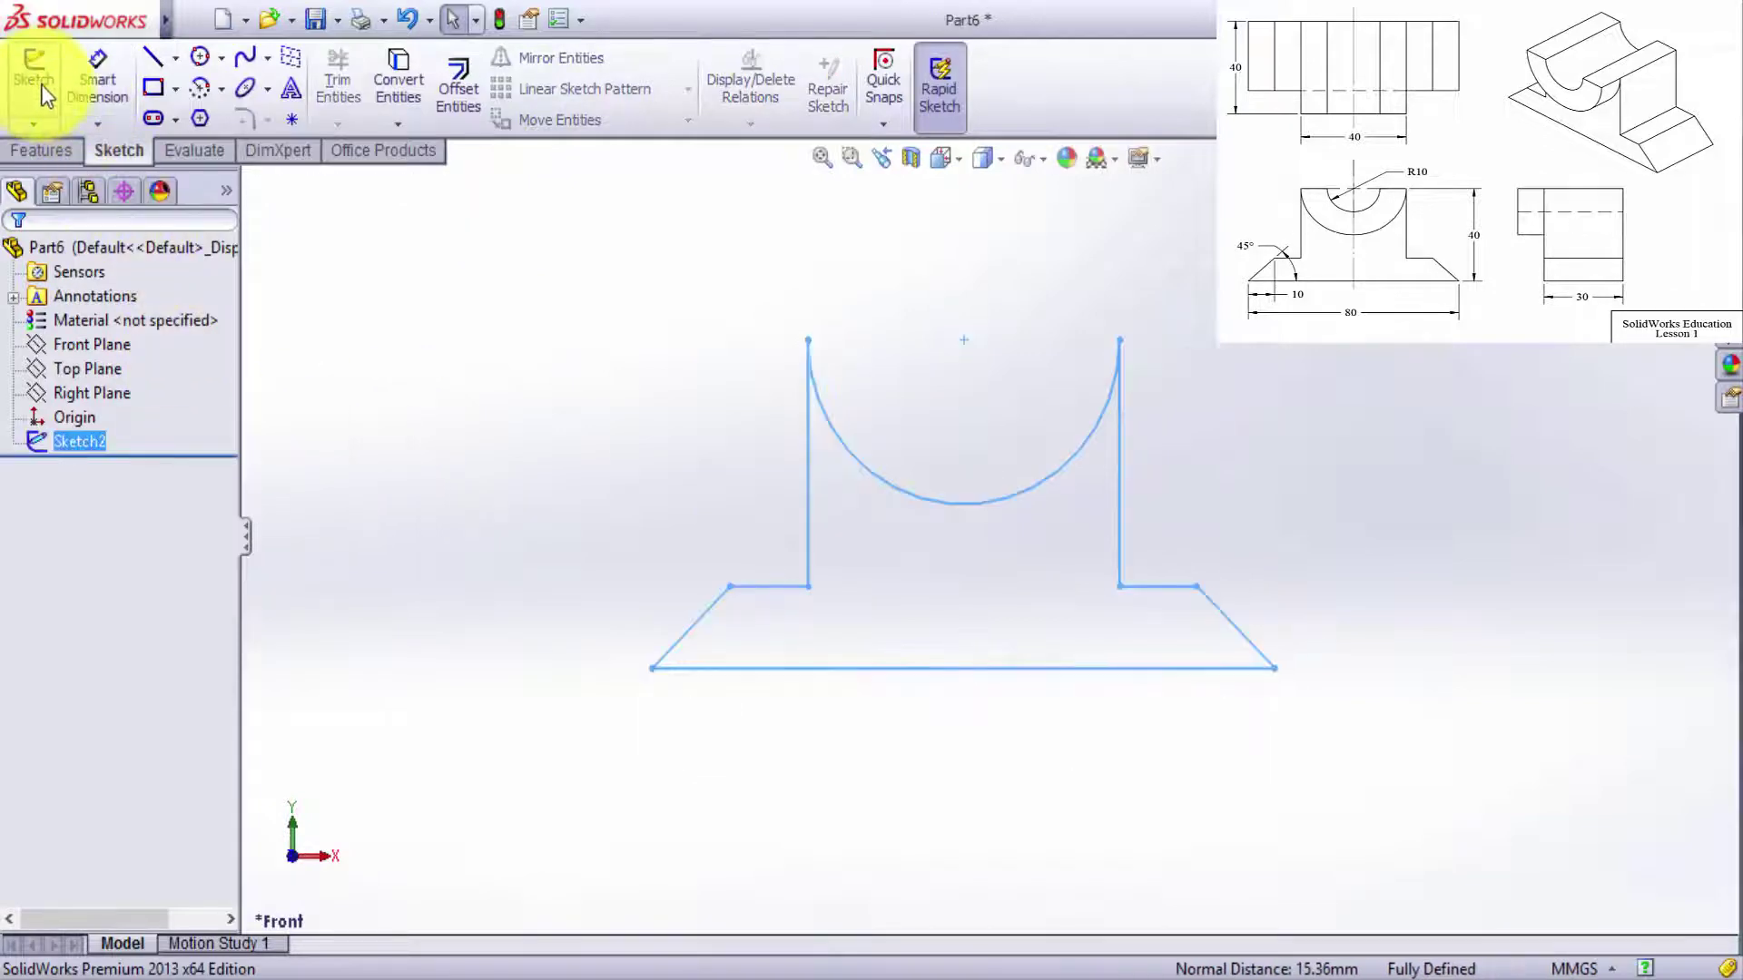
Start an Extruded Boss/Base of Sketch2 with a 30 mm blind depth.
{"action": "left_click", "coordinate": [27, 154]}
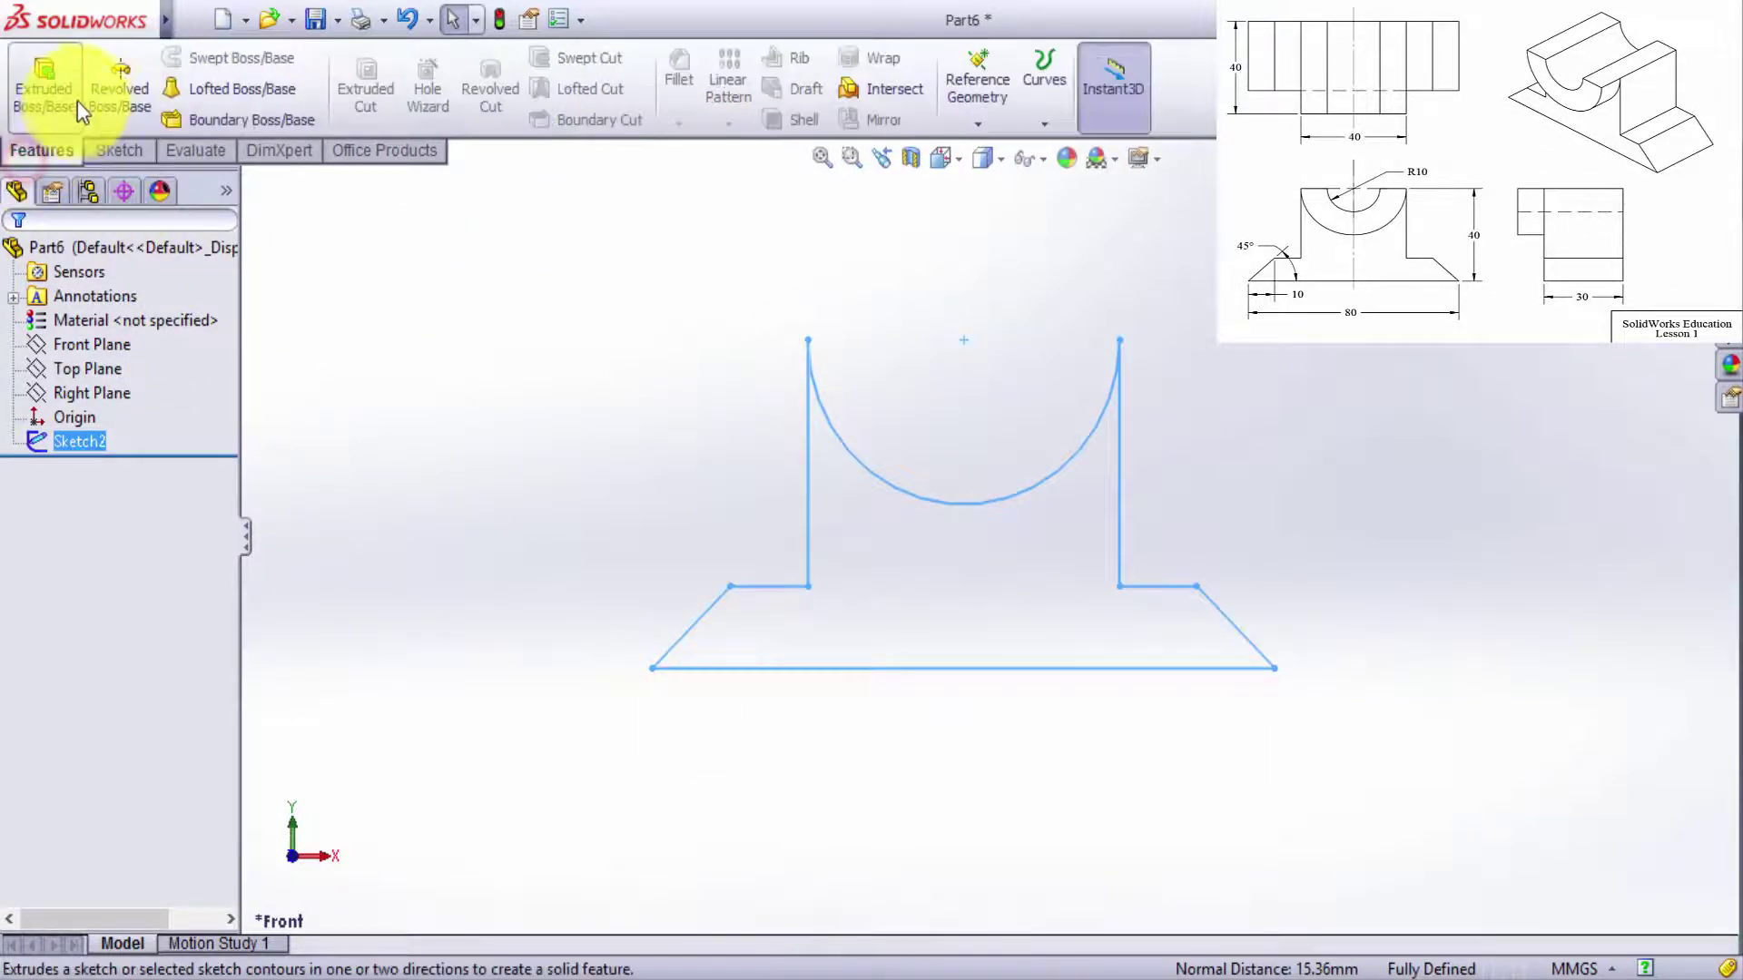
{"action": "left_click", "coordinate": [68, 94]}
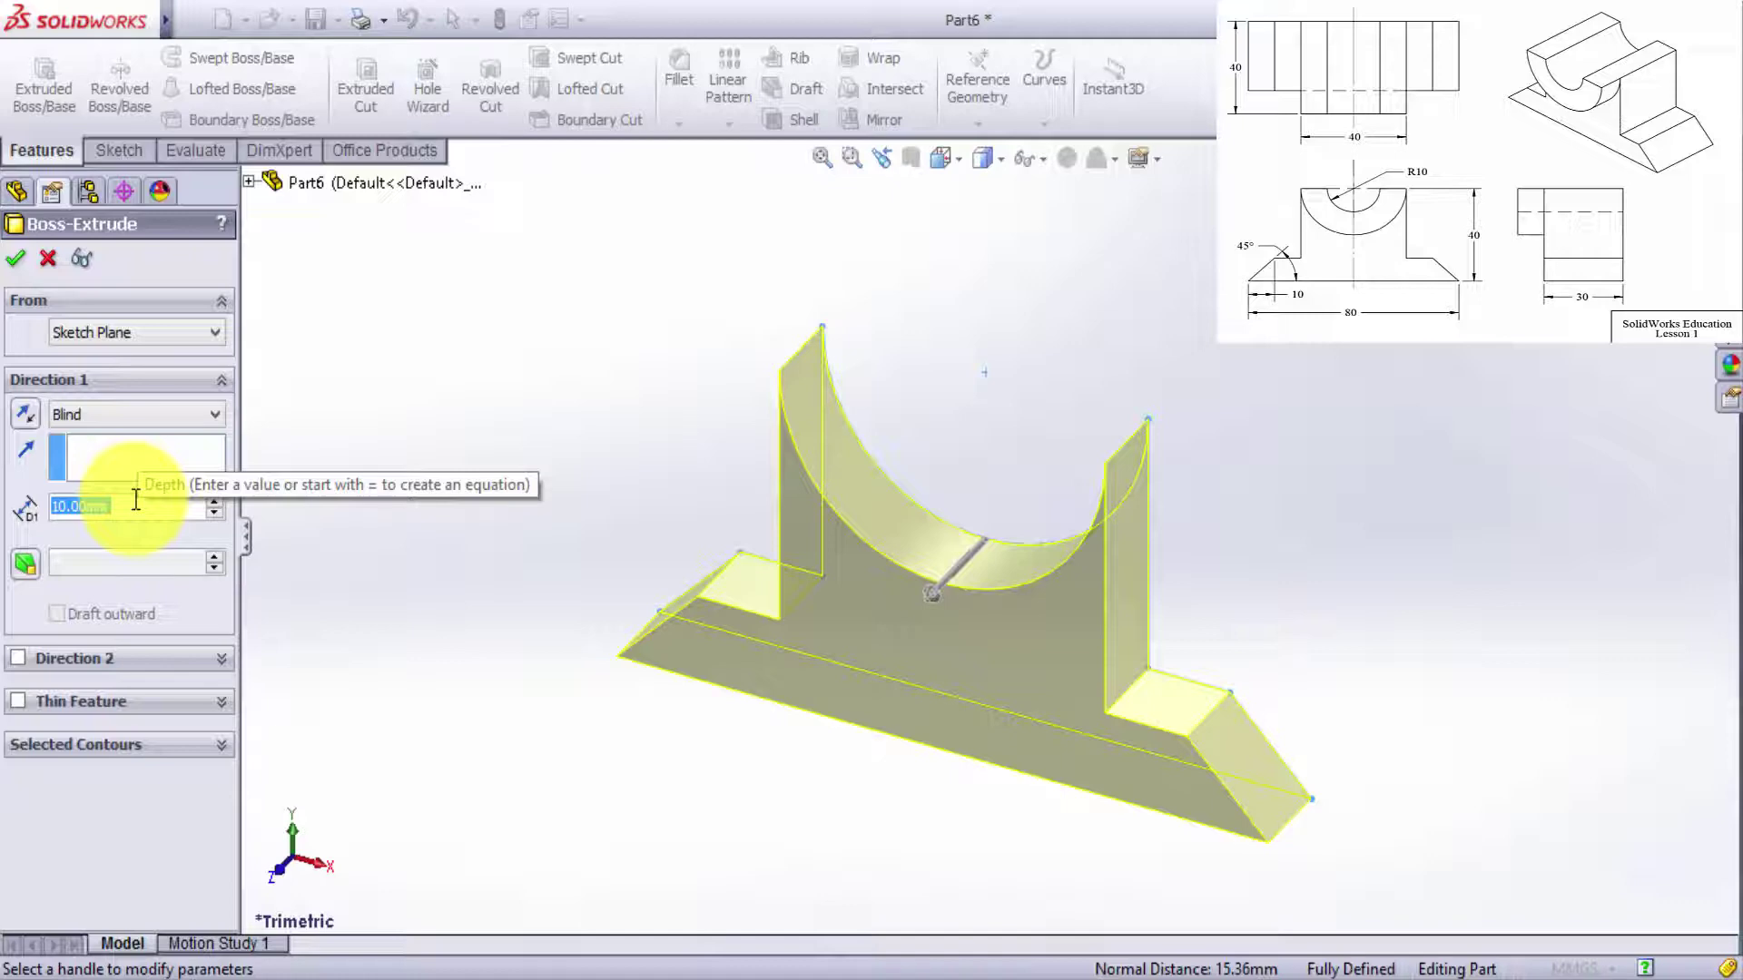
{"action": "type", "text": "30"}
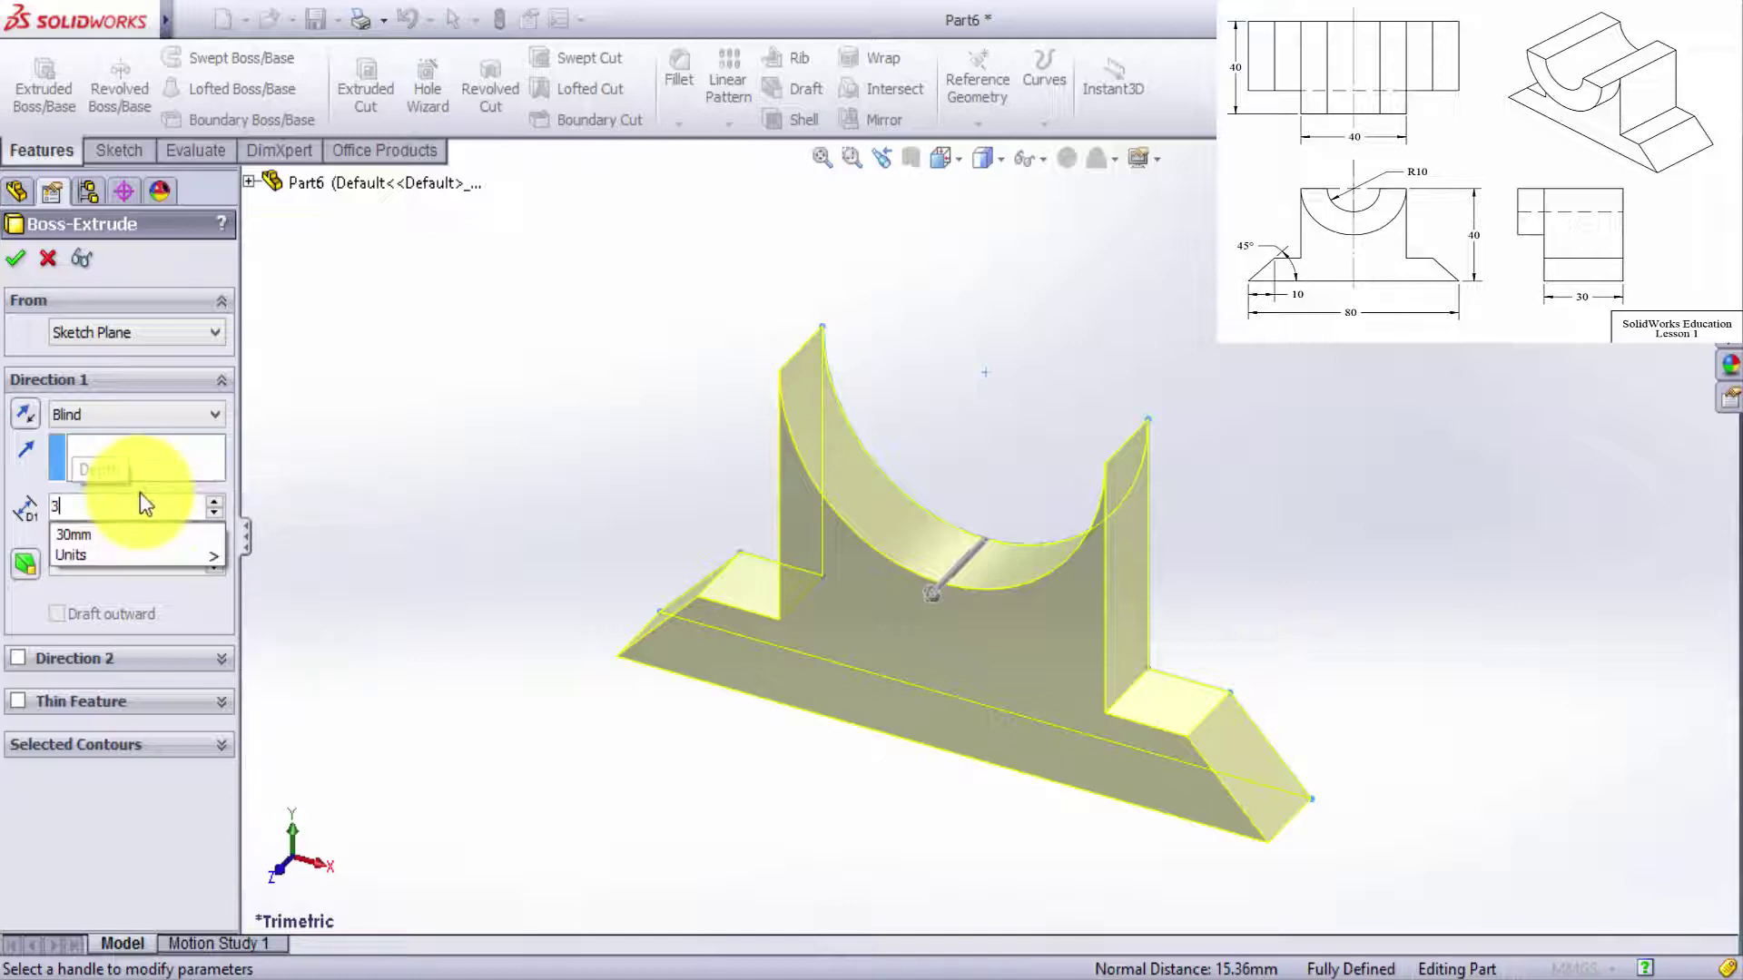
{"action": "key", "text": "Return"}
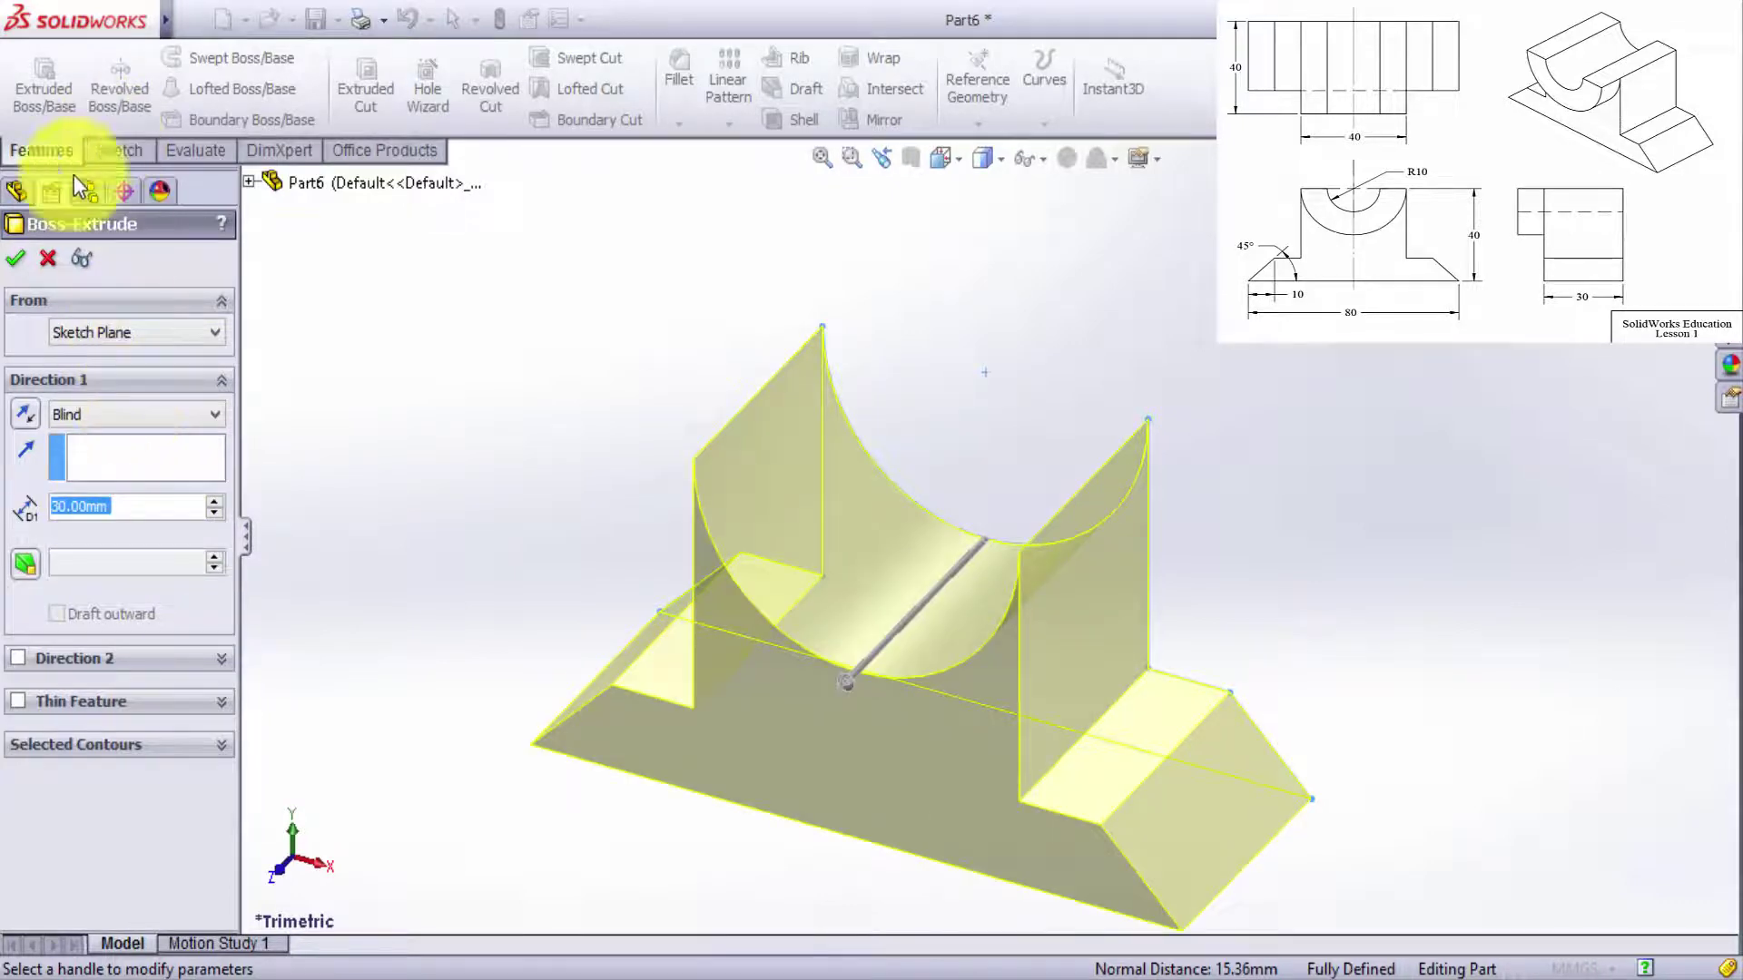
Accept the 30 mm extrusion as Boss-Extrude1 and orbit to inspect the block's back.
{"action": "left_click", "coordinate": [21, 259]}
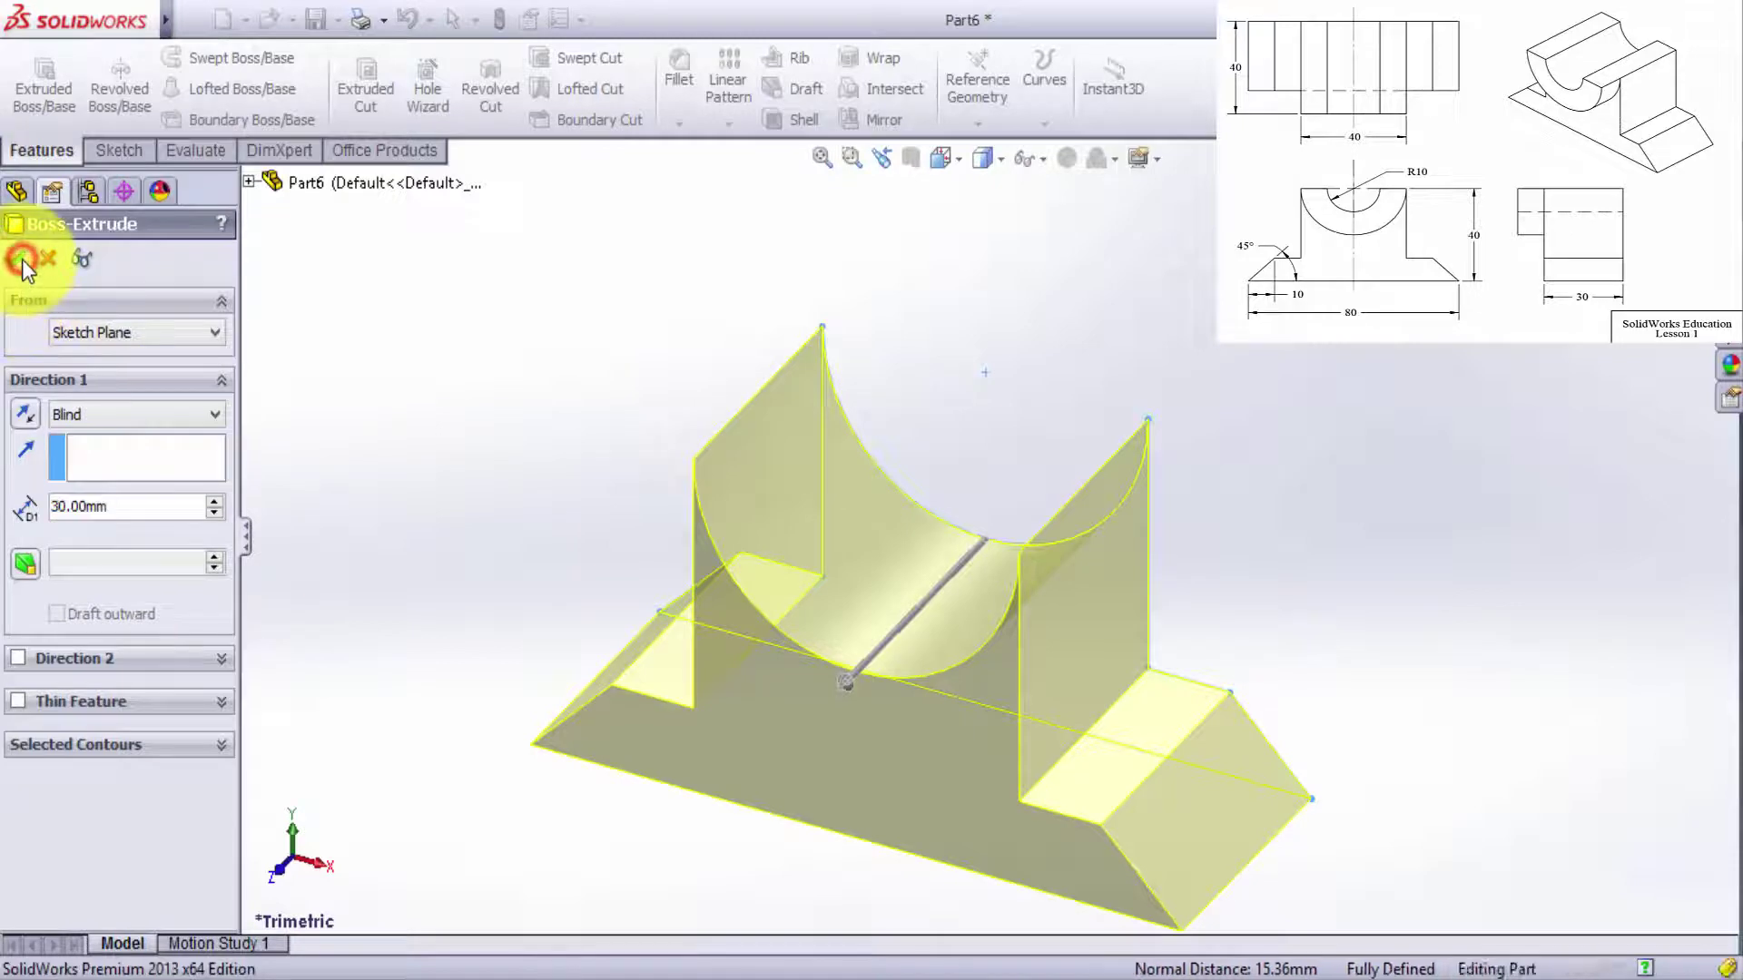
{"action": "scroll", "coordinate": [934, 591], "scroll_direction": "down", "scroll_amount": 3}
{"action": "scroll", "coordinate": [994, 526], "scroll_direction": "up", "scroll_amount": 4}
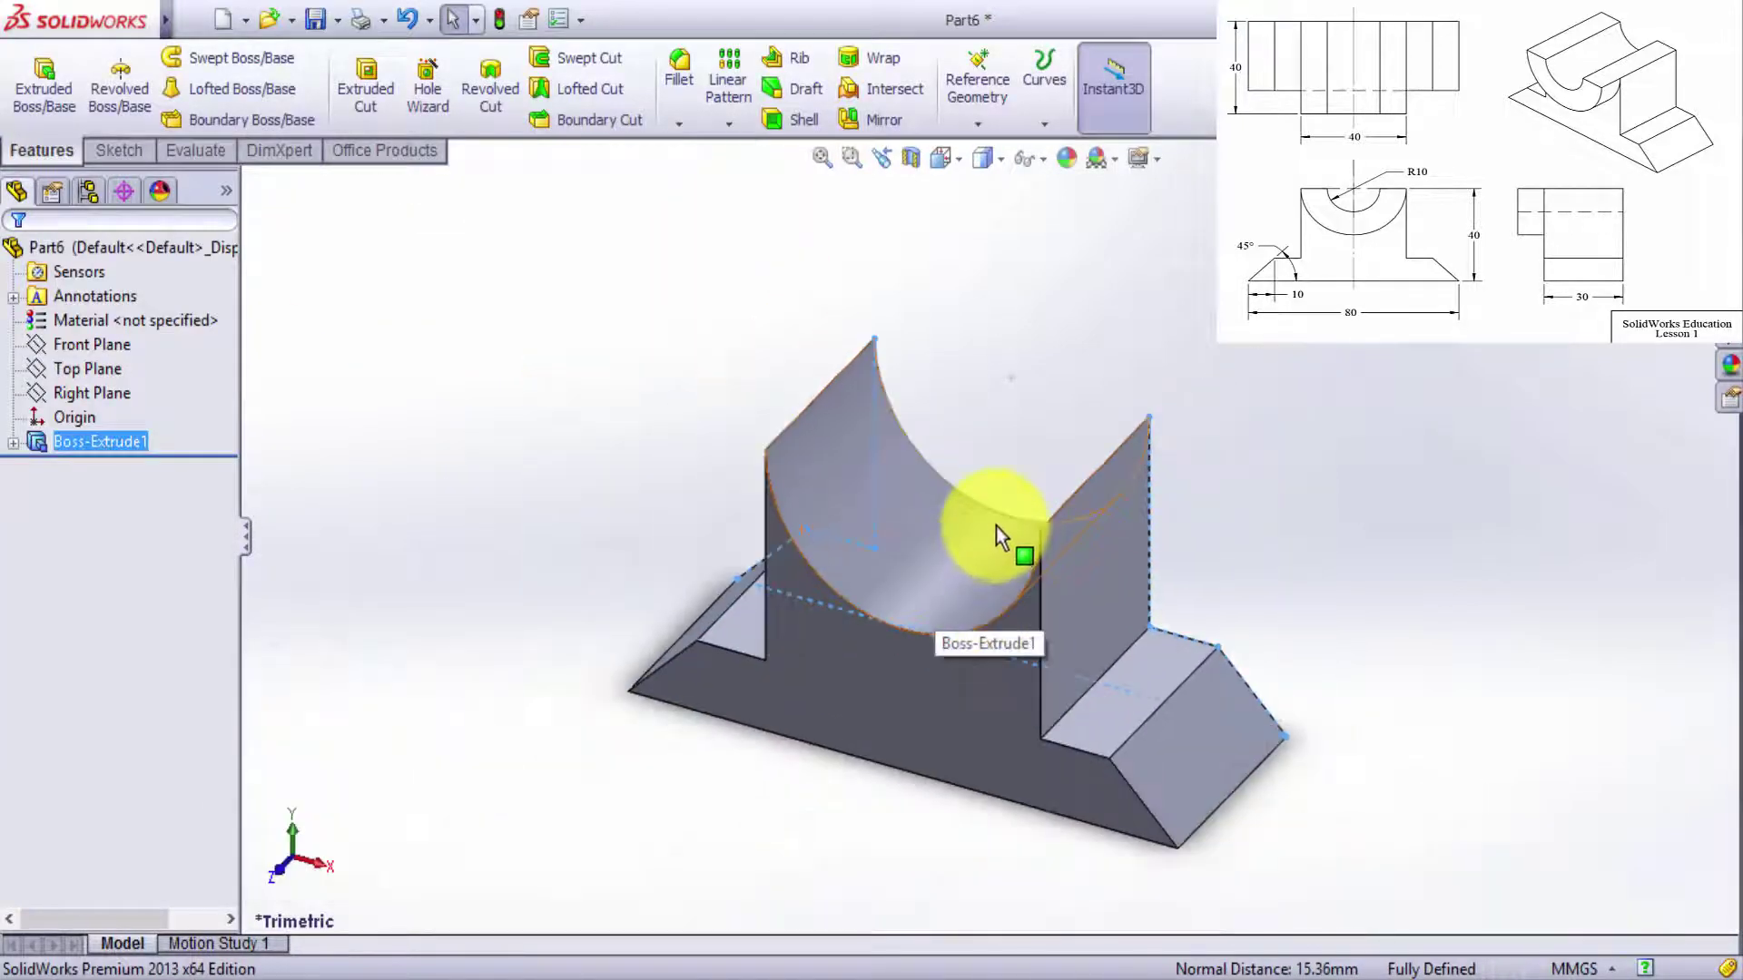
{"action": "mouse_move", "coordinate": [1133, 595]}
{"action": "middle_mouse_down"}
{"action": "mouse_move", "coordinate": [1011, 583]}
{"action": "mouse_move", "coordinate": [1042, 603]}
{"action": "mouse_move", "coordinate": [949, 650]}
{"action": "mouse_move", "coordinate": [1011, 516]}
{"action": "middle_mouse_up"}
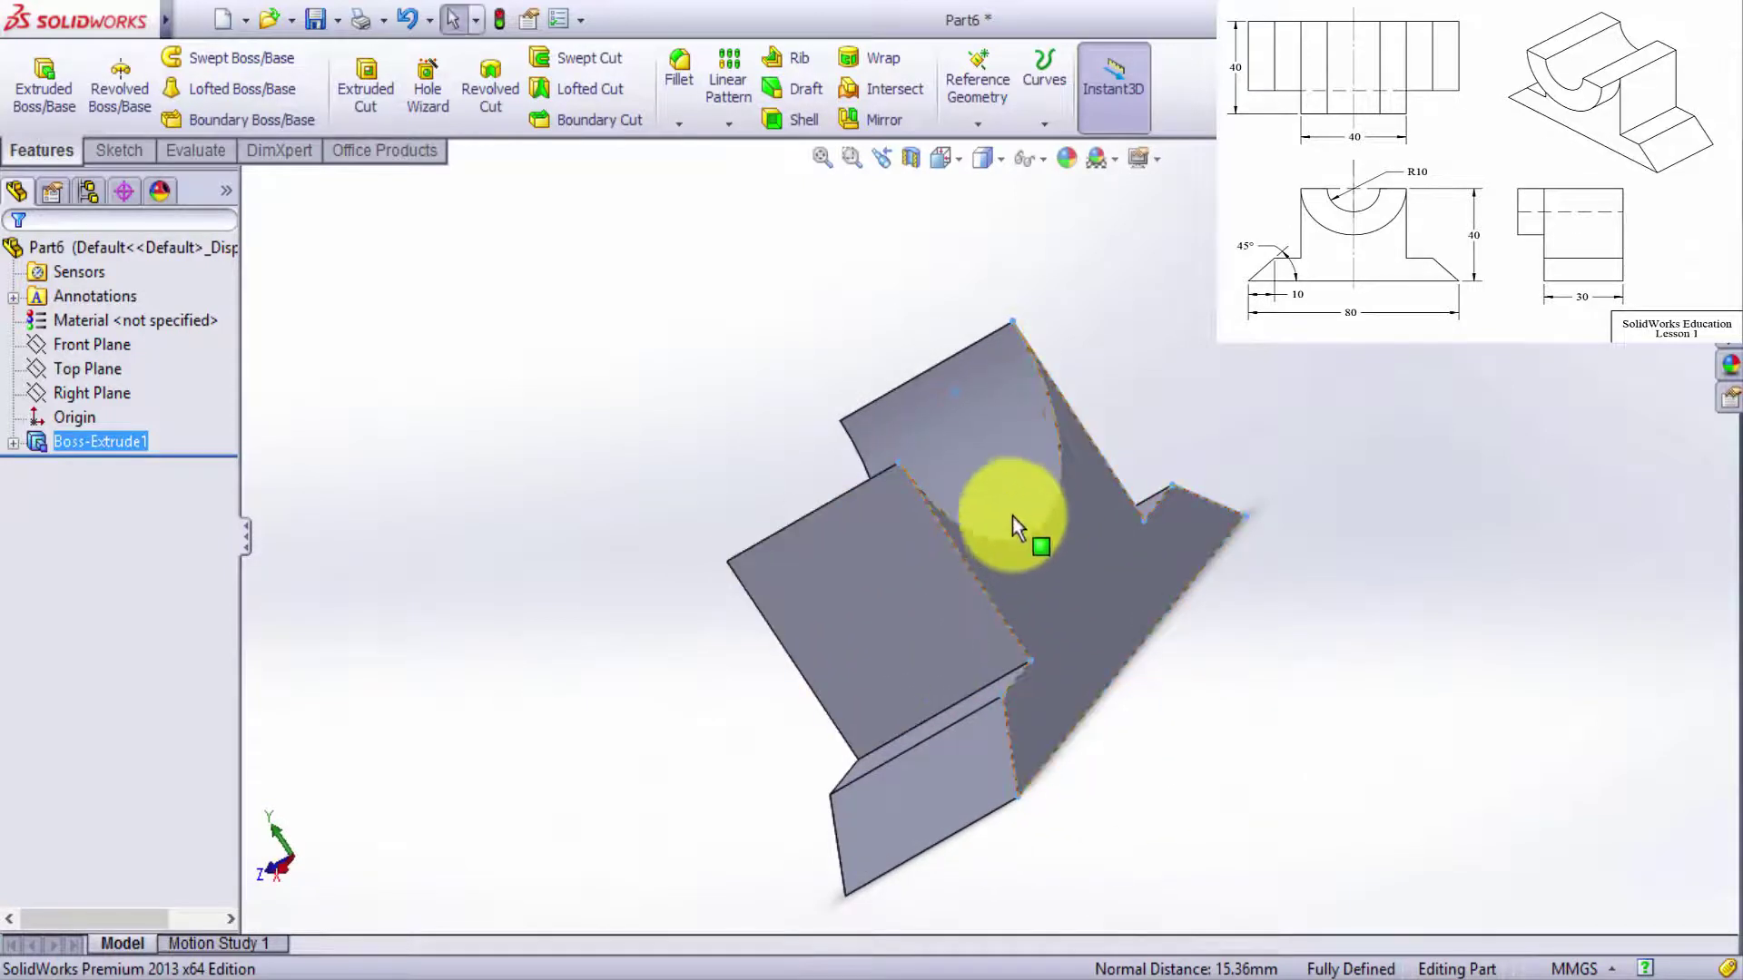
{"action": "left_click", "coordinate": [1011, 515]}
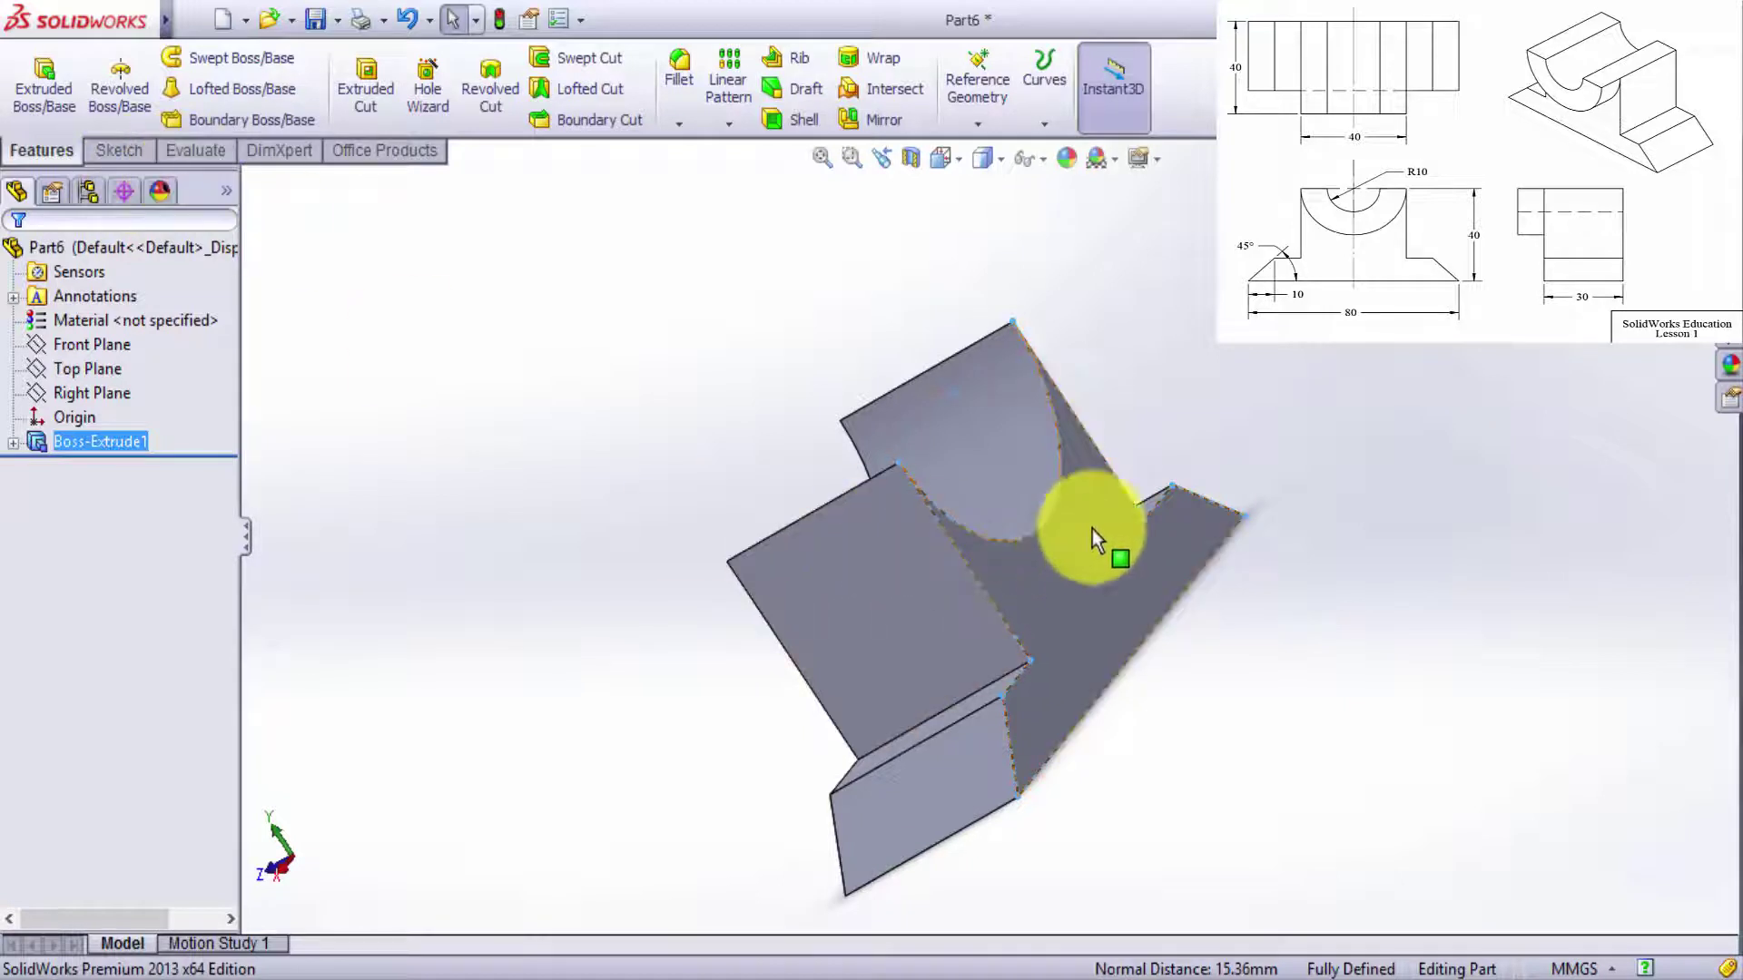
{"action": "left_click", "coordinate": [410, 497]}
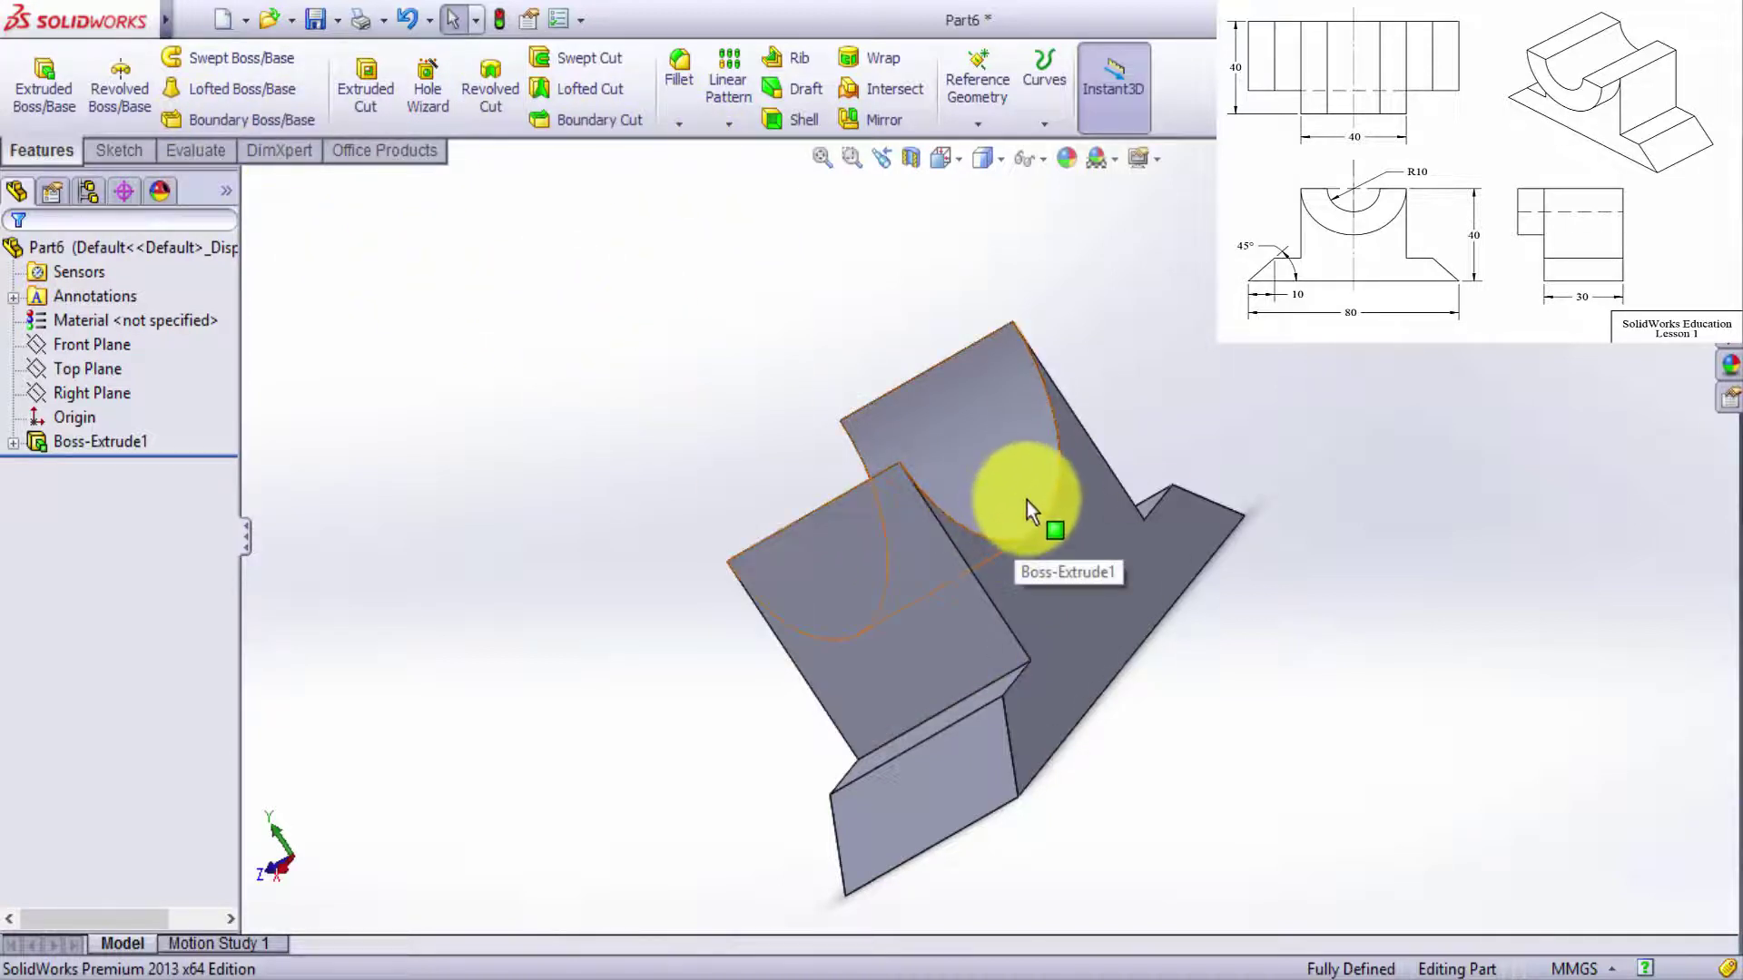
Open Sketch3 on the saddle-shaped back face and view it Normal To.
{"action": "left_click", "coordinate": [1091, 542]}
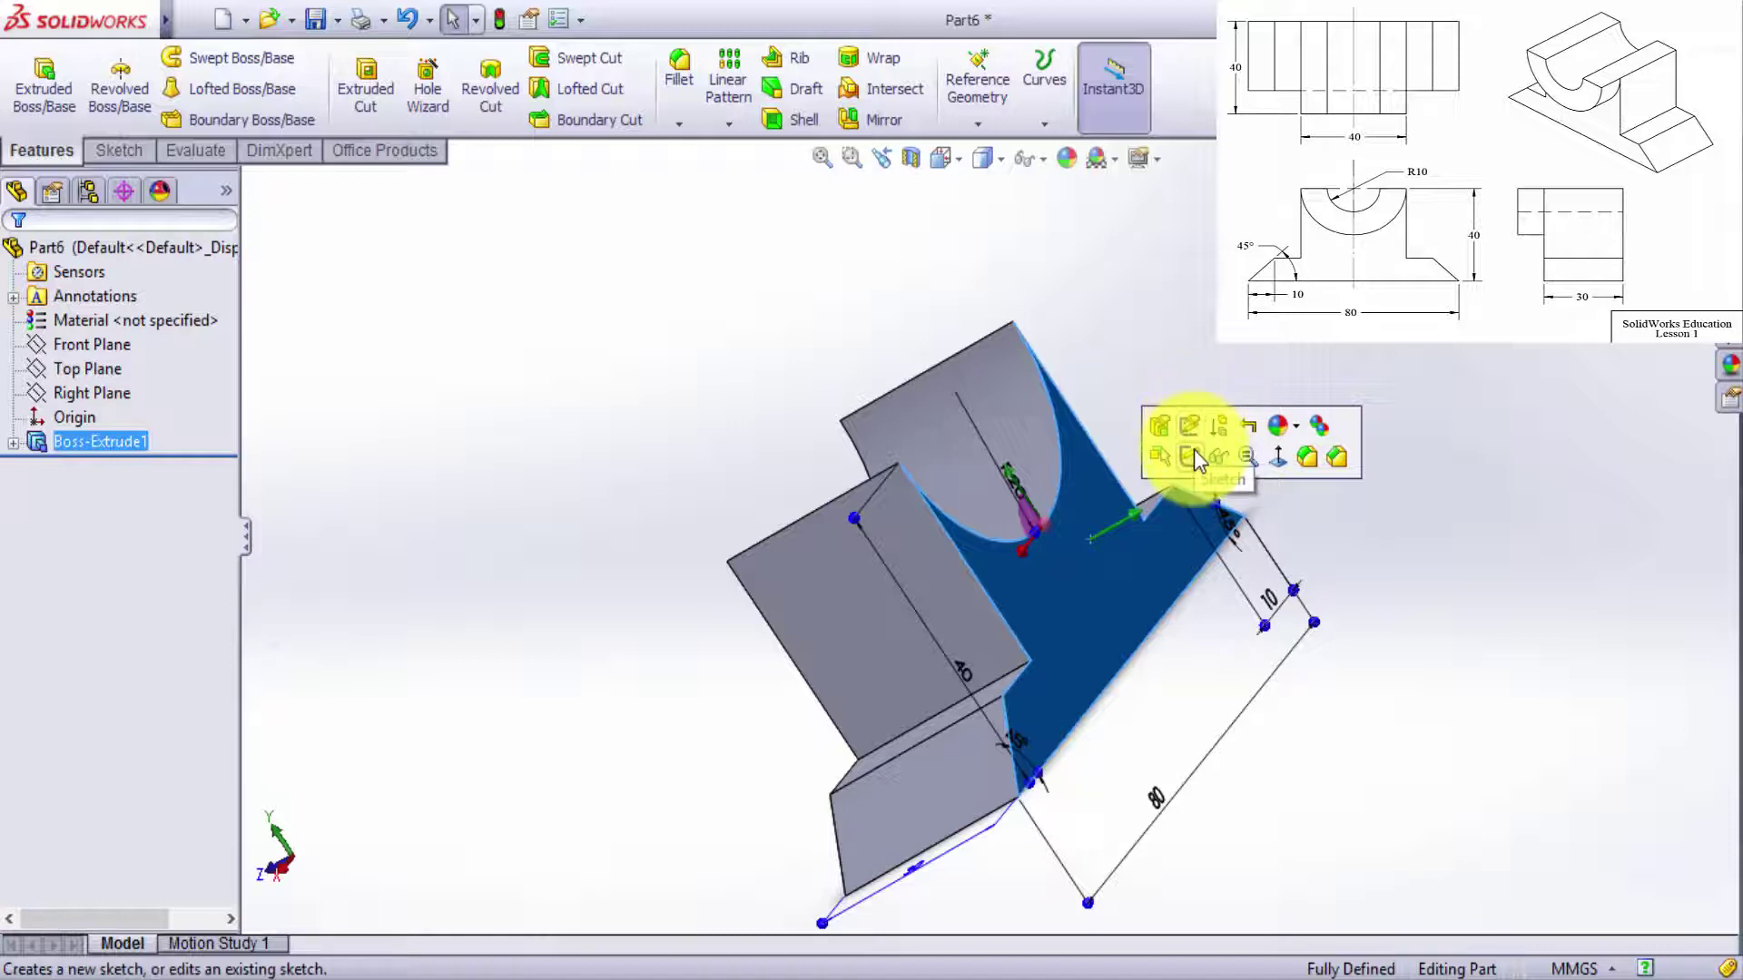
{"action": "left_click", "coordinate": [1195, 453]}
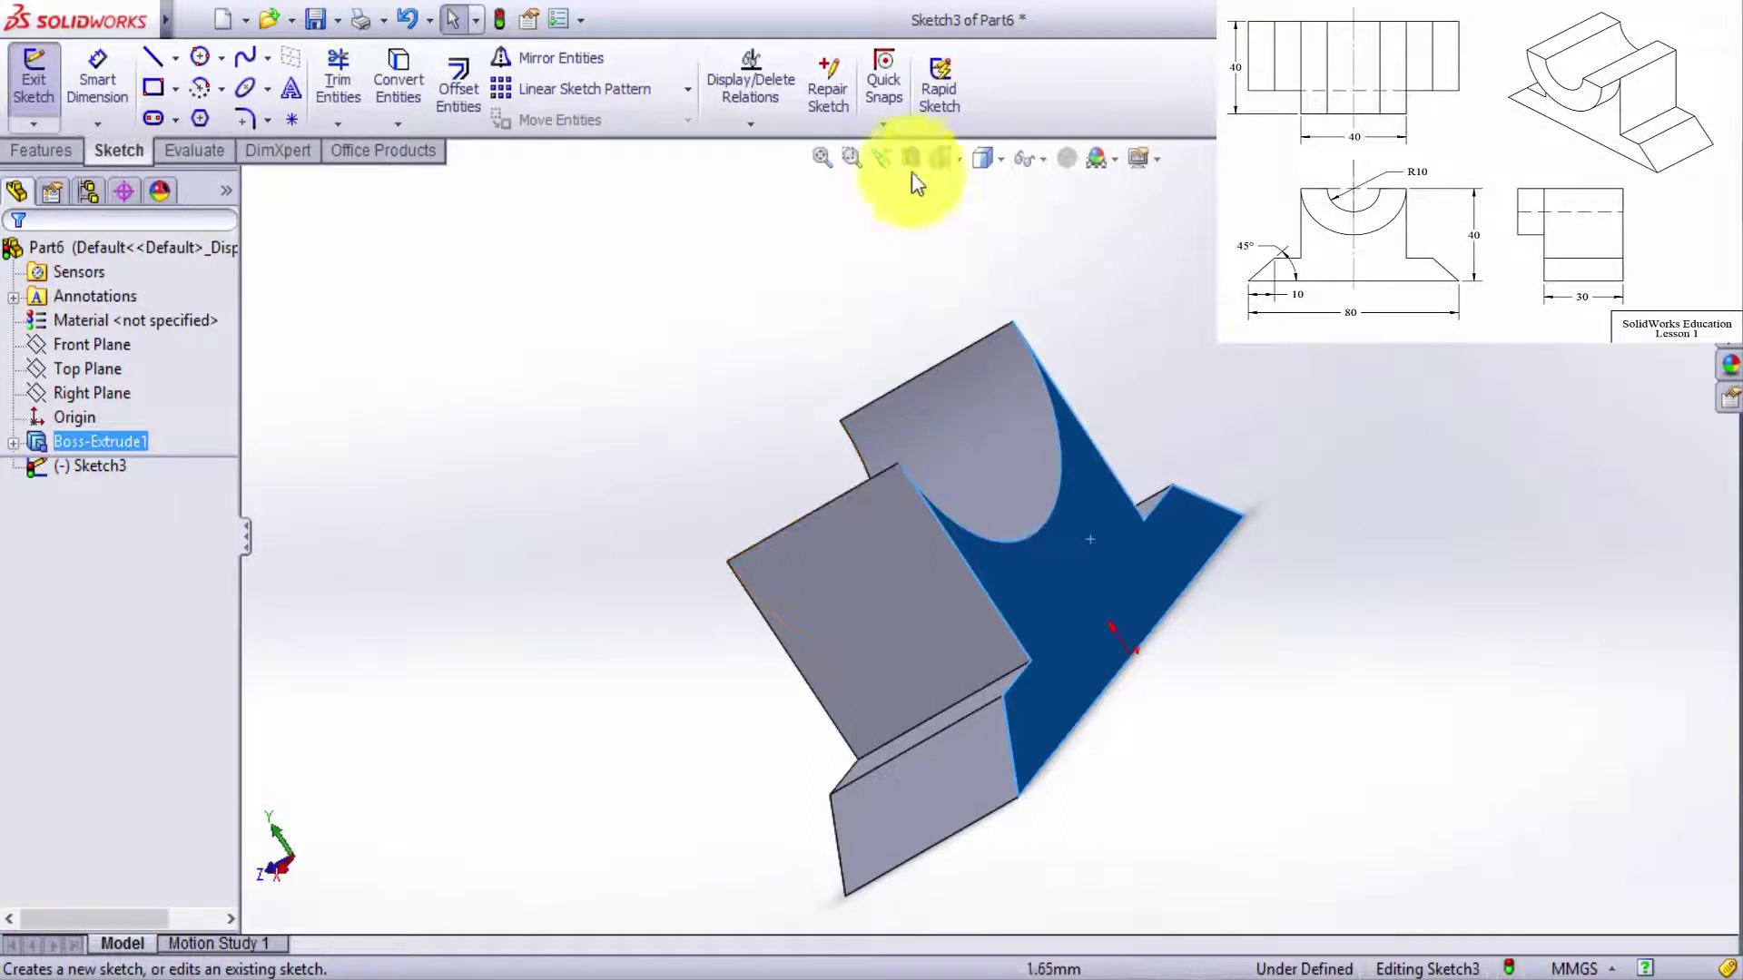
{"action": "left_click", "coordinate": [953, 156]}
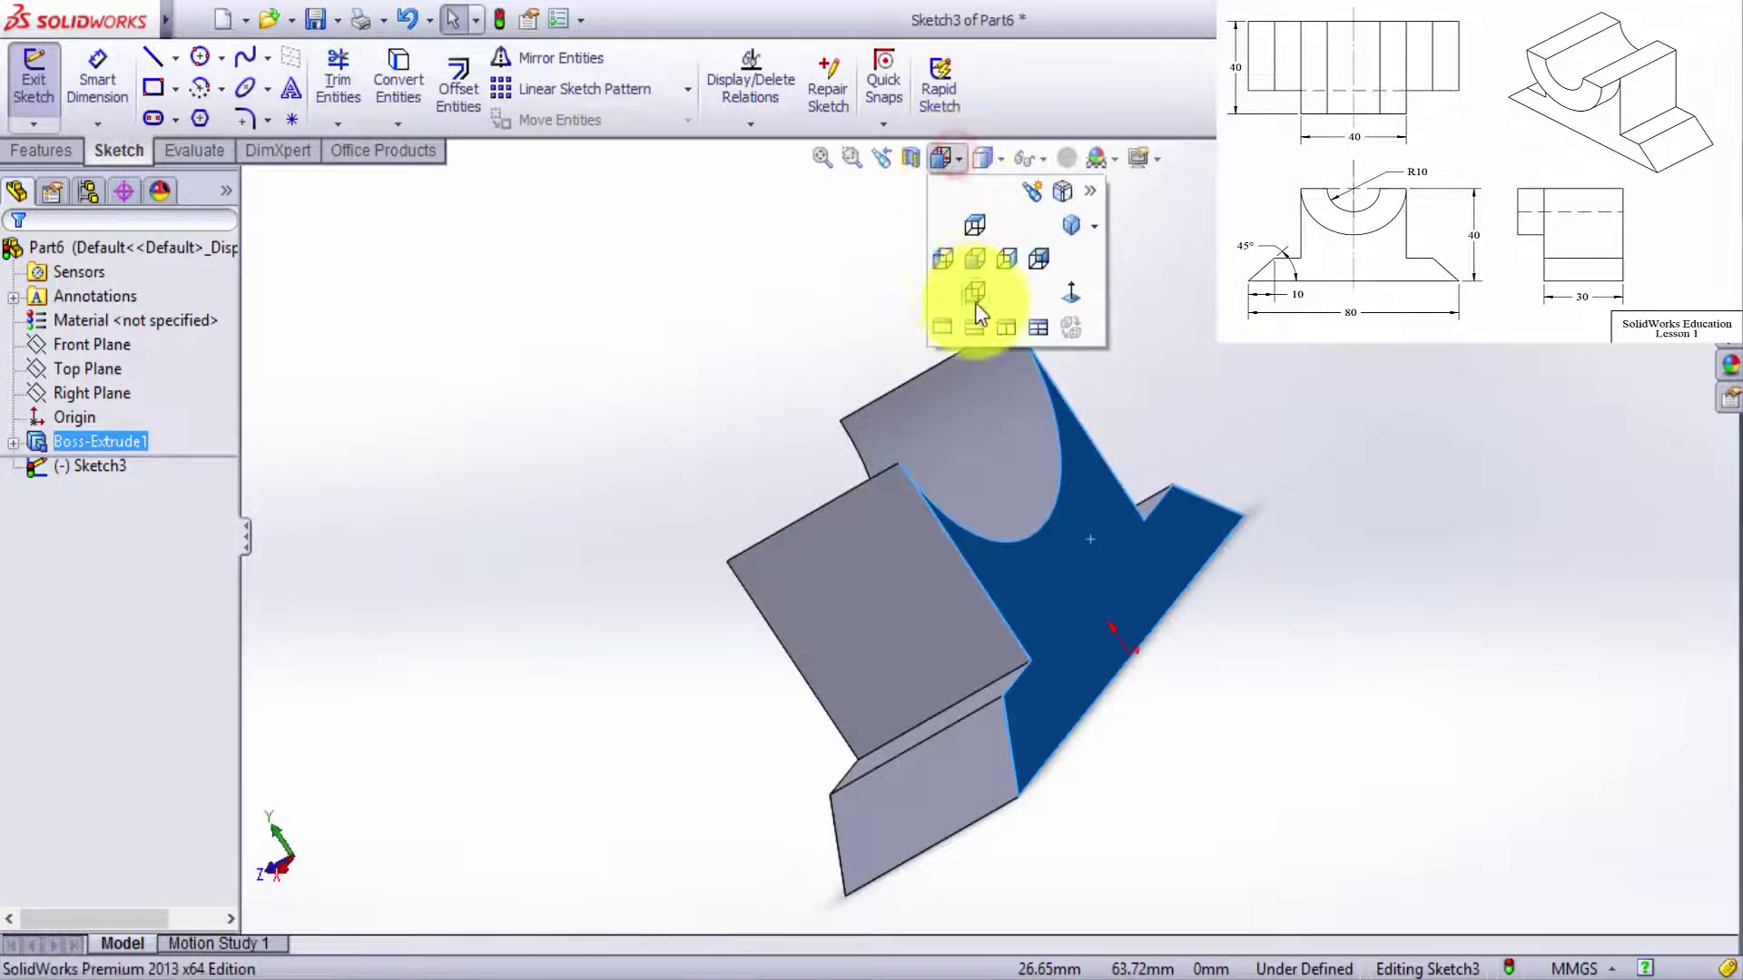
{"action": "left_click", "coordinate": [1072, 294]}
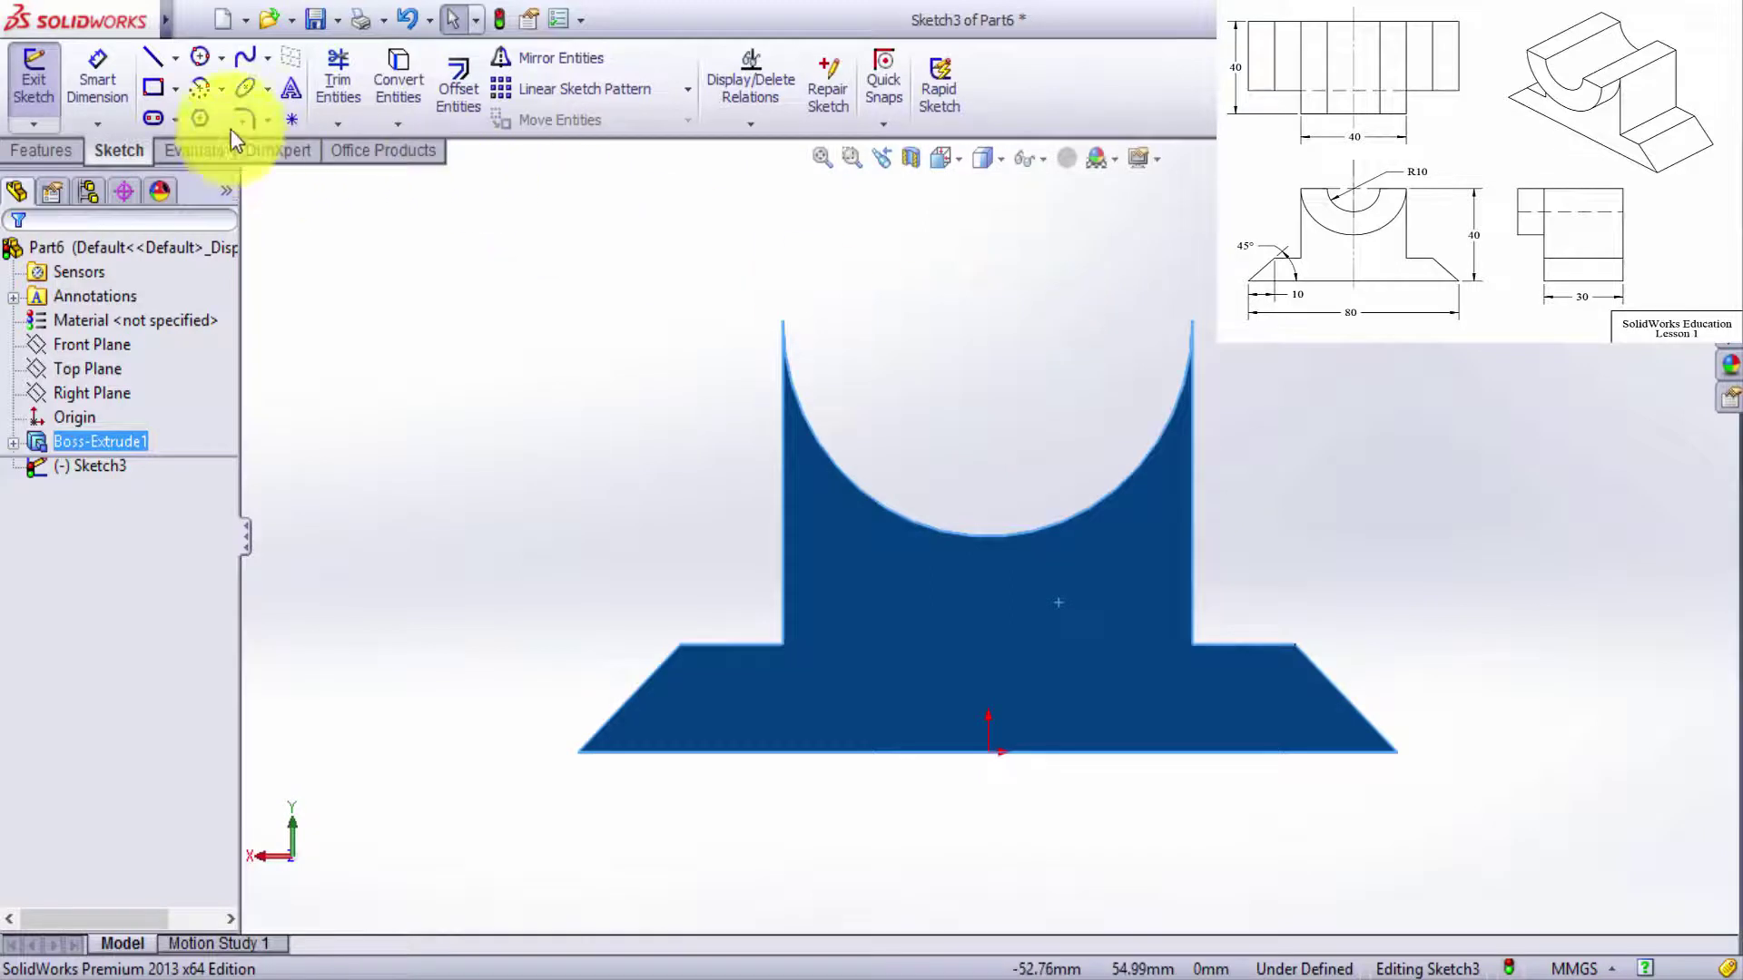
{"action": "left_click", "coordinate": [530, 425]}
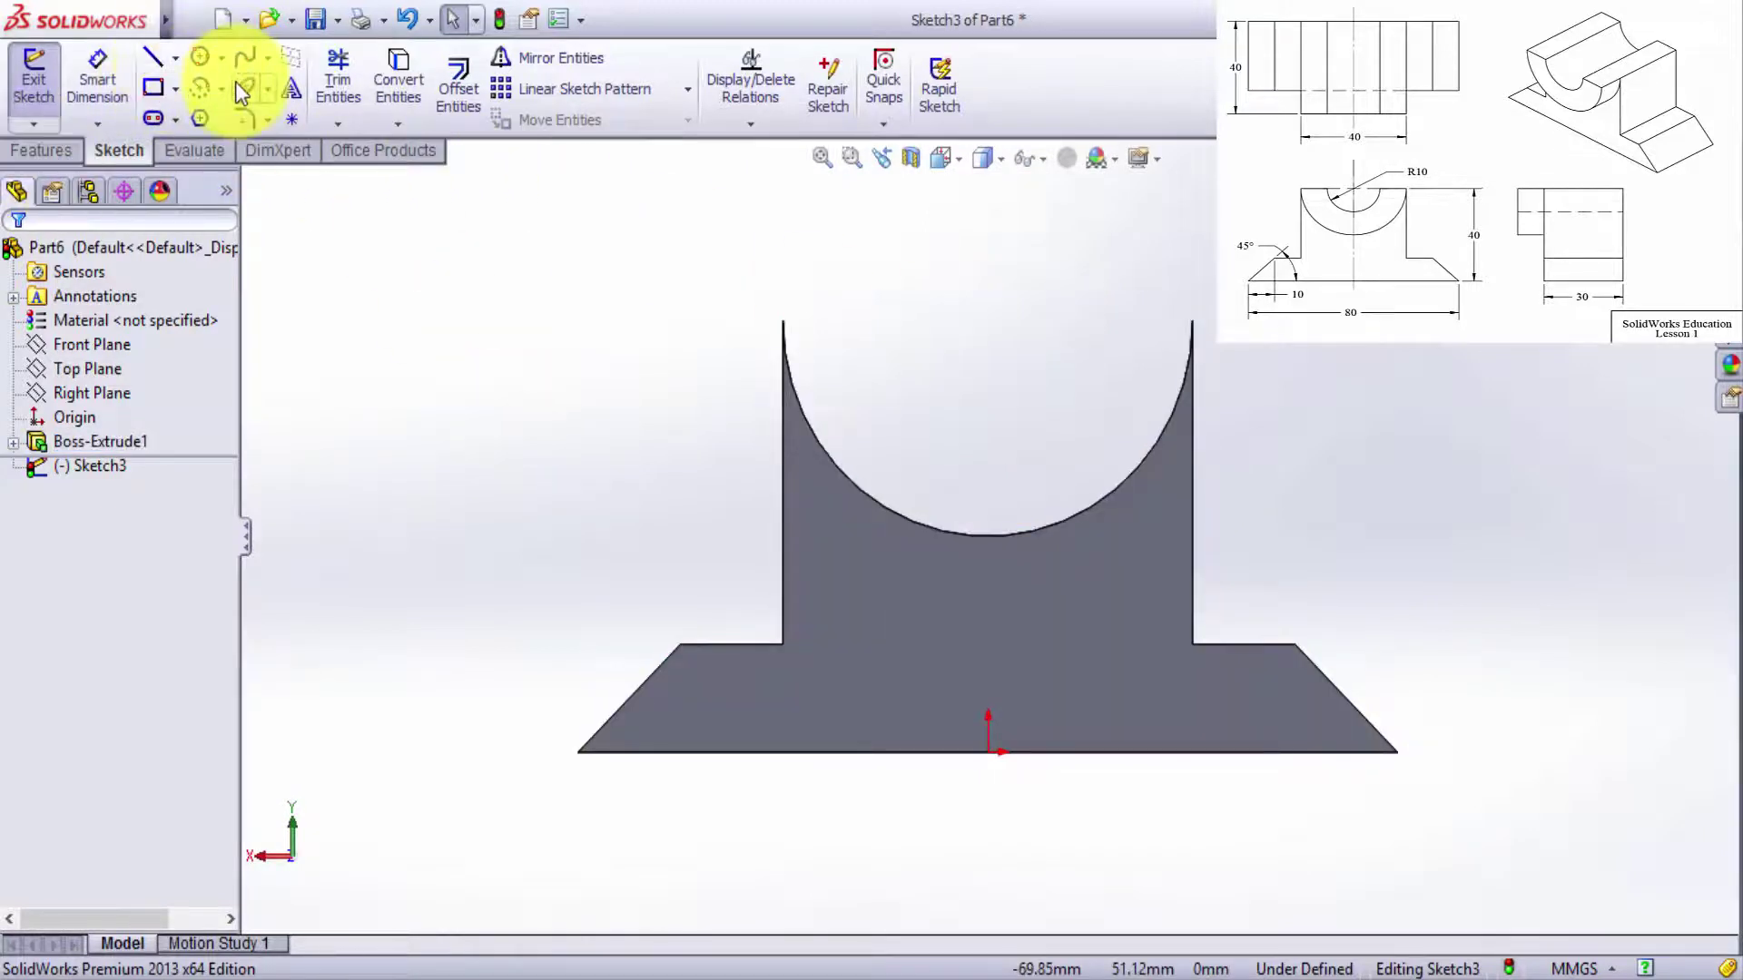
Draw a 3-point arc inside the saddle.
{"action": "left_click", "coordinate": [200, 88]}
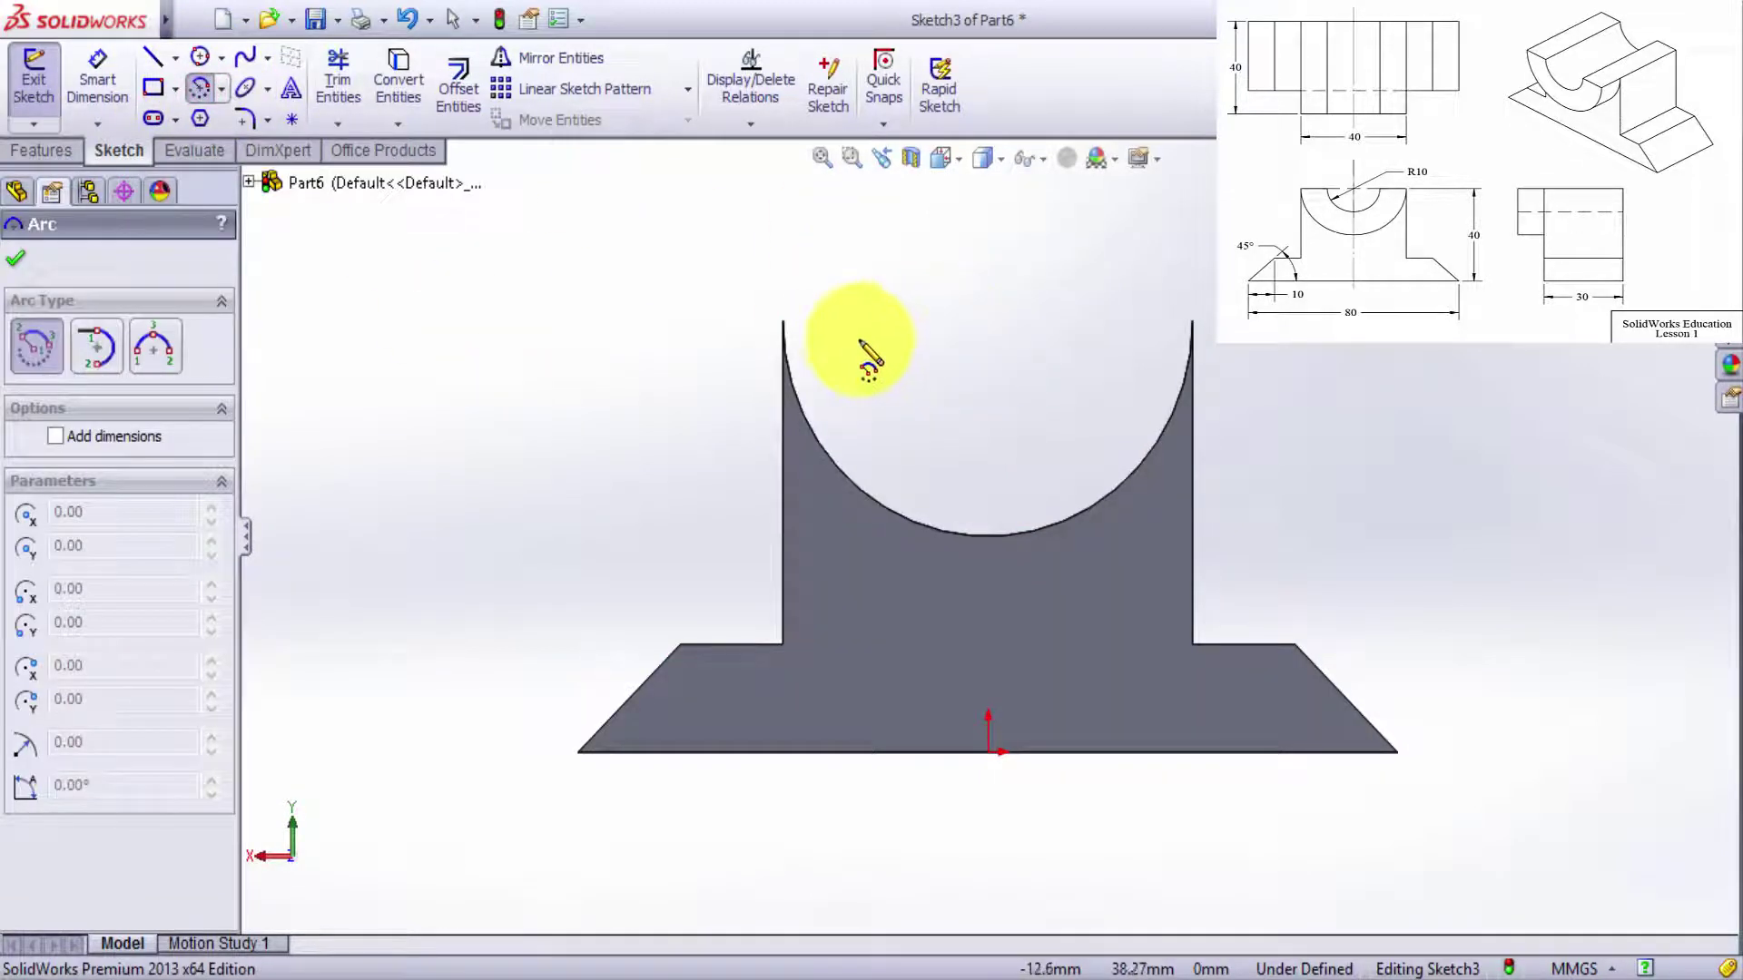
{"action": "left_click", "coordinate": [154, 349]}
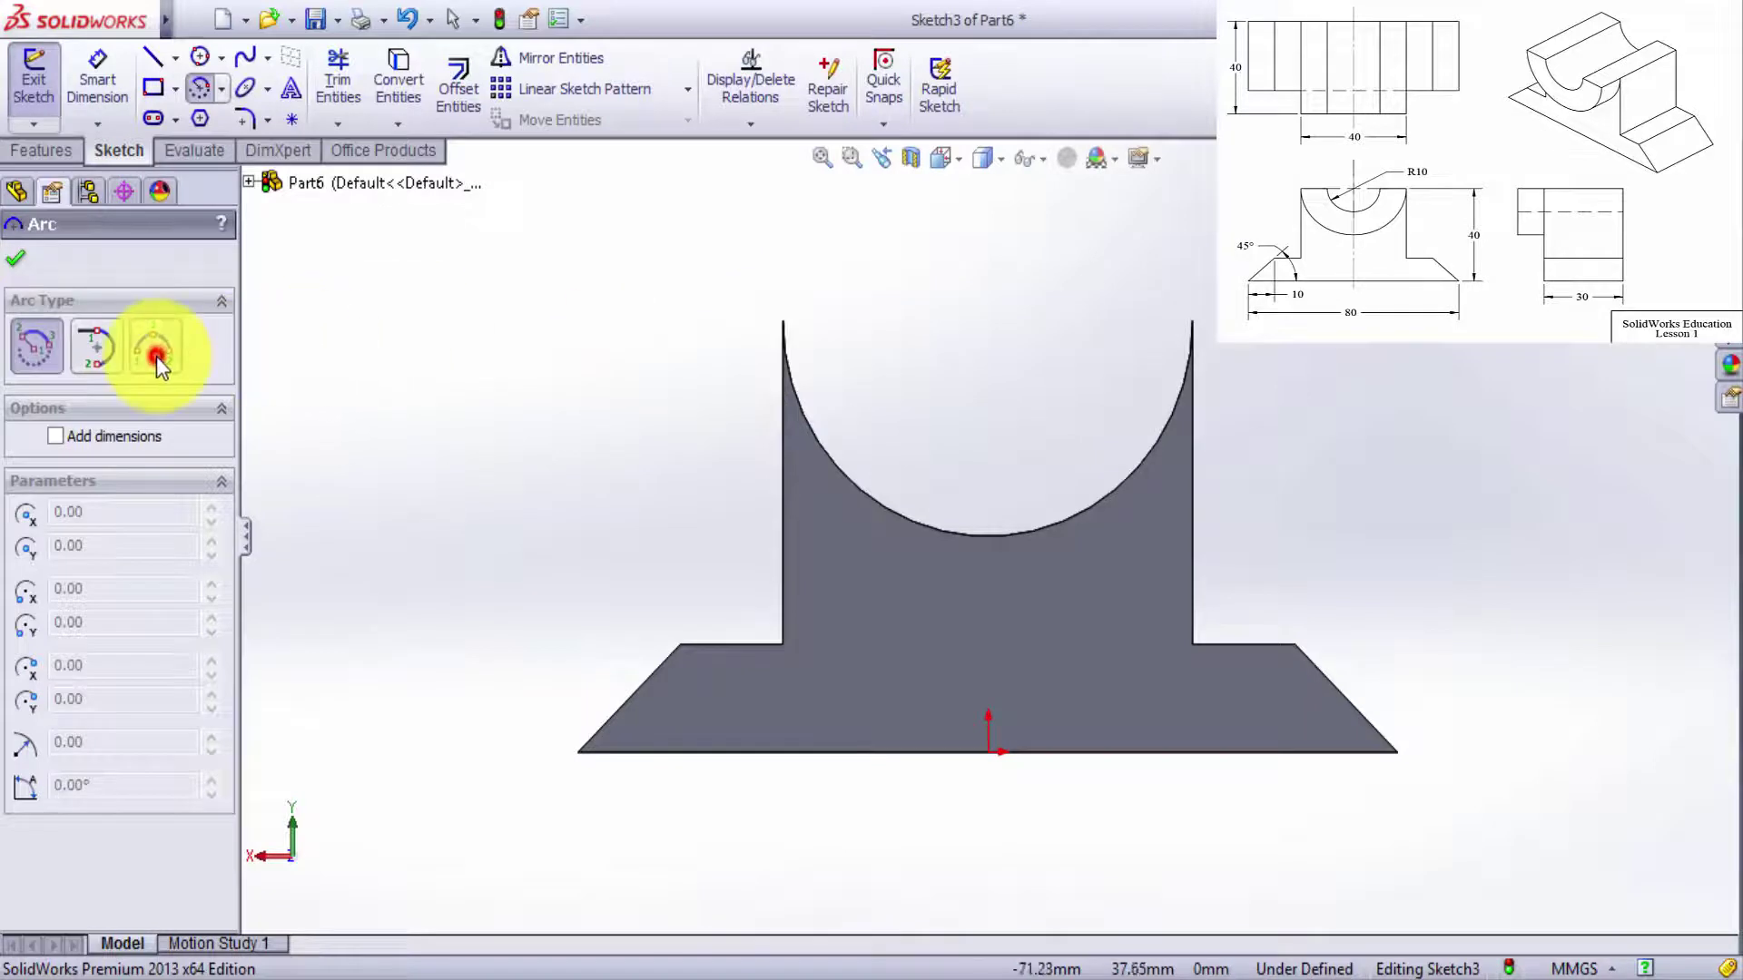
{"action": "left_click", "coordinate": [885, 323]}
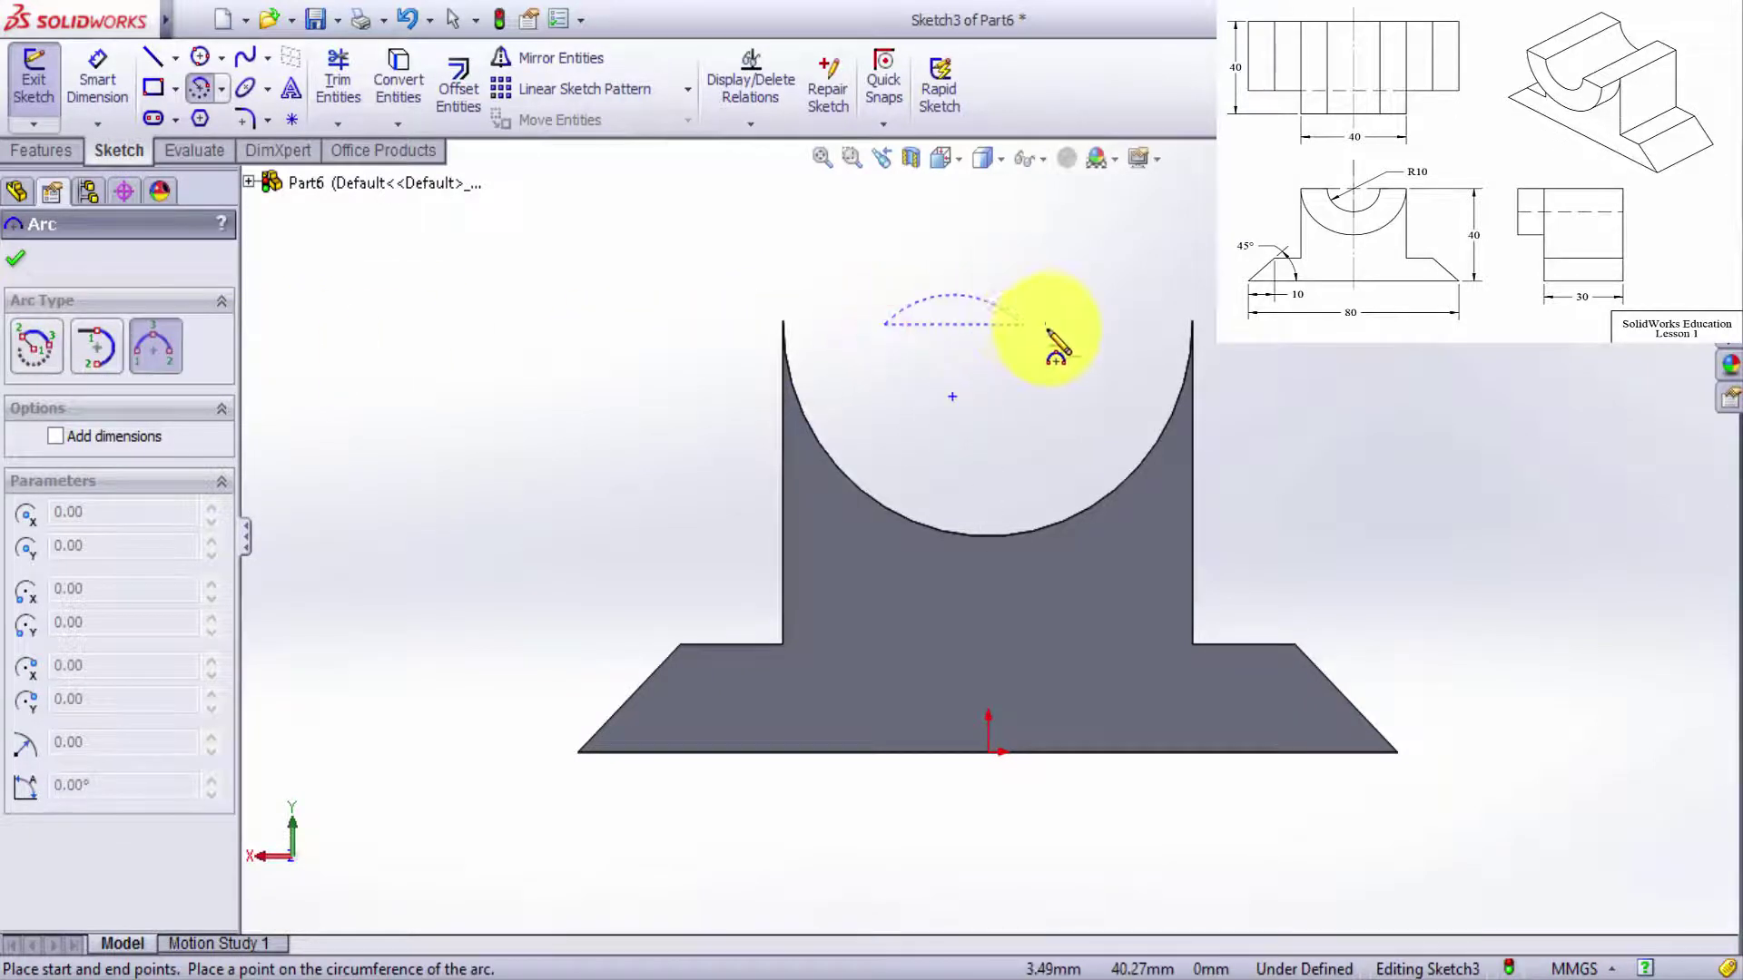
{"action": "left_click", "coordinate": [1100, 339]}
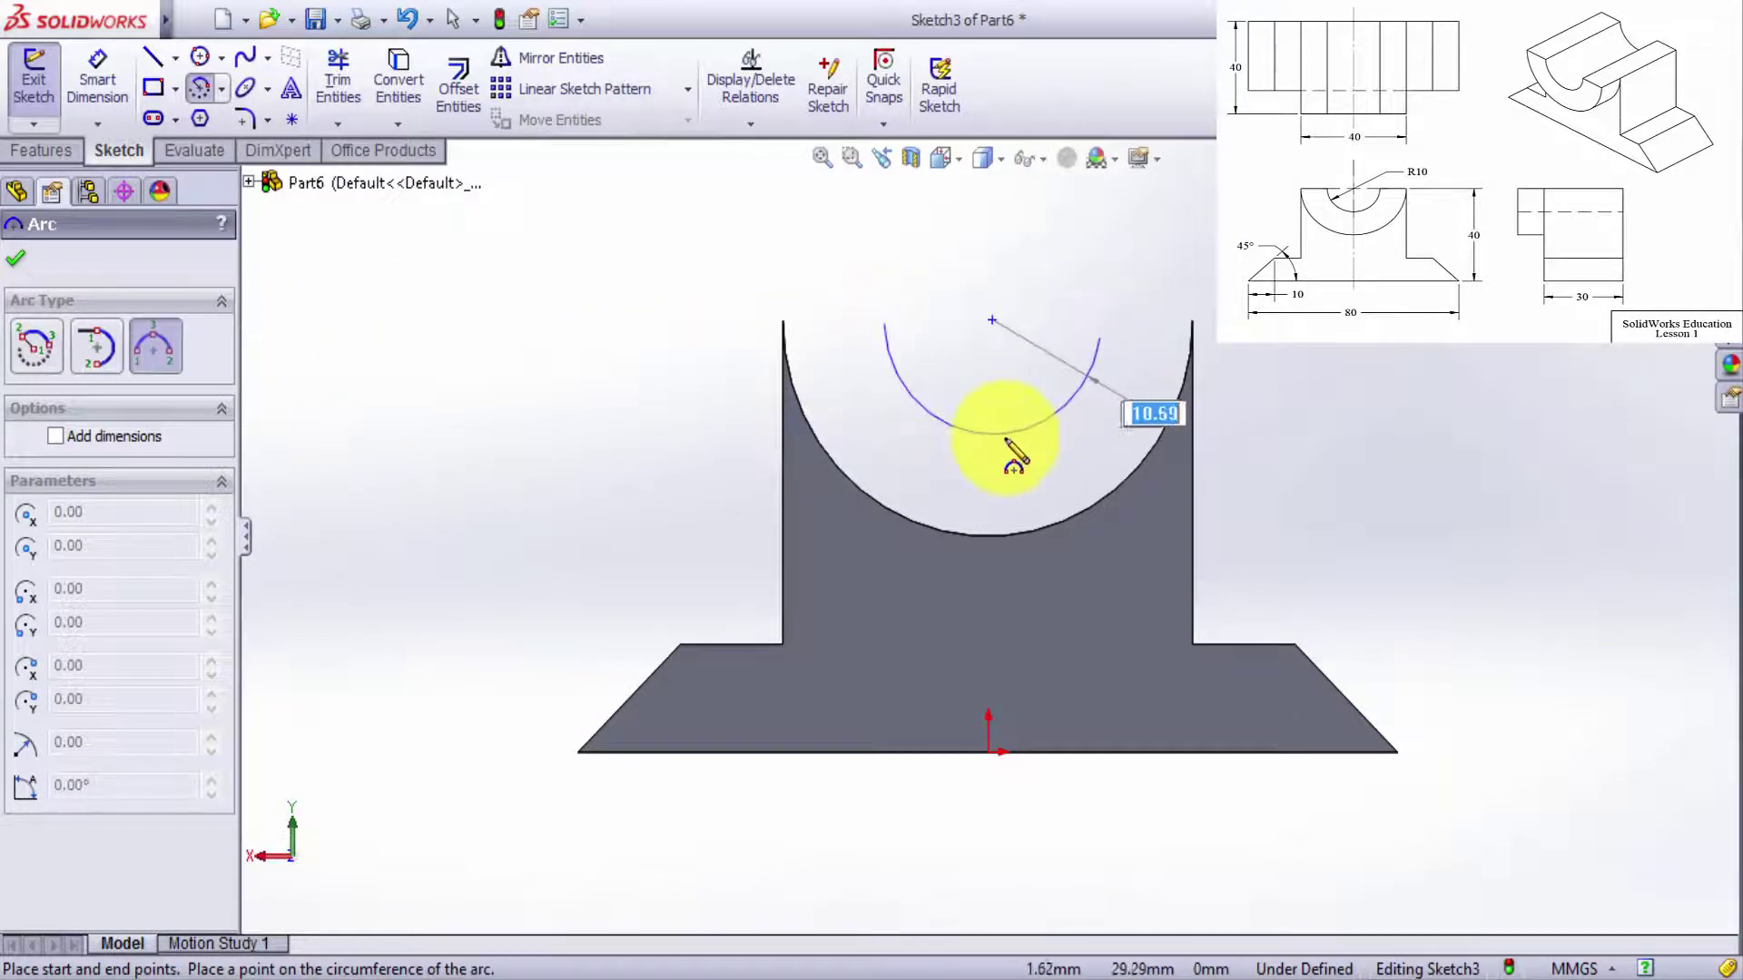
{"action": "left_click", "coordinate": [995, 469]}
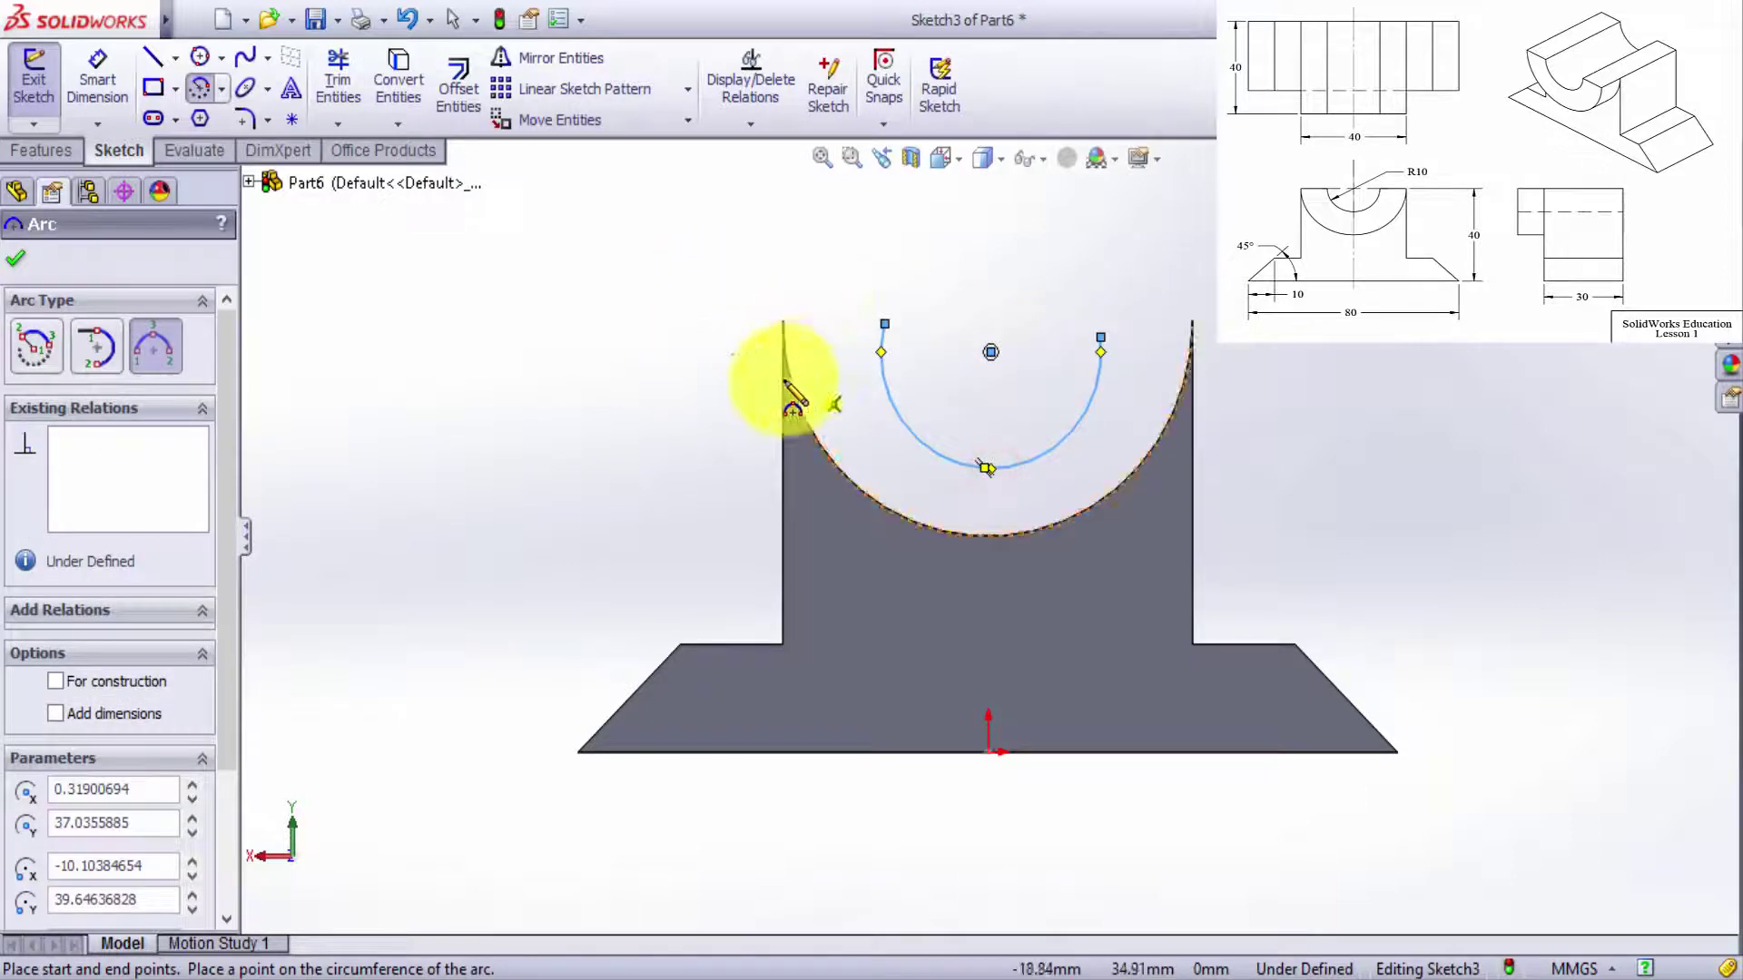
{"action": "key", "text": "Escape"}
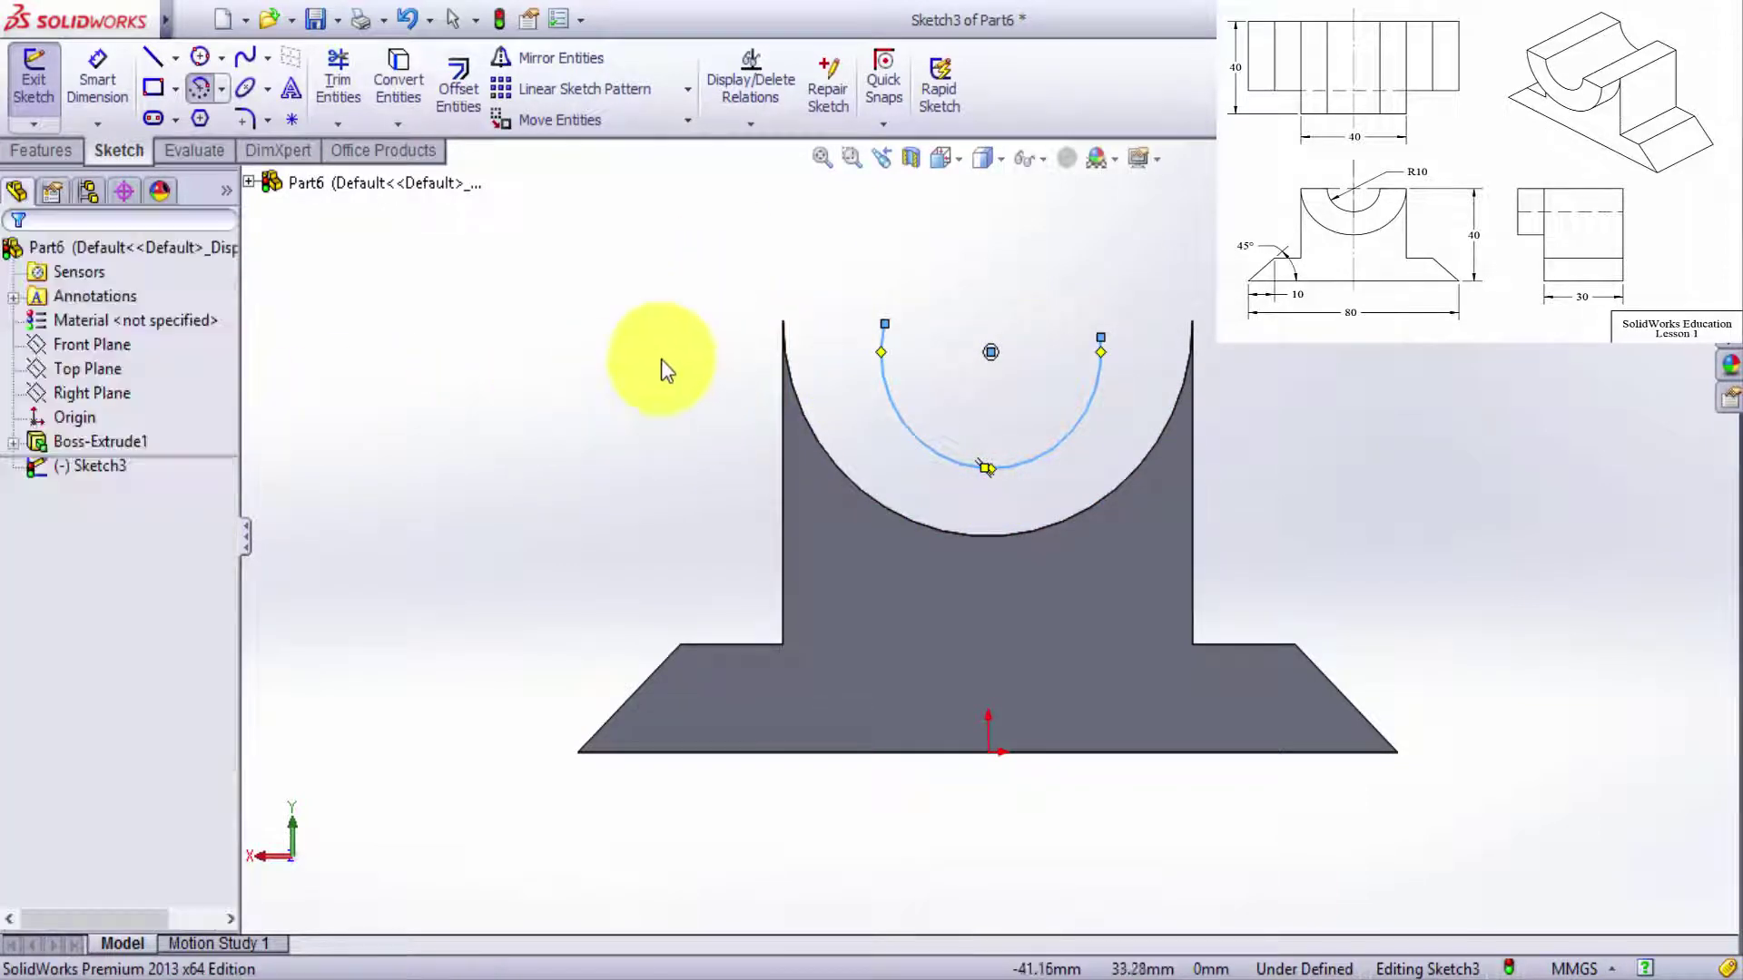
Make each arc endpoint Horizontal with the saddle's matching top corner.
{"action": "left_click", "coordinate": [891, 329]}
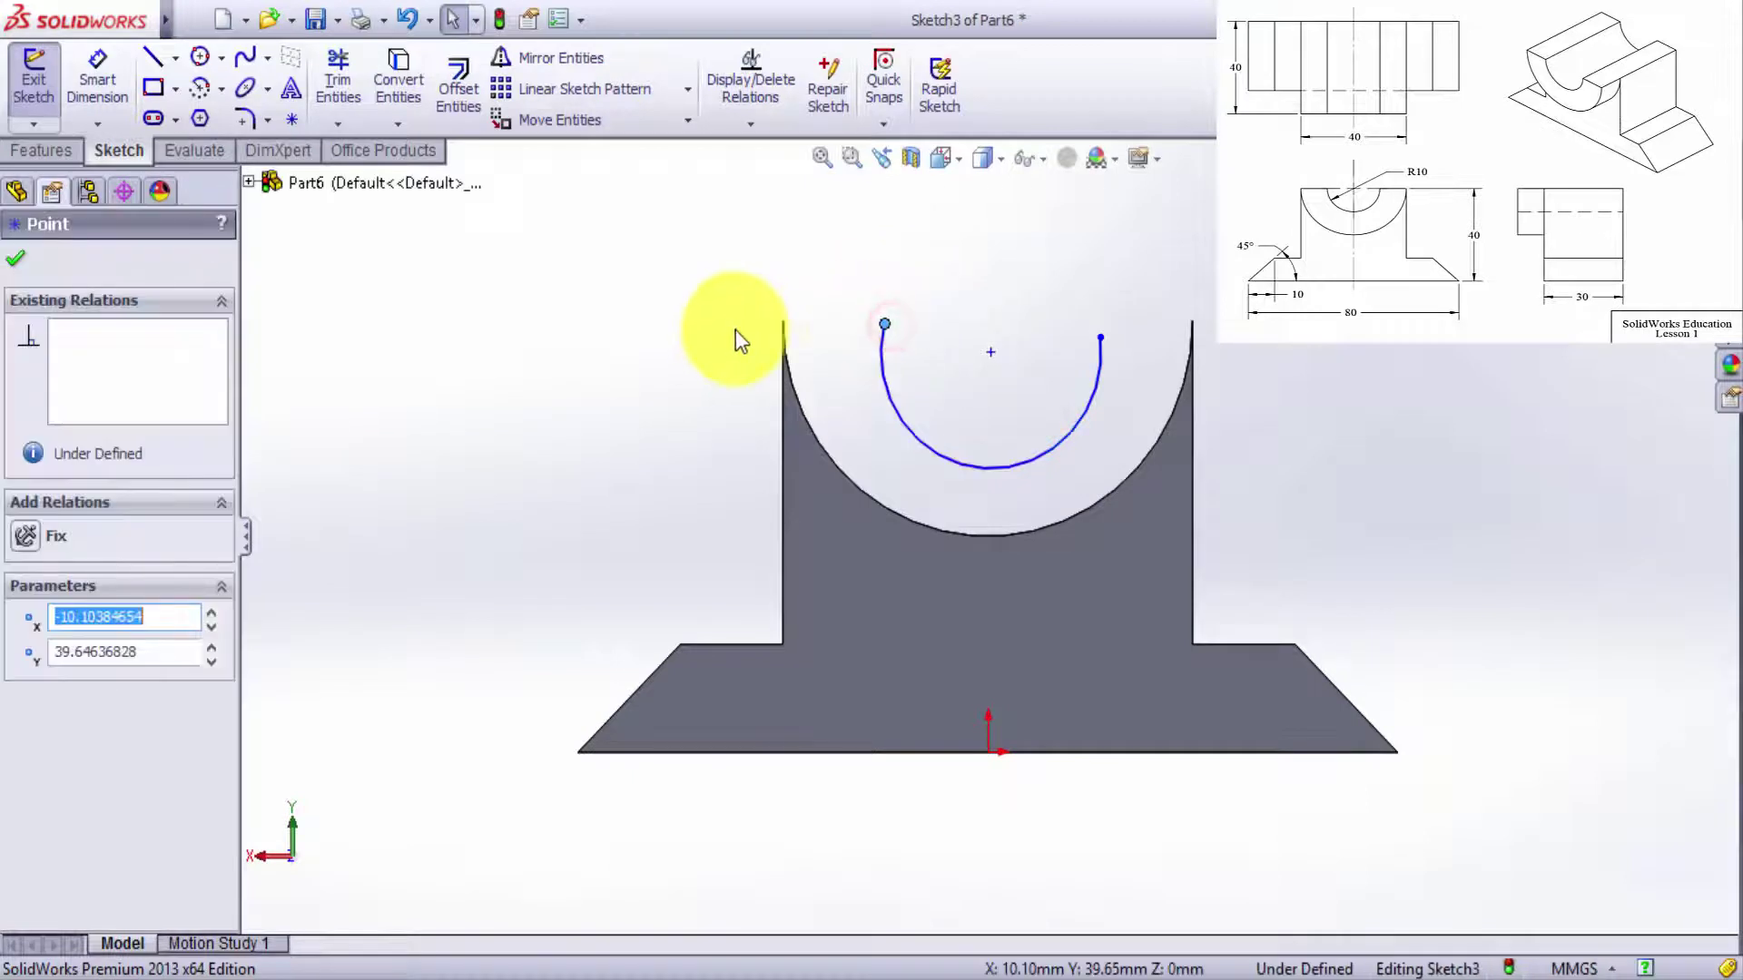
{"action": "left_click", "coordinate": [782, 323], "text": "ctrl"}
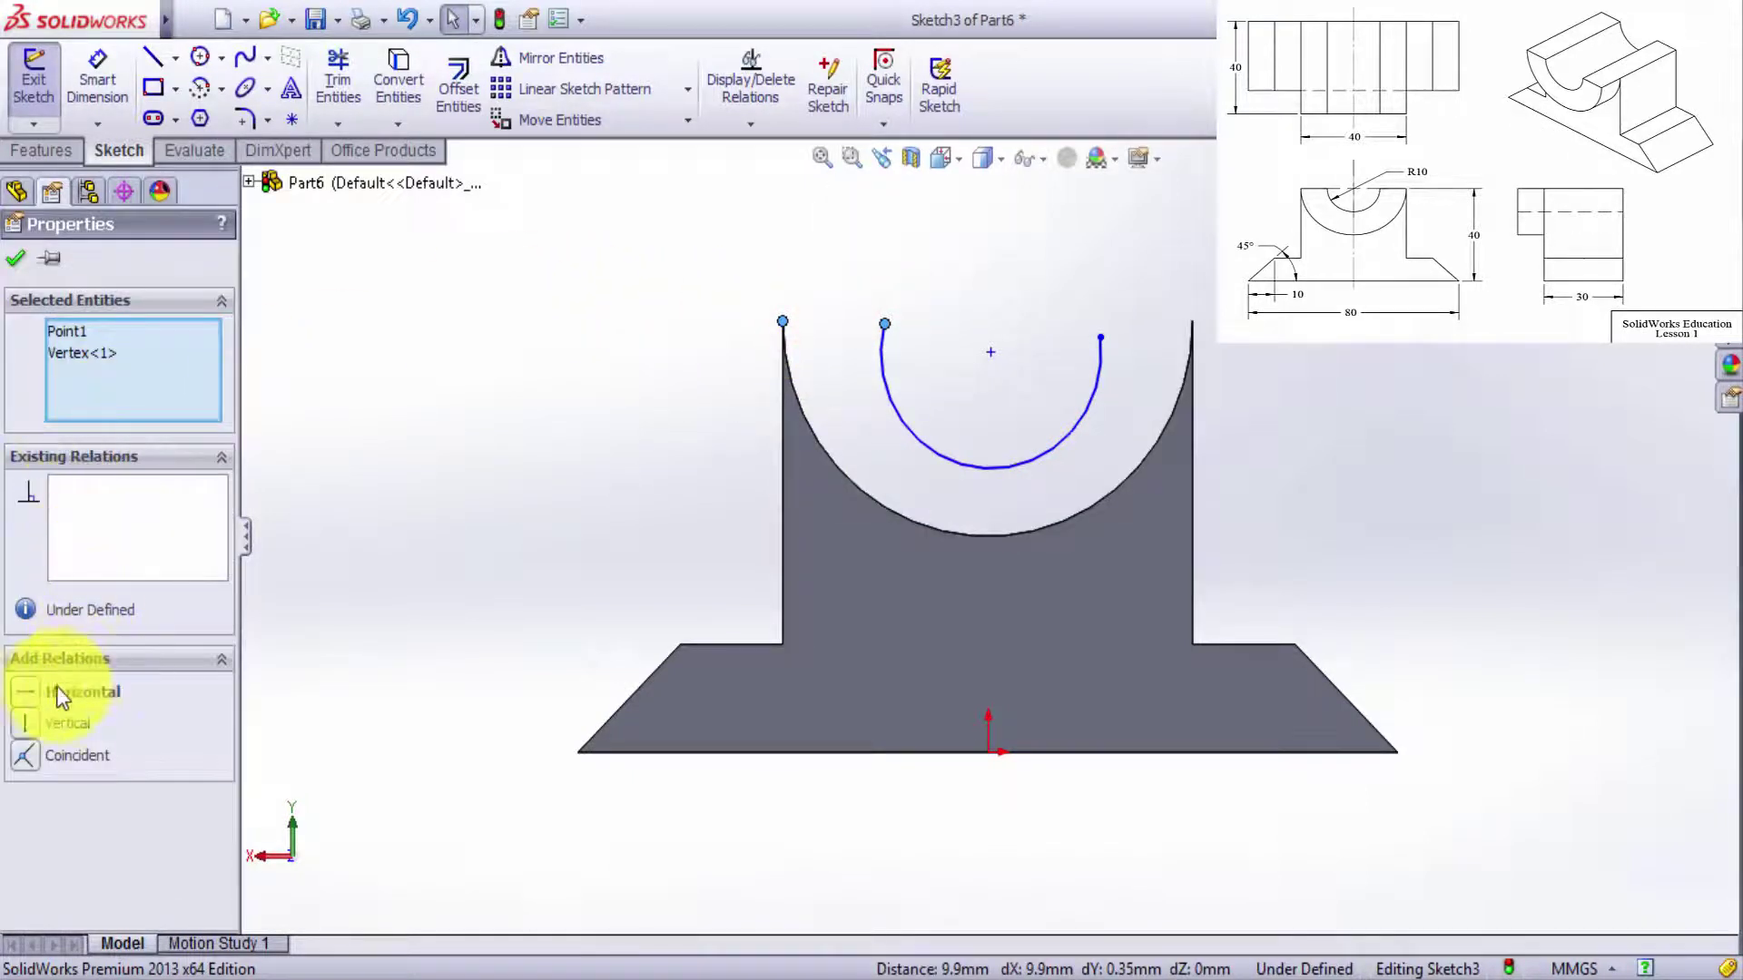
{"action": "left_click", "coordinate": [30, 697]}
{"action": "left_click", "coordinate": [1100, 336], "text": "ctrl"}
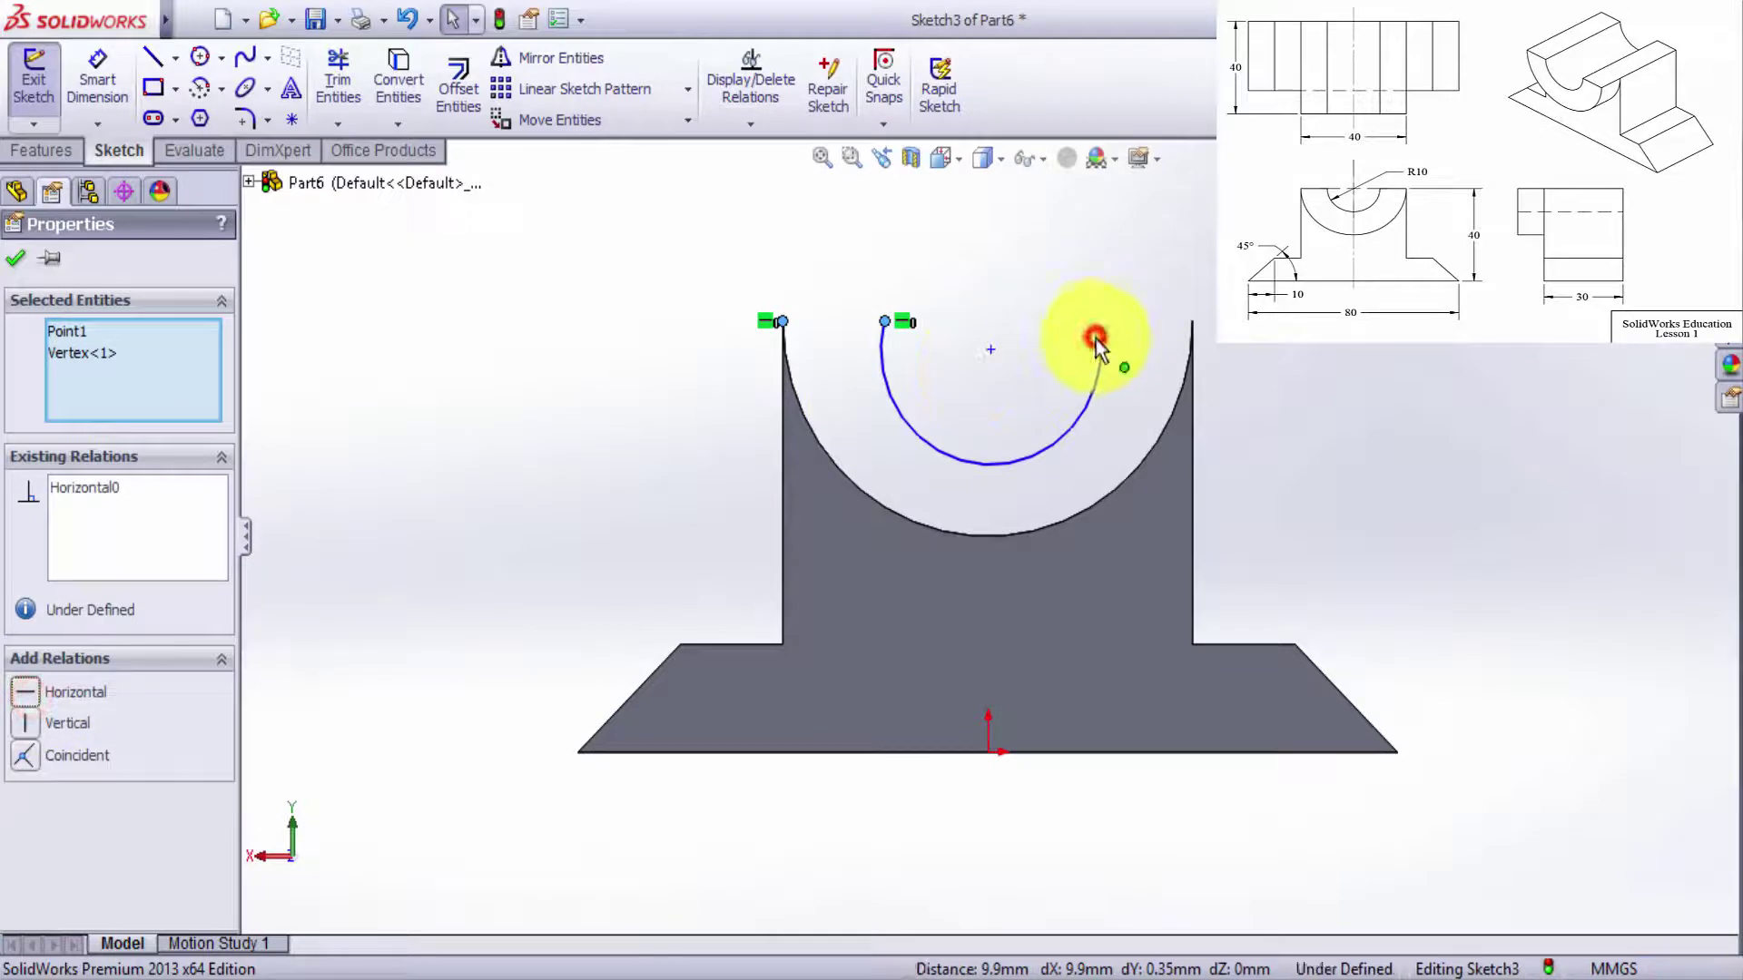
{"action": "left_click", "coordinate": [1190, 324], "text": "ctrl"}
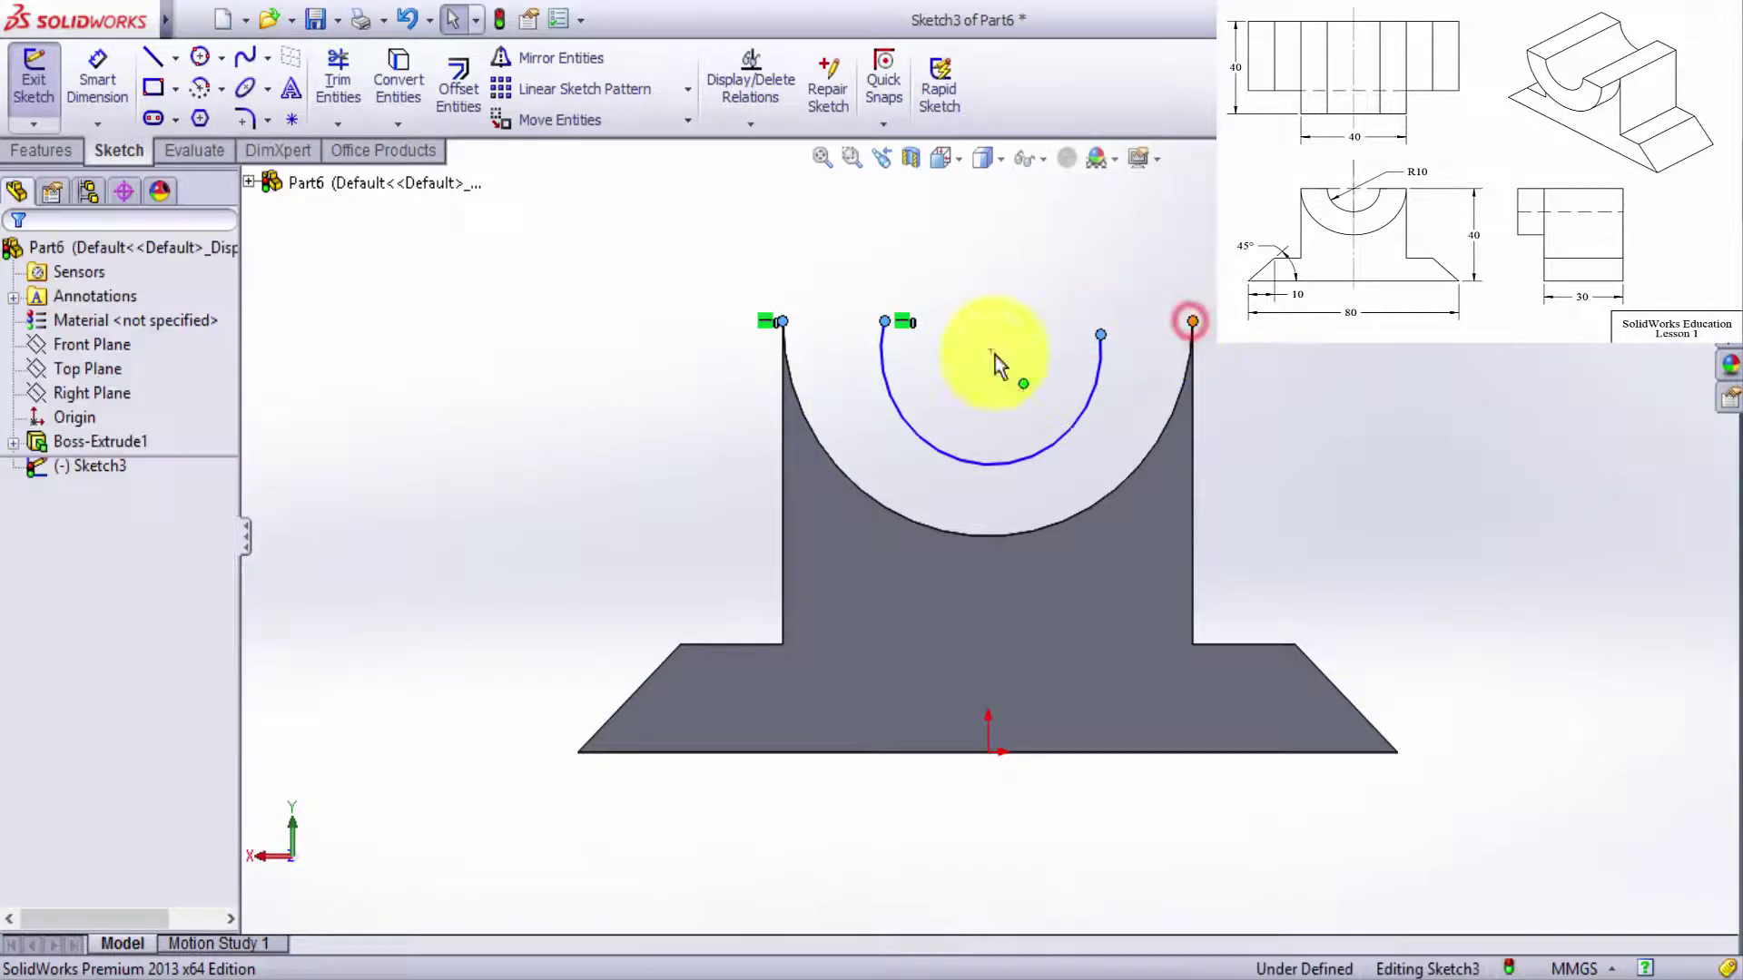
{"action": "left_click", "coordinate": [1280, 344]}
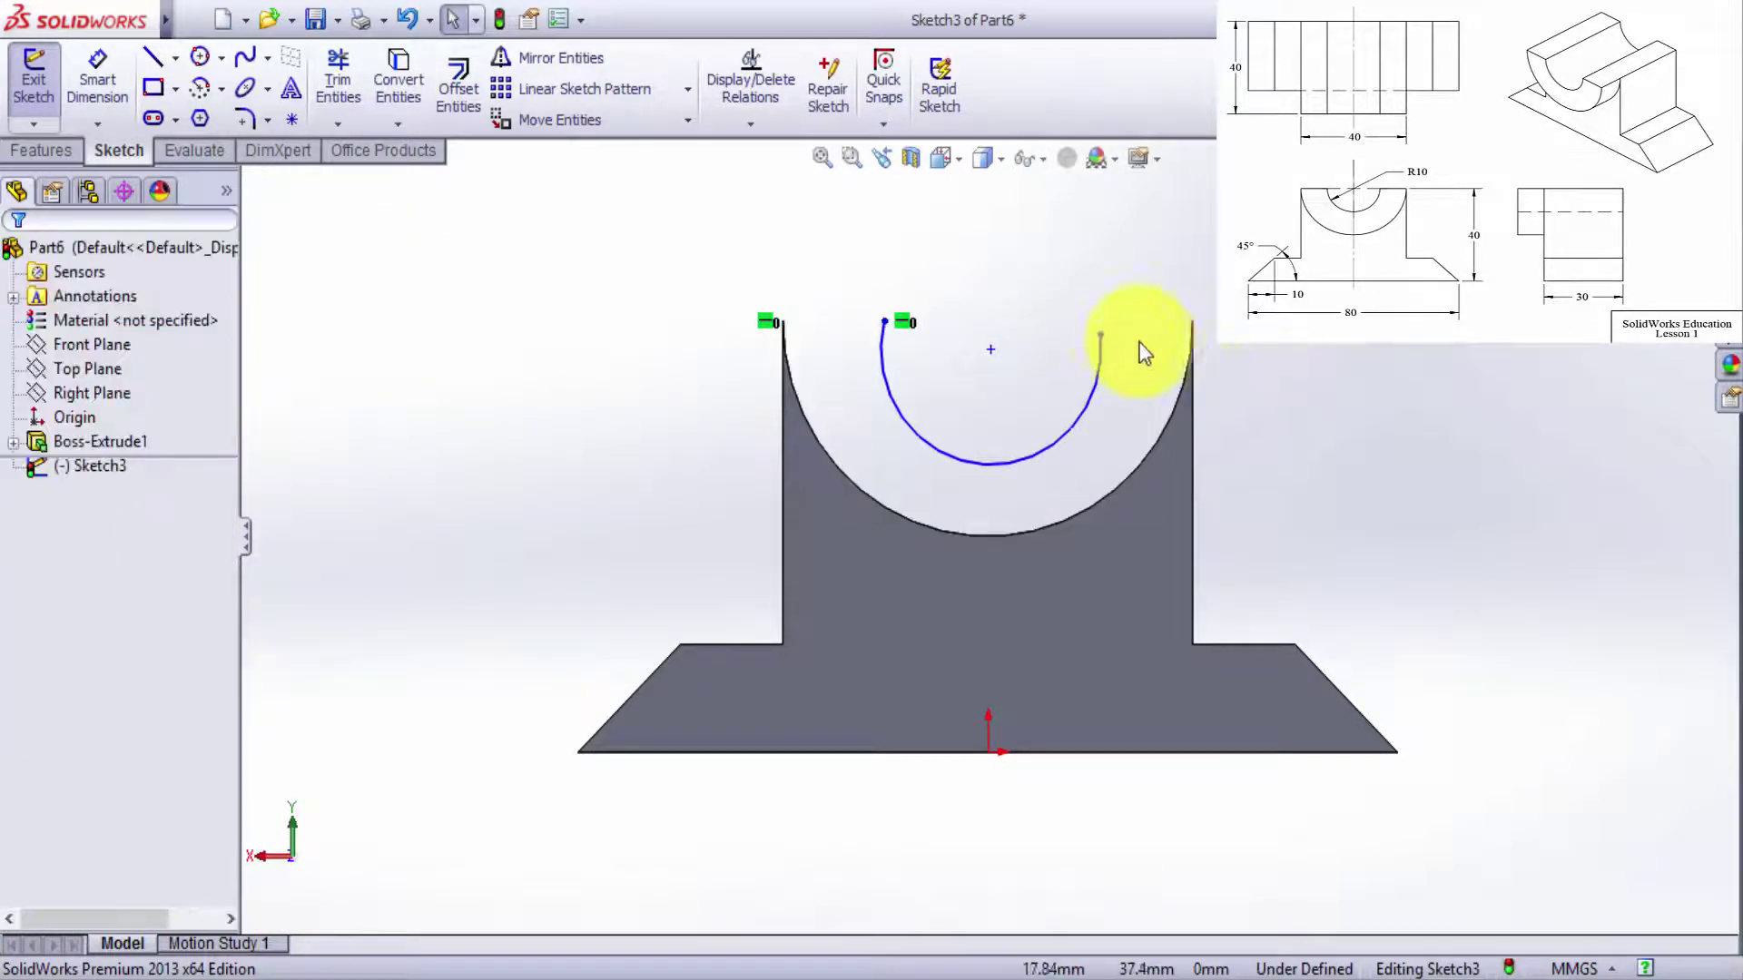
{"action": "left_click", "coordinate": [1099, 335]}
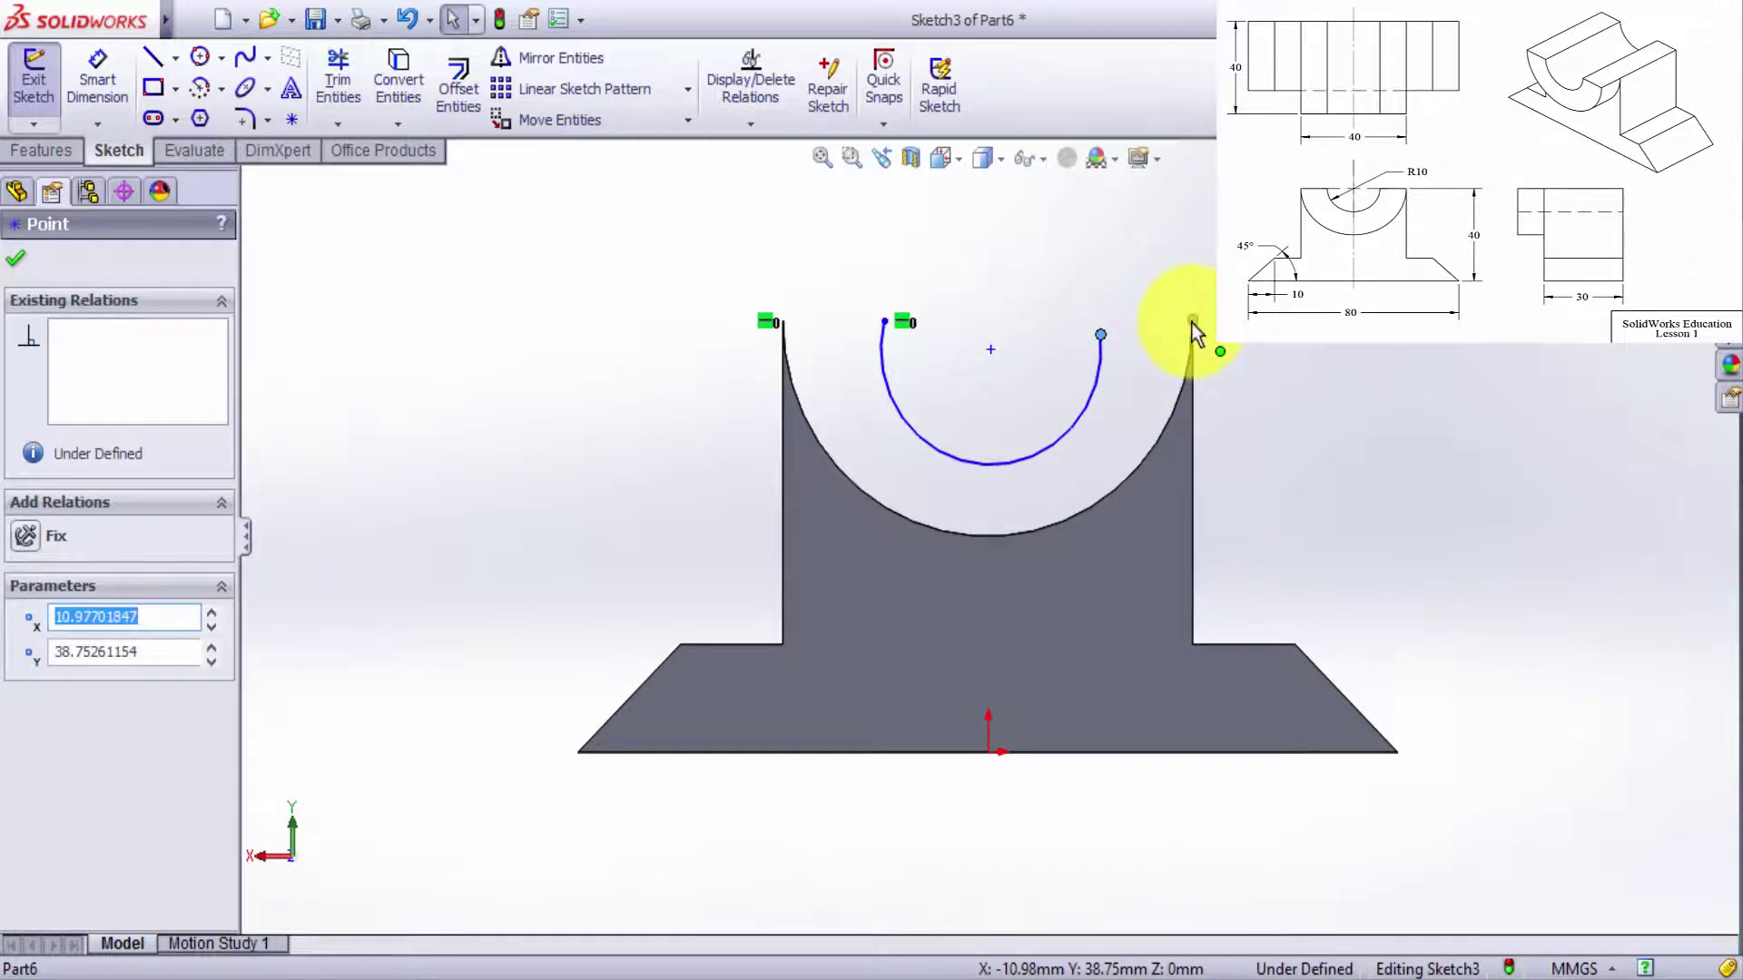
{"action": "left_click", "coordinate": [1190, 323], "text": "ctrl"}
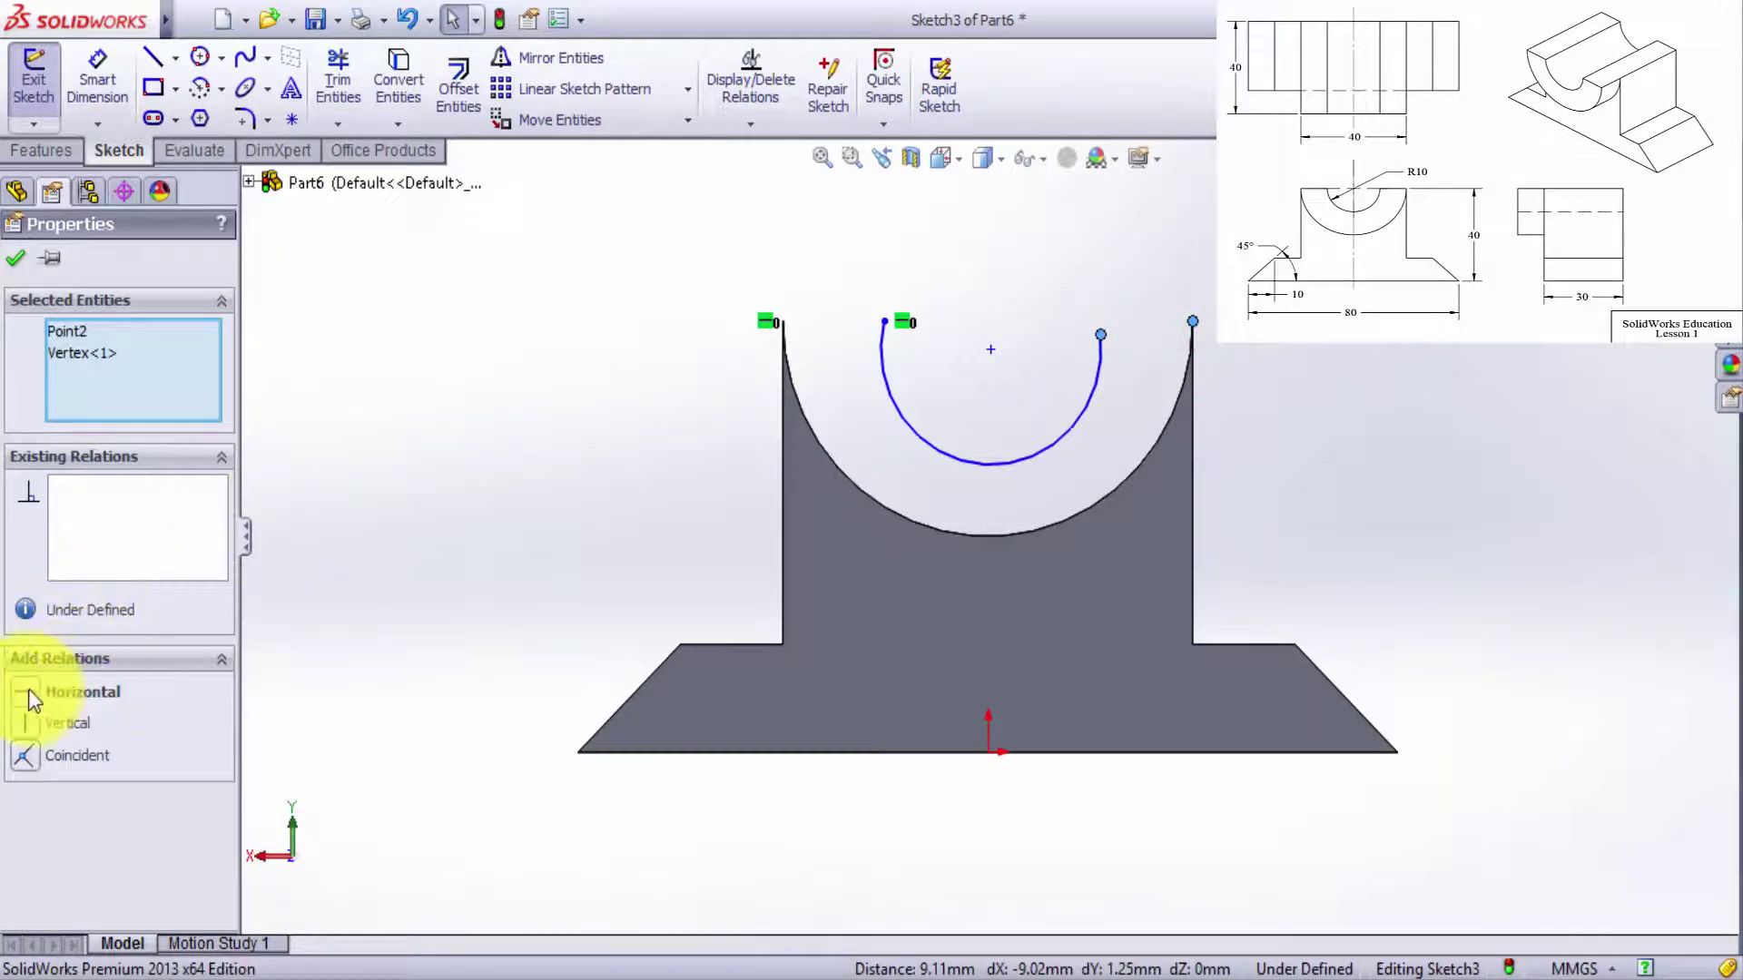
{"action": "left_click", "coordinate": [28, 694]}
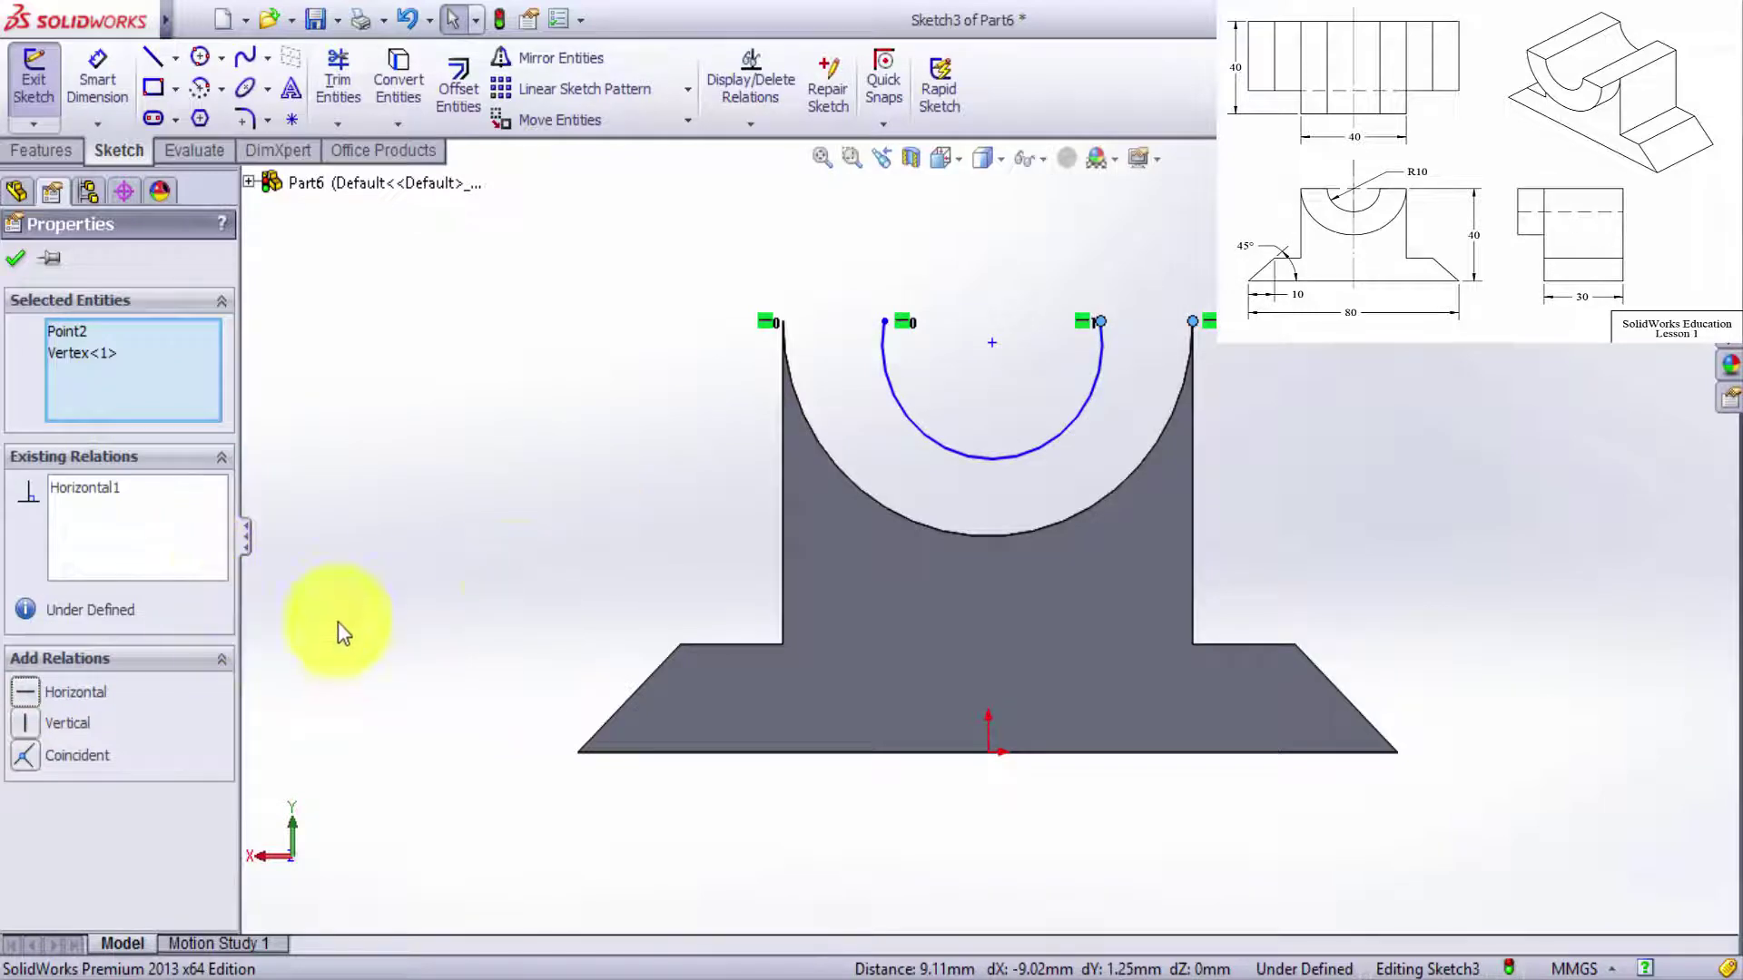
Make the small arc Concentric with the large saddle curve.
{"action": "left_click", "coordinate": [933, 543]}
{"action": "left_click", "coordinate": [998, 456]}
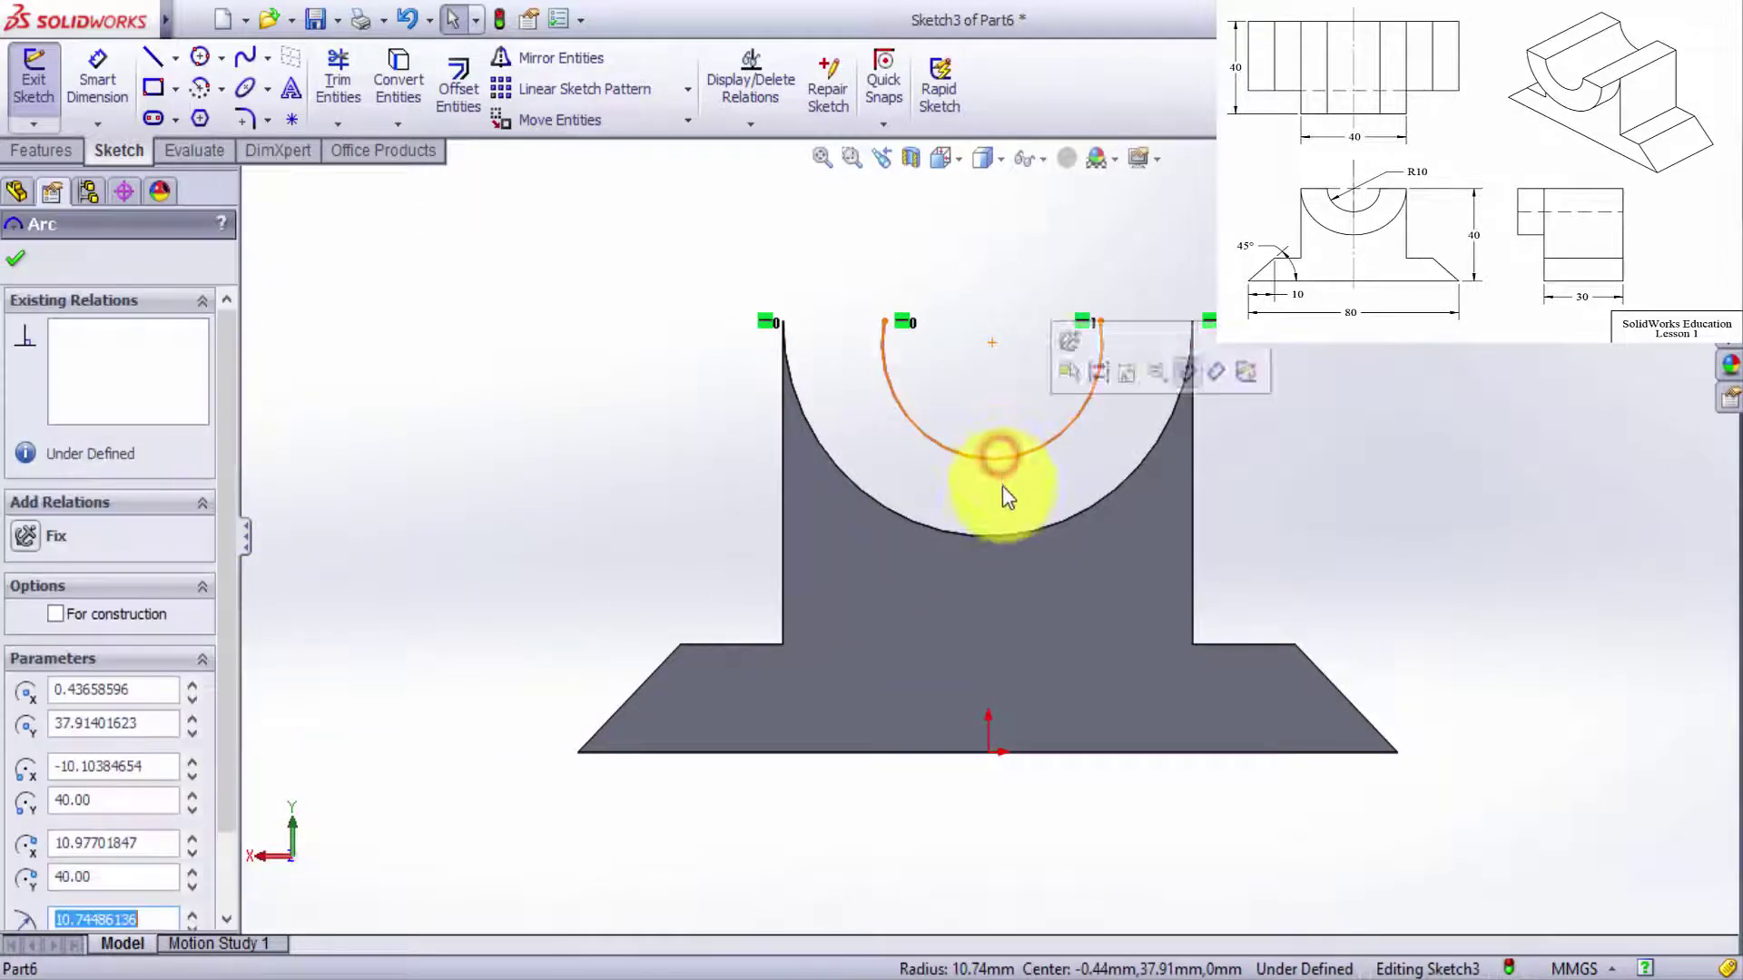
{"action": "left_click", "coordinate": [988, 536], "text": "ctrl"}
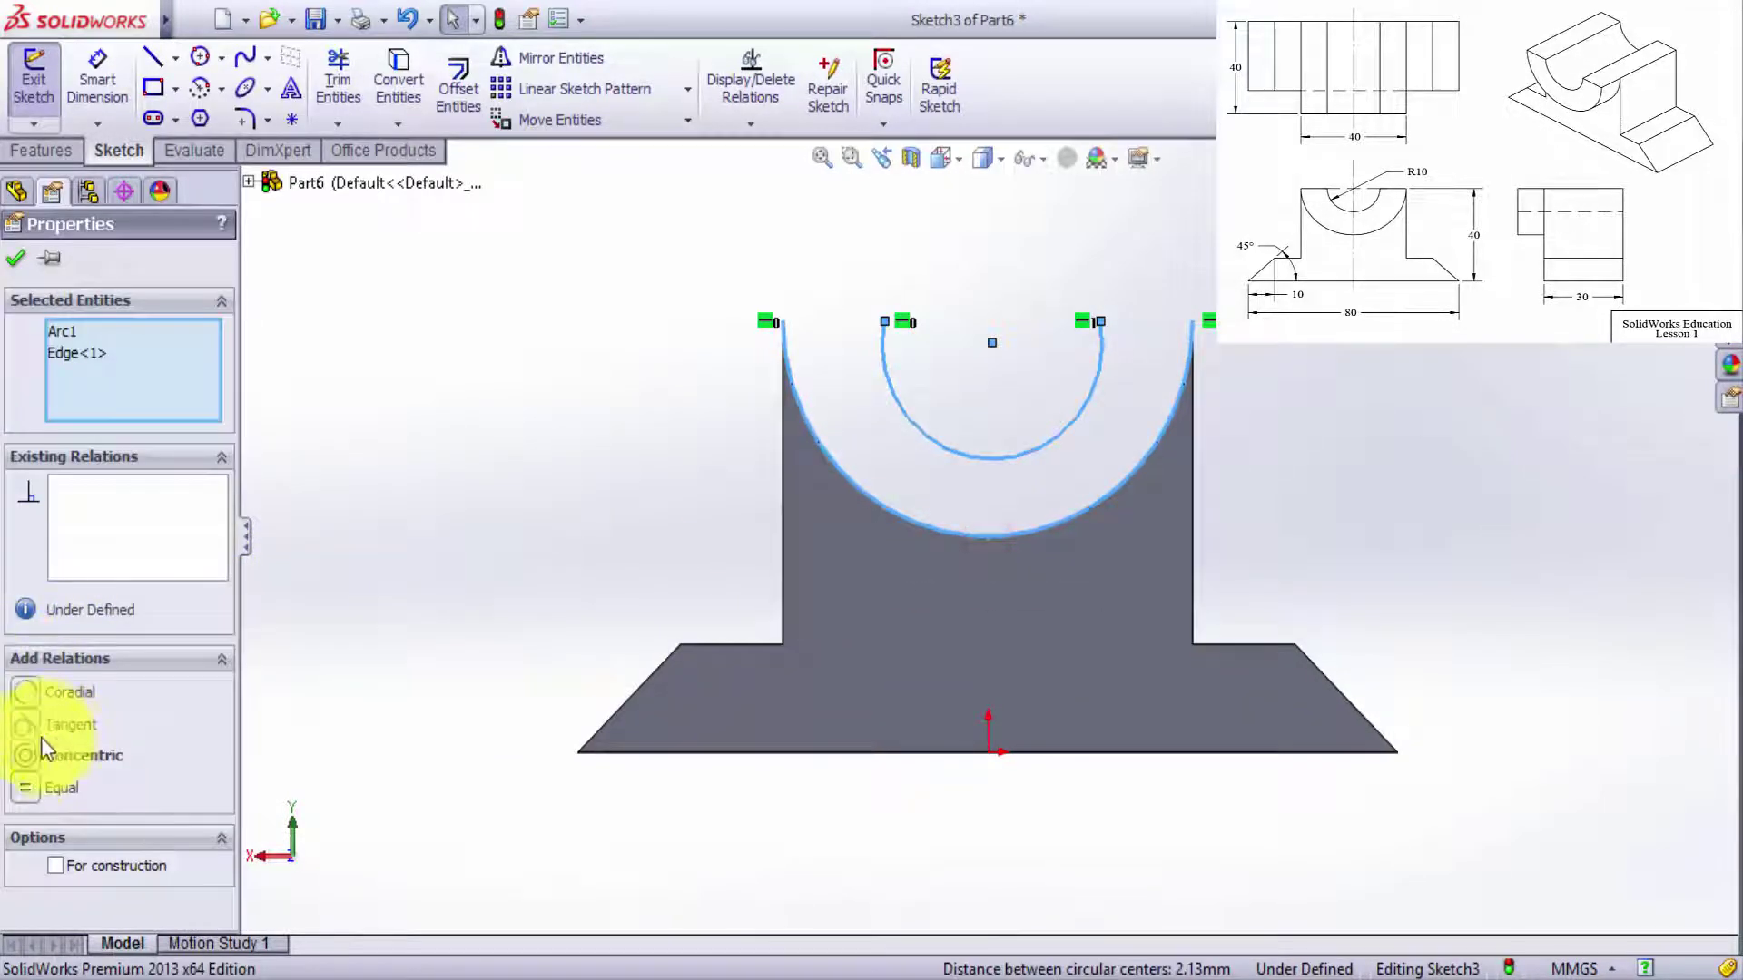
{"action": "left_click", "coordinate": [26, 758]}
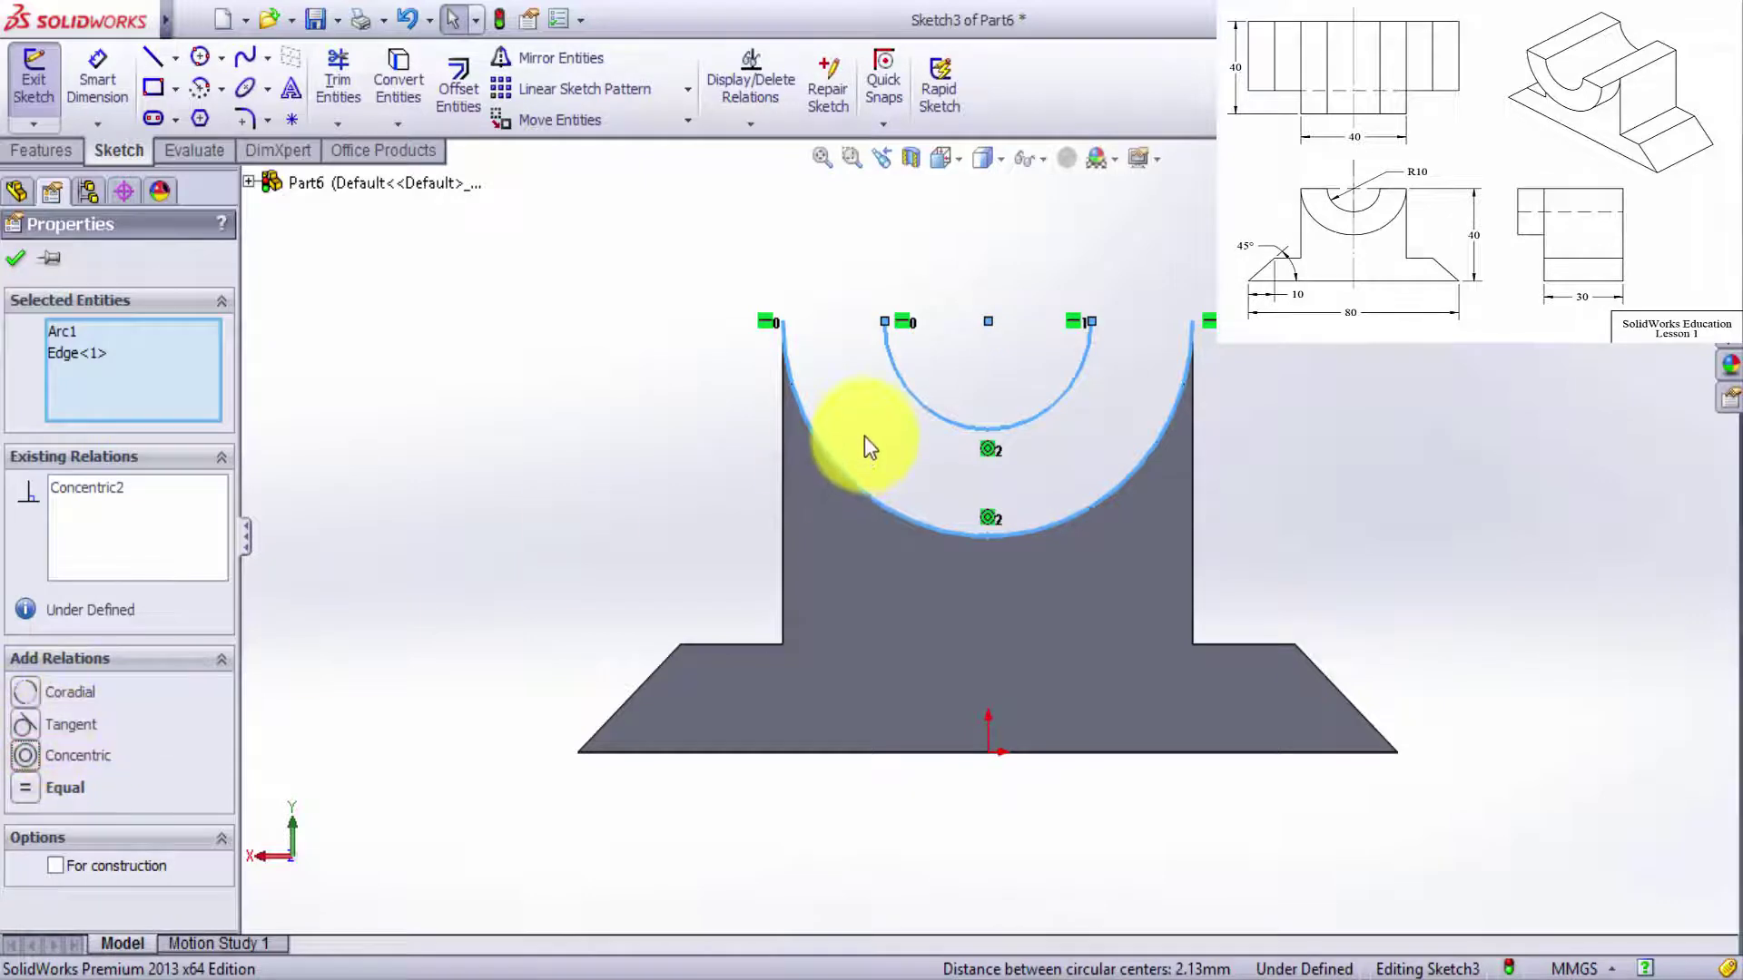
{"action": "left_click", "coordinate": [921, 222]}
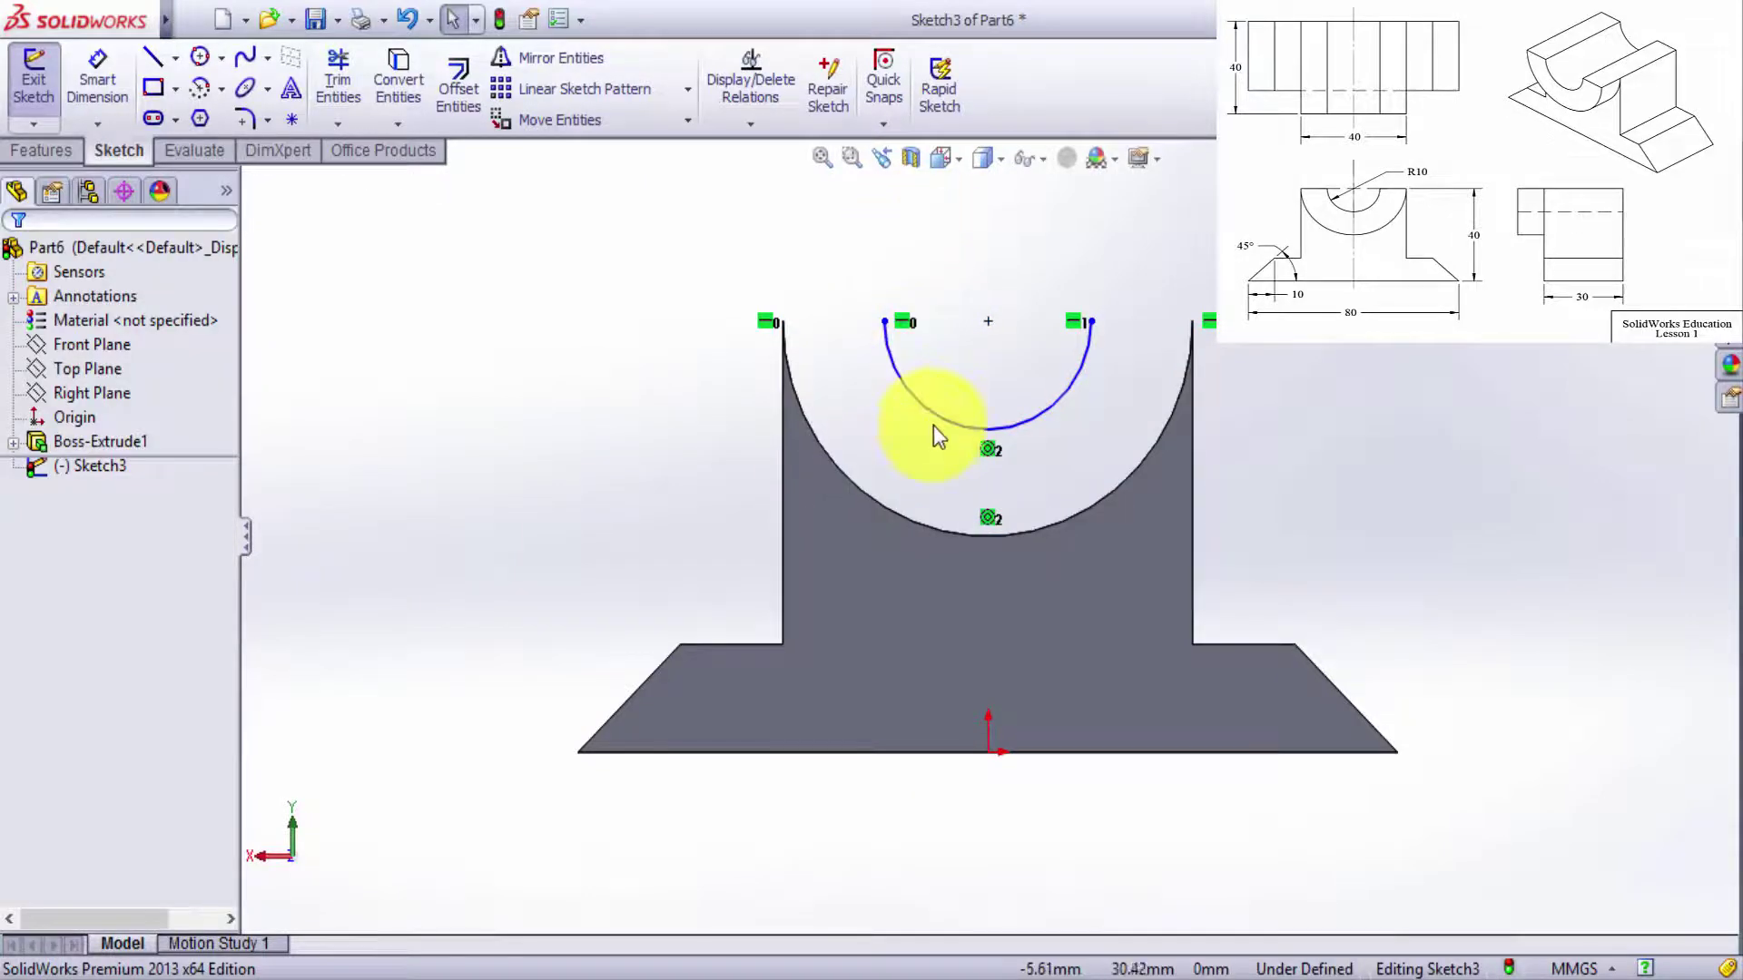
{"action": "left_click", "coordinate": [96, 83]}
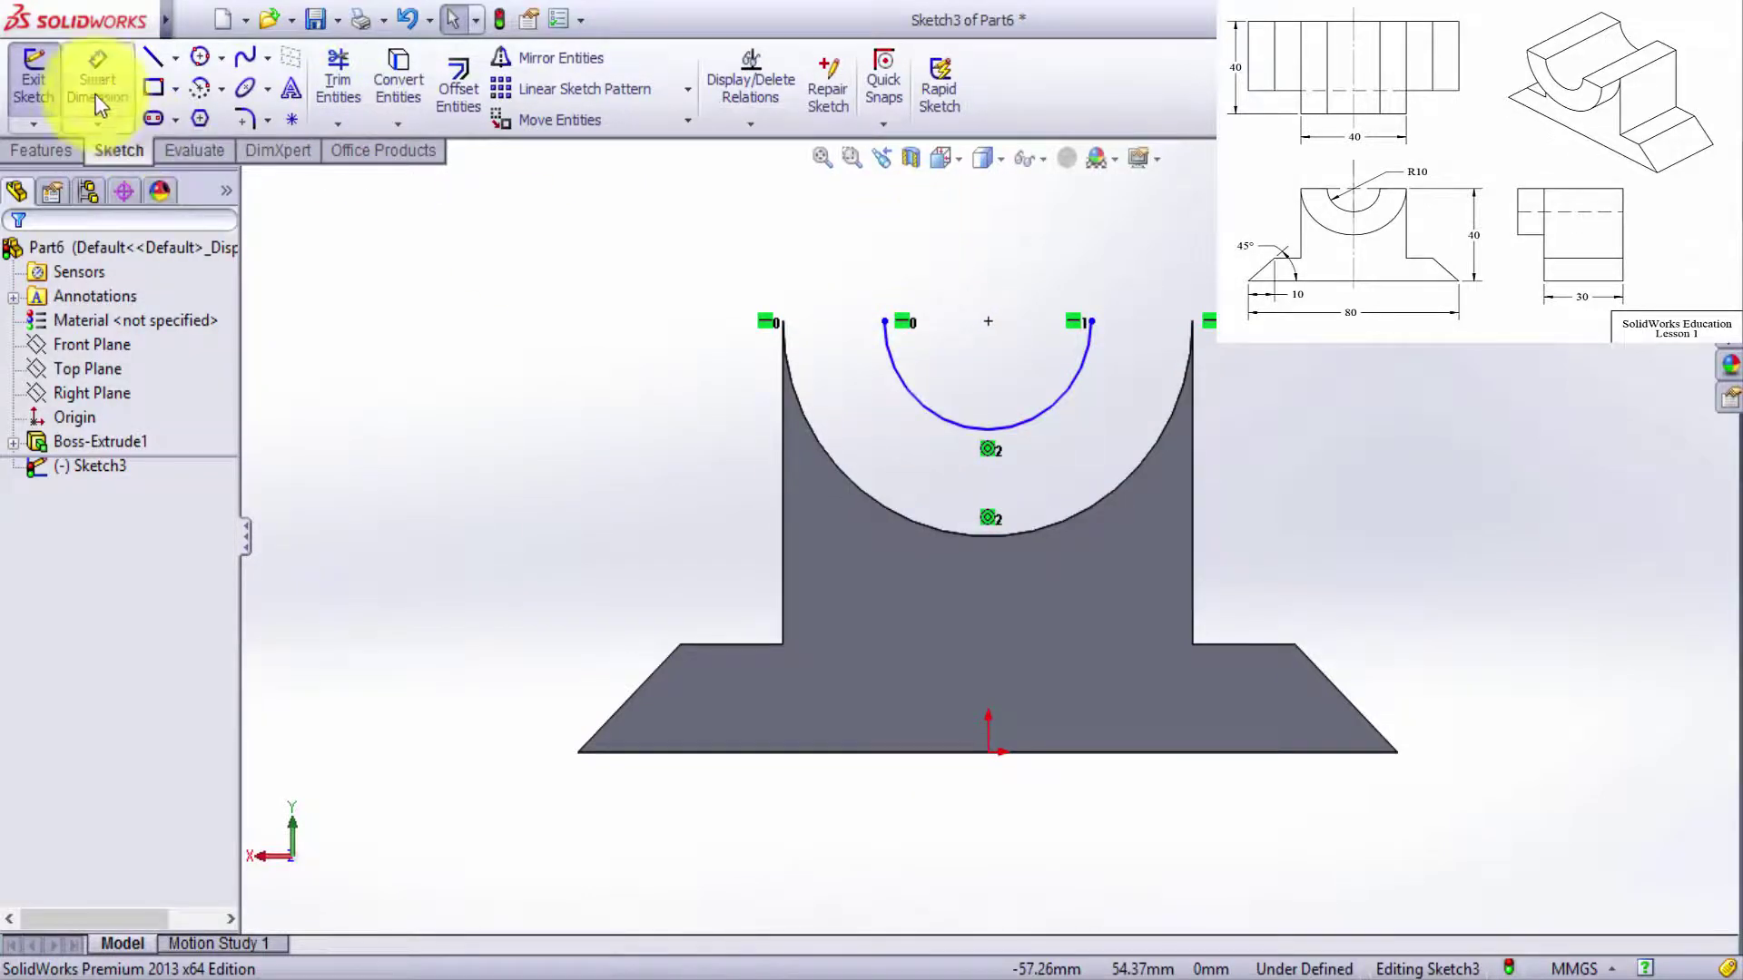
Dimension the small arc's radius to 10 mm.
{"action": "left_click", "coordinate": [946, 423]}
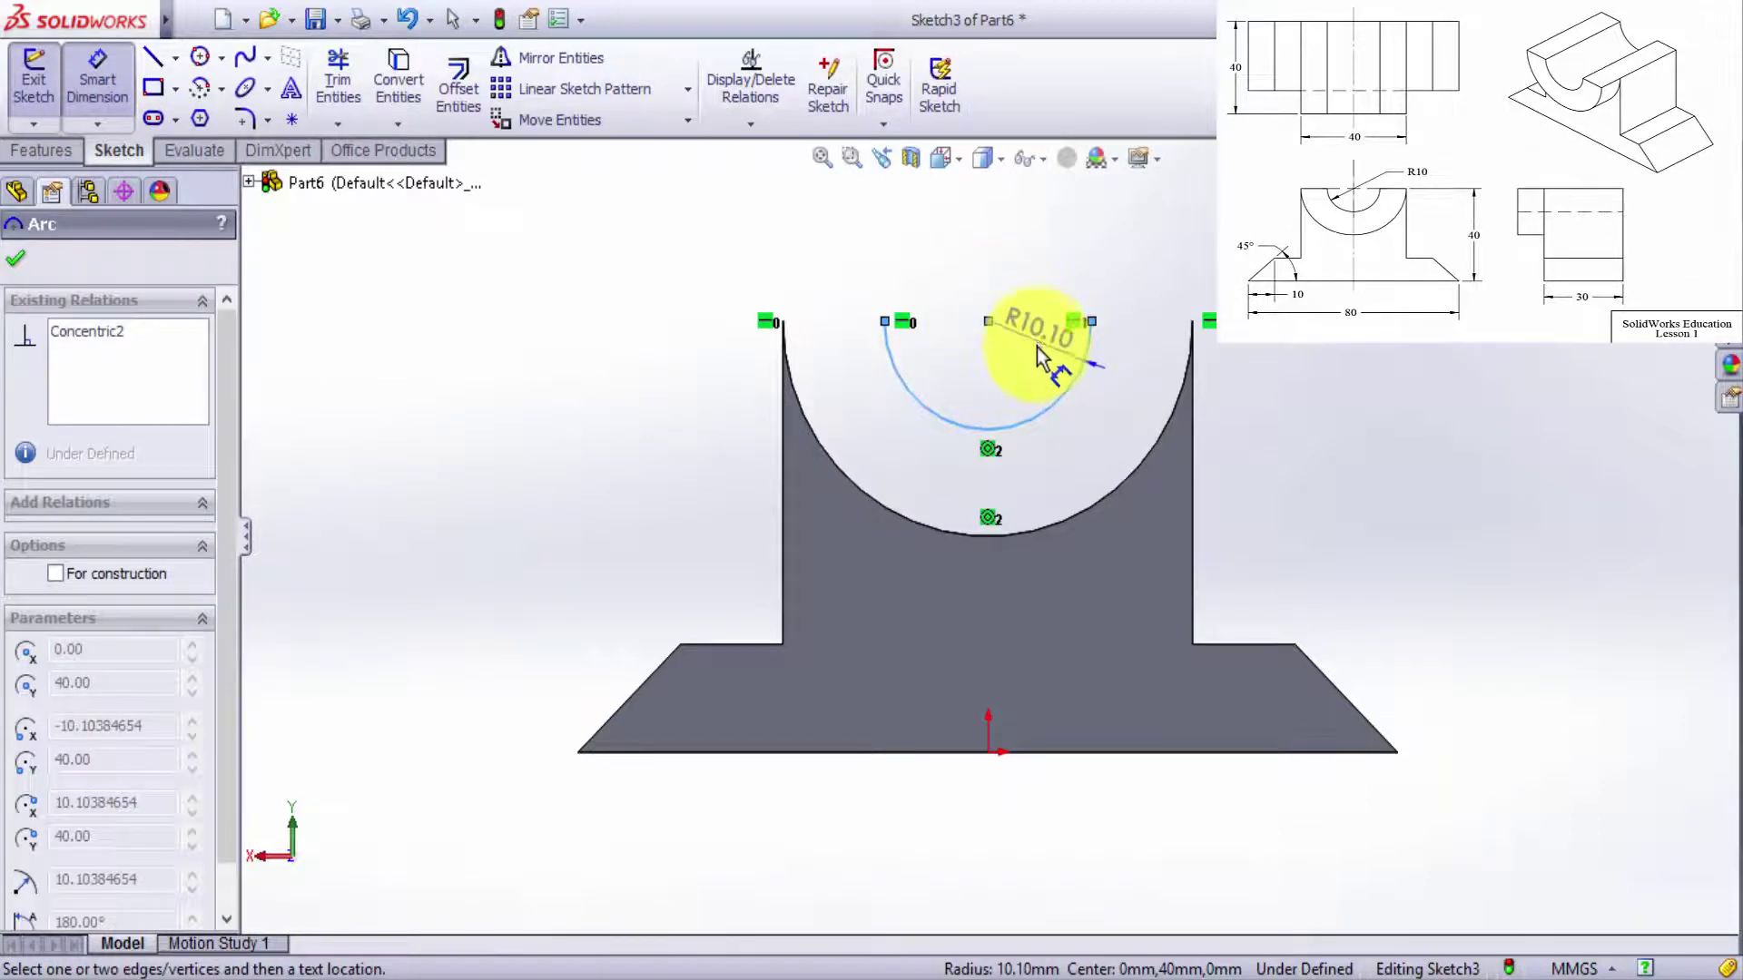
{"action": "left_click", "coordinate": [1031, 379]}
{"action": "type", "text": "10"}
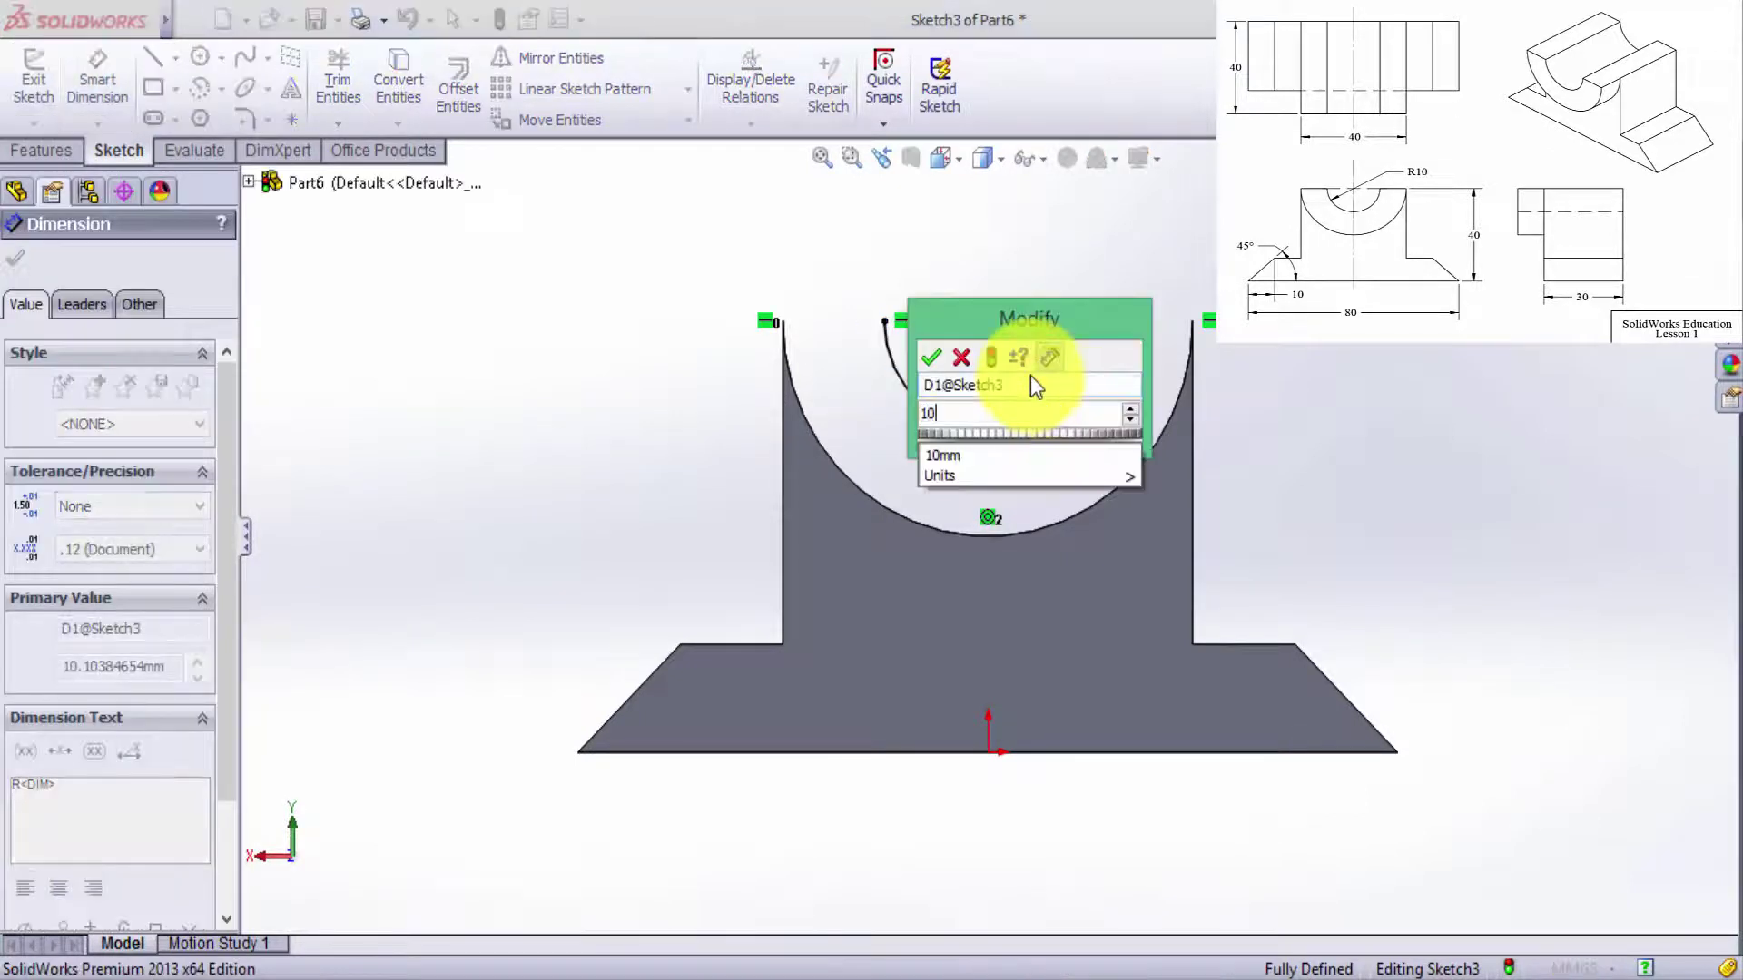
{"action": "key", "text": "Return"}
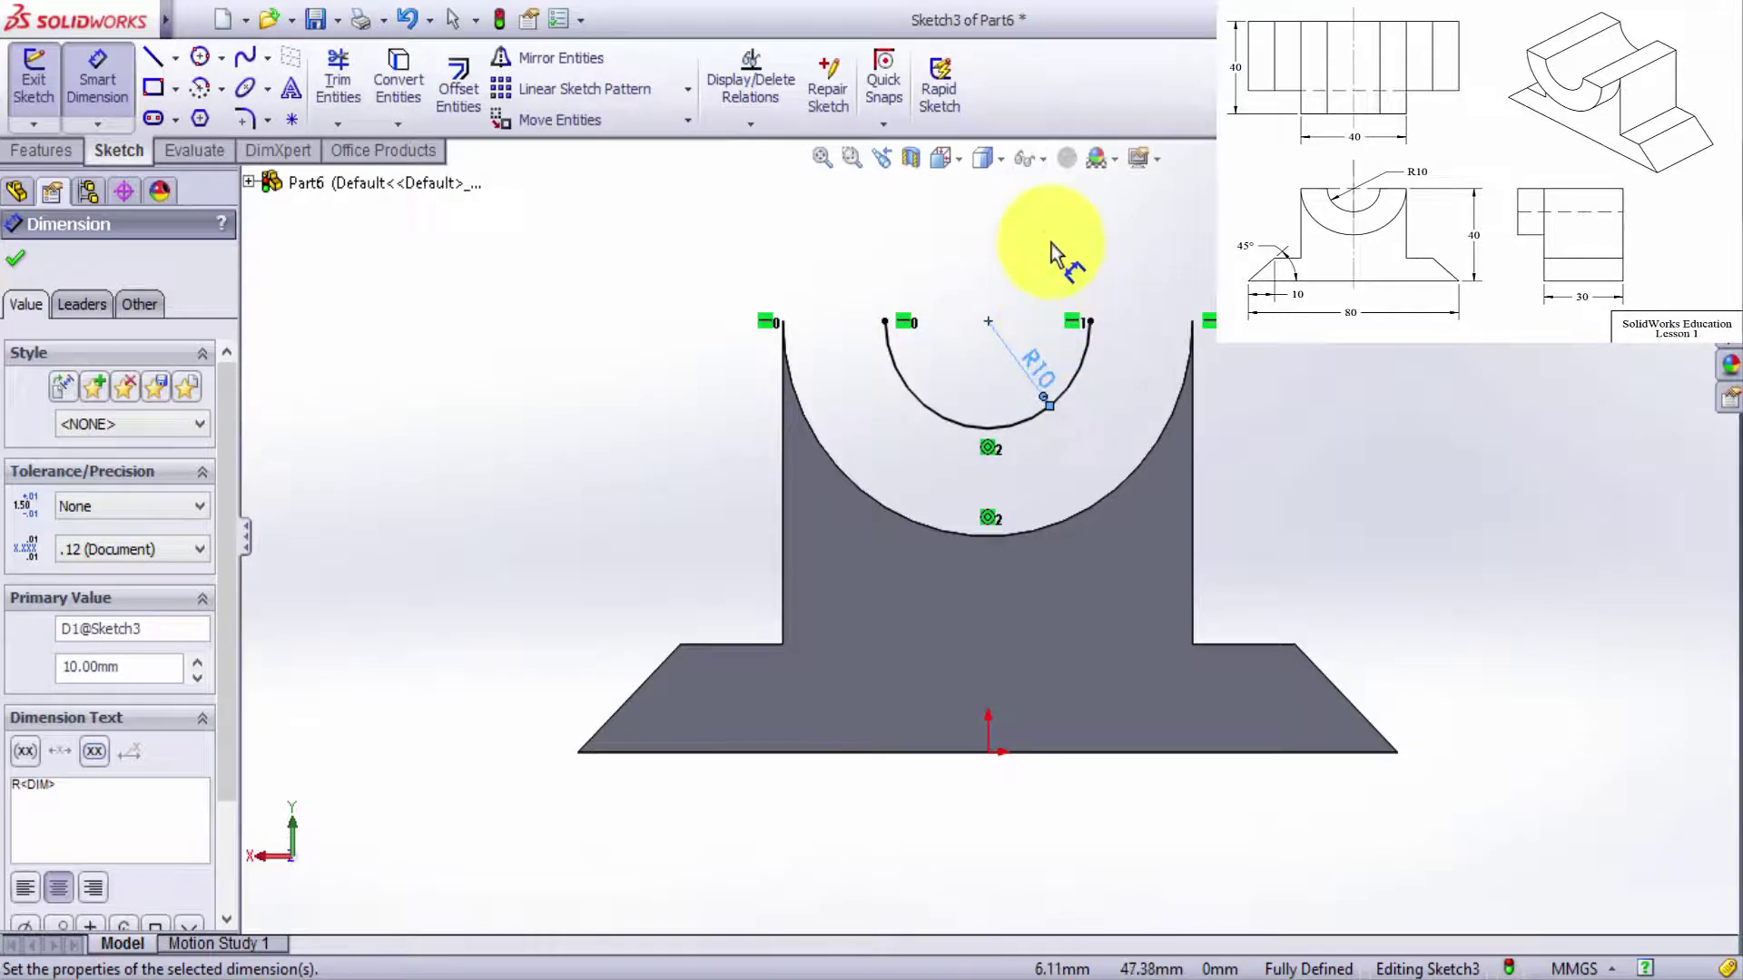
{"action": "left_click", "coordinate": [1051, 242]}
Join each arc end to the block's top corners with short lines, then exit Sketch3.
{"action": "left_click", "coordinate": [153, 57]}
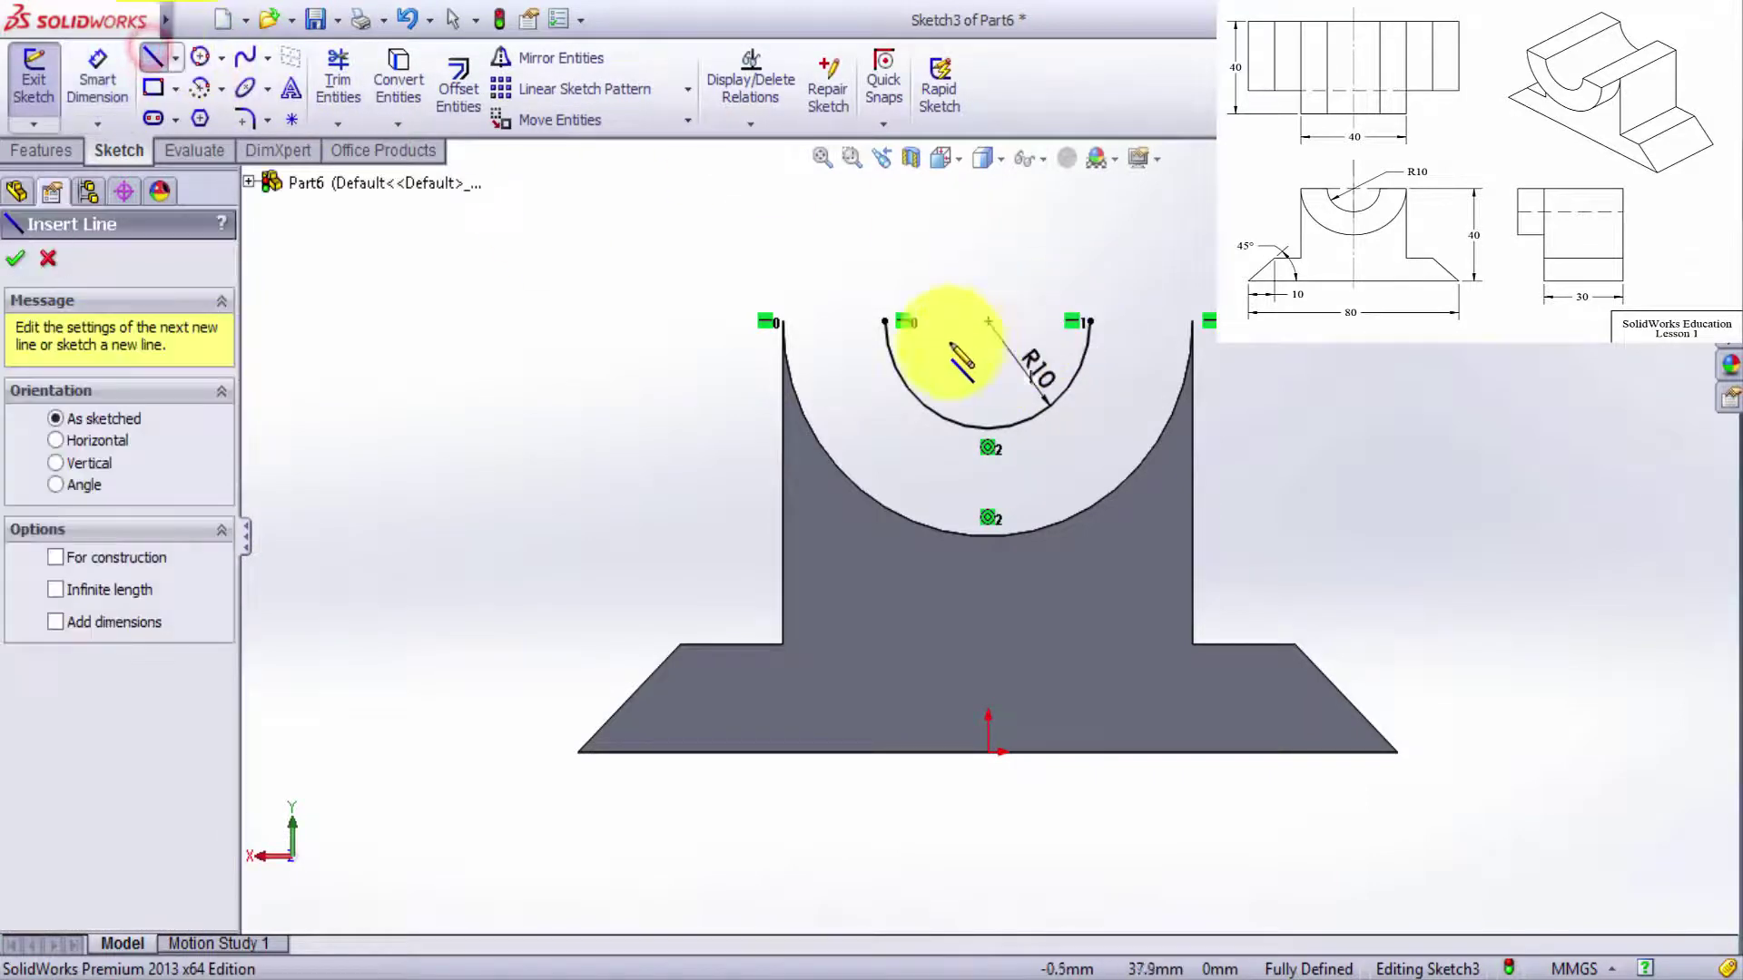
{"action": "left_click", "coordinate": [885, 322]}
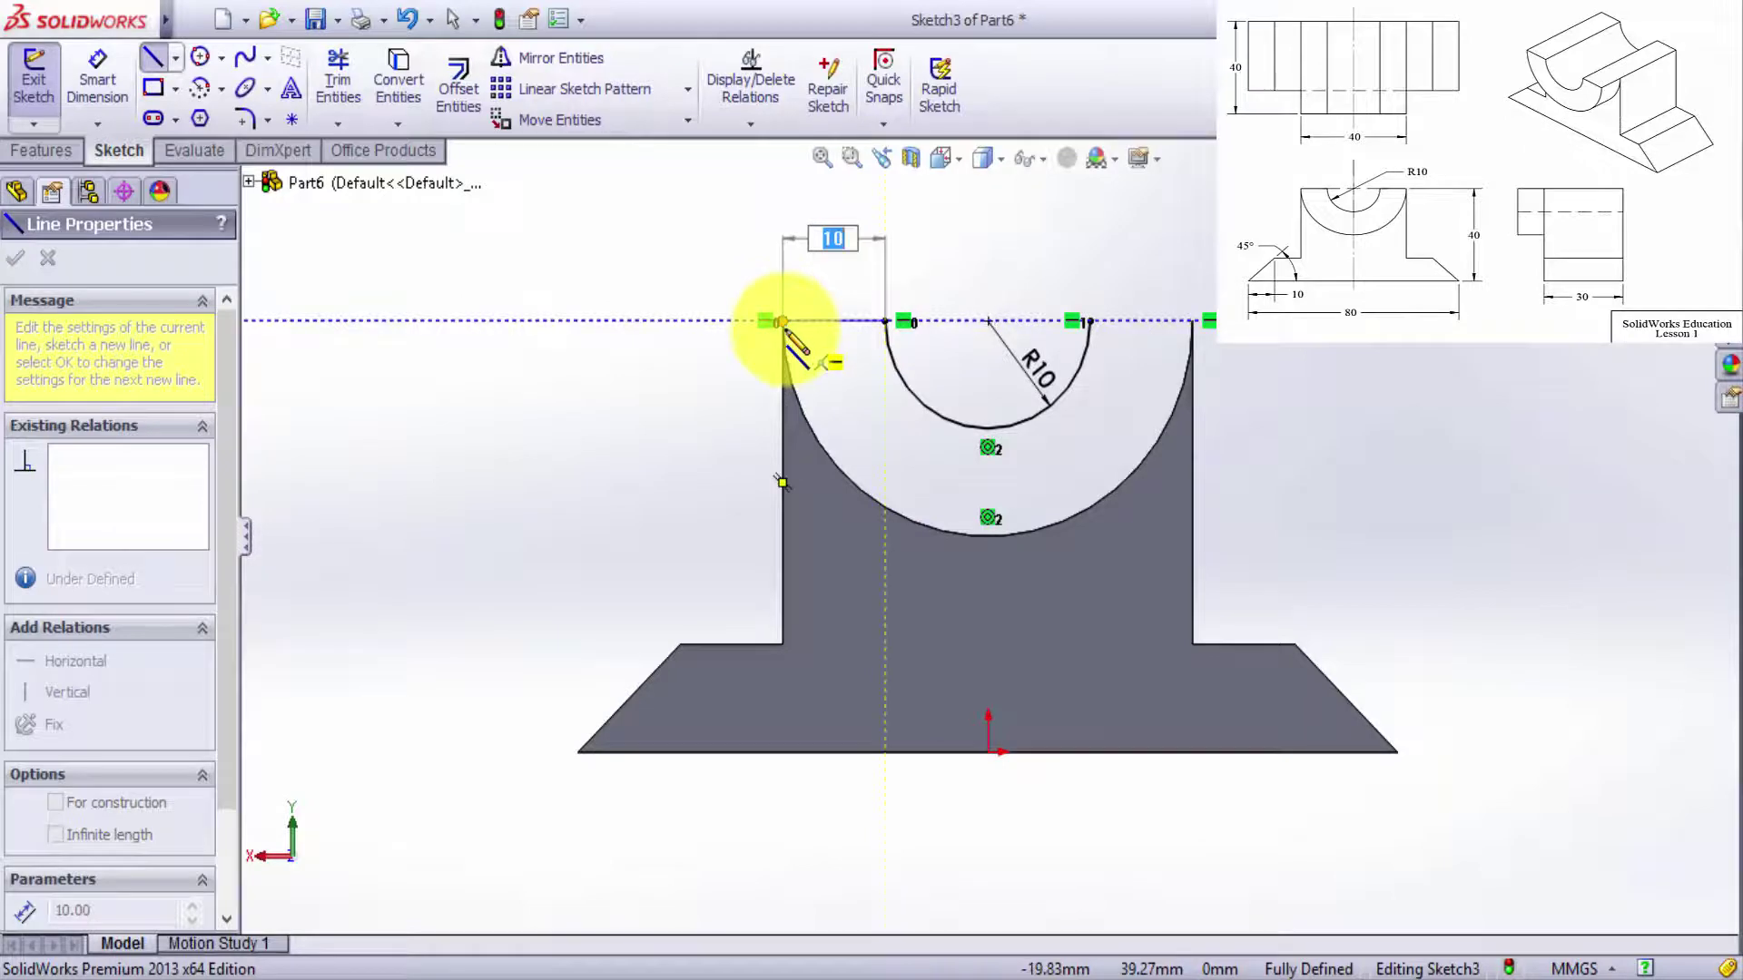
{"action": "left_click", "coordinate": [782, 321]}
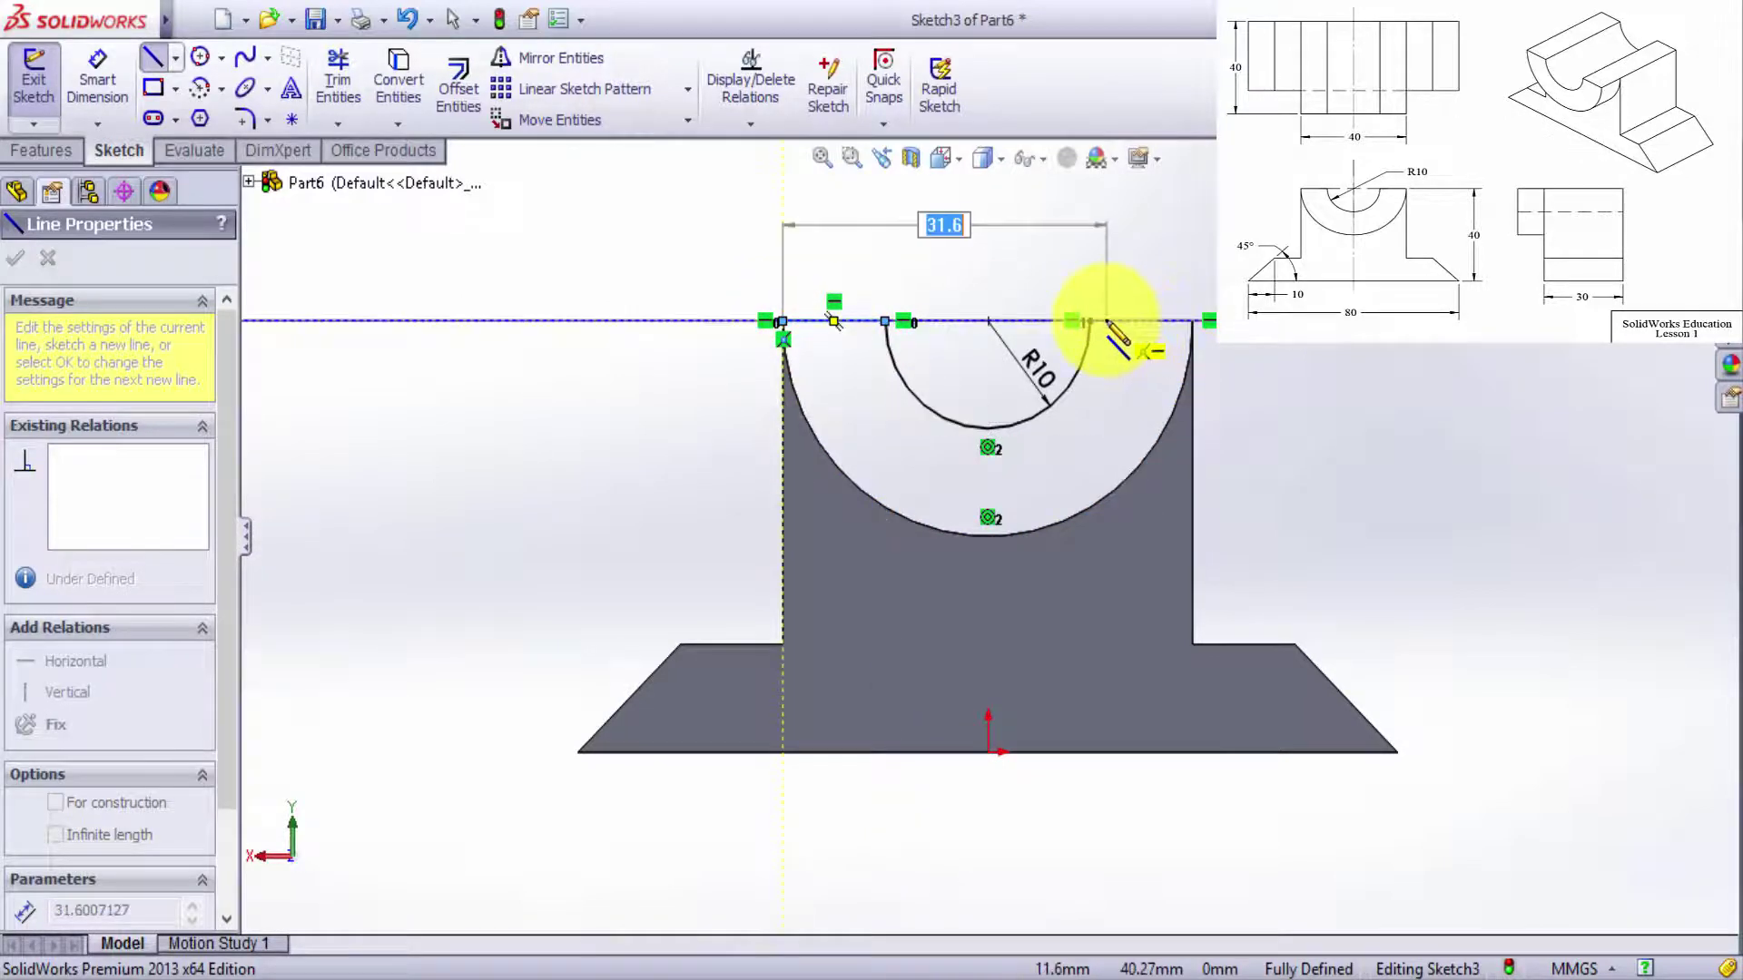
{"action": "key", "text": "Escape"}
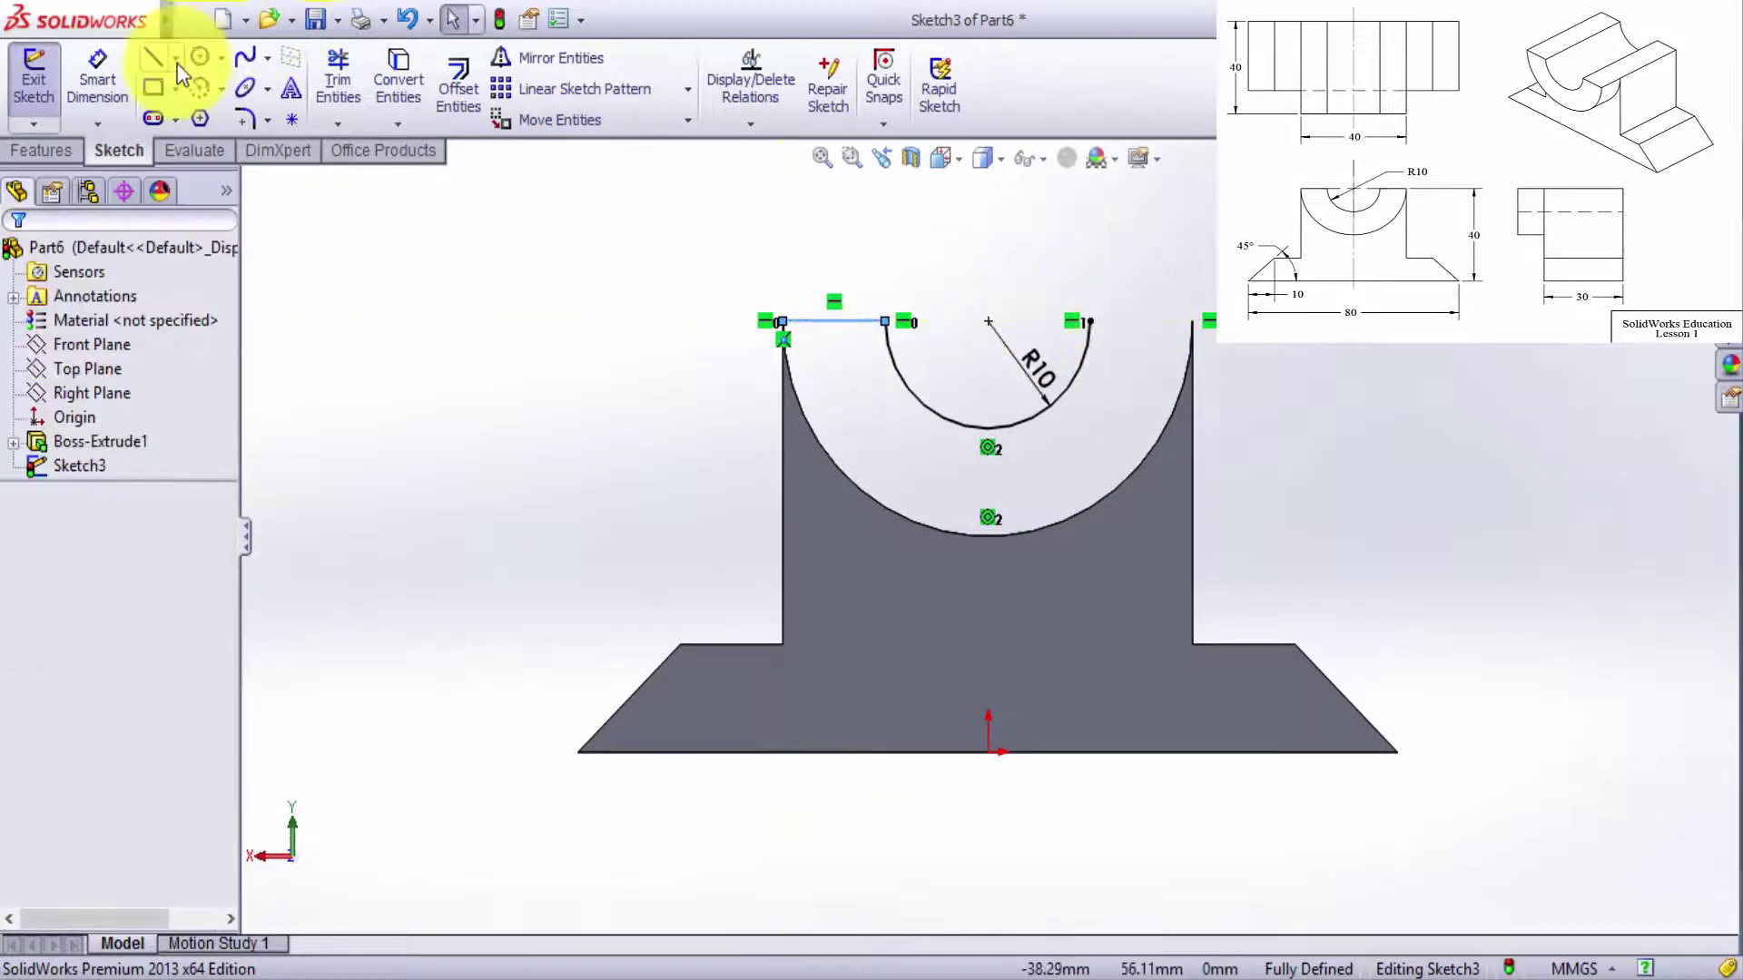
{"action": "left_click", "coordinate": [154, 60]}
{"action": "left_click", "coordinate": [1090, 321]}
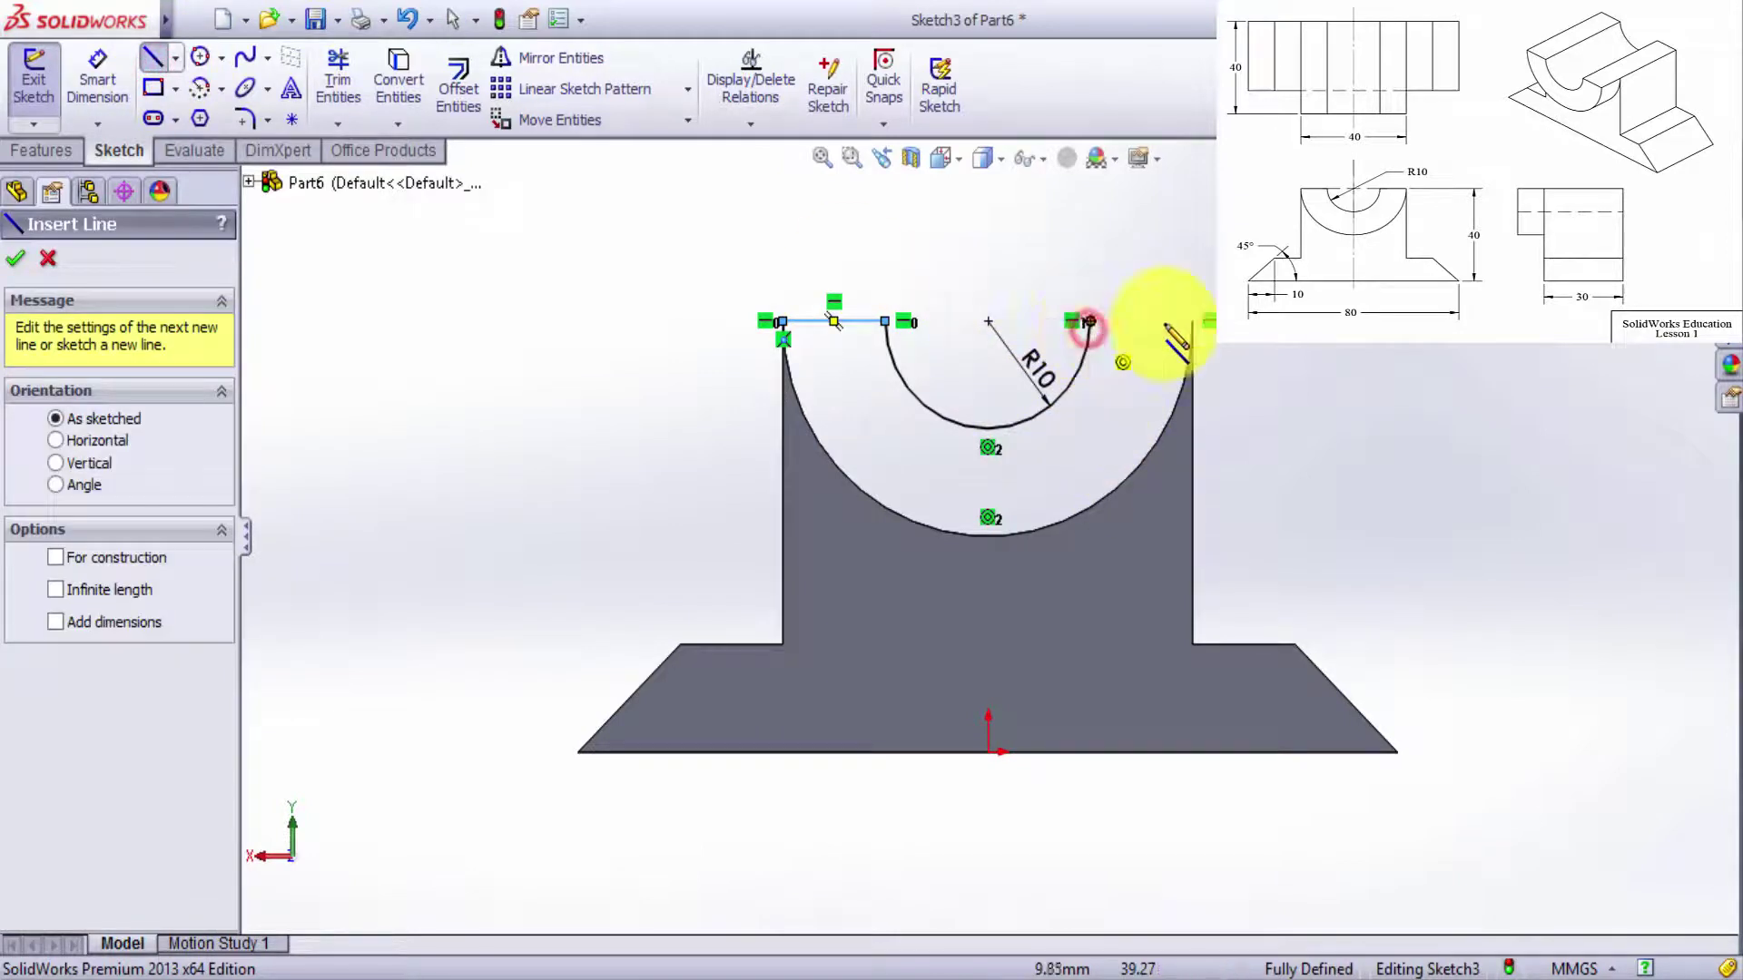
{"action": "left_click", "coordinate": [1194, 321]}
{"action": "key", "text": "Escape"}
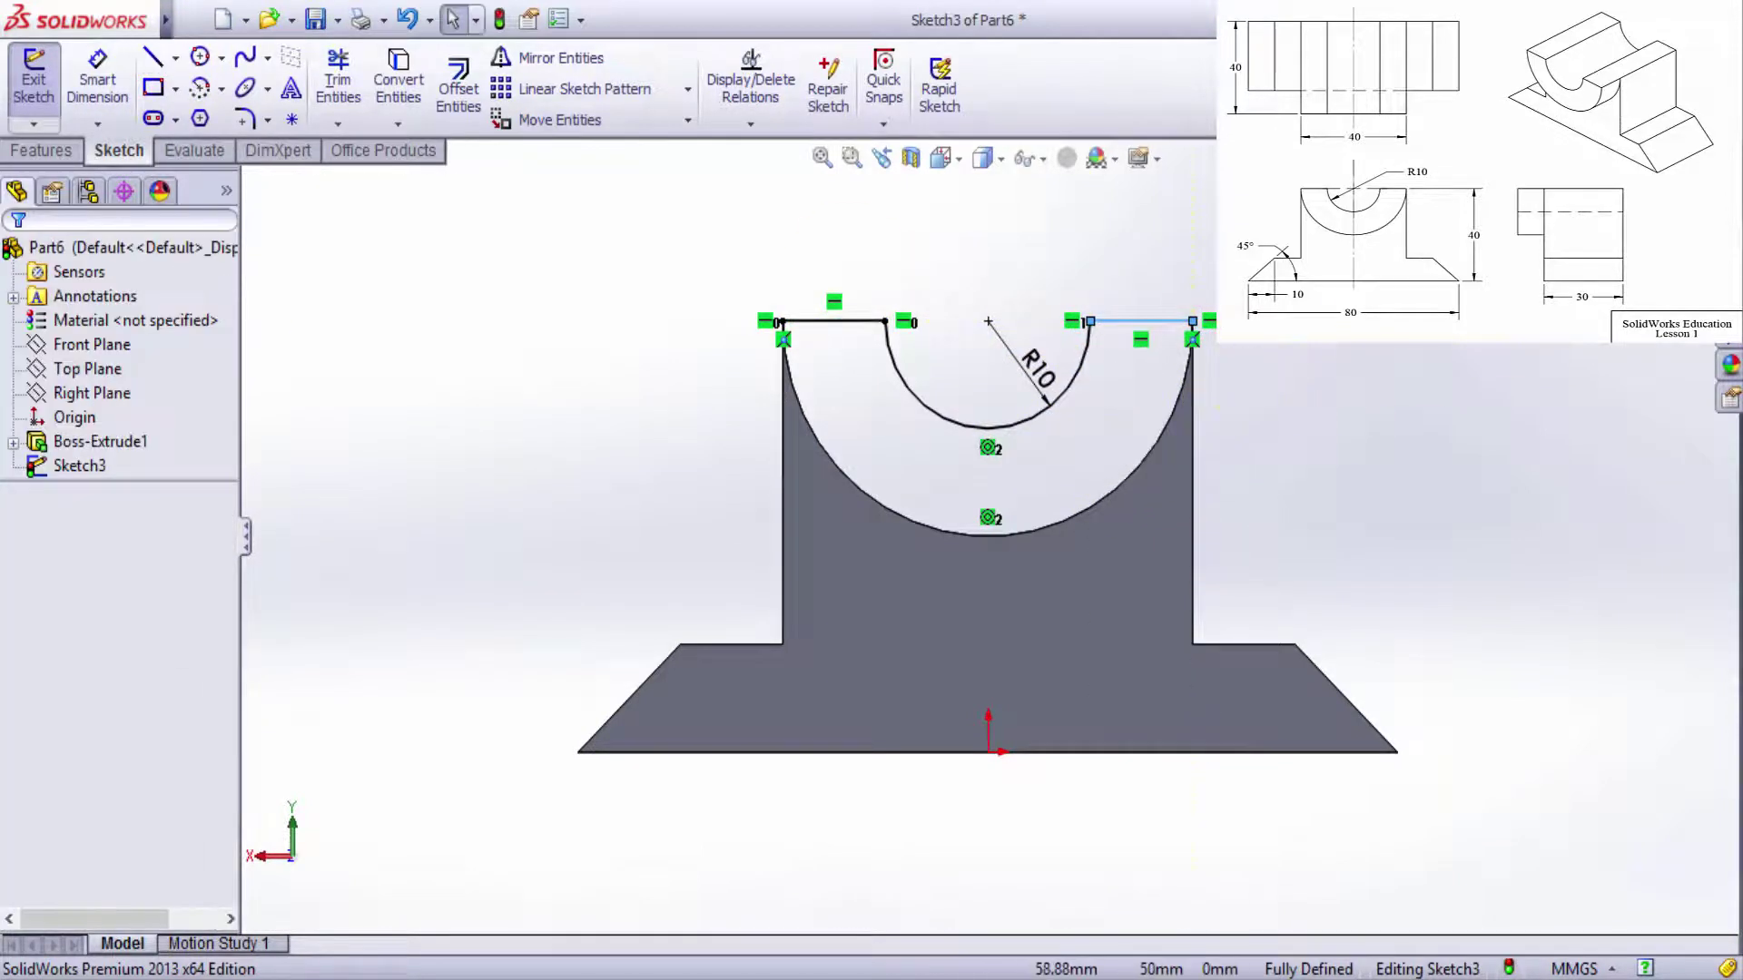
{"action": "left_click", "coordinate": [1690, 180]}
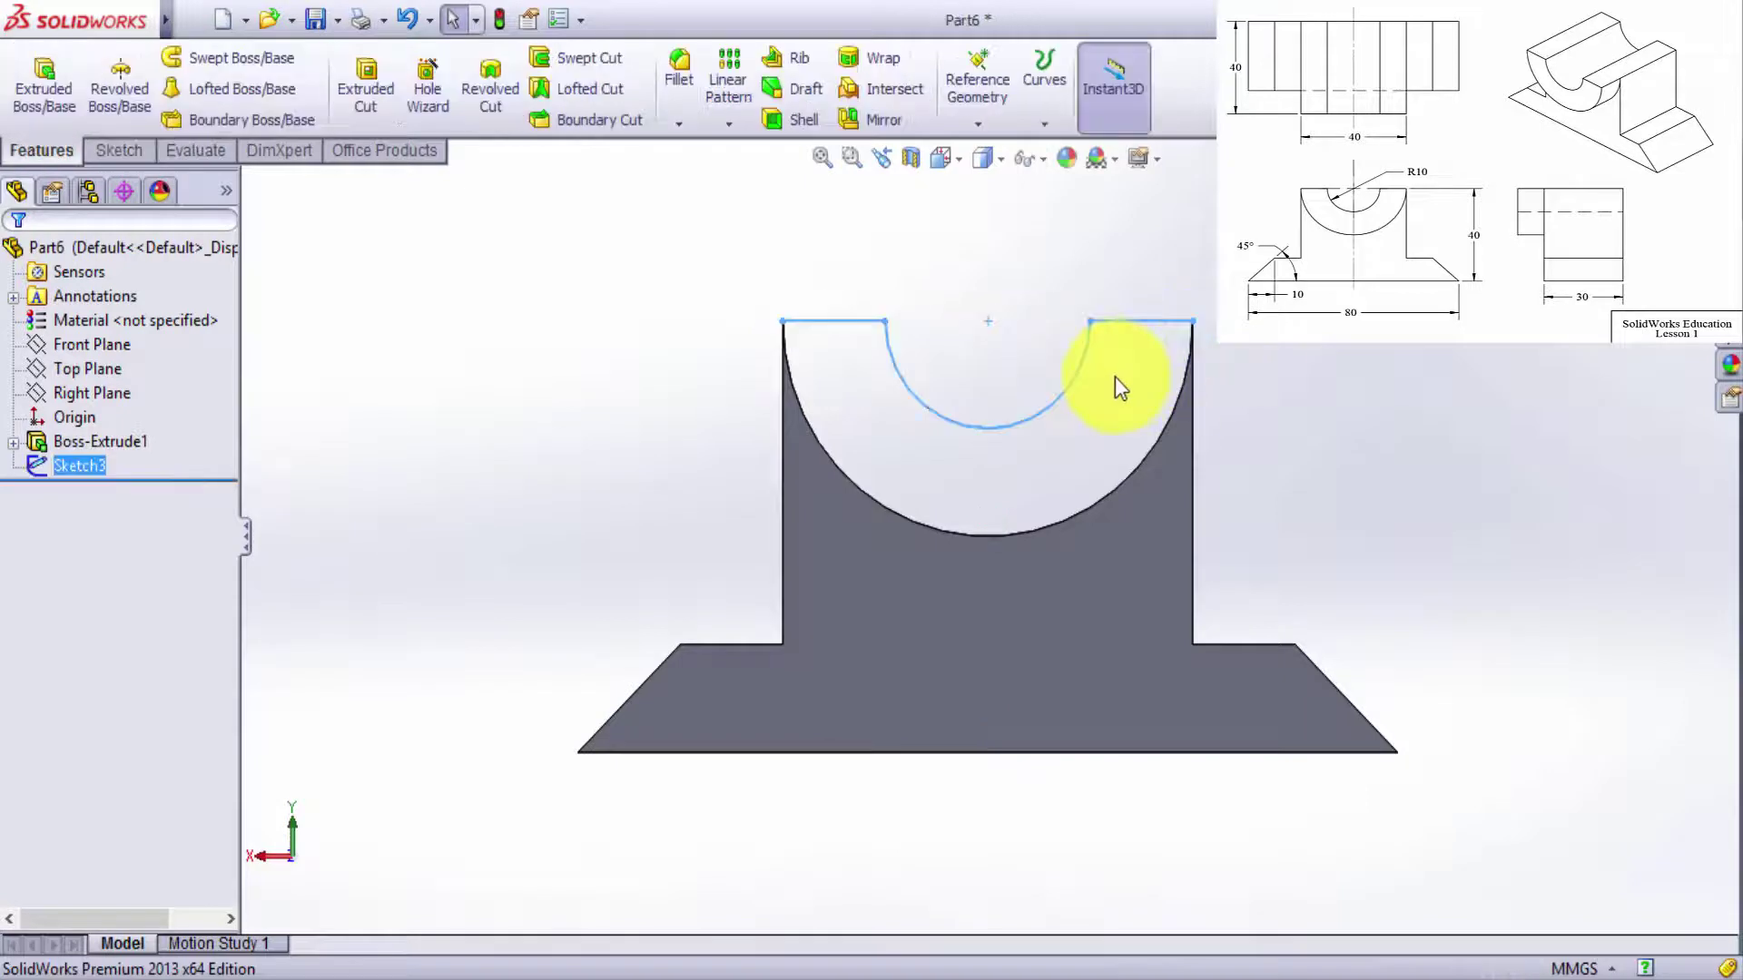
Orbit the part, then switch to the standard Back view orientation.
{"action": "mouse_move", "coordinate": [1240, 374]}
{"action": "middle_mouse_down"}
{"action": "mouse_move", "coordinate": [1194, 423]}
{"action": "mouse_move", "coordinate": [1205, 401]}
{"action": "mouse_move", "coordinate": [1167, 409]}
{"action": "mouse_move", "coordinate": [1194, 369]}
{"action": "middle_mouse_up"}
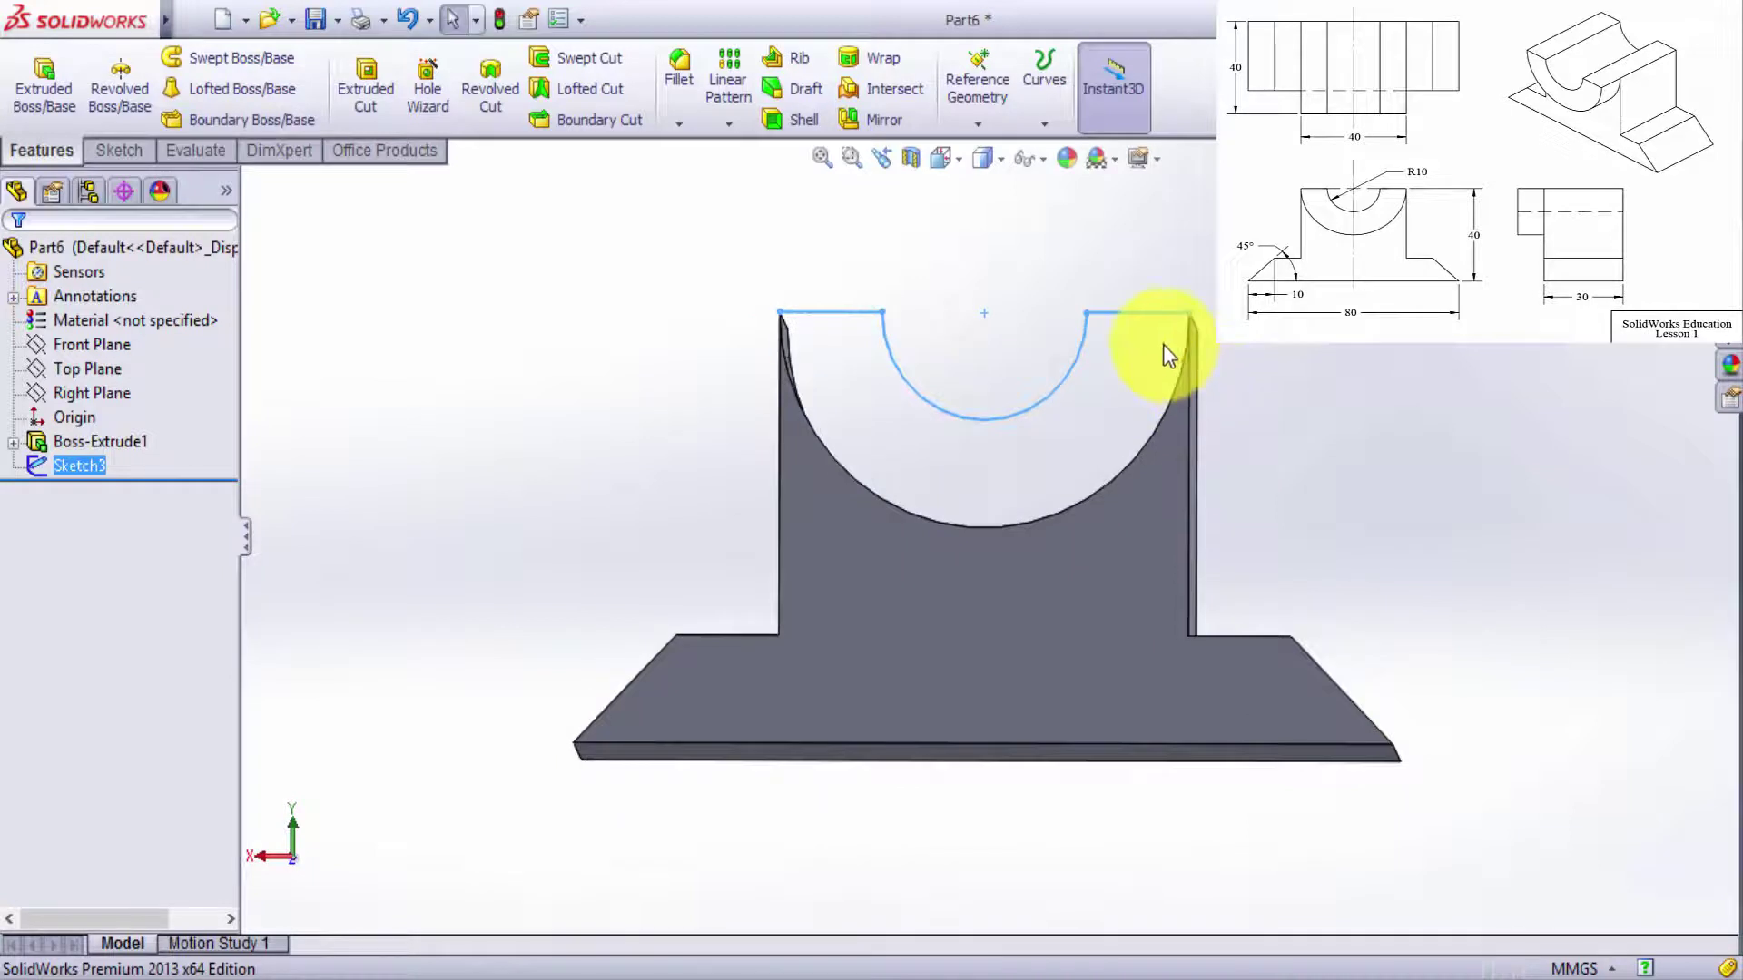
{"action": "left_click", "coordinate": [1002, 162]}
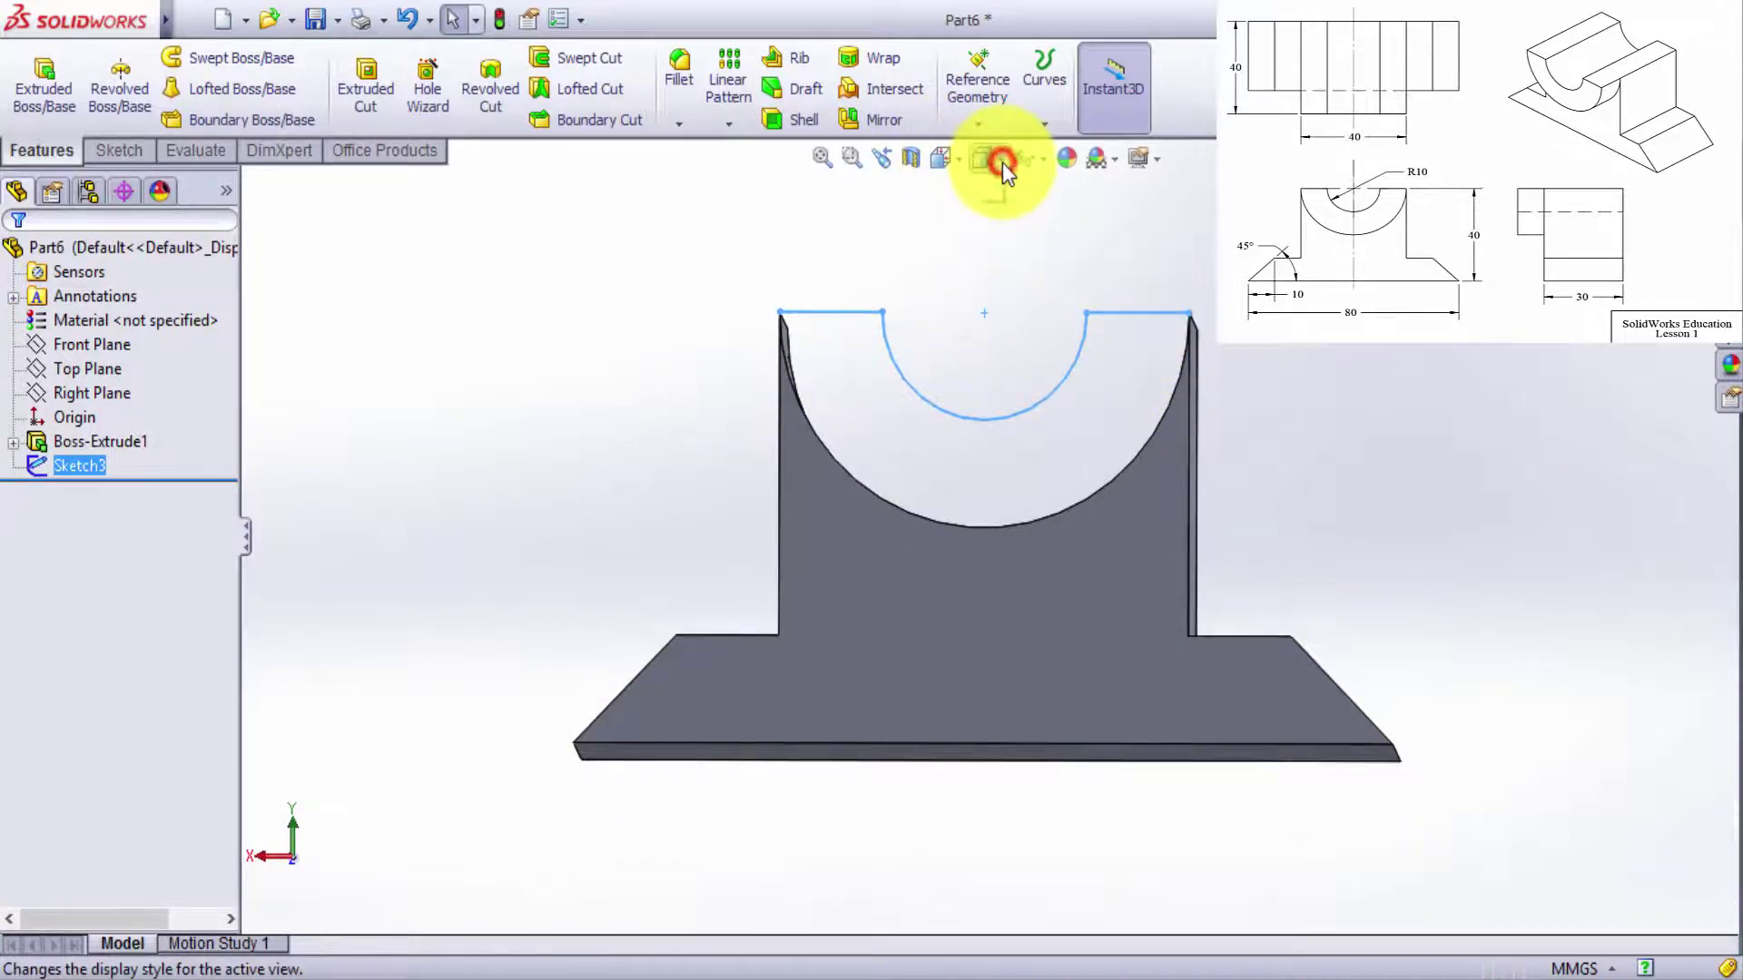
{"action": "left_click", "coordinate": [948, 160]}
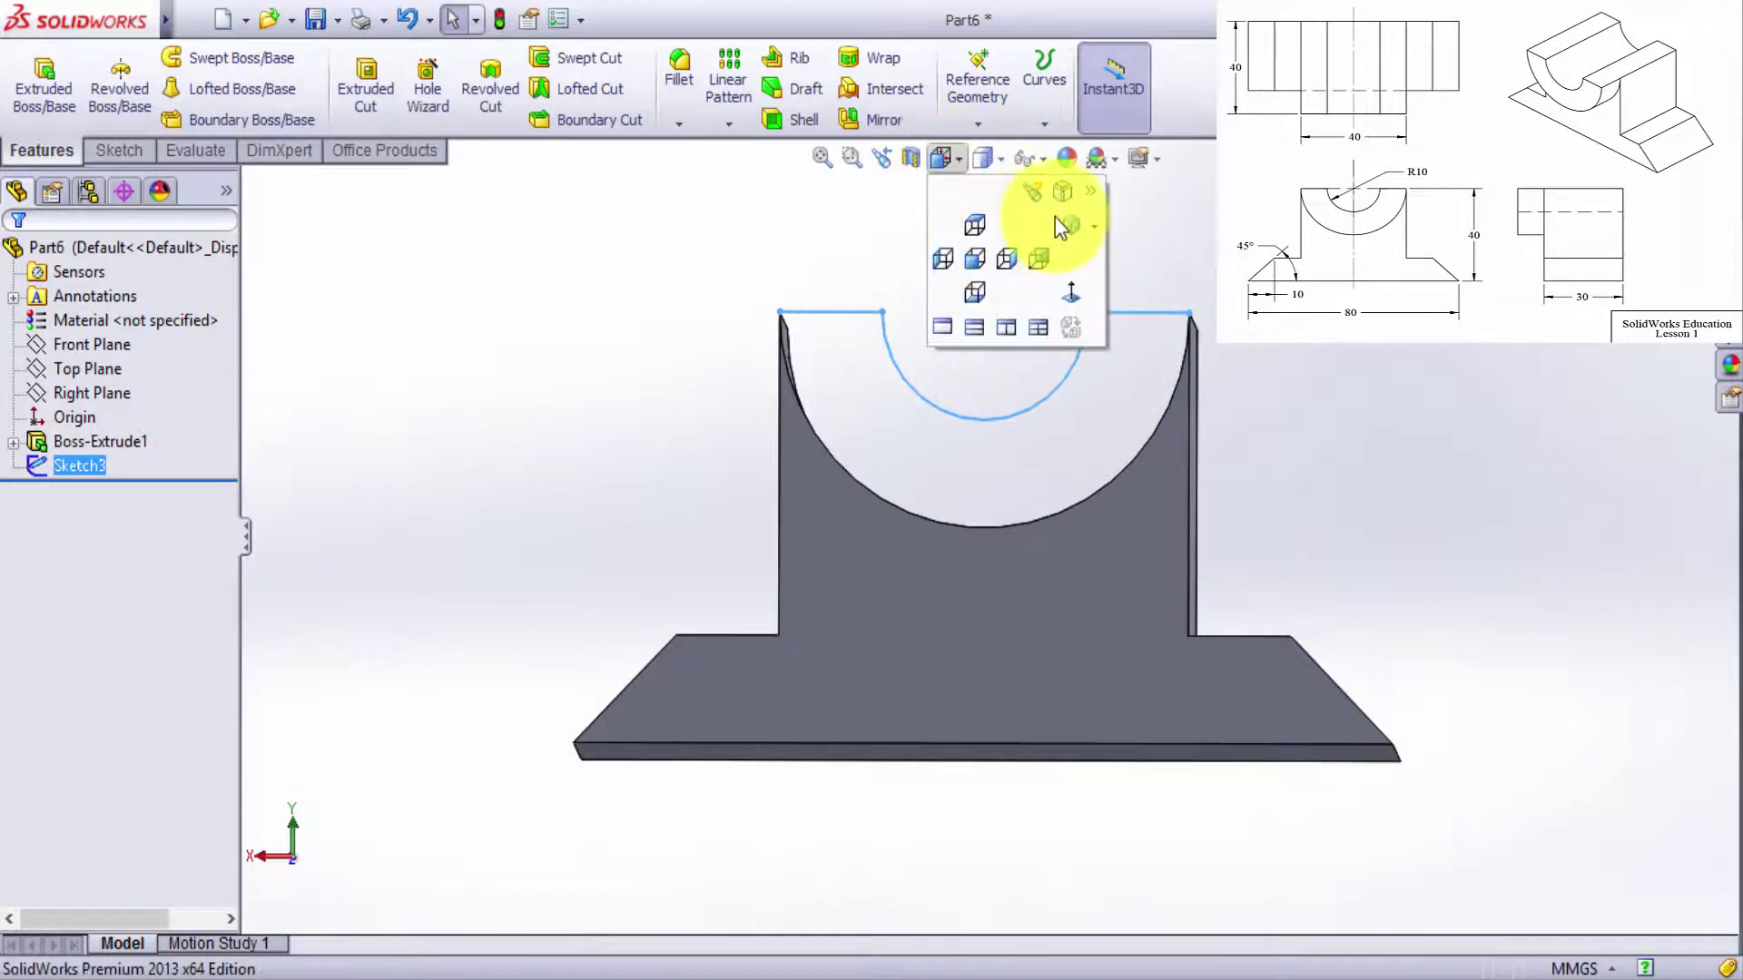
{"action": "left_click", "coordinate": [1060, 293]}
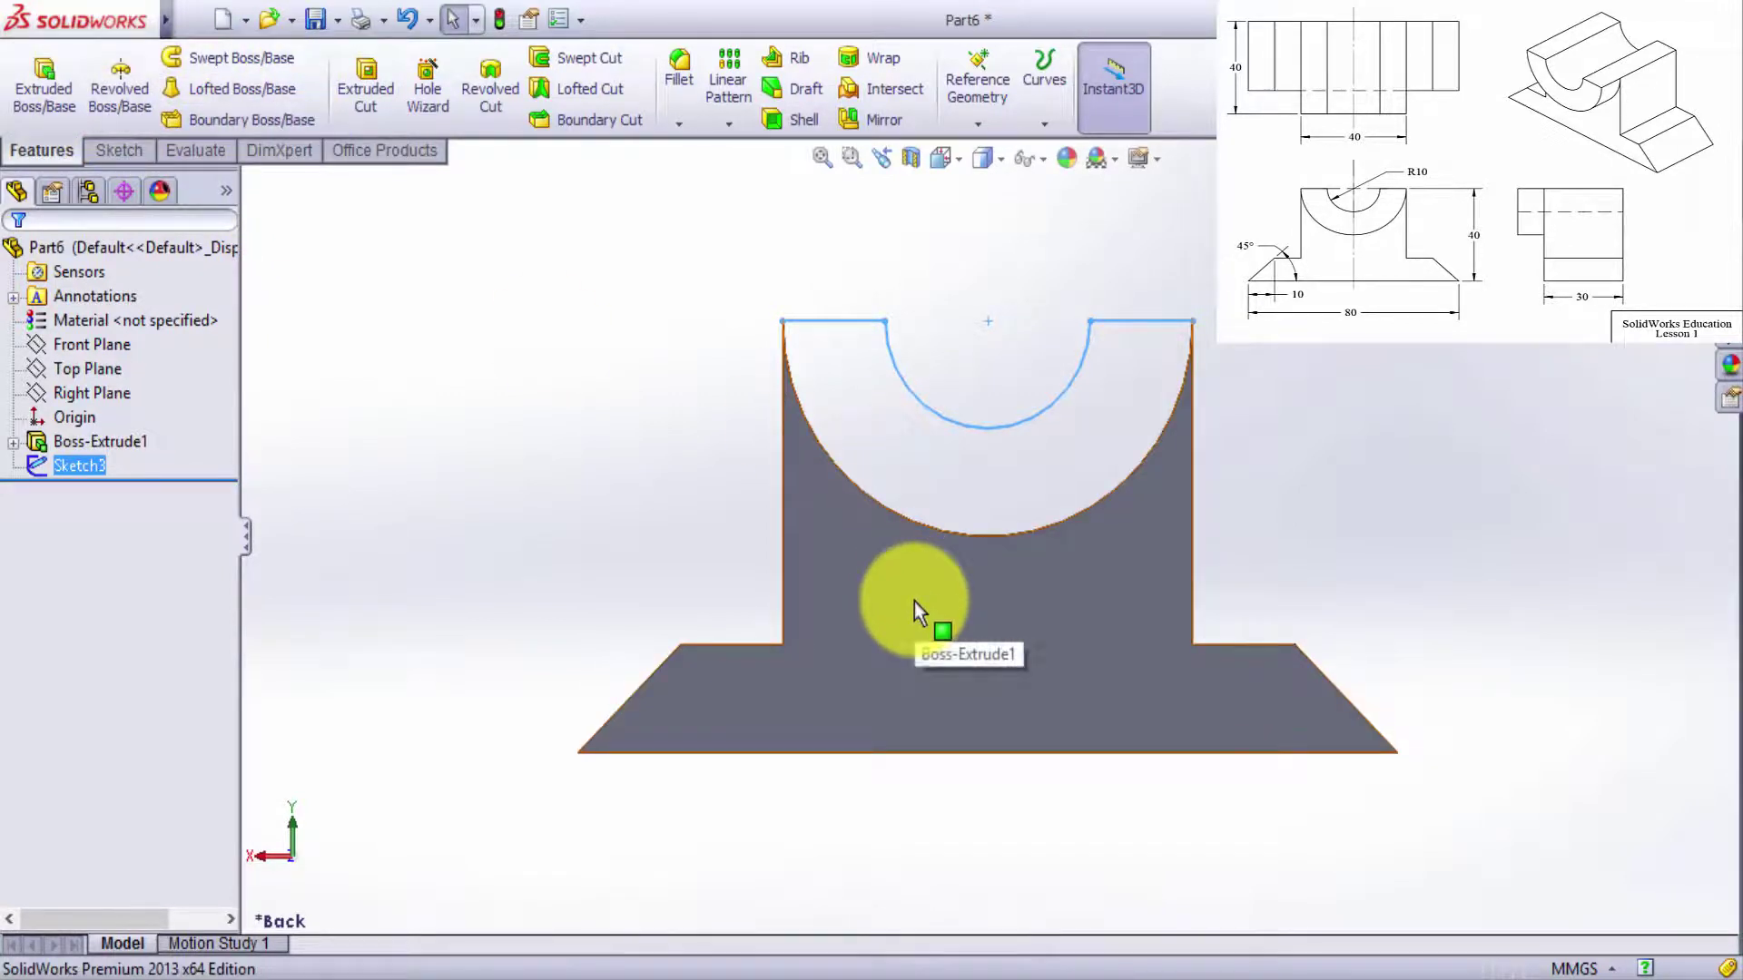
Reopen Sketch3 and draw a 3-point arc between the top corners through the saddle bottom.
{"action": "right_click", "coordinate": [94, 471]}
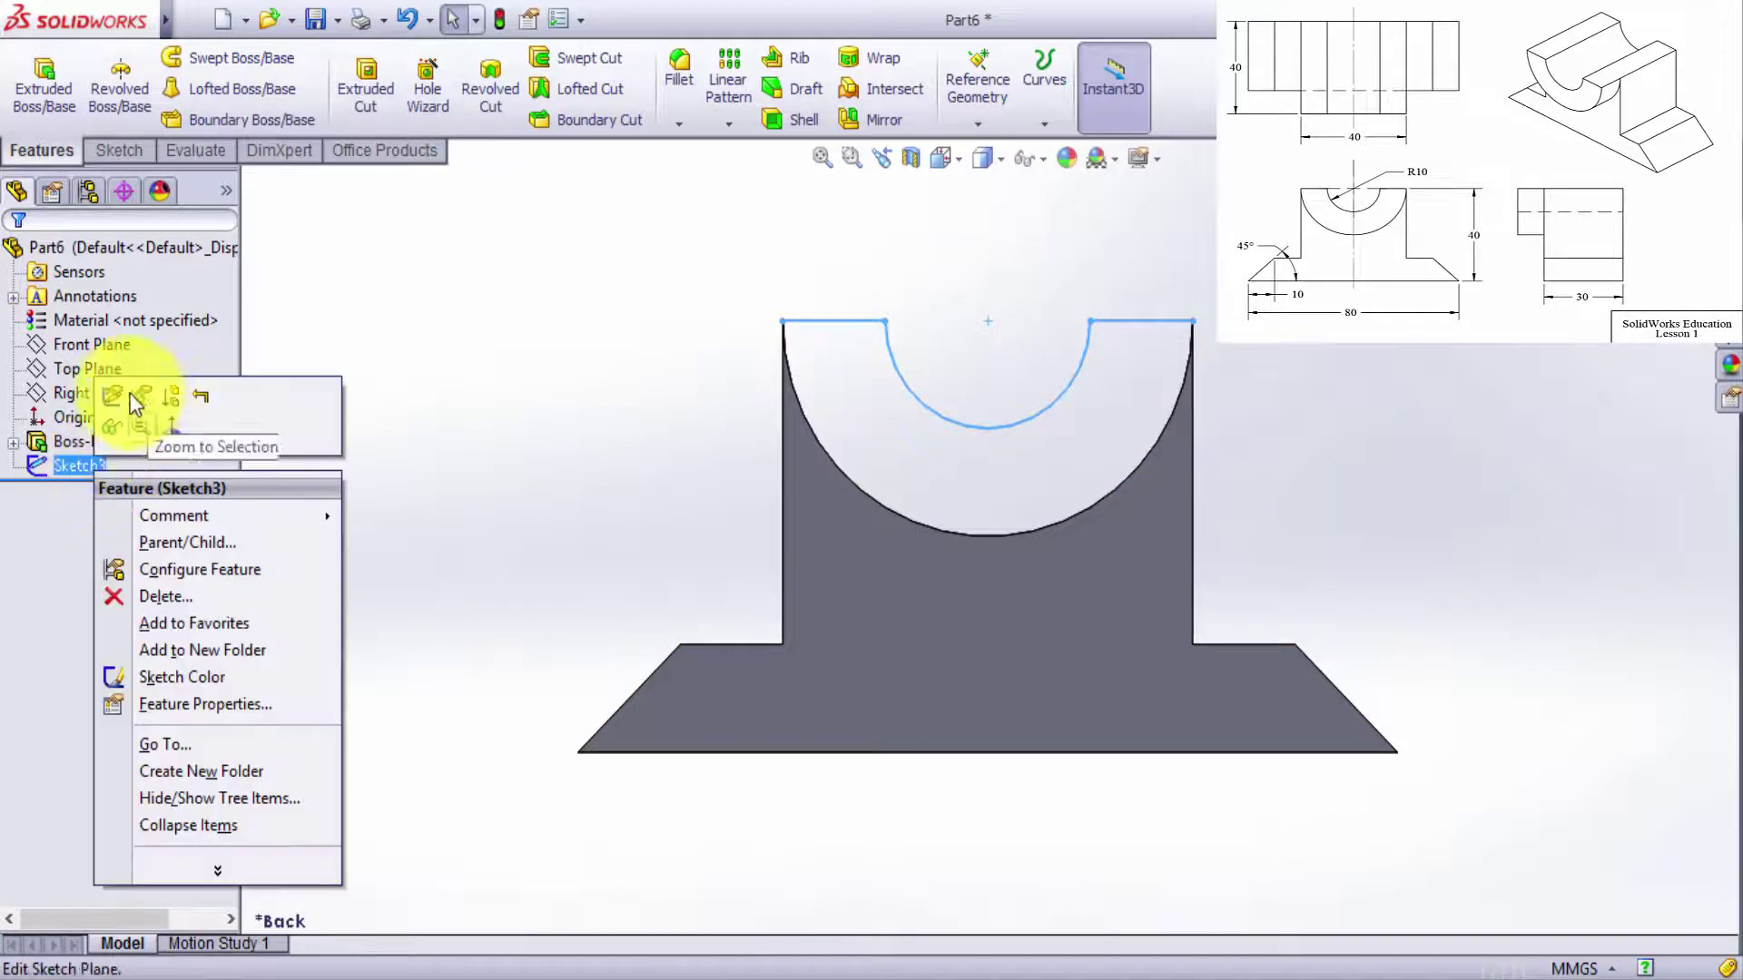
{"action": "left_click", "coordinate": [104, 386]}
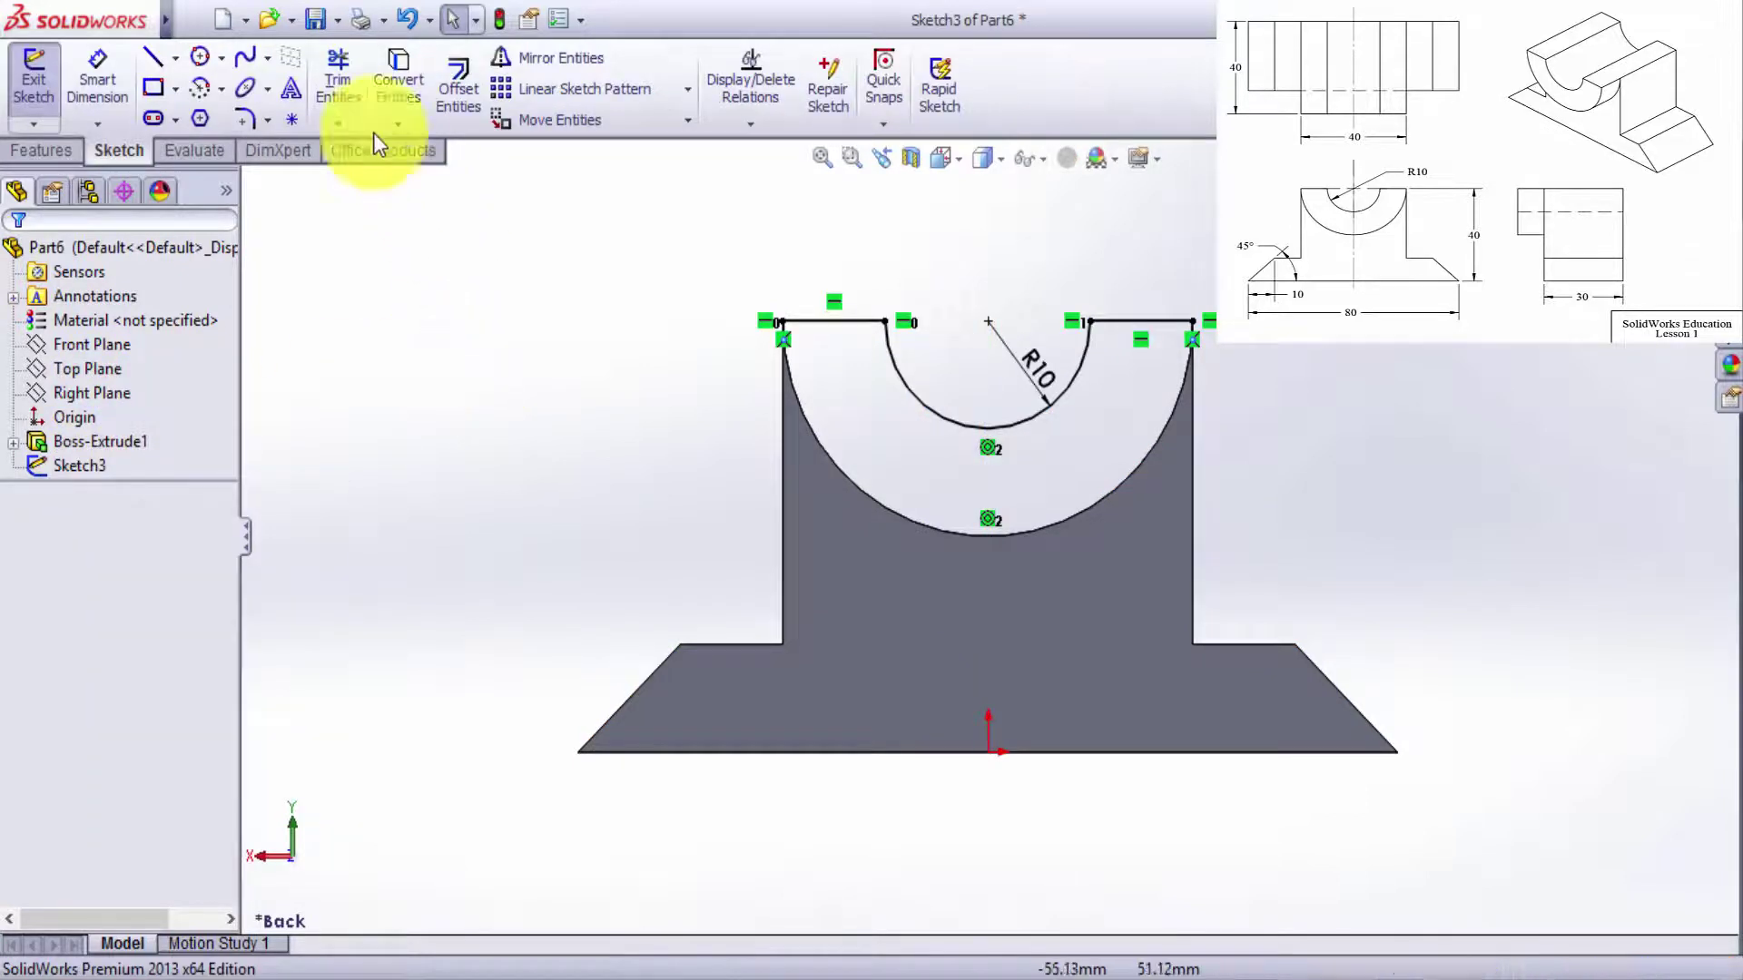
{"action": "left_click", "coordinate": [201, 87]}
{"action": "left_click", "coordinate": [155, 345]}
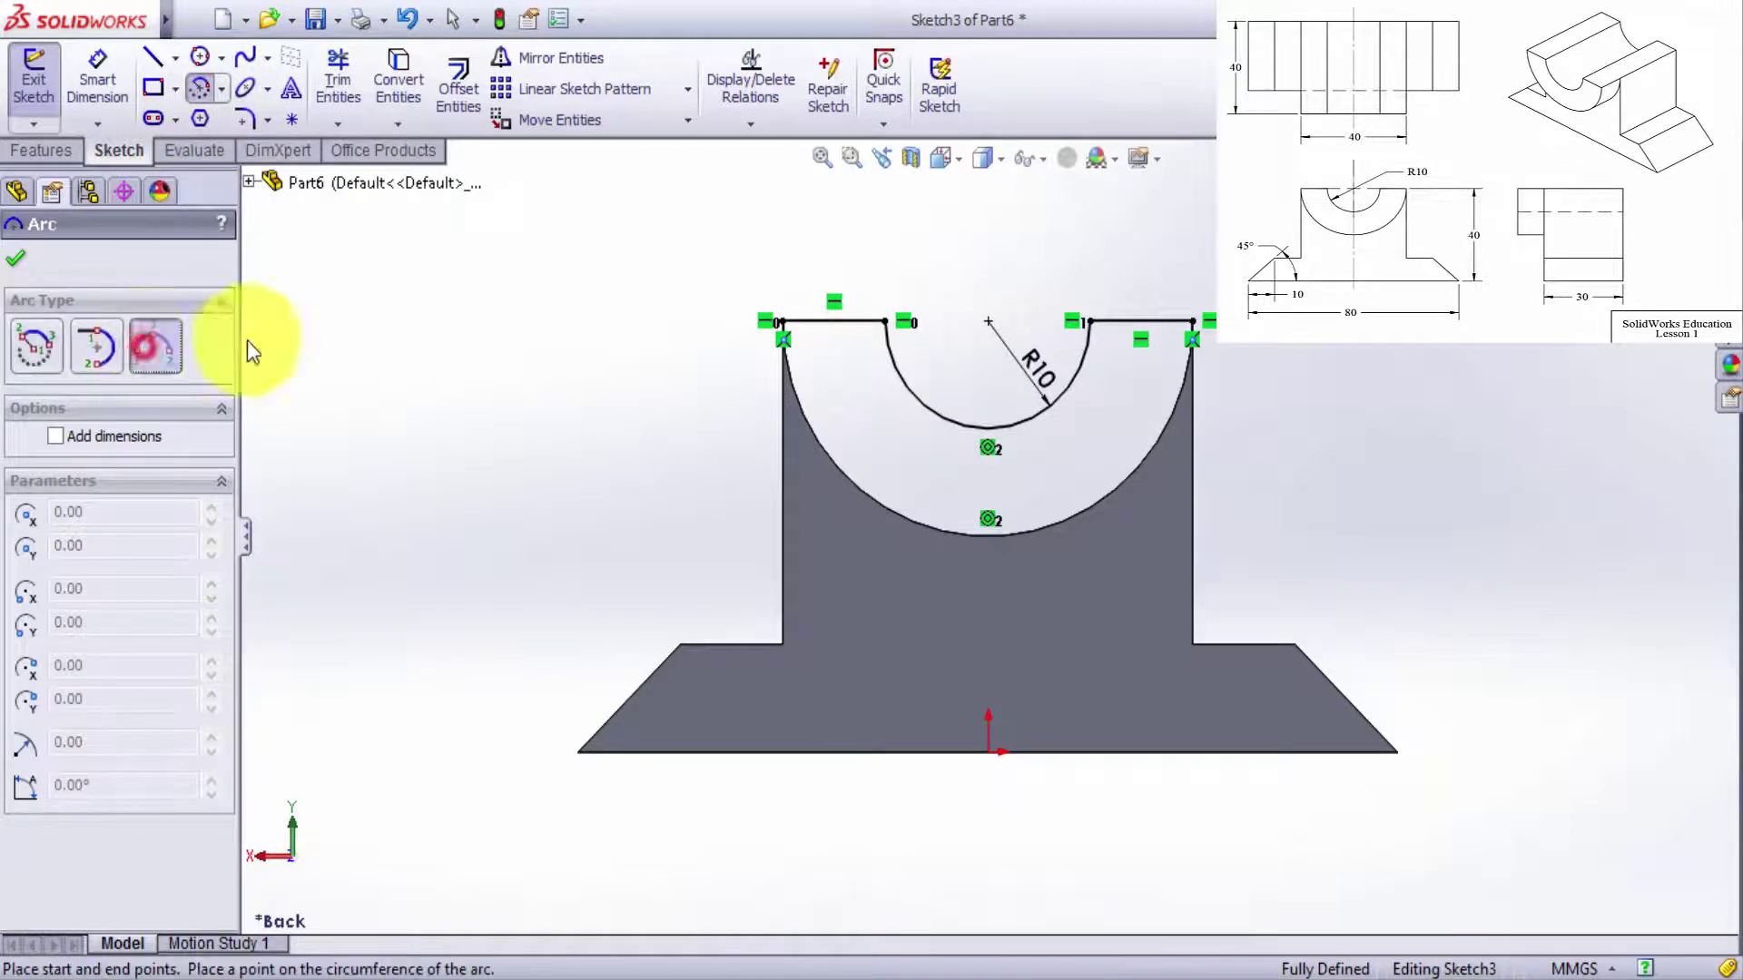
{"action": "left_click", "coordinate": [783, 321]}
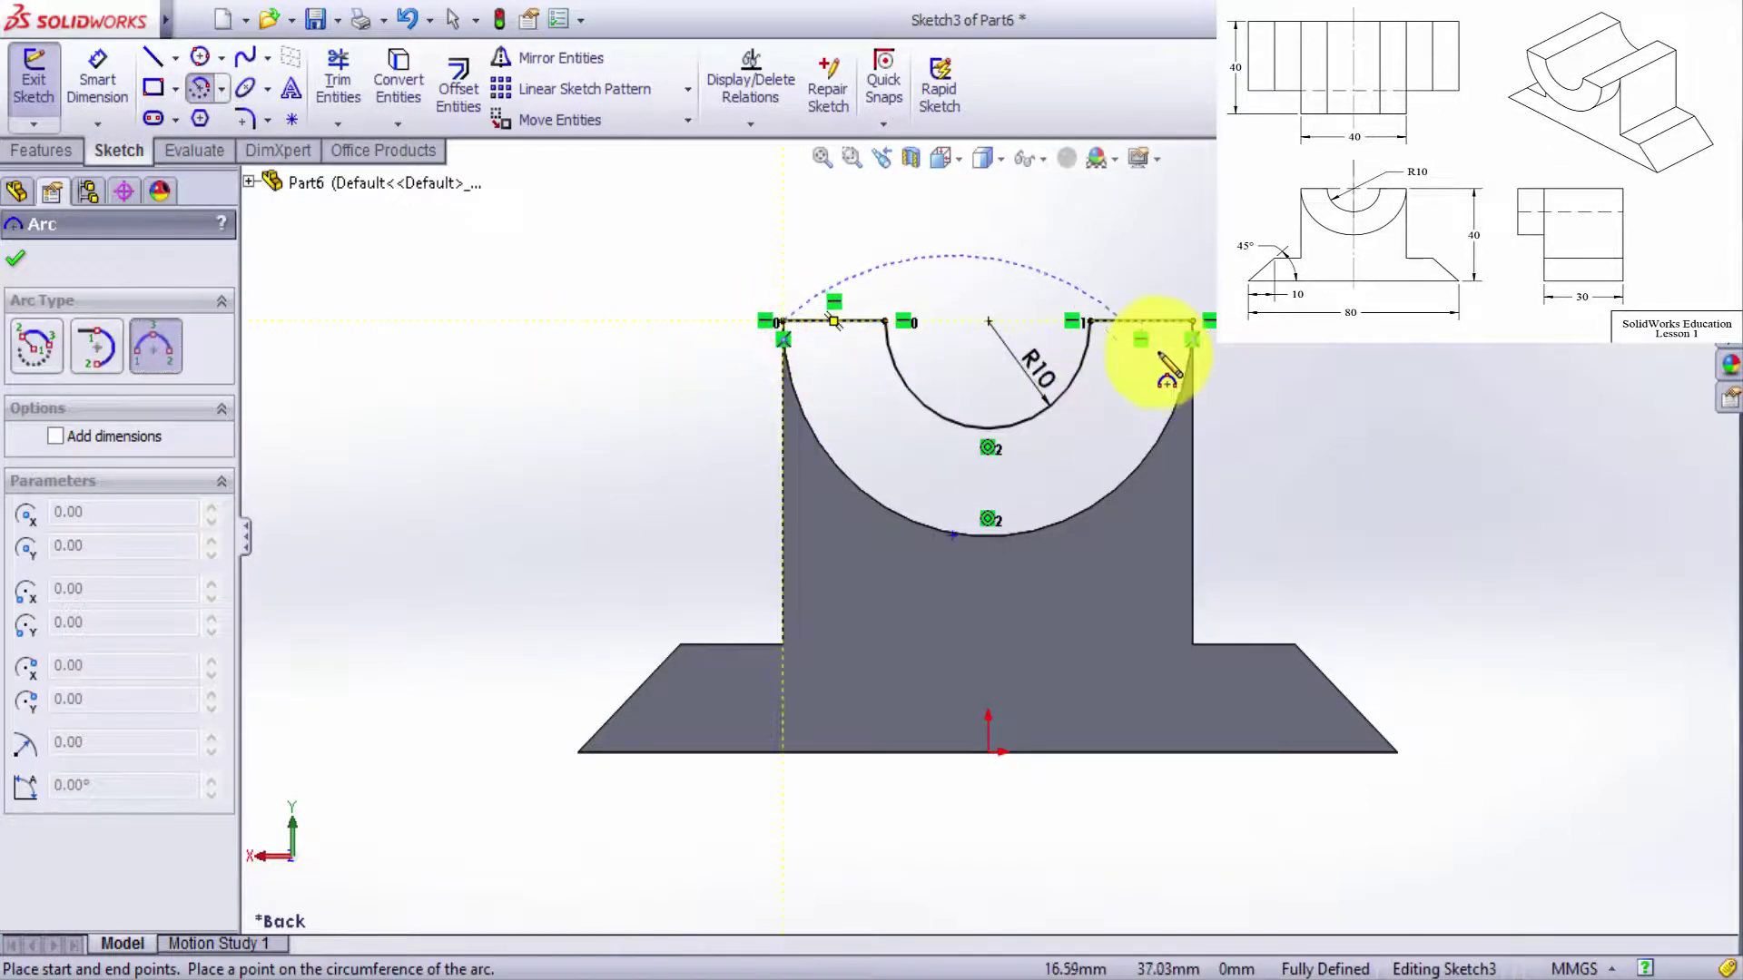
{"action": "left_click", "coordinate": [1191, 321]}
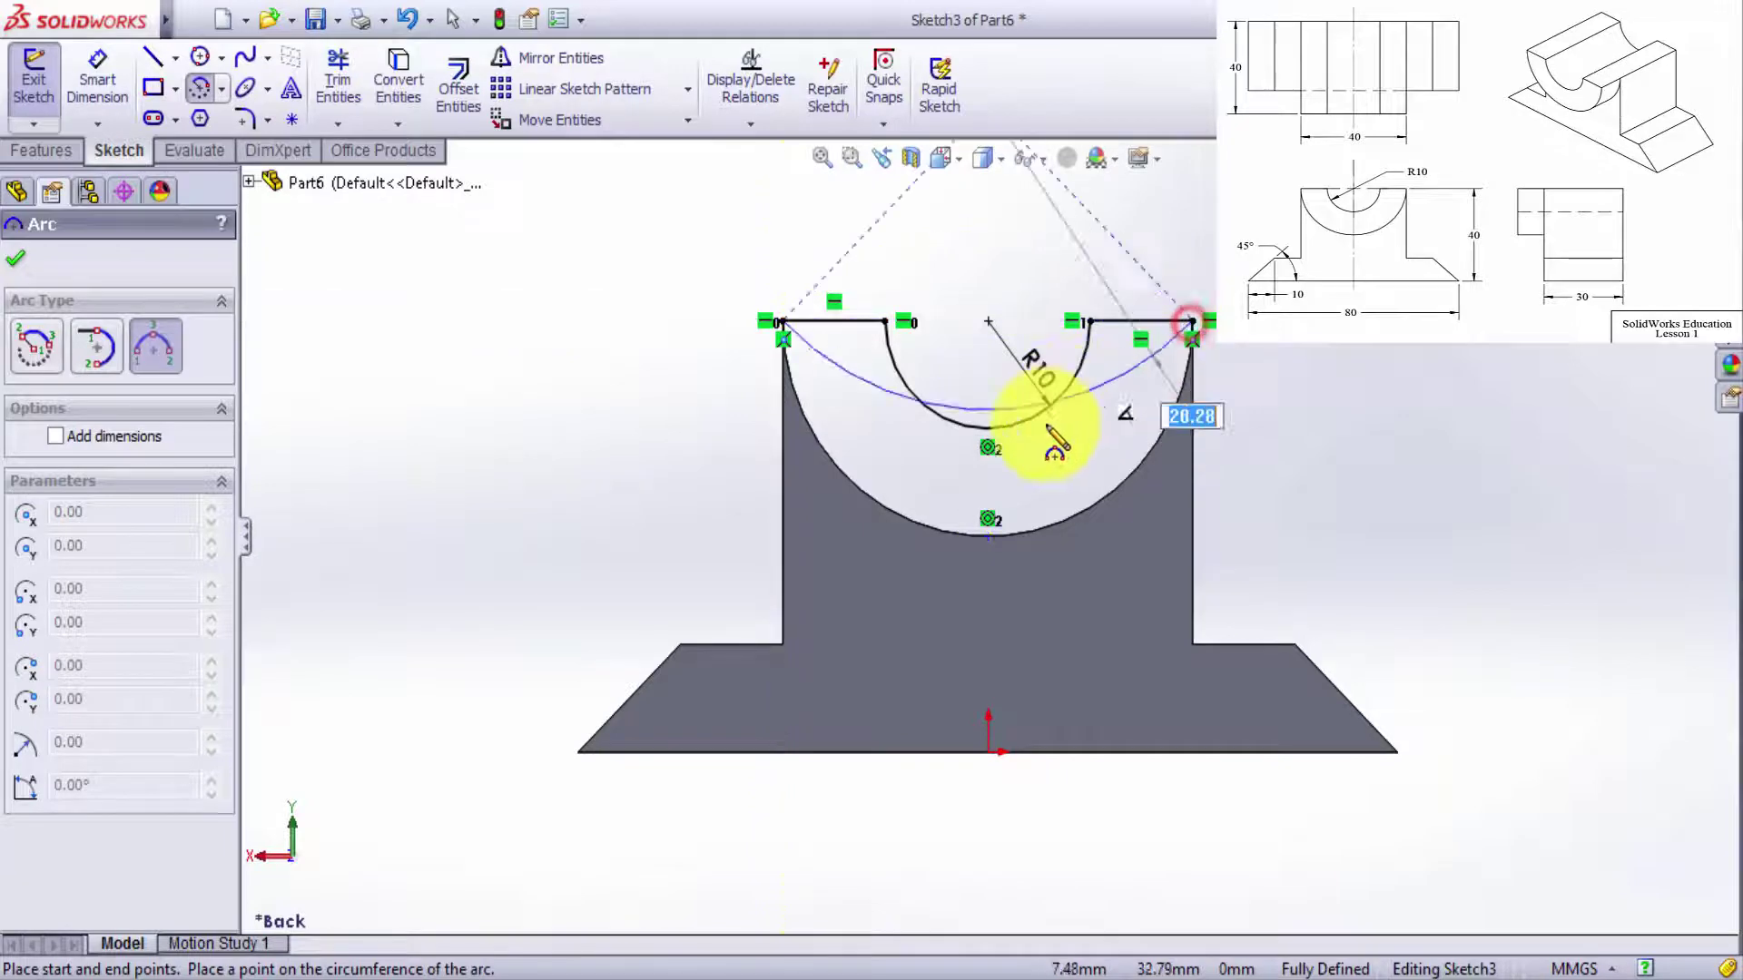
{"action": "left_click", "coordinate": [990, 536]}
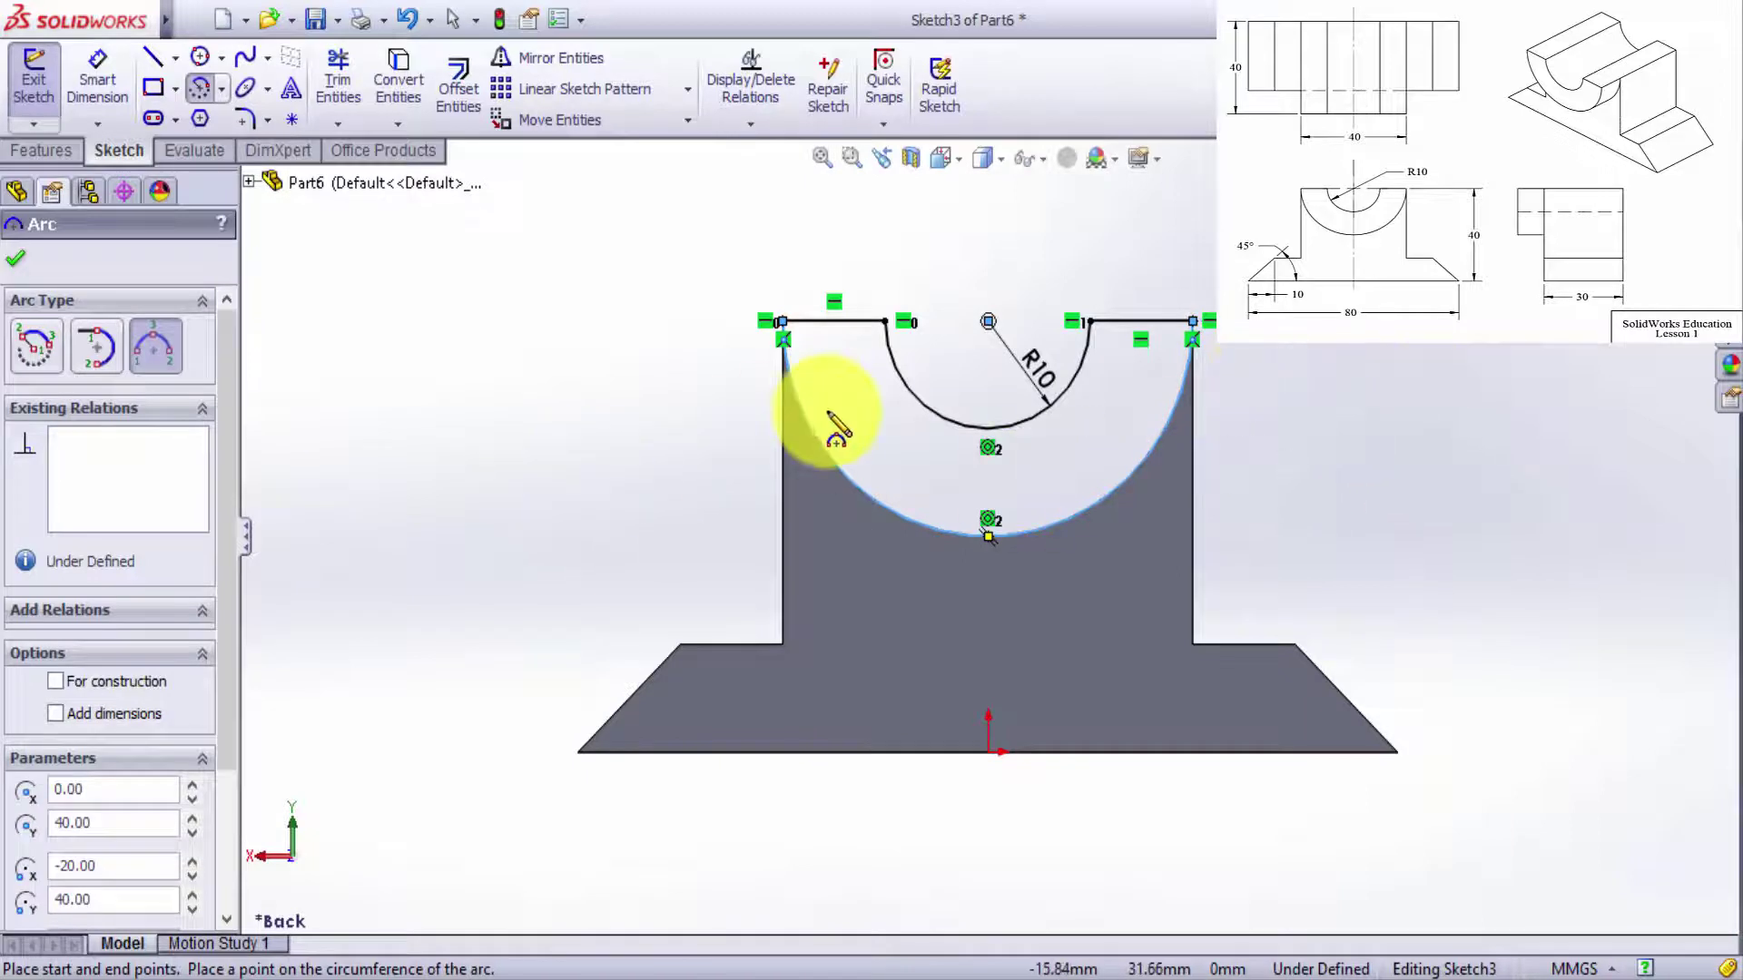
{"action": "key", "text": "Escape"}
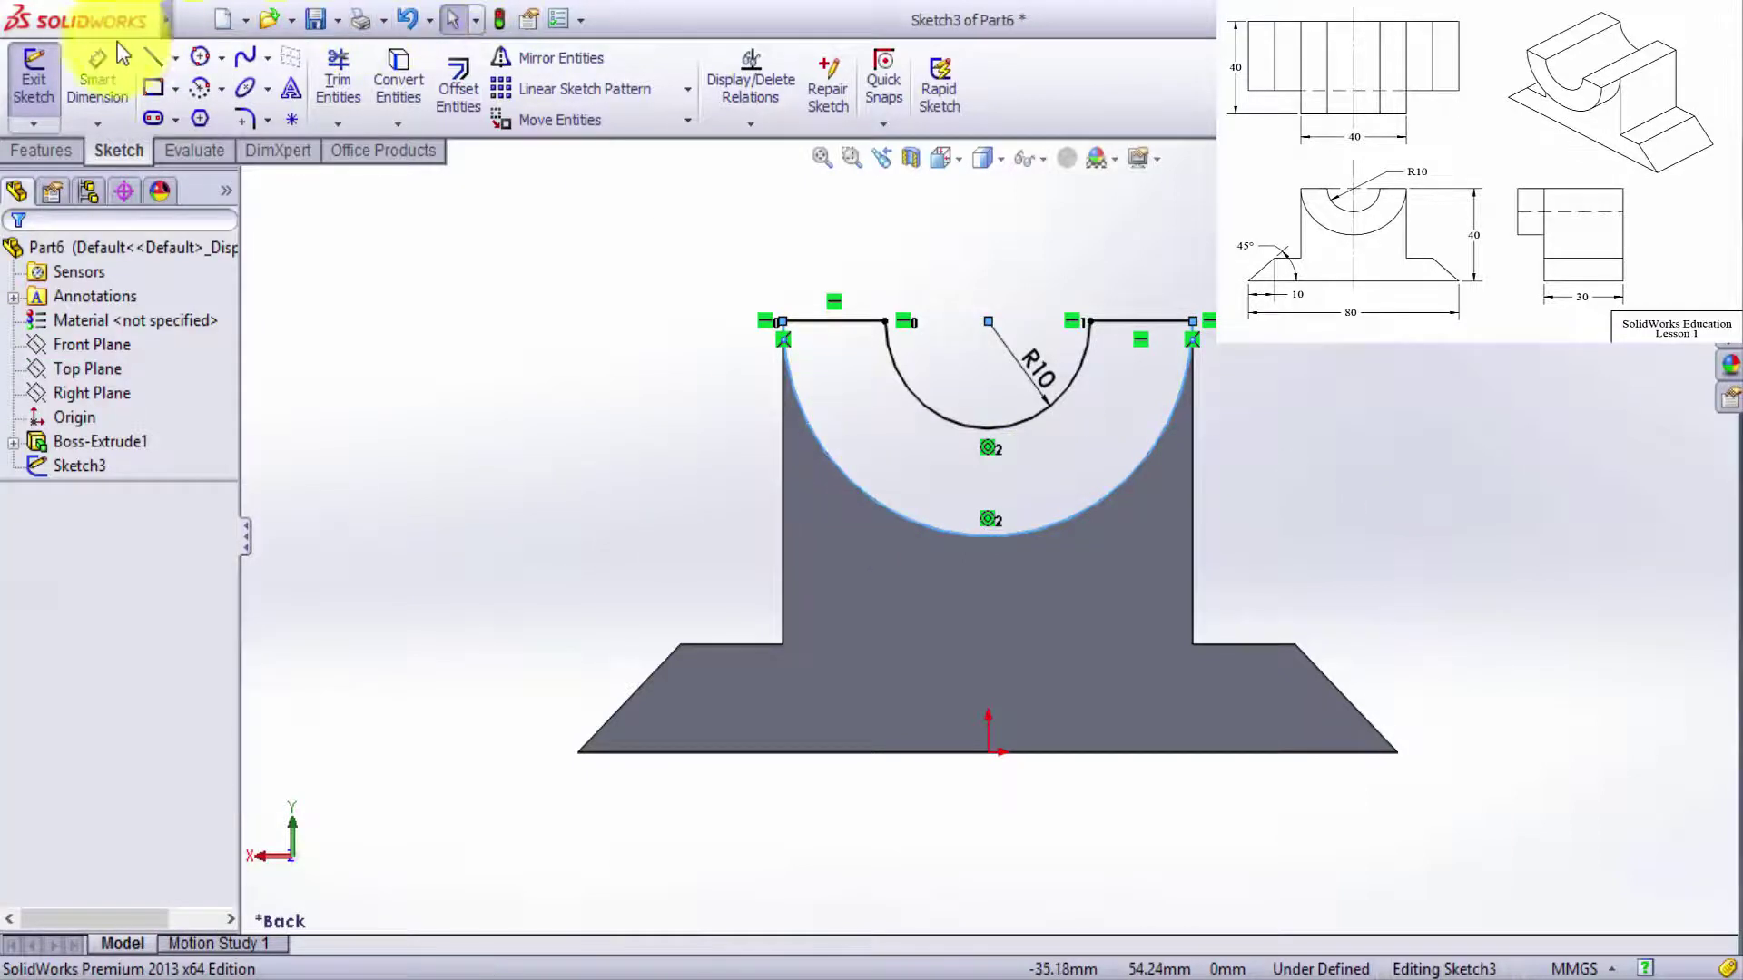
Dimension the large arc to R20 and exit the now fully defined Sketch3.
{"action": "left_click", "coordinate": [100, 77]}
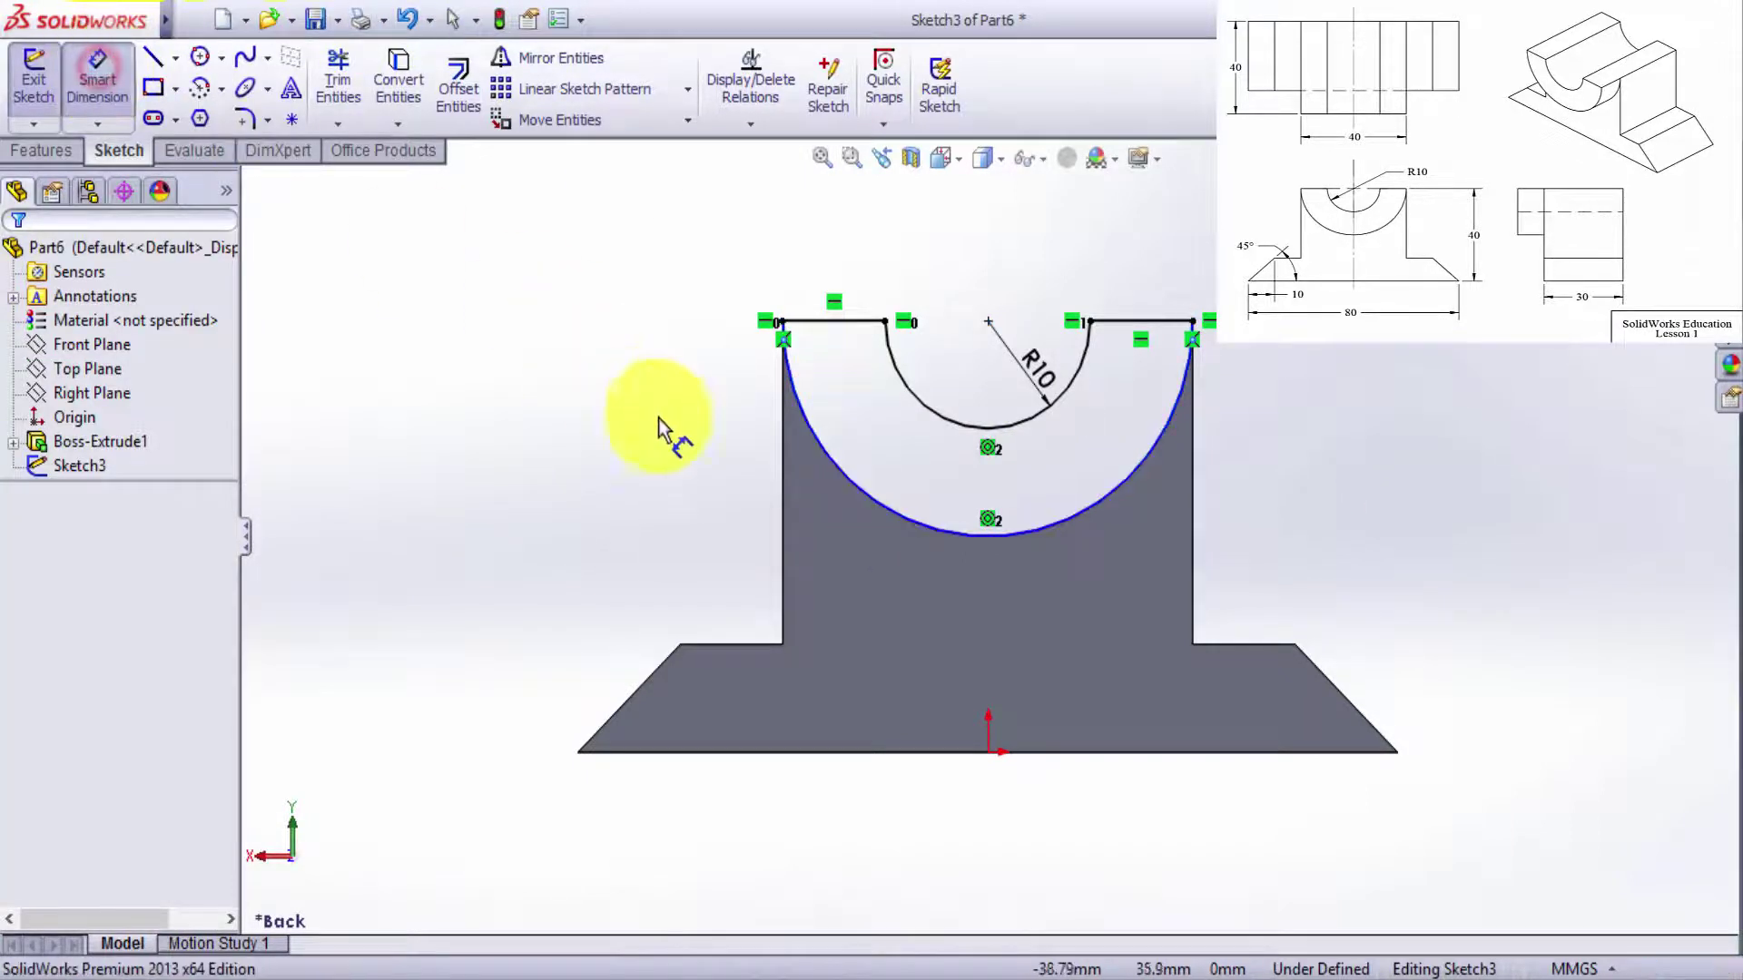
{"action": "left_click", "coordinate": [904, 522]}
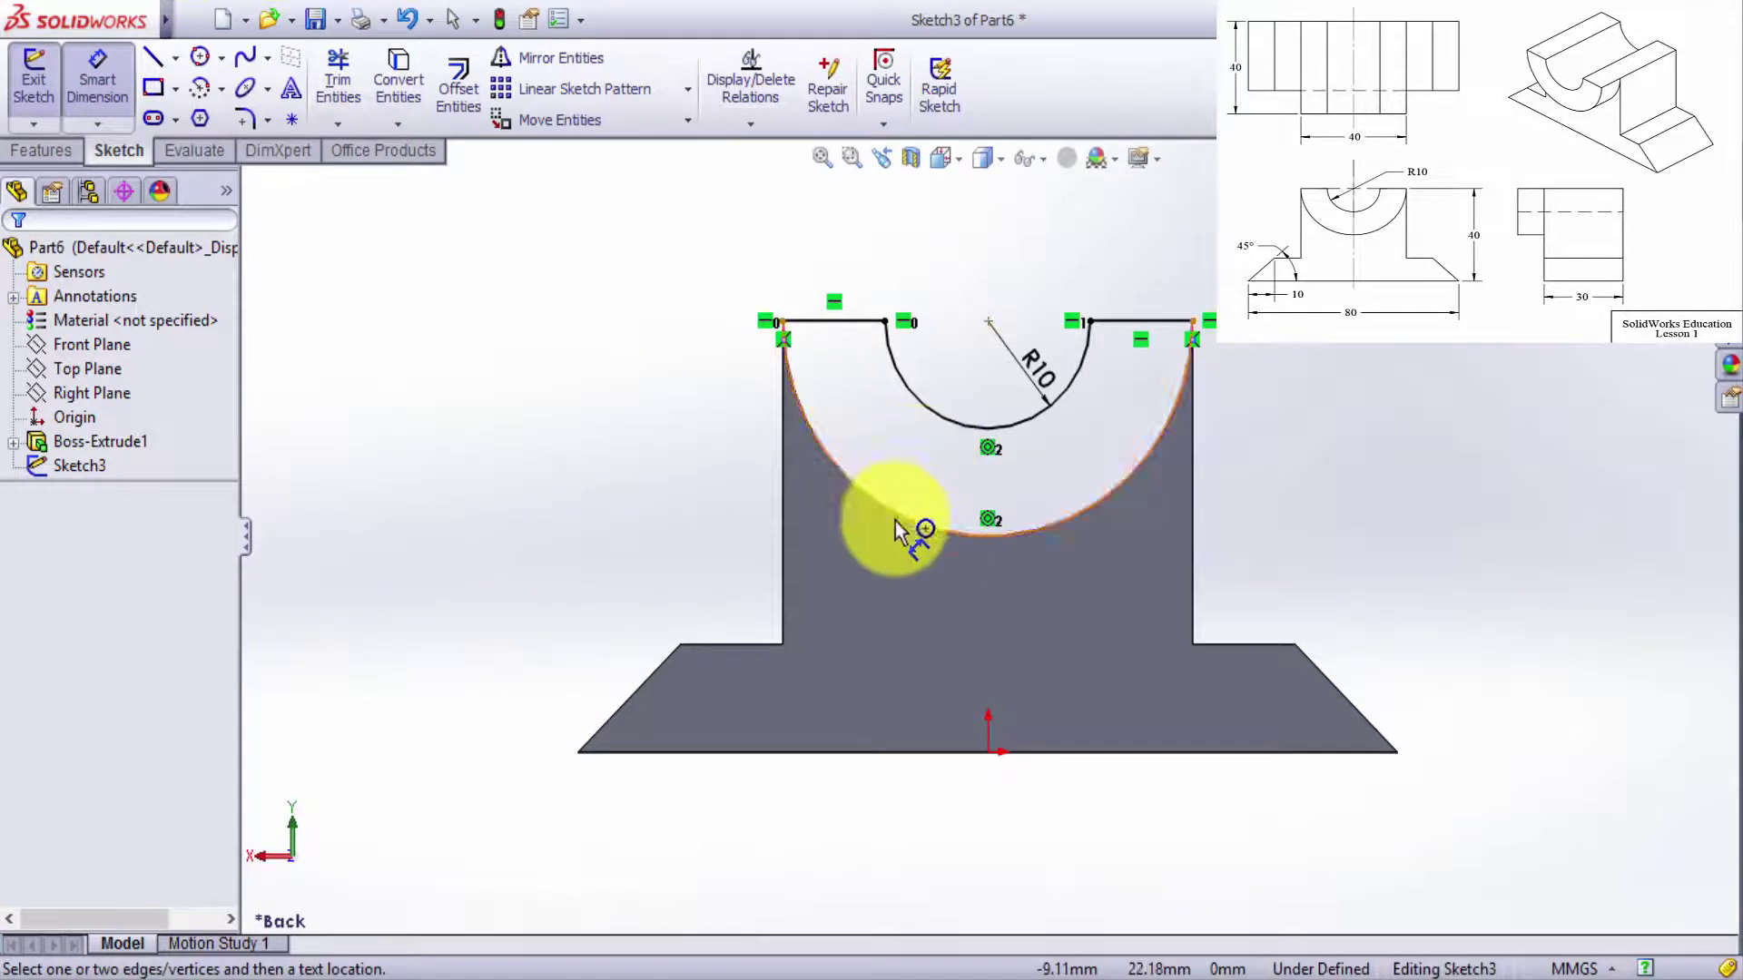
{"action": "left_click", "coordinate": [928, 478]}
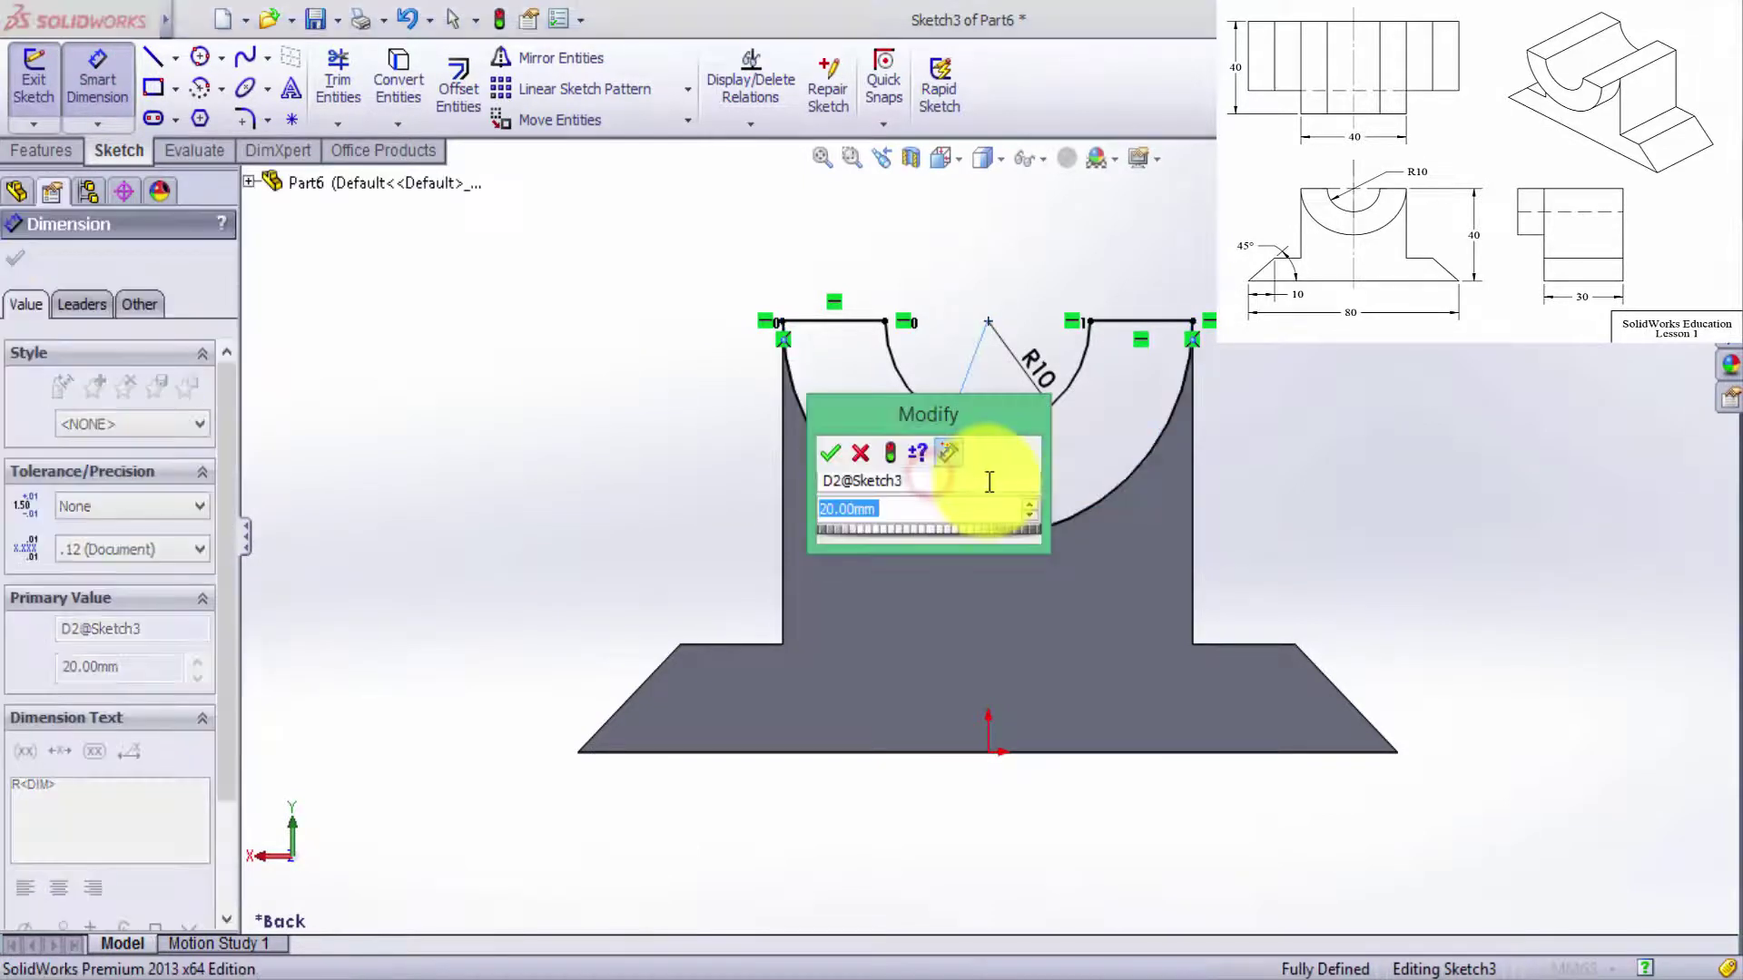
{"action": "type", "text": "20"}
{"action": "key", "text": "Return"}
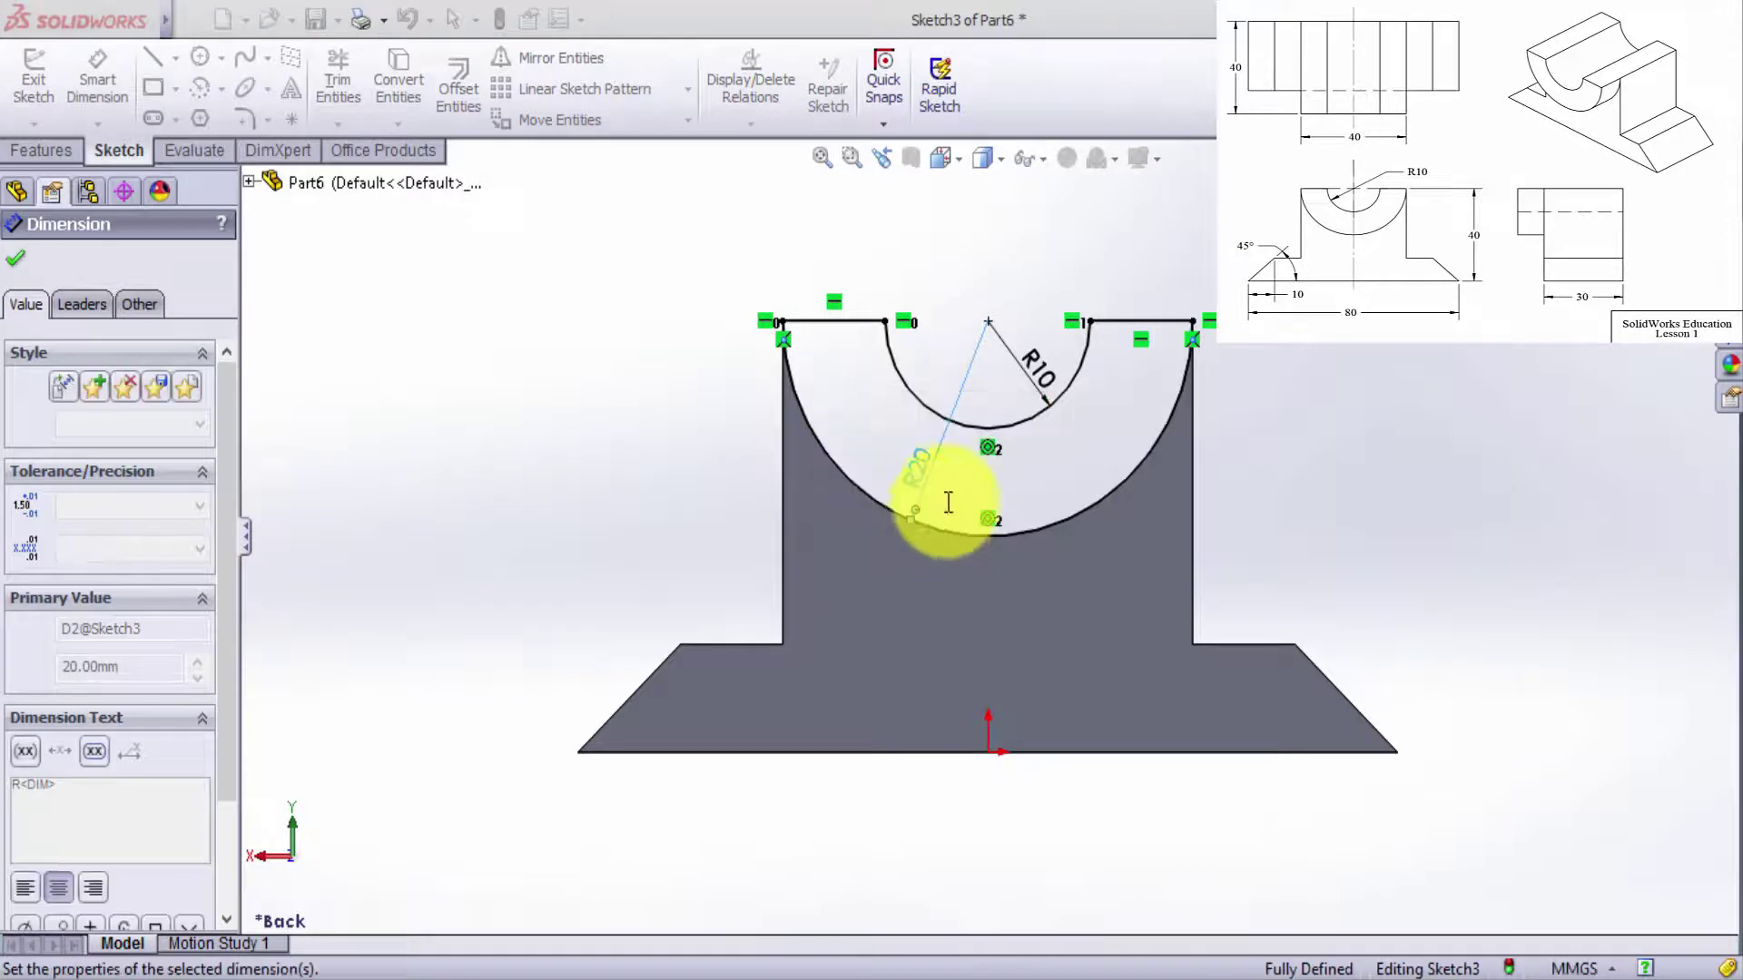
{"action": "left_click", "coordinate": [1346, 431]}
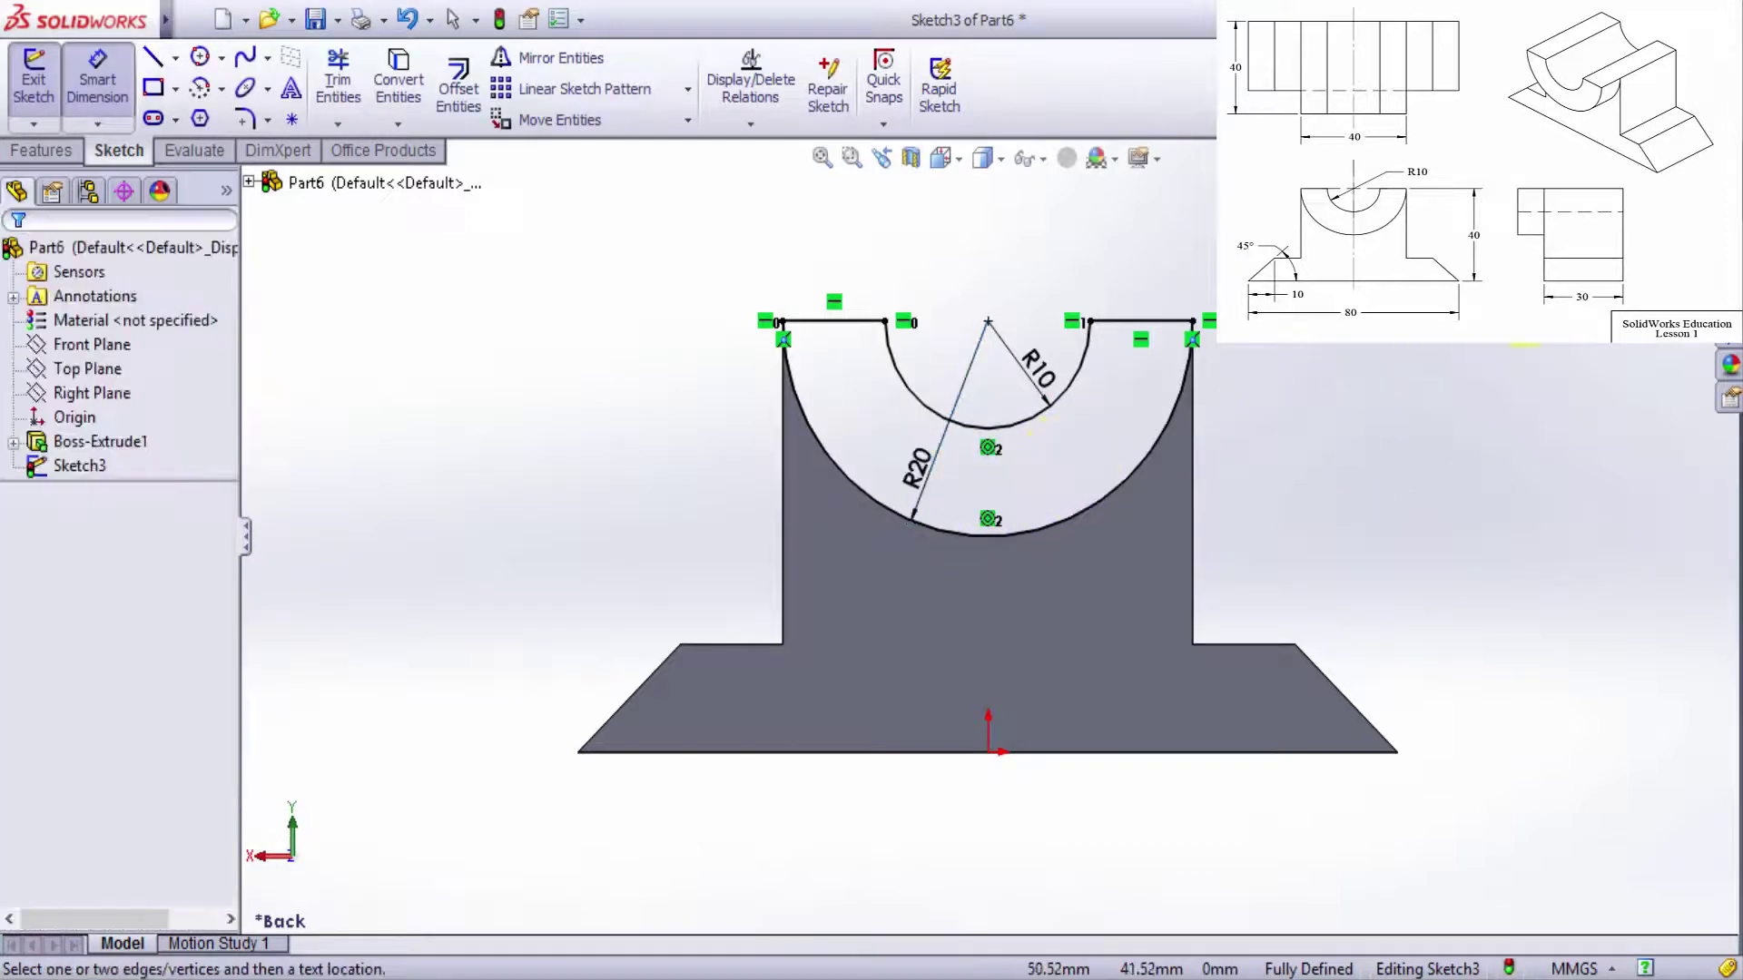
{"action": "left_click", "coordinate": [1695, 178]}
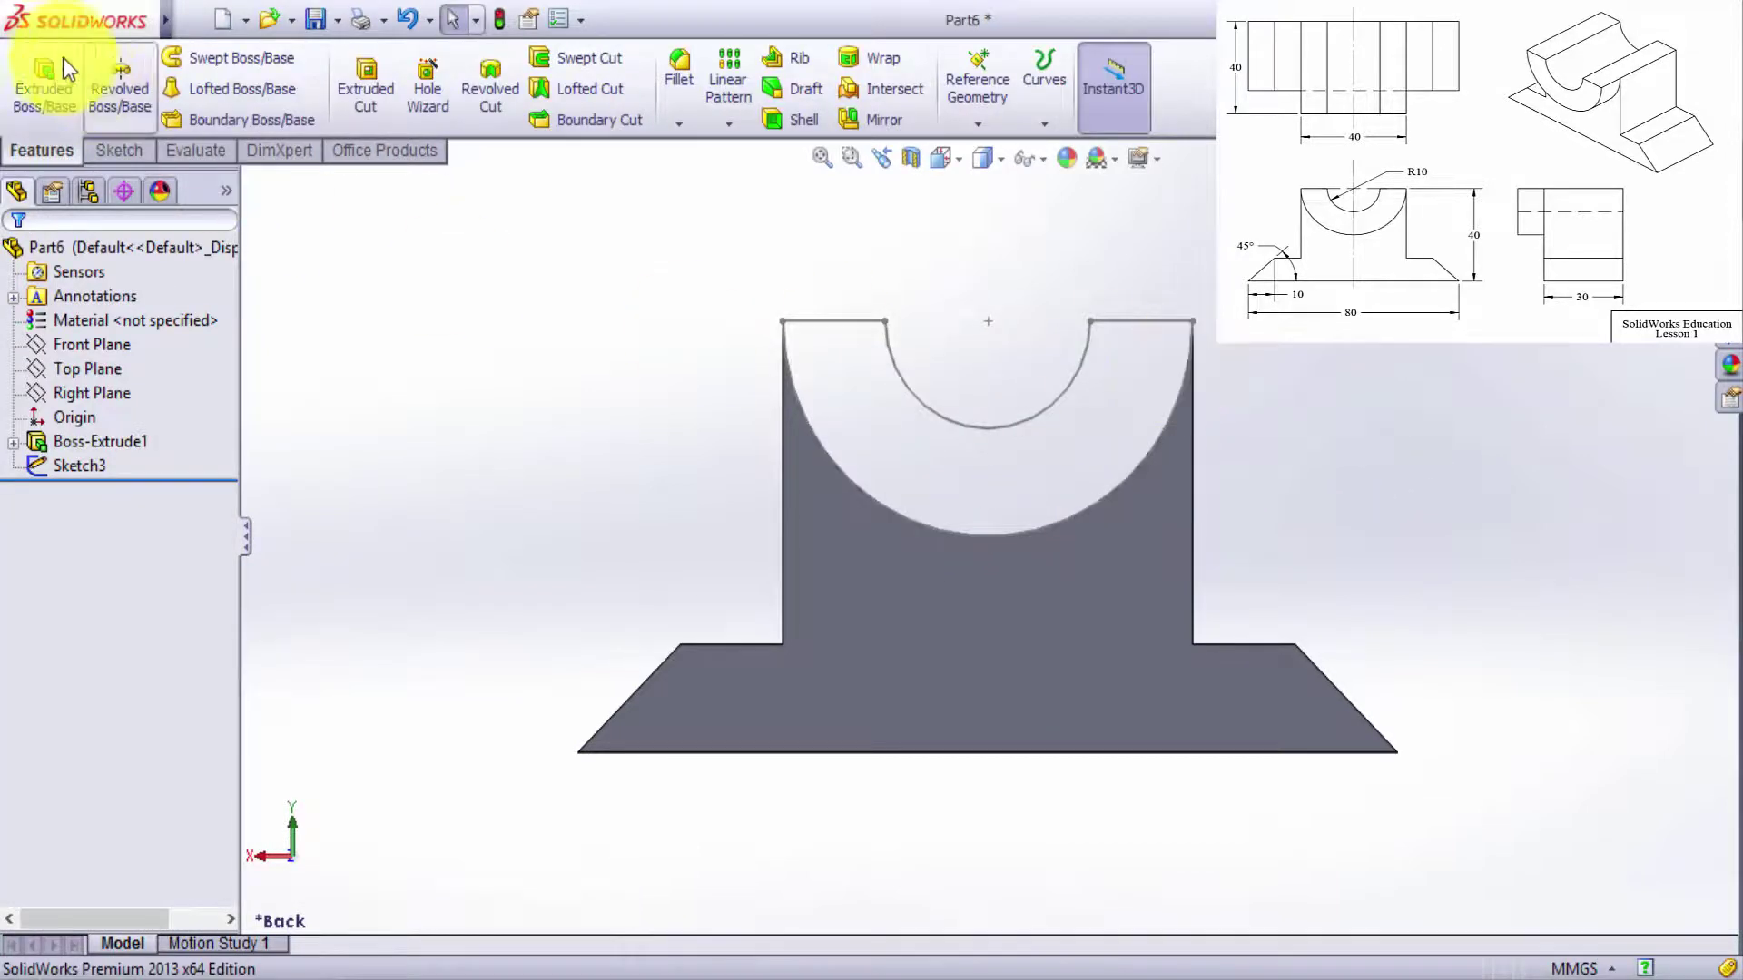
{"action": "left_click", "coordinate": [50, 104]}
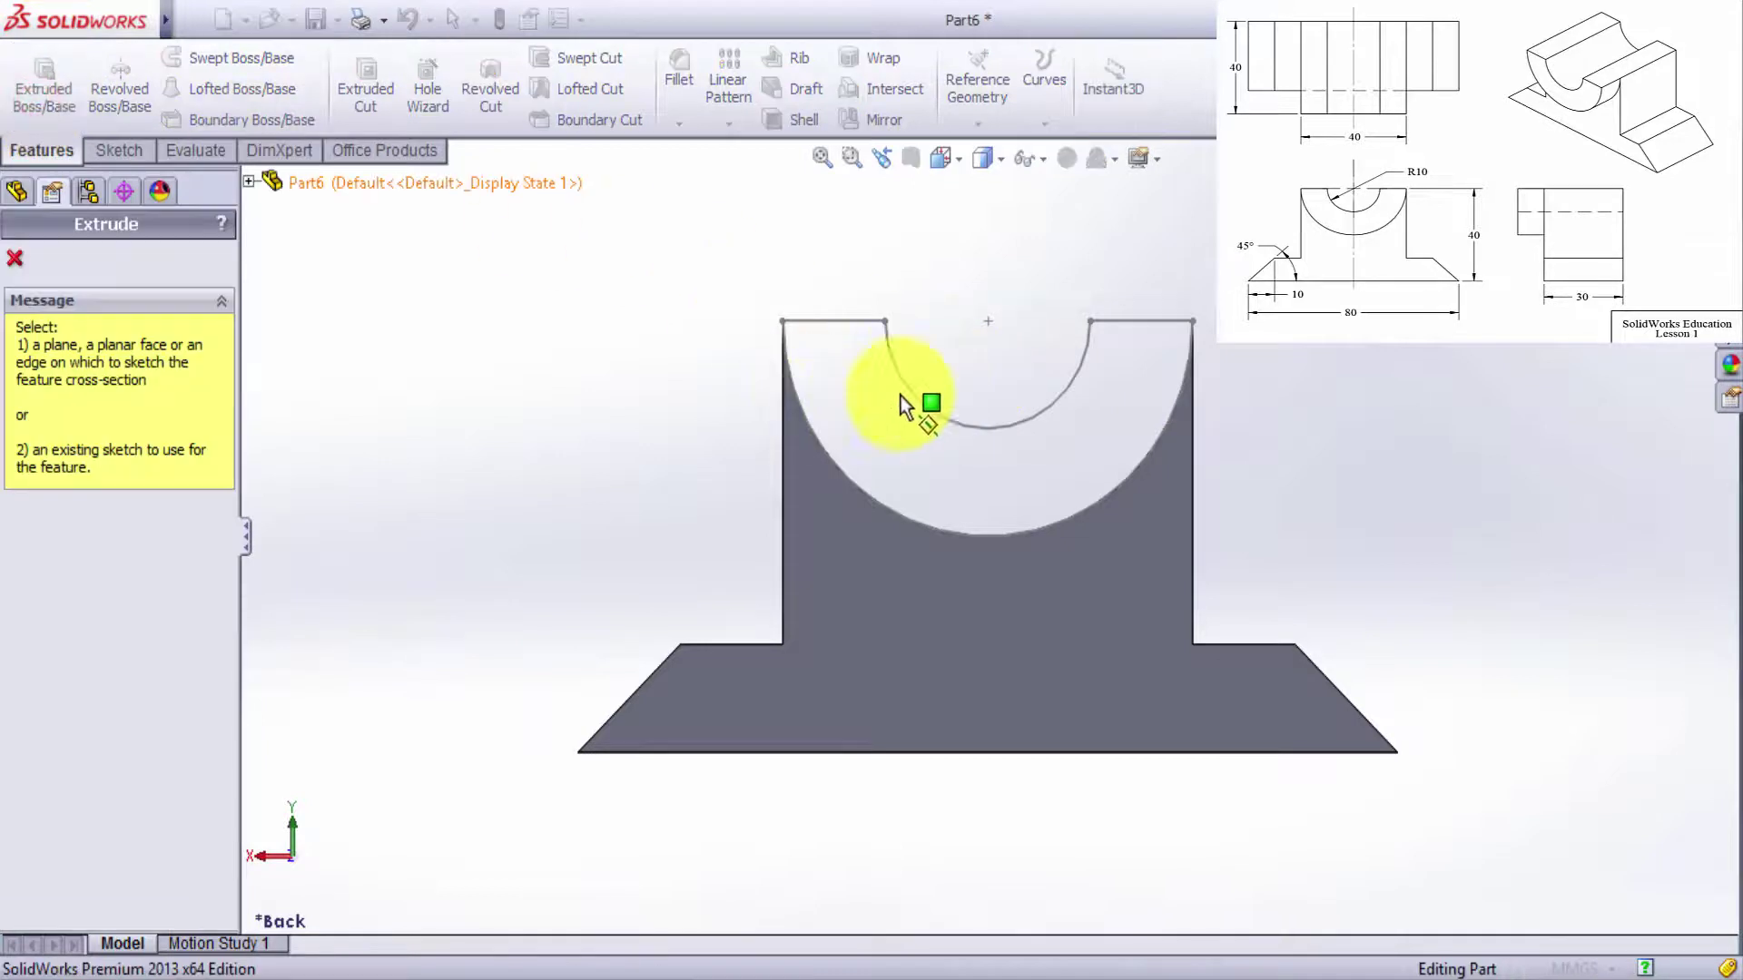
{"action": "mouse_move", "coordinate": [1272, 486]}
{"action": "middle_mouse_down"}
{"action": "mouse_move", "coordinate": [1041, 692]}
{"action": "mouse_move", "coordinate": [1014, 684]}
{"action": "mouse_move", "coordinate": [1023, 653]}
{"action": "mouse_move", "coordinate": [1159, 601]}
{"action": "mouse_move", "coordinate": [1322, 572]}
{"action": "mouse_move", "coordinate": [1467, 704]}
{"action": "mouse_move", "coordinate": [1470, 751]}
{"action": "middle_mouse_up"}
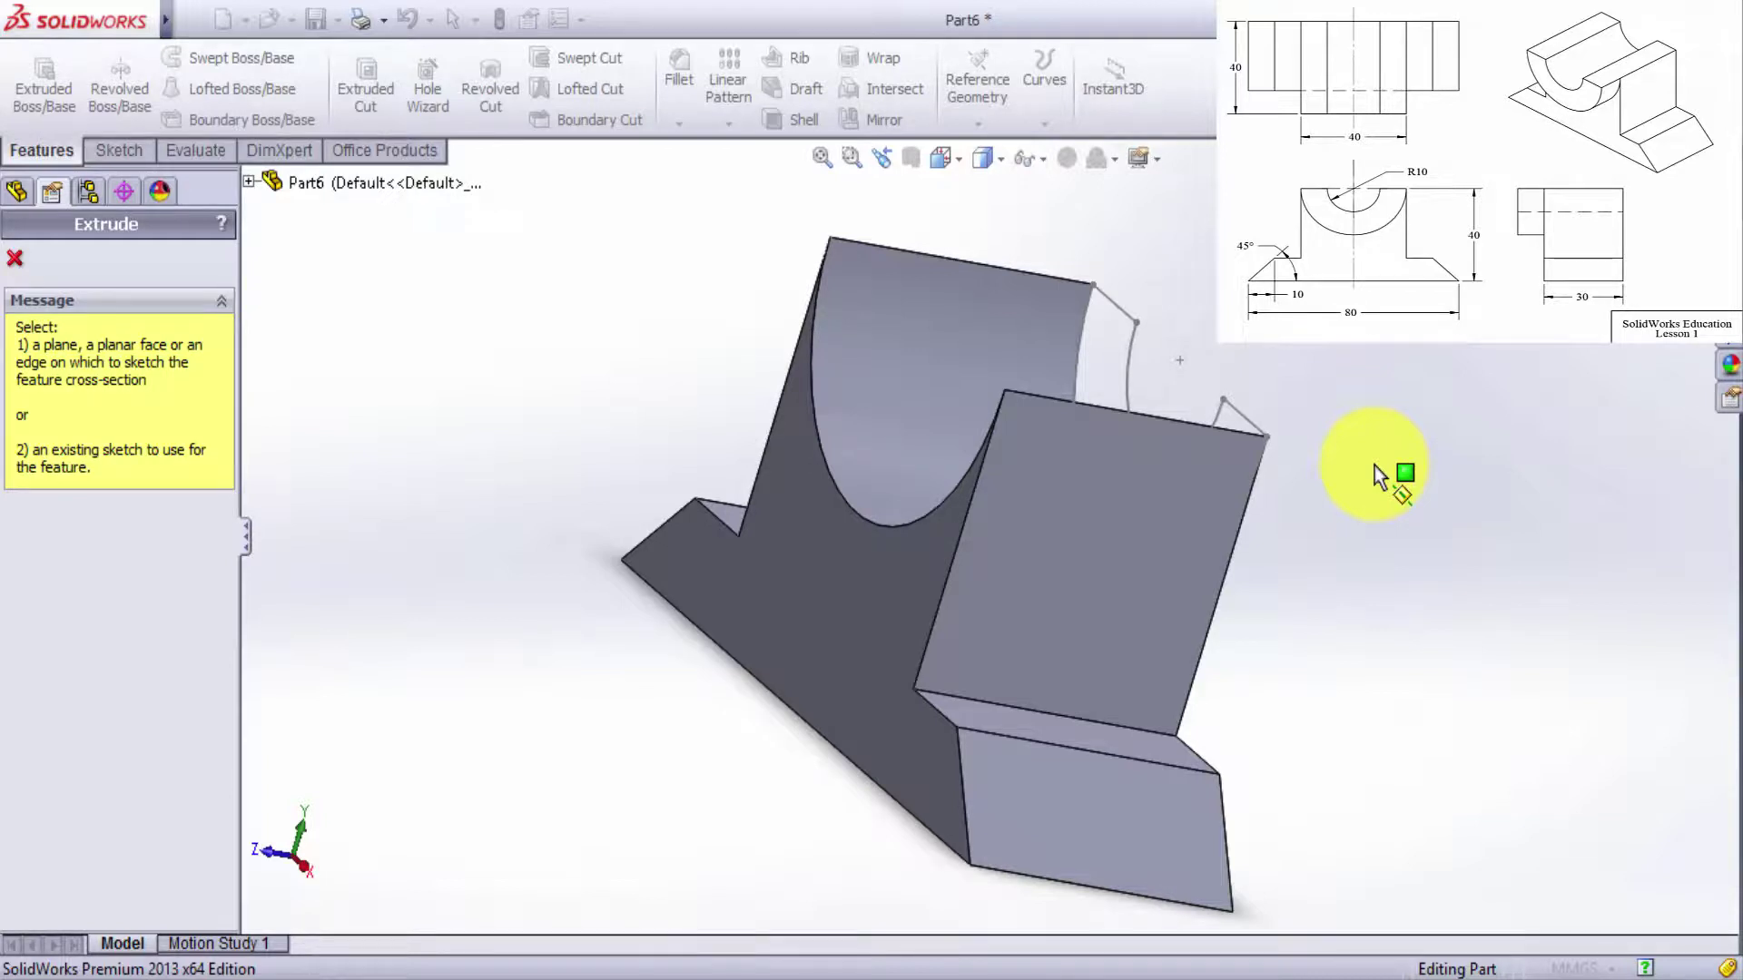
{"action": "left_click", "coordinate": [1122, 506]}
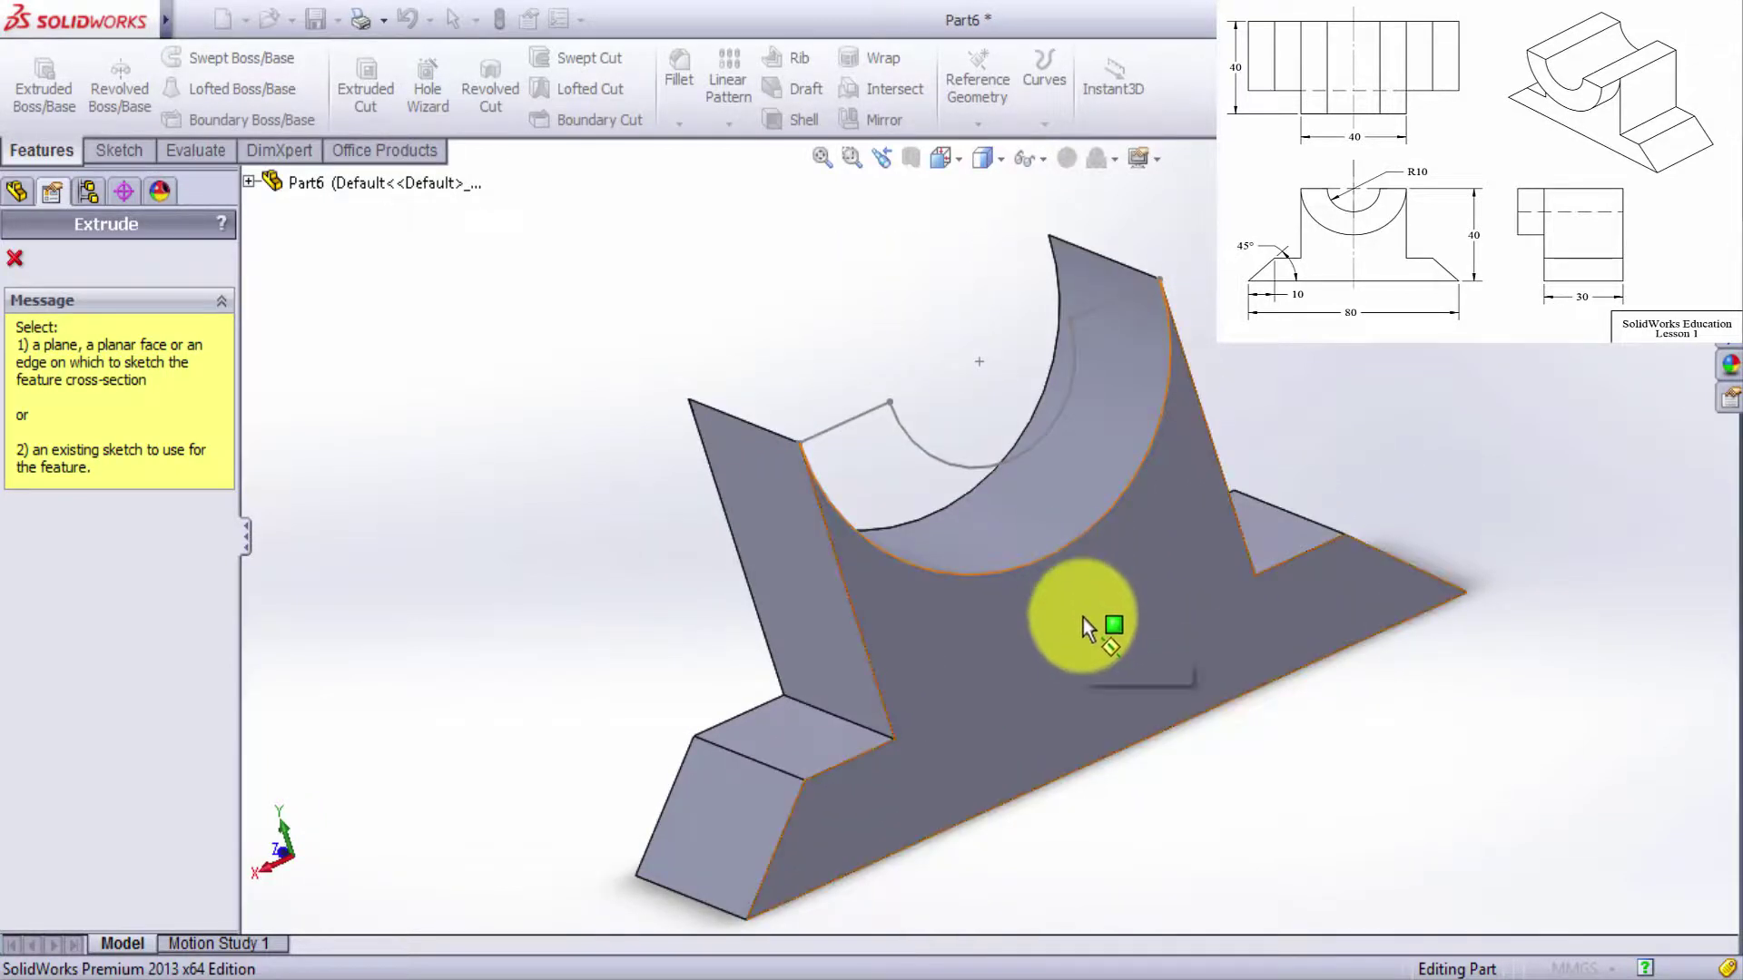
{"action": "left_click", "coordinate": [1082, 617]}
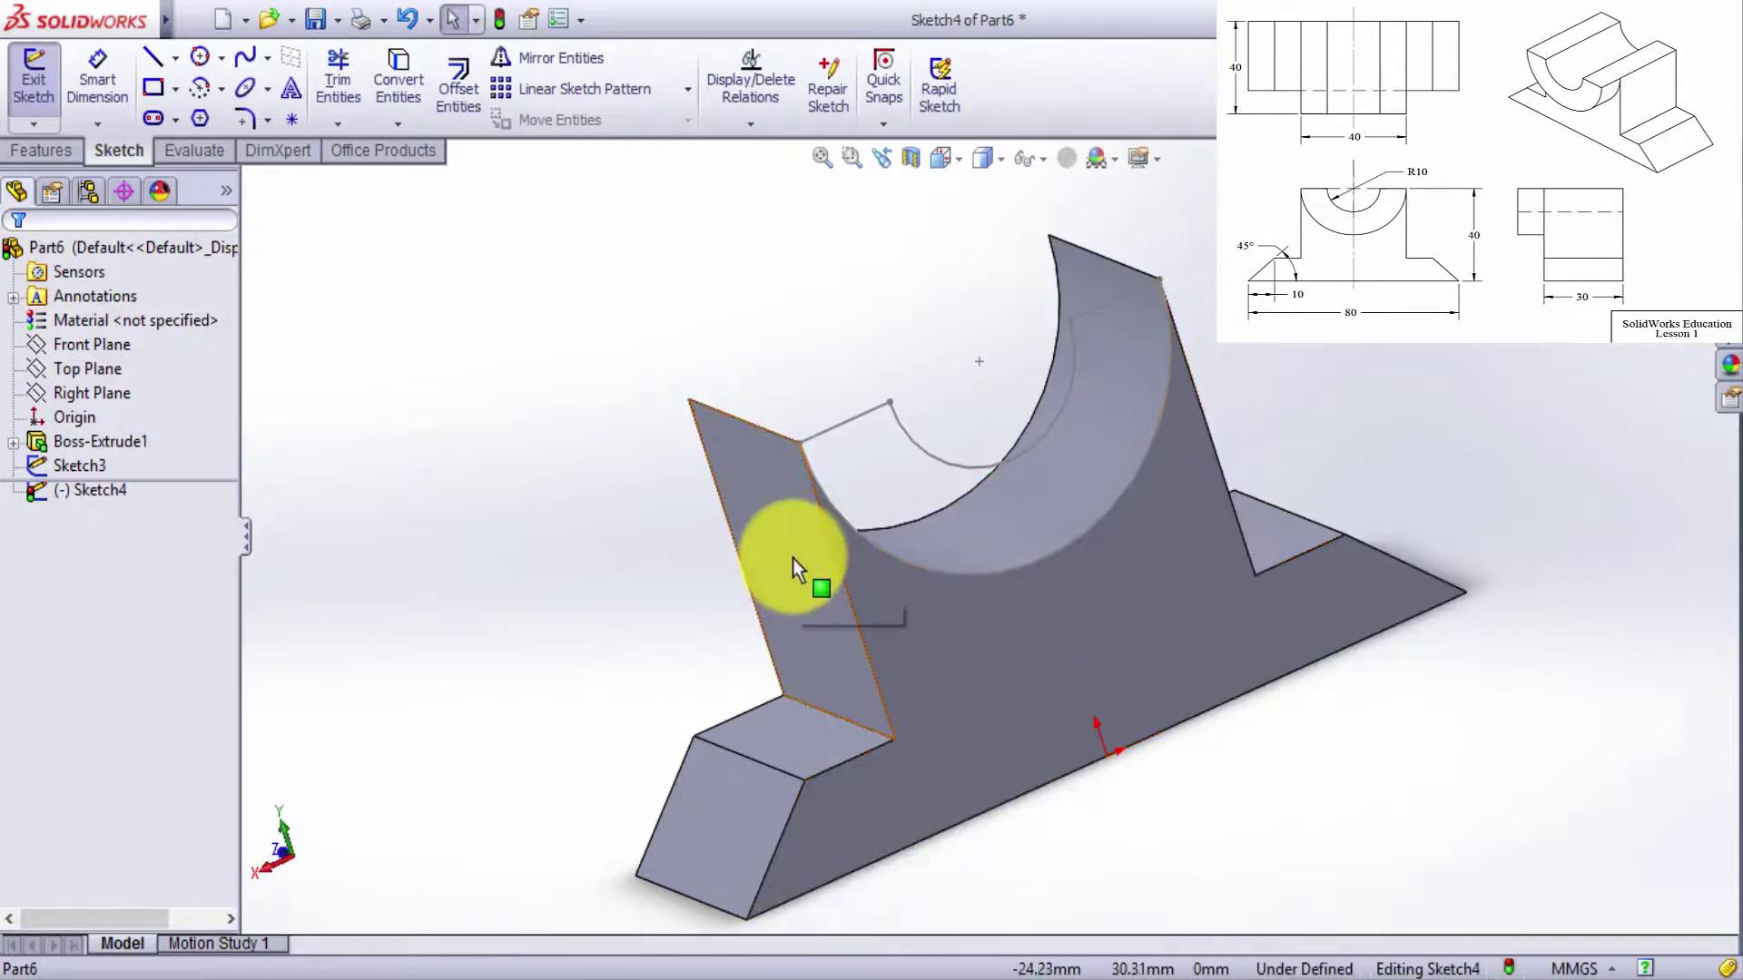
{"action": "mouse_move", "coordinate": [934, 526]}
{"action": "middle_mouse_down"}
{"action": "mouse_move", "coordinate": [1034, 467]}
{"action": "mouse_move", "coordinate": [1252, 576]}
{"action": "mouse_move", "coordinate": [1107, 594]}
{"action": "middle_mouse_up"}
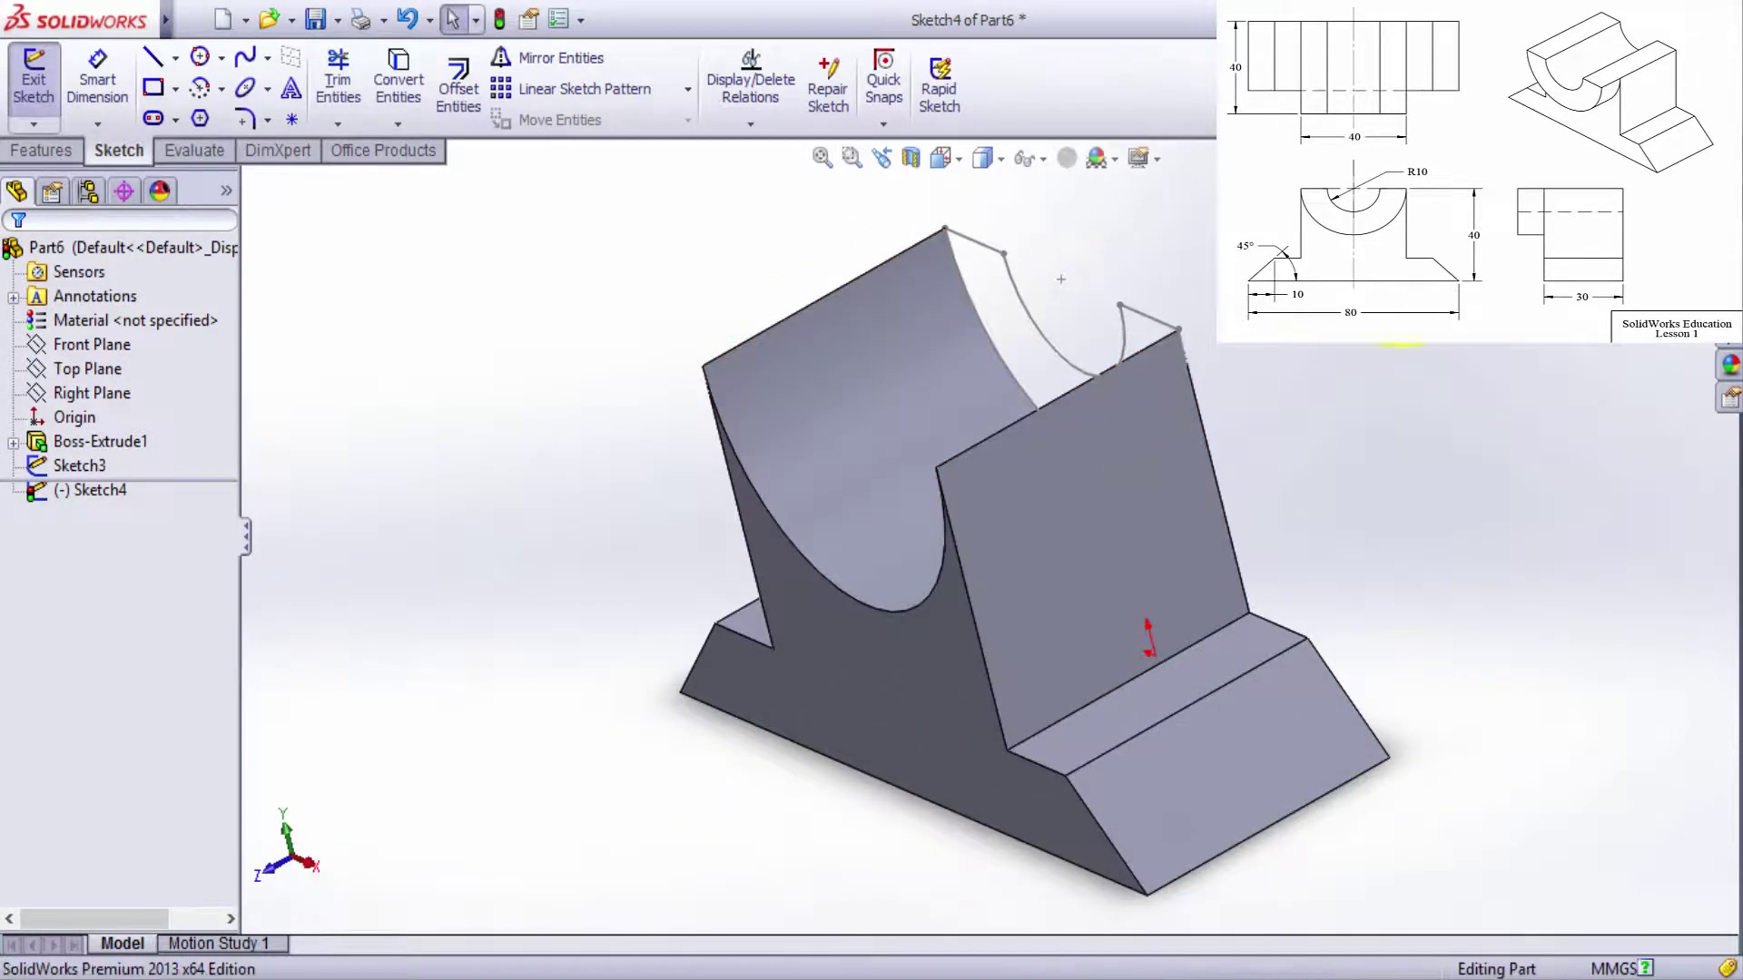
{"action": "left_click", "coordinate": [1683, 177]}
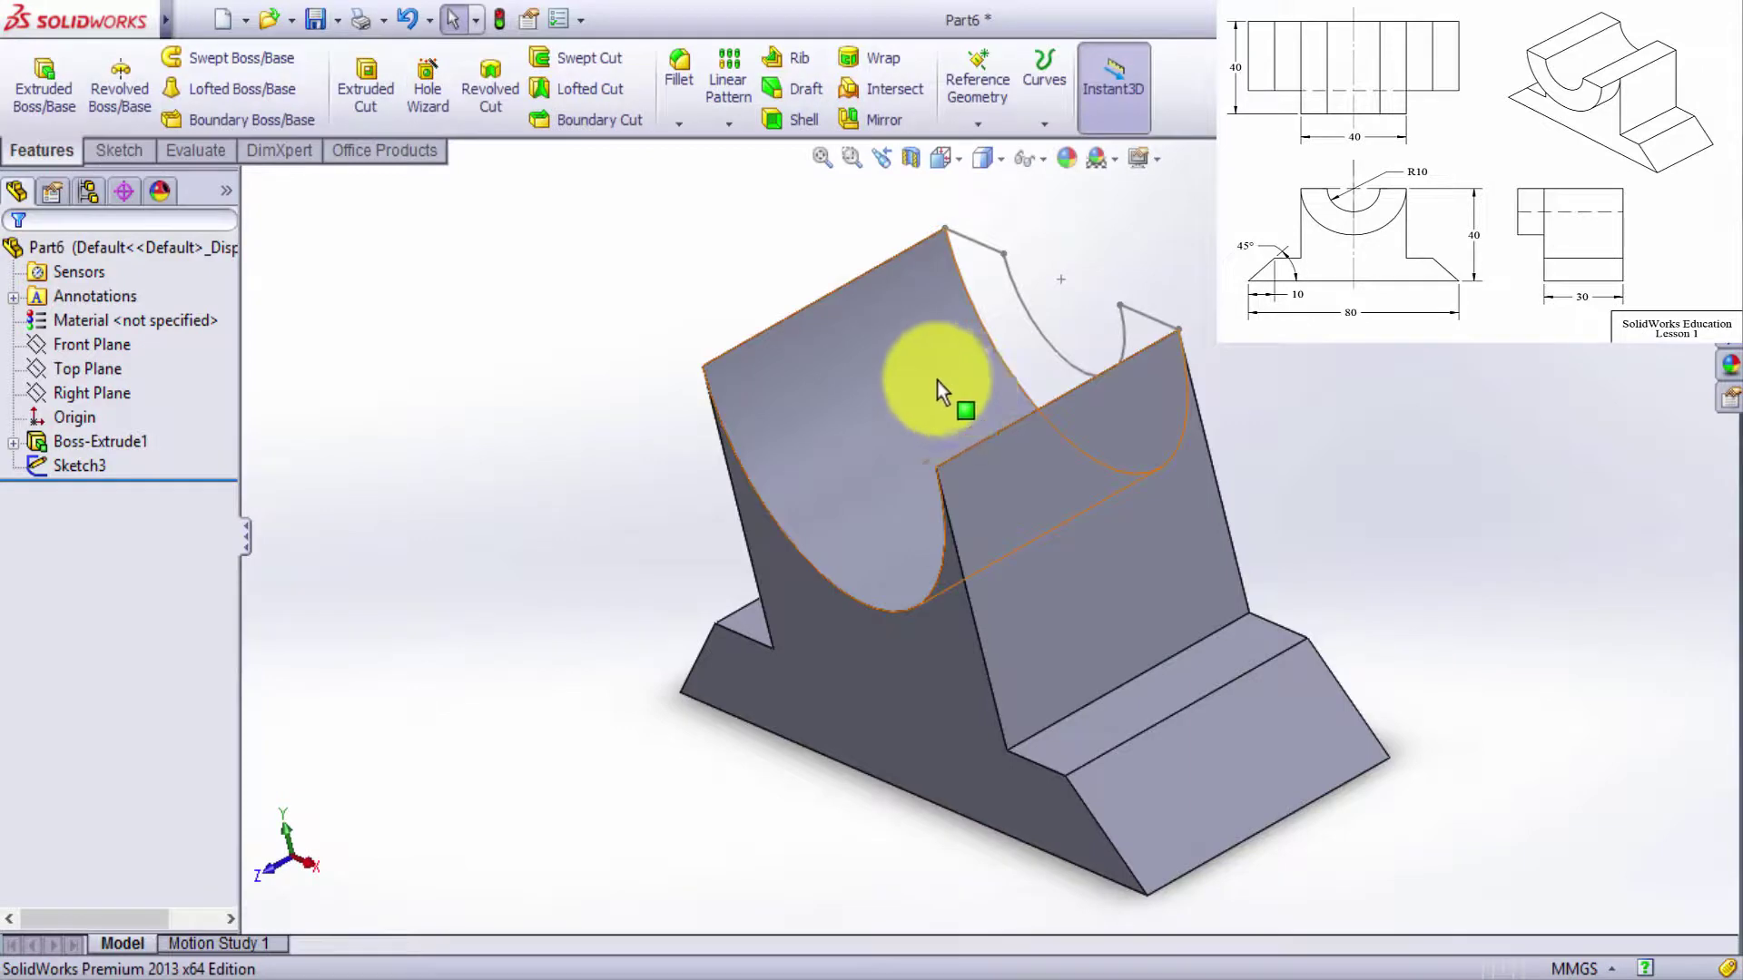
{"action": "left_click", "coordinate": [78, 466]}
{"action": "mouse_move", "coordinate": [1020, 460]}
{"action": "middle_mouse_down"}
{"action": "mouse_move", "coordinate": [1045, 491]}
{"action": "mouse_move", "coordinate": [886, 572]}
{"action": "mouse_move", "coordinate": [1296, 590]}
{"action": "mouse_move", "coordinate": [1031, 624]}
{"action": "mouse_move", "coordinate": [1389, 451]}
{"action": "mouse_move", "coordinate": [1054, 343]}
{"action": "mouse_move", "coordinate": [863, 436]}
{"action": "mouse_move", "coordinate": [1092, 427]}
{"action": "mouse_move", "coordinate": [1342, 509]}
{"action": "mouse_move", "coordinate": [1298, 527]}
{"action": "middle_mouse_up"}
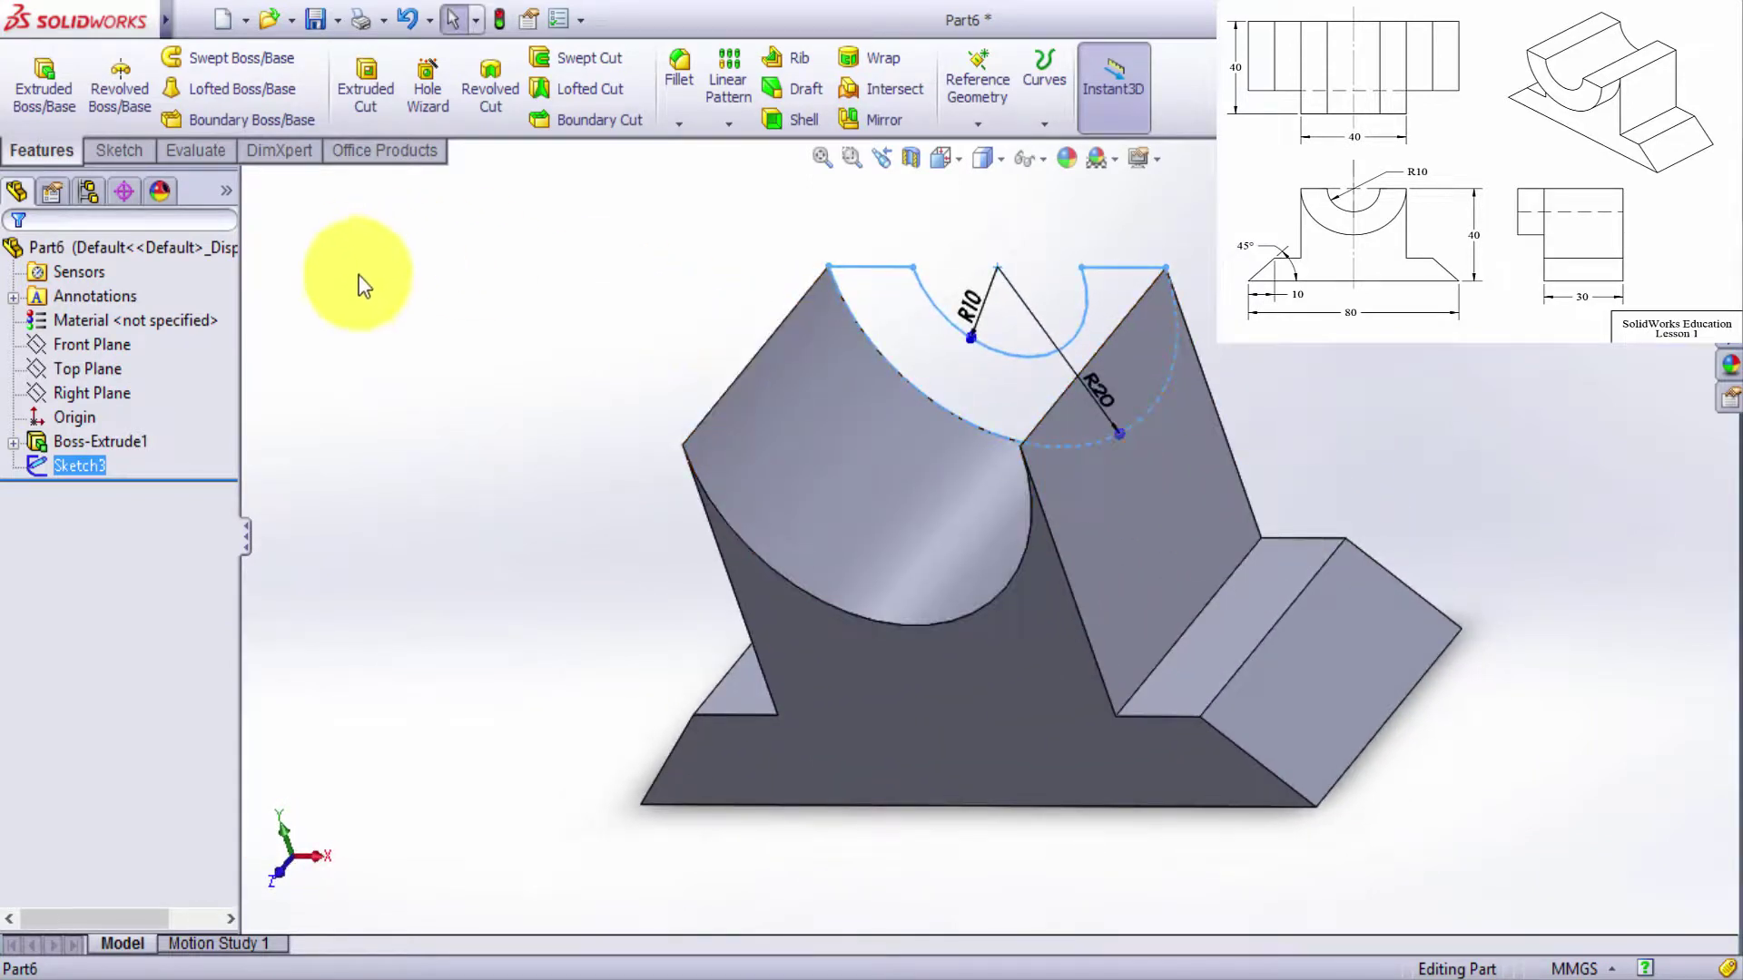
Start an Extruded Boss on the Sketch3 saddle profile, checking back and isometric views.
{"action": "left_click", "coordinate": [406, 304]}
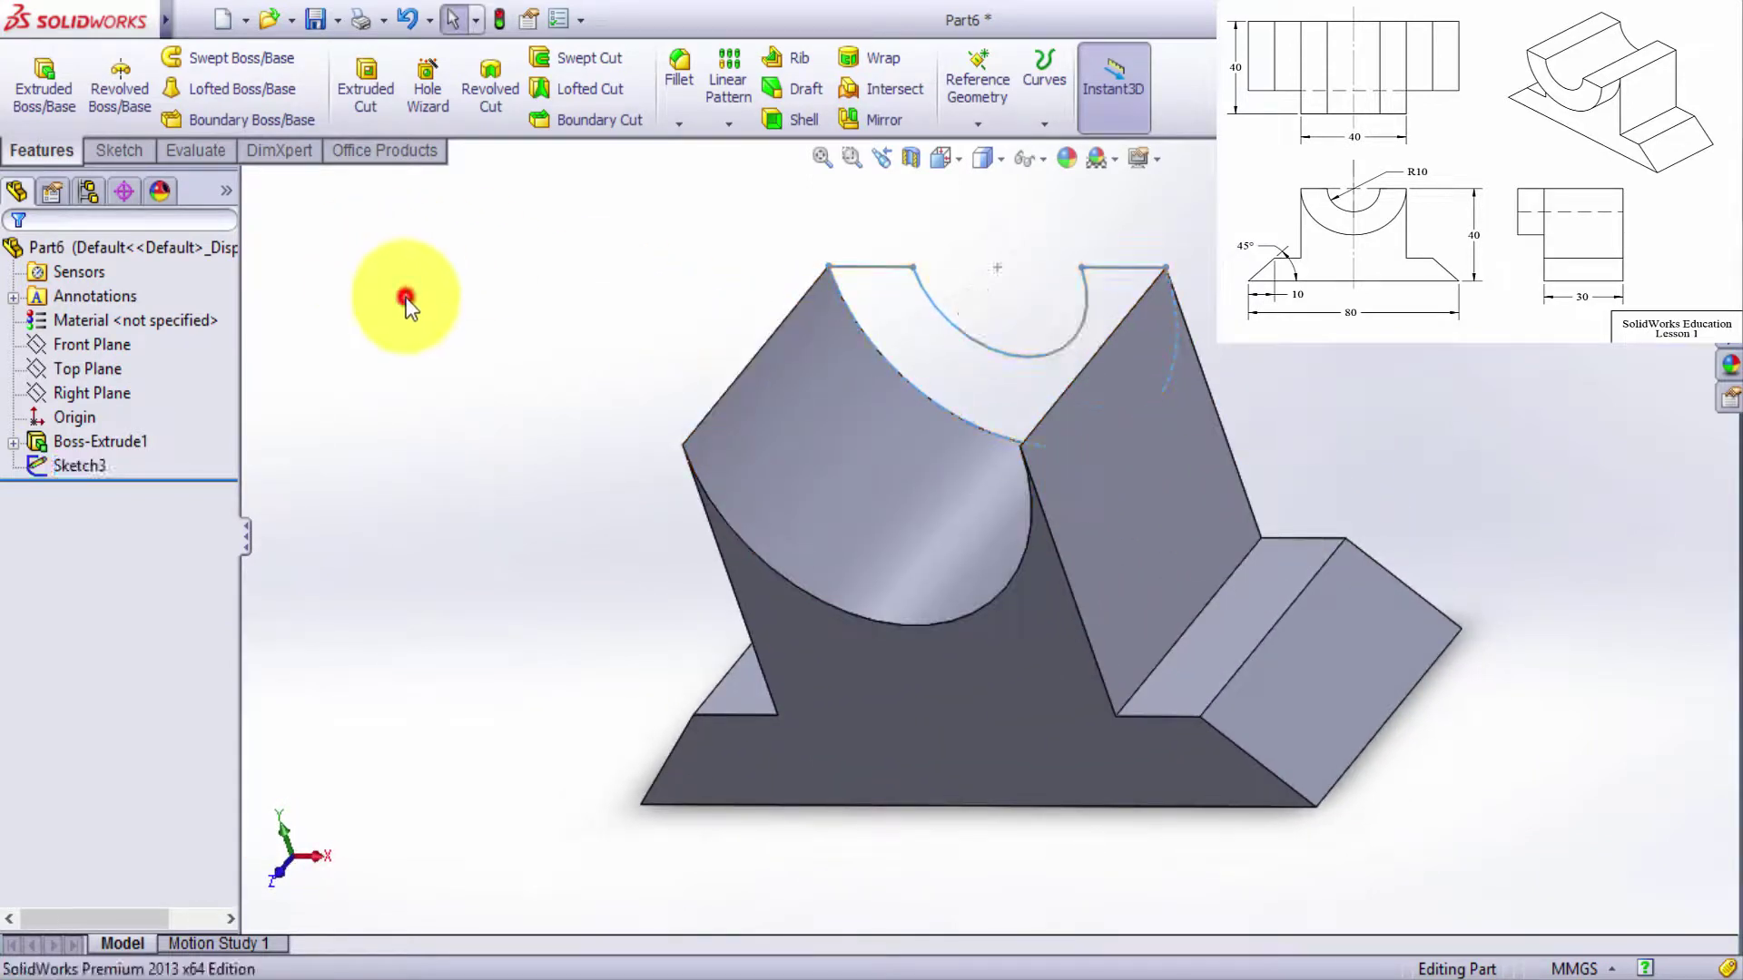
{"action": "left_click", "coordinate": [62, 67]}
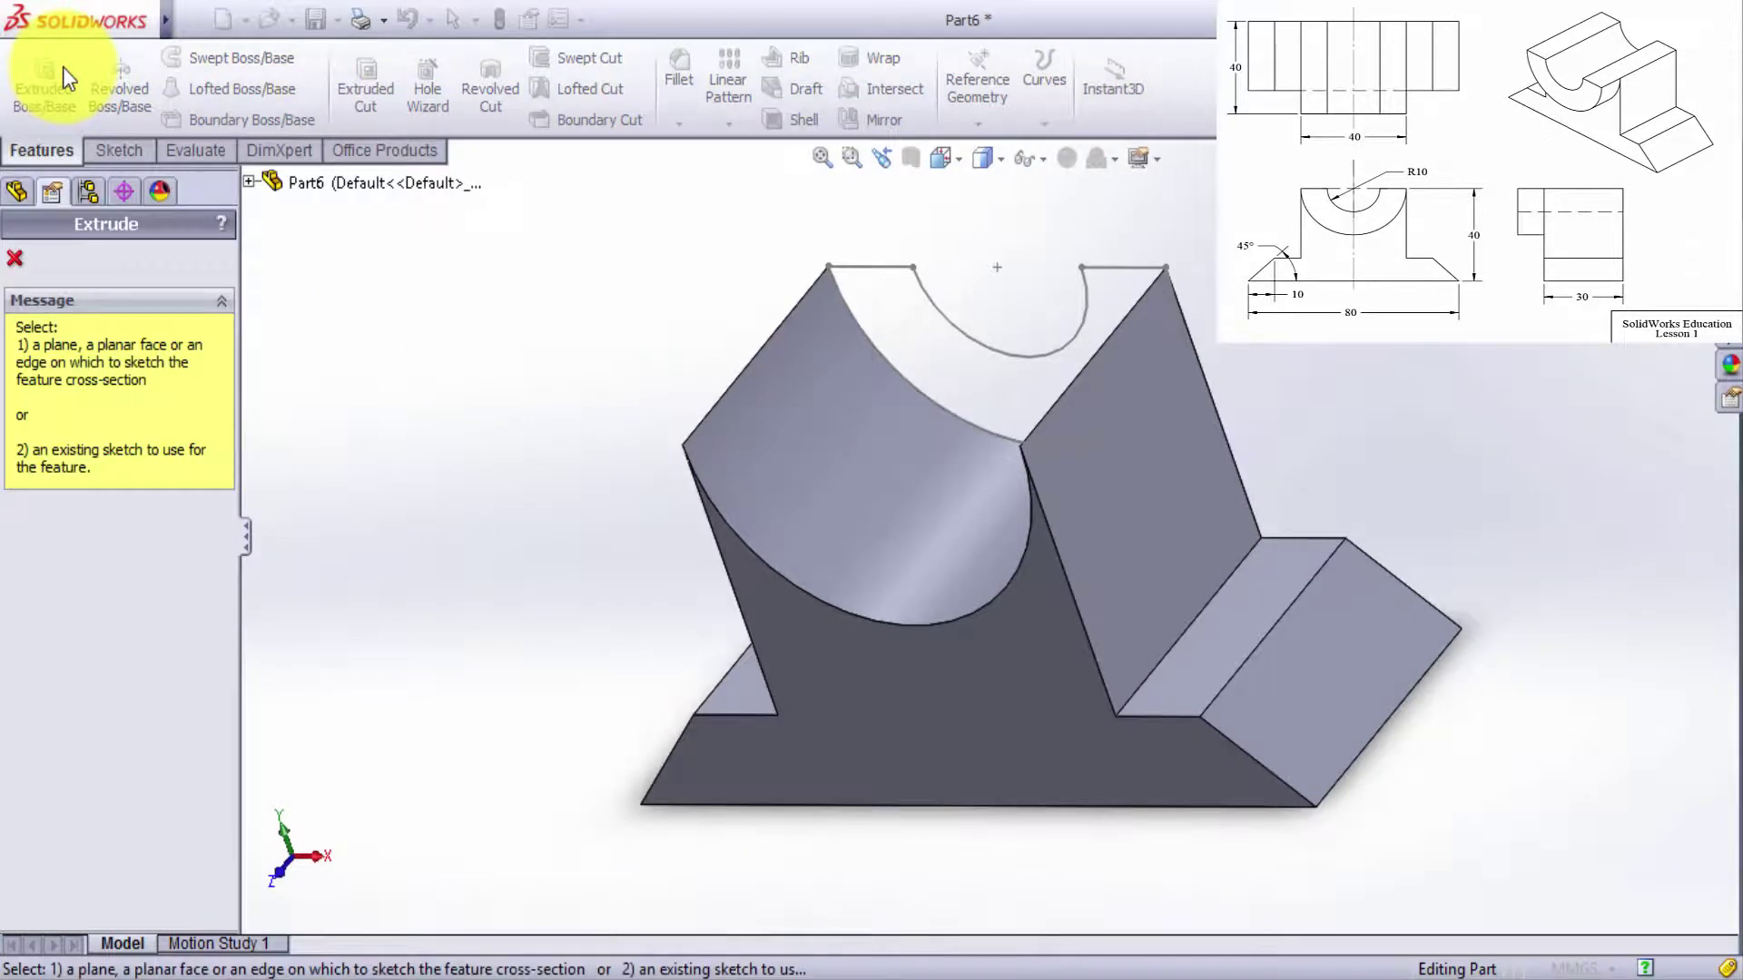
{"action": "left_click", "coordinate": [905, 272]}
{"action": "mouse_move", "coordinate": [1266, 527]}
{"action": "middle_mouse_down"}
{"action": "mouse_move", "coordinate": [1087, 517]}
{"action": "mouse_move", "coordinate": [1109, 611]}
{"action": "mouse_move", "coordinate": [1253, 421]}
{"action": "mouse_move", "coordinate": [1151, 387]}
{"action": "mouse_move", "coordinate": [1031, 505]}
{"action": "mouse_move", "coordinate": [1168, 494]}
{"action": "middle_mouse_up"}
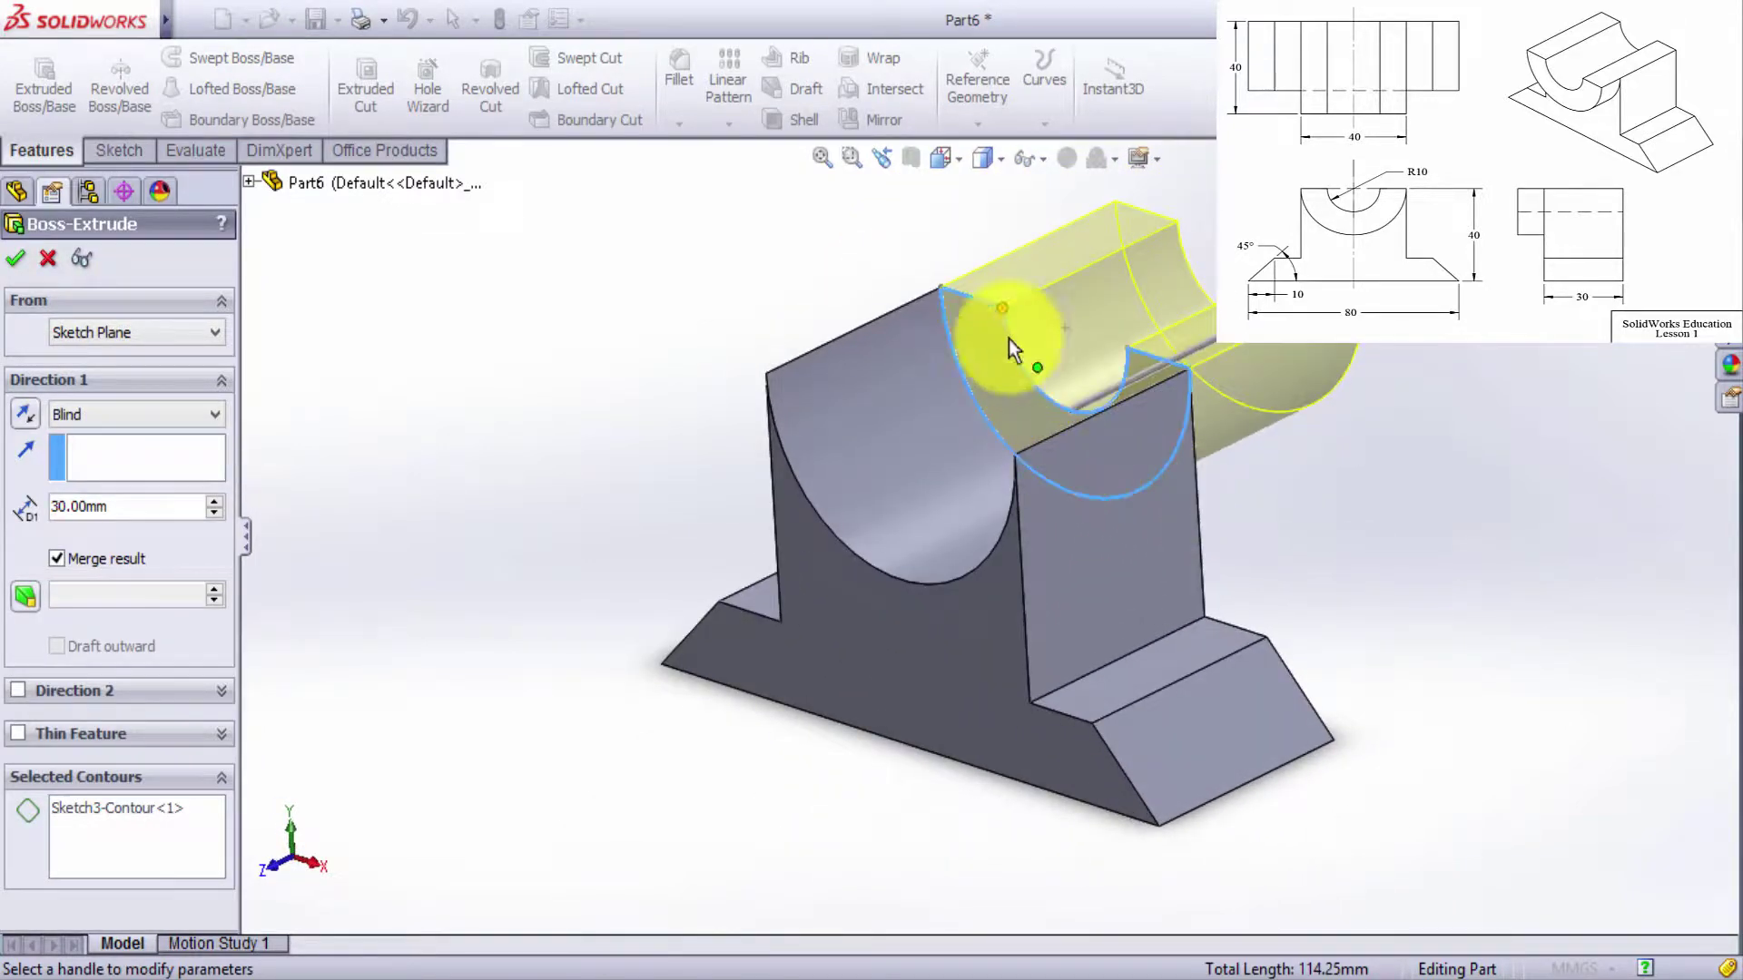
{"action": "key", "text": "ctrl+2"}
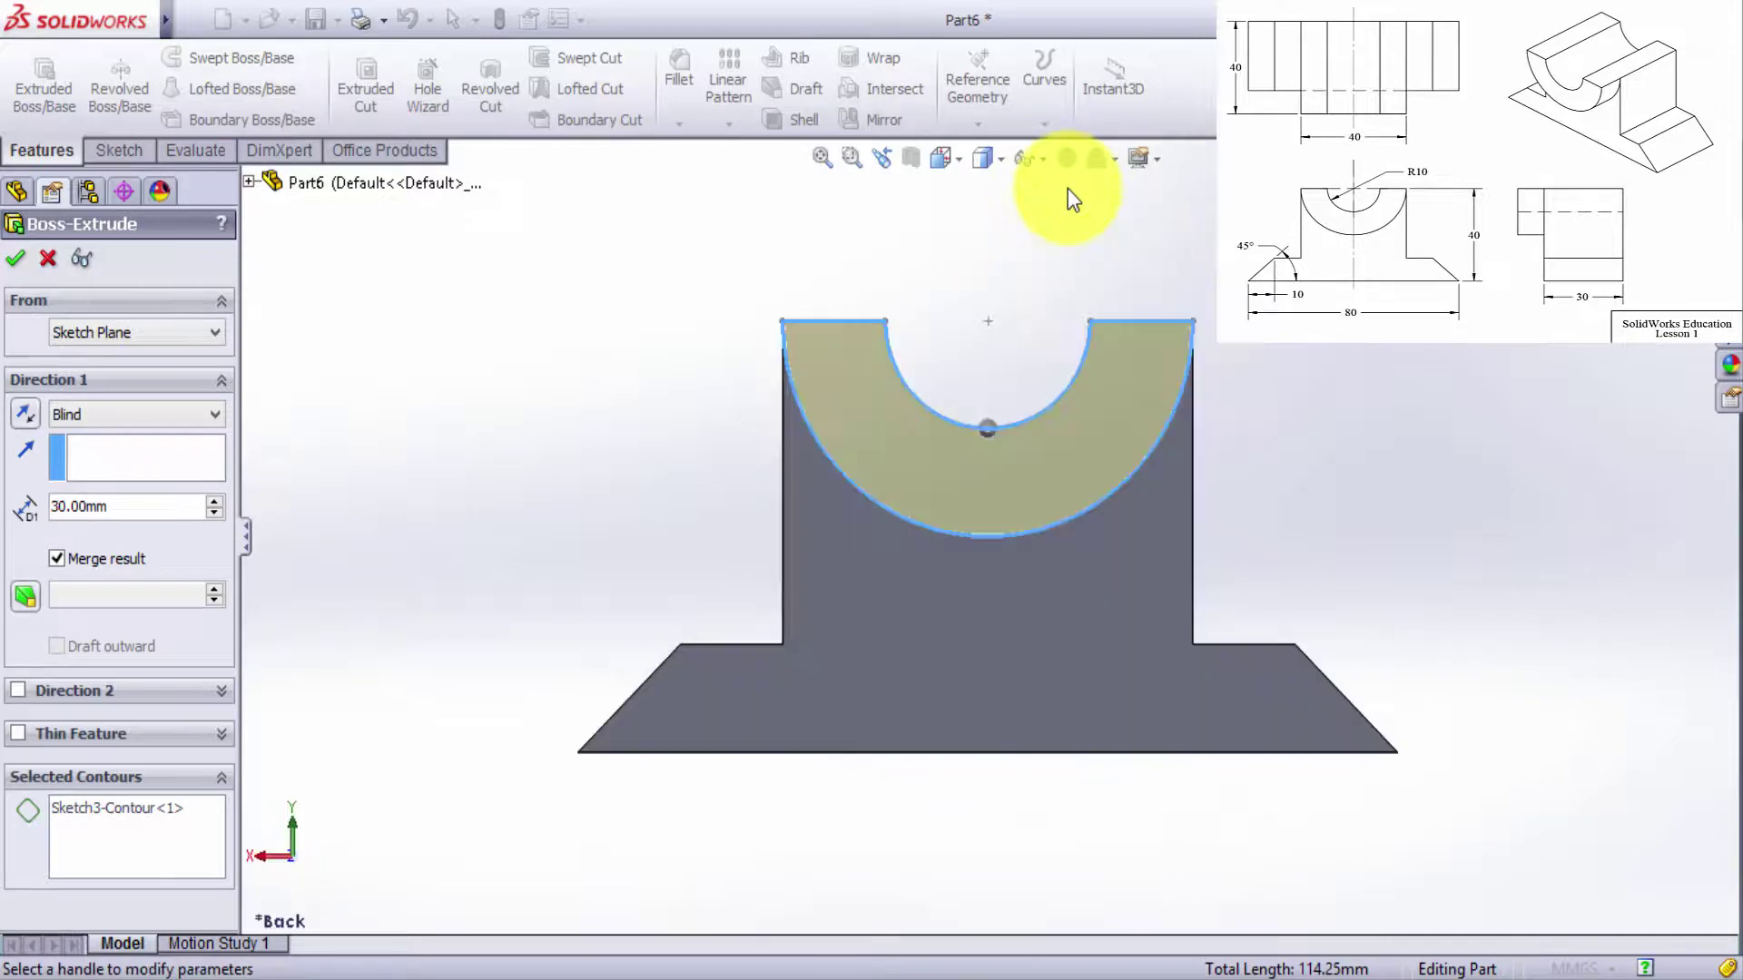
{"action": "key", "text": "ctrl+7"}
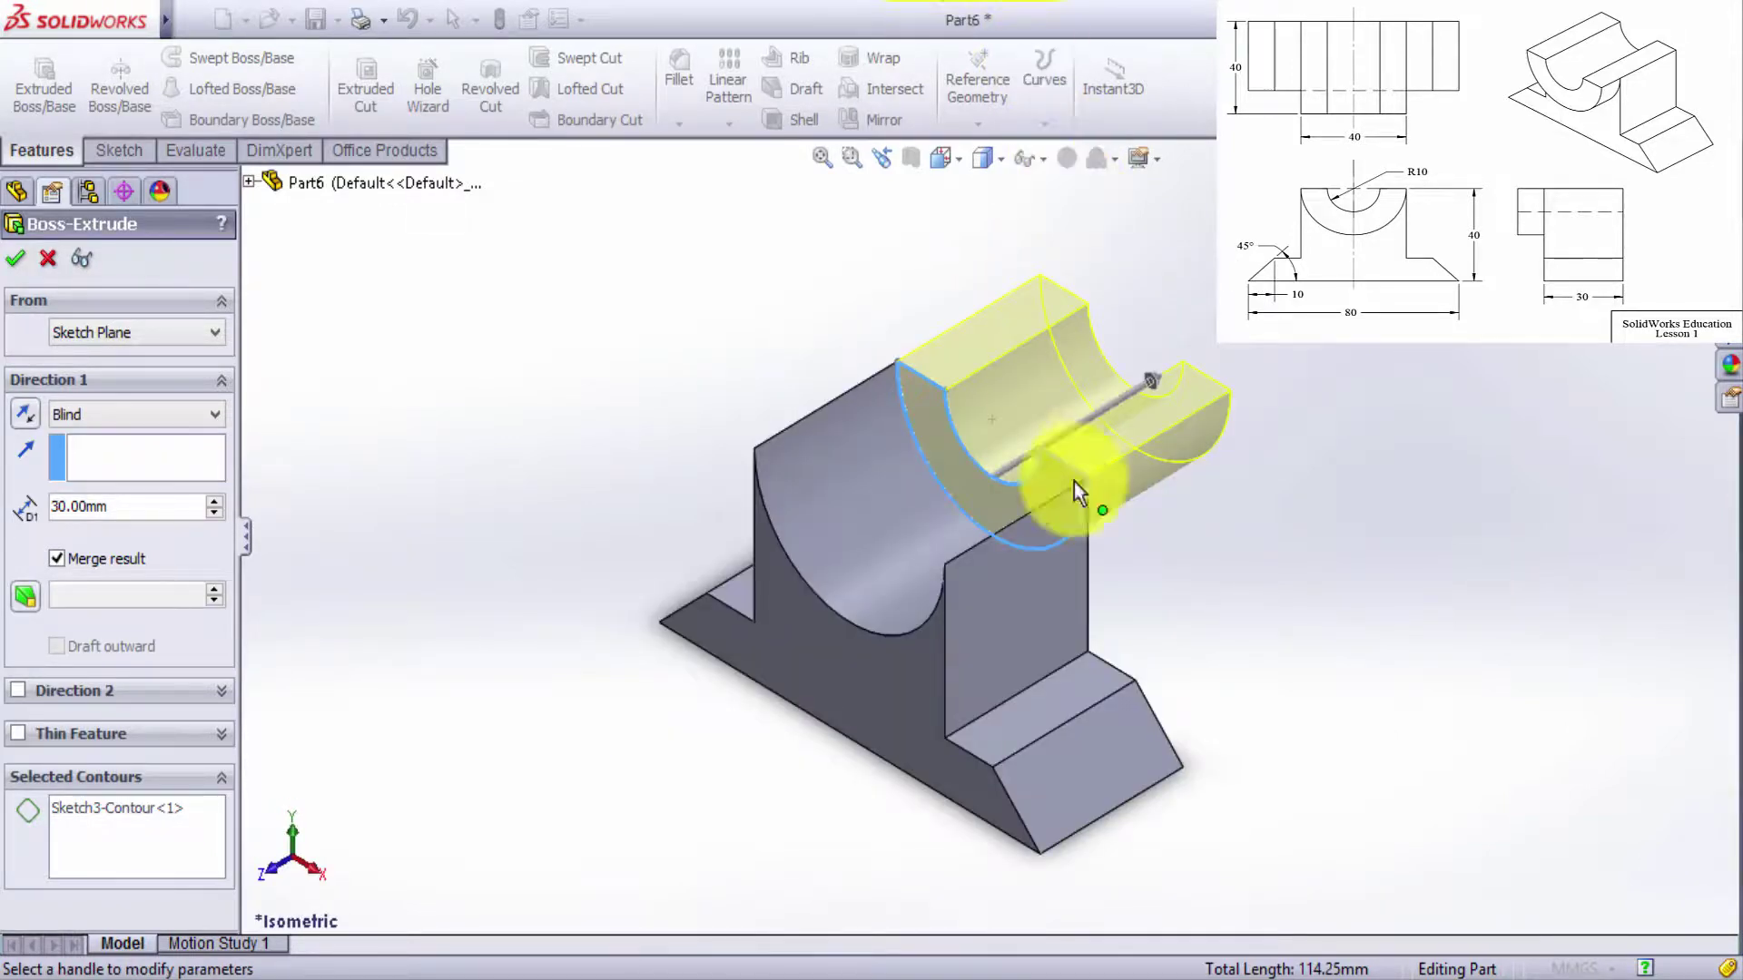
Reverse the extrusion along the block, set depth to 40 mm, and accept Boss-Extrude2.
{"action": "left_click", "coordinate": [1166, 385]}
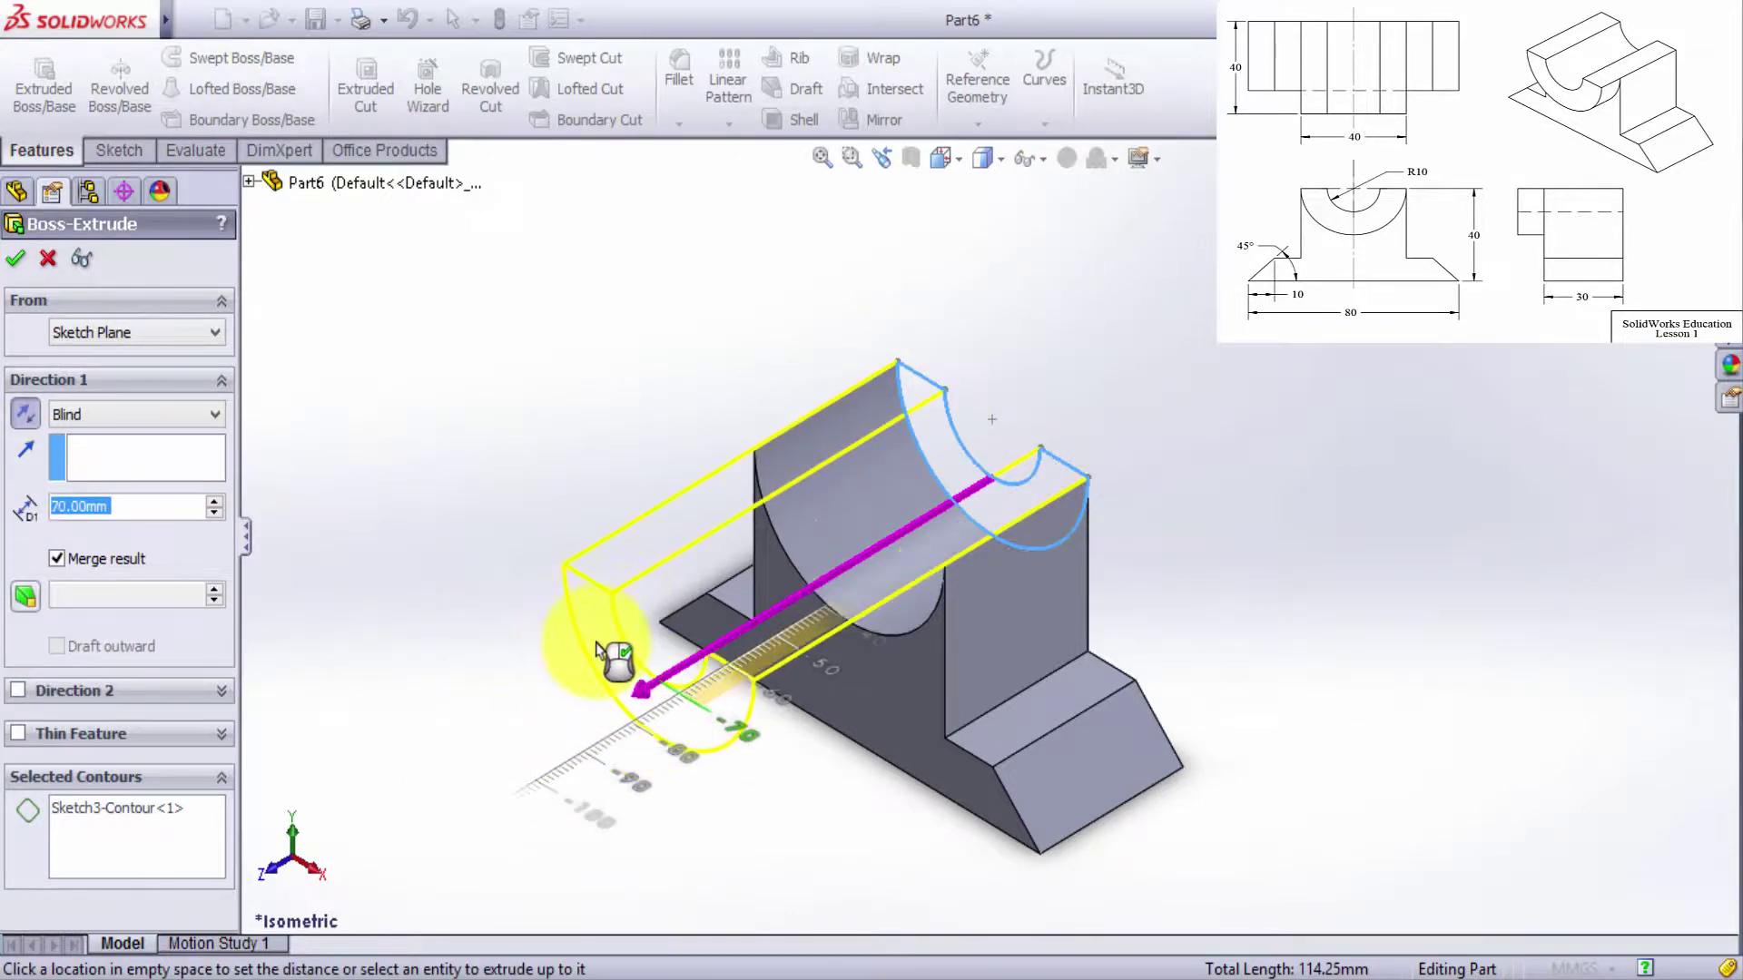
{"action": "left_click", "coordinate": [596, 644]}
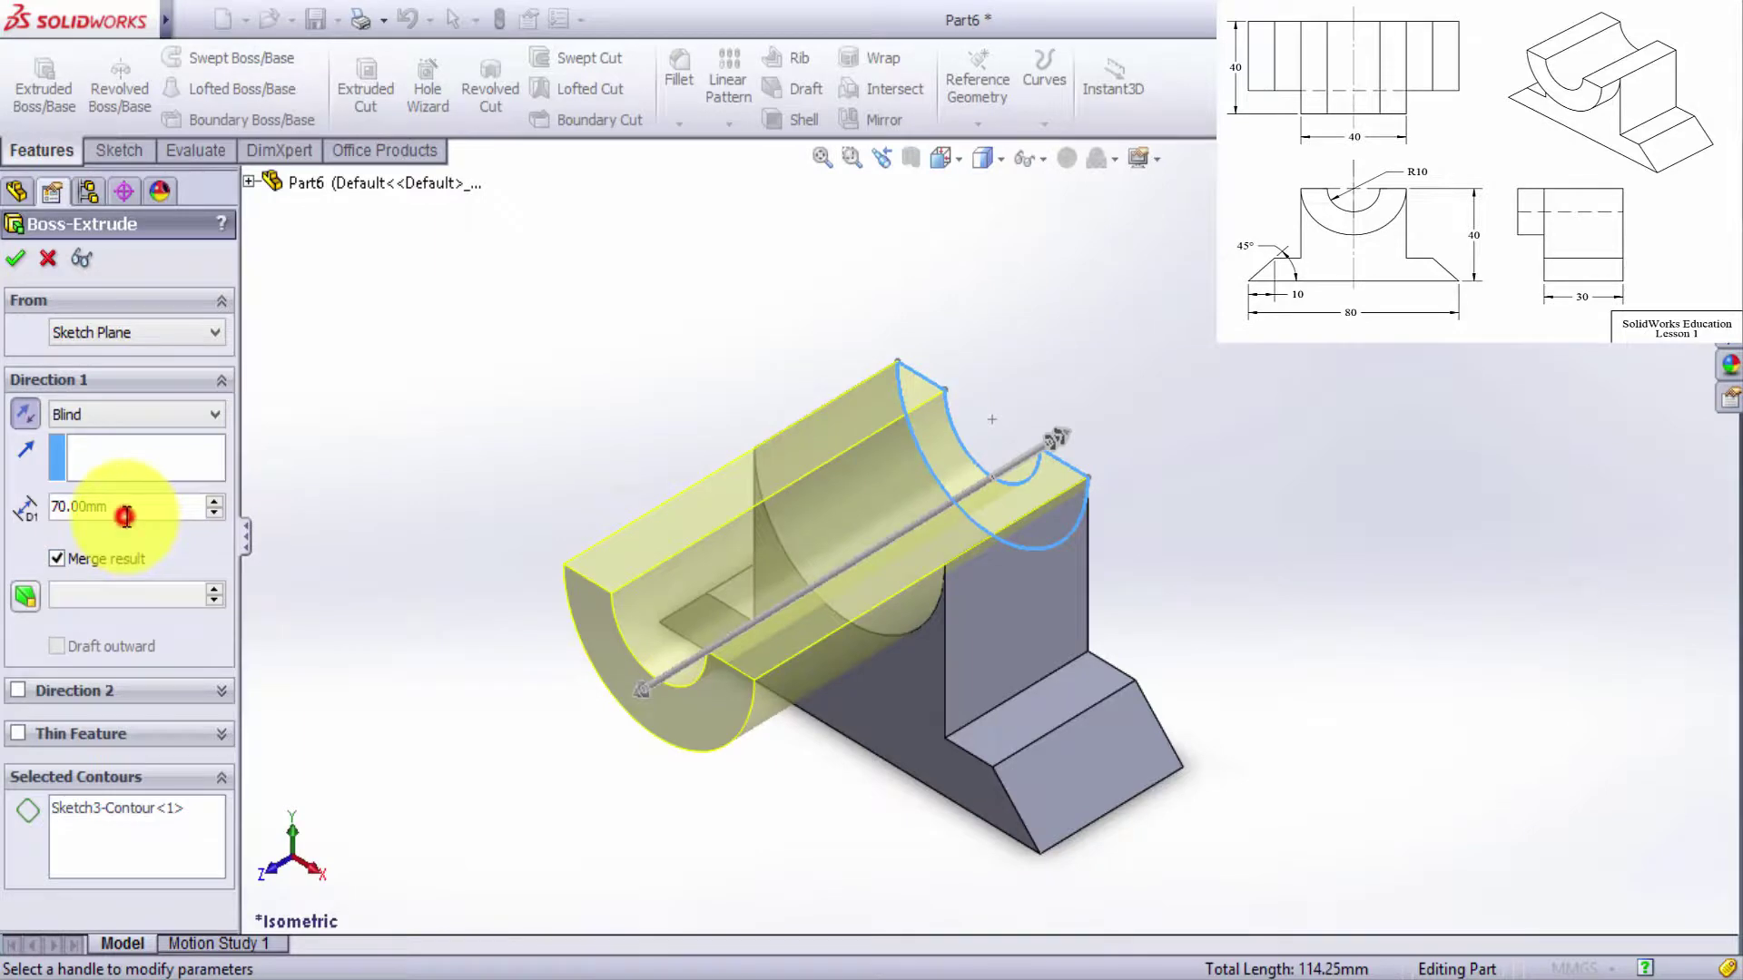
{"action": "left_click_drag", "start_coordinate": [125, 516], "coordinate": [31, 513]}
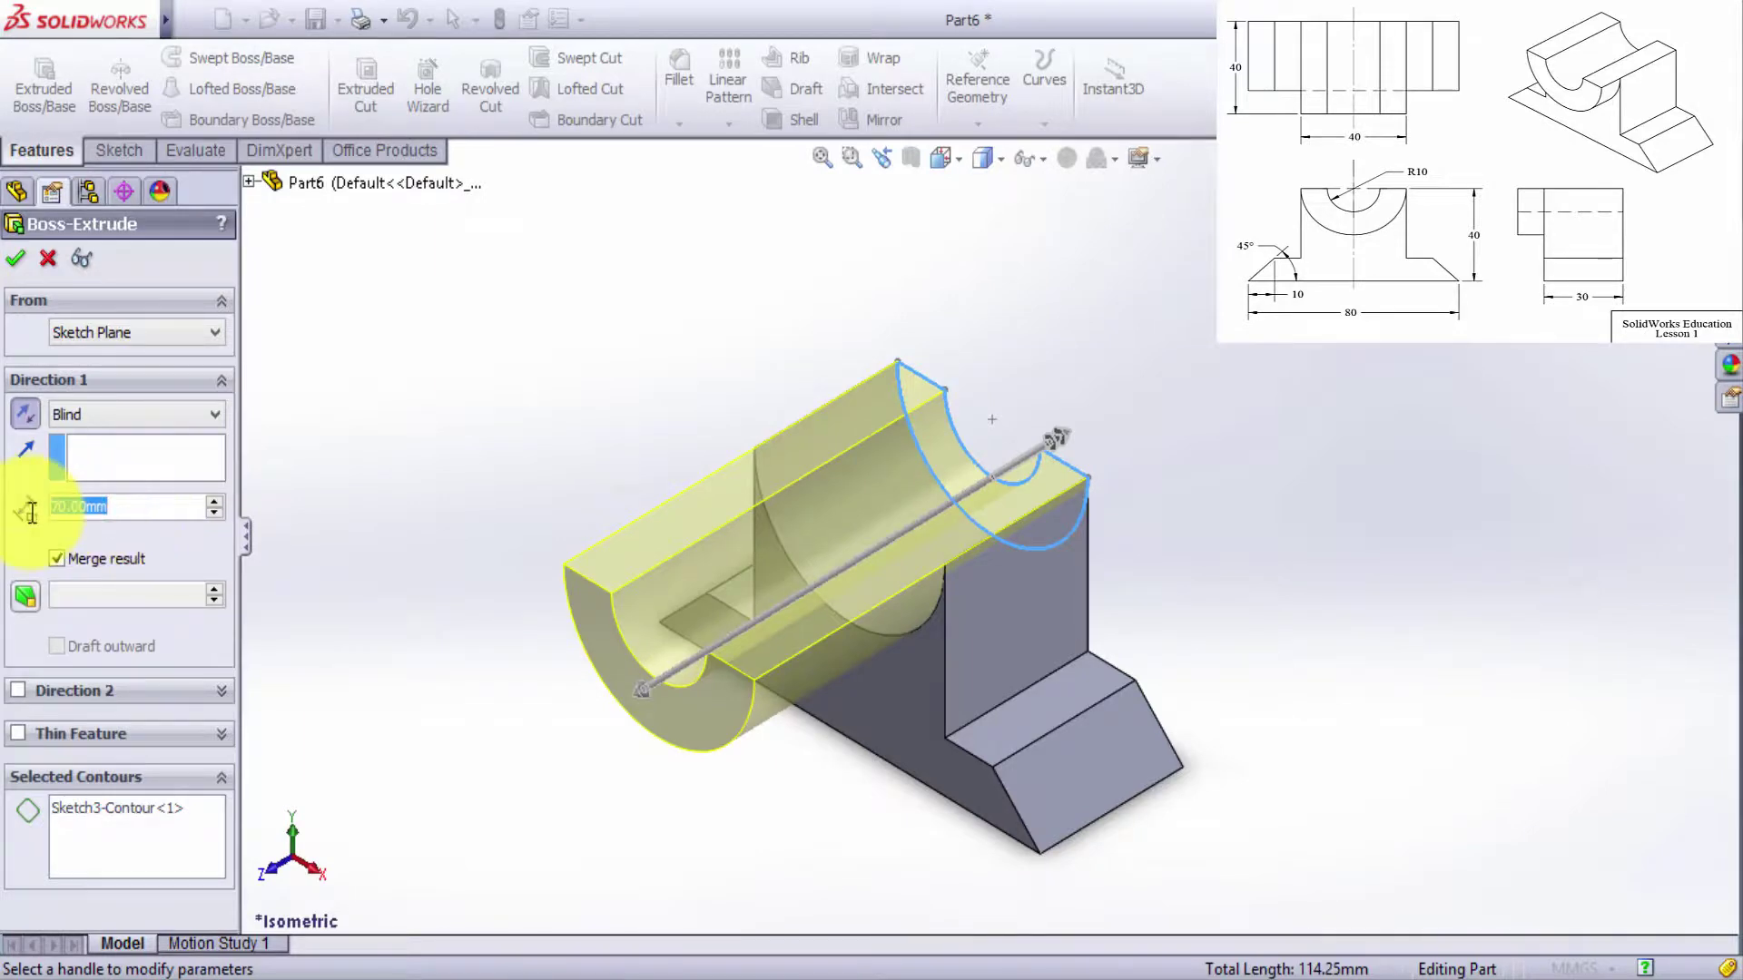
{"action": "type", "text": "40"}
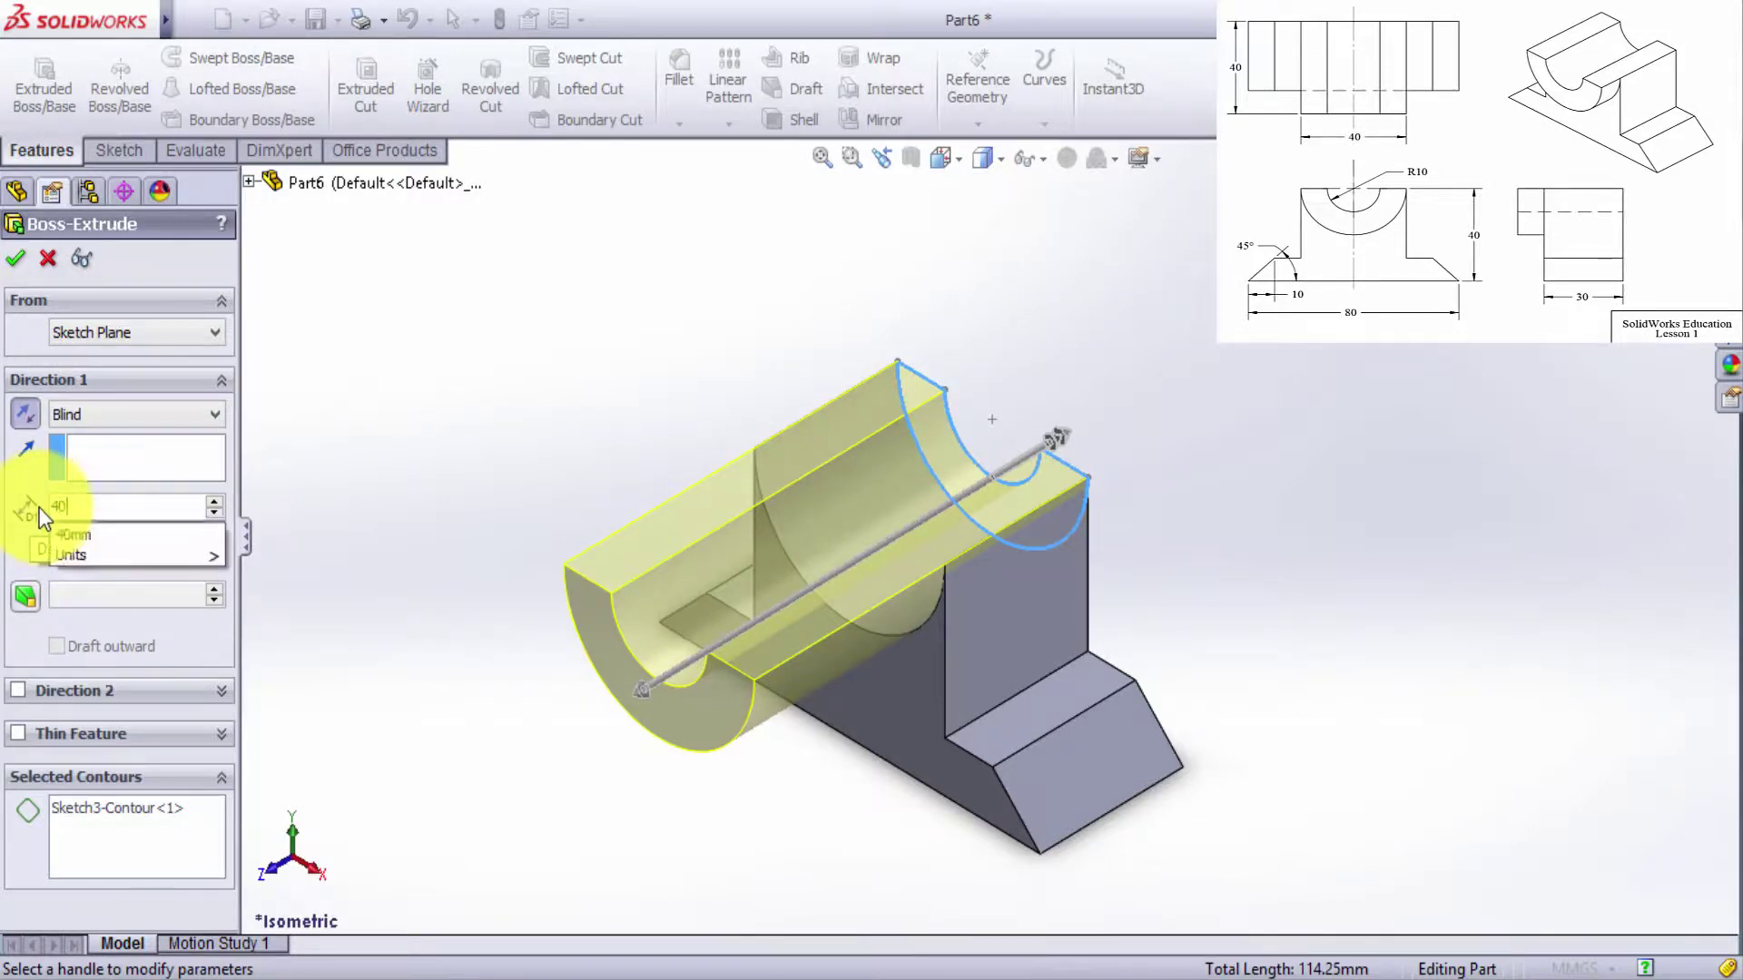
{"action": "key", "text": "Return"}
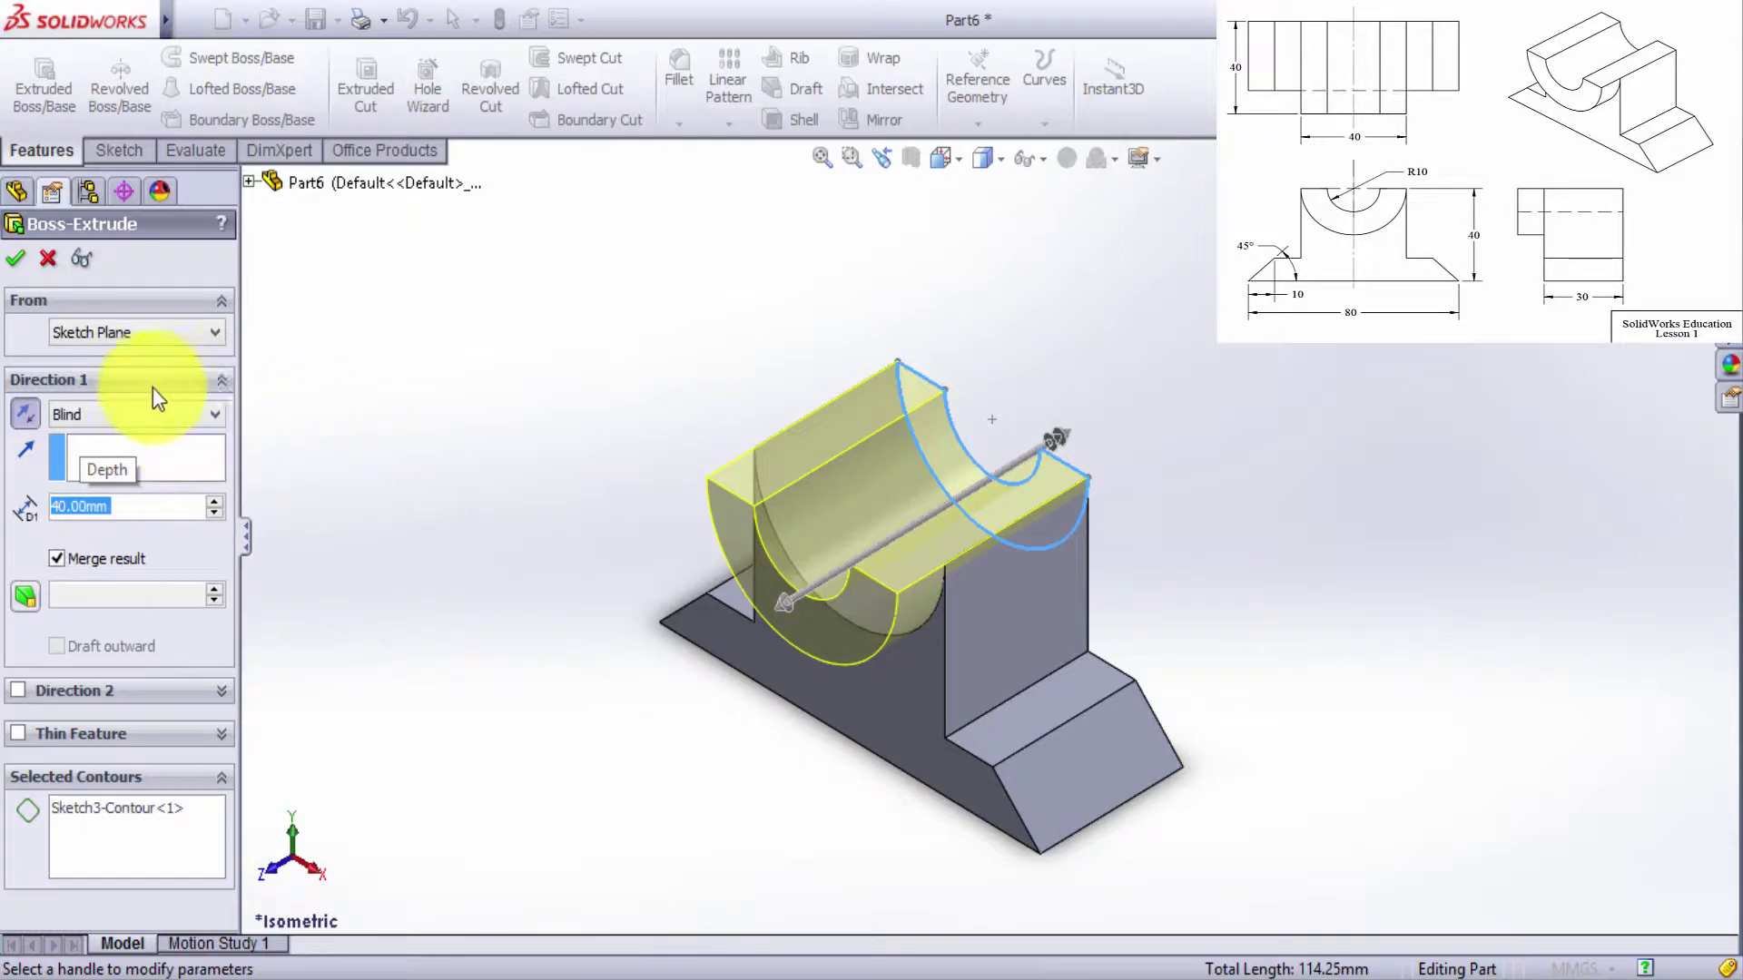
{"action": "left_click", "coordinate": [16, 263]}
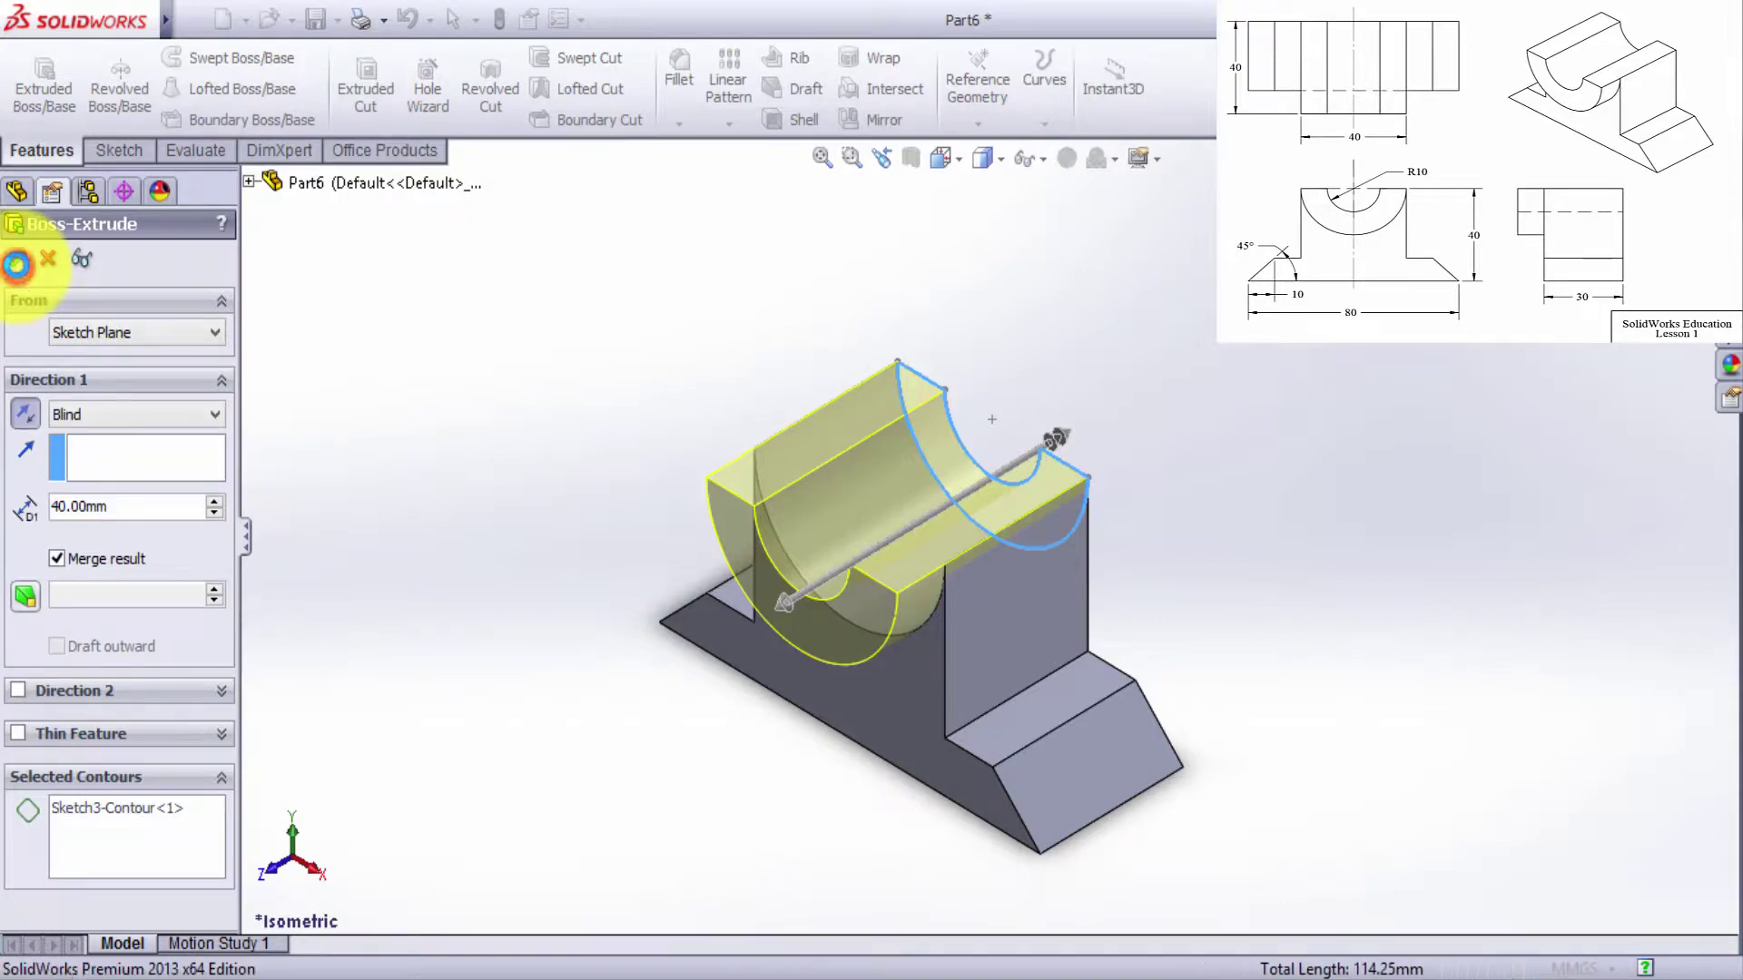
{"action": "mouse_move", "coordinate": [892, 607]}
{"action": "middle_mouse_down"}
{"action": "mouse_move", "coordinate": [910, 695]}
{"action": "mouse_move", "coordinate": [1004, 544]}
{"action": "mouse_move", "coordinate": [1108, 525]}
{"action": "mouse_move", "coordinate": [1031, 680]}
{"action": "mouse_move", "coordinate": [821, 733]}
{"action": "mouse_move", "coordinate": [925, 716]}
{"action": "middle_mouse_up"}
{"action": "left_click", "coordinate": [1322, 401]}
{"action": "scroll", "coordinate": [917, 542], "scroll_direction": "down", "scroll_amount": 3}
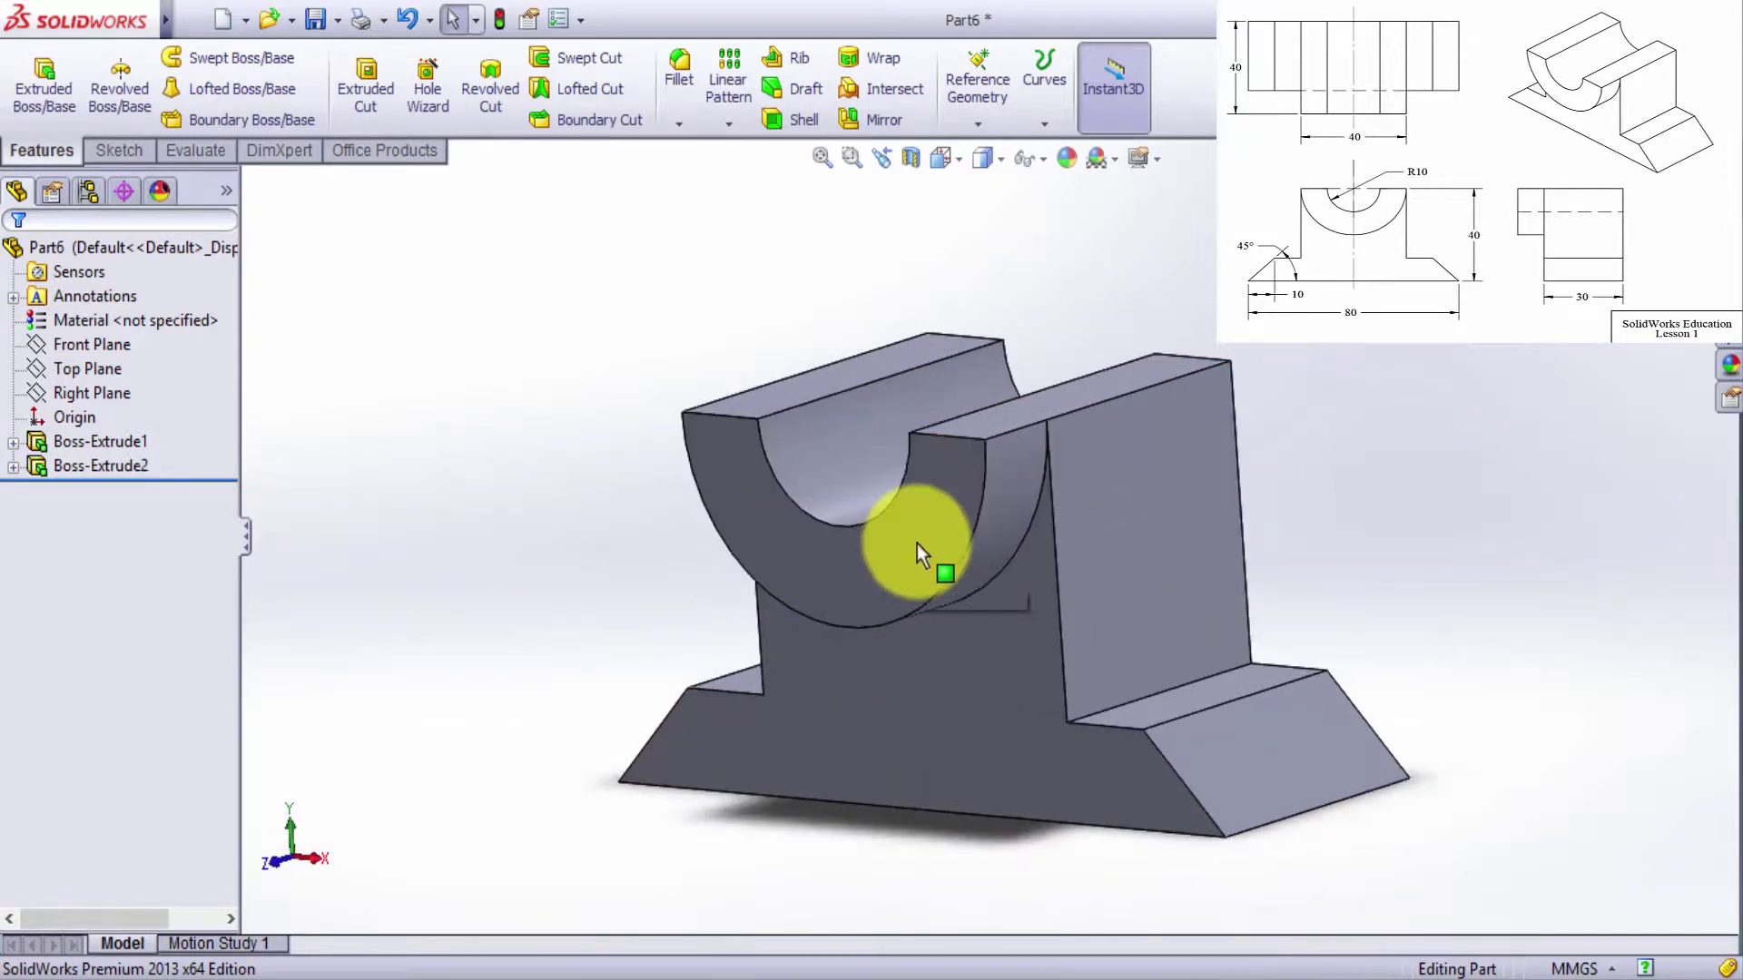
{"action": "left_click", "coordinate": [917, 543]}
{"action": "left_click", "coordinate": [1108, 581]}
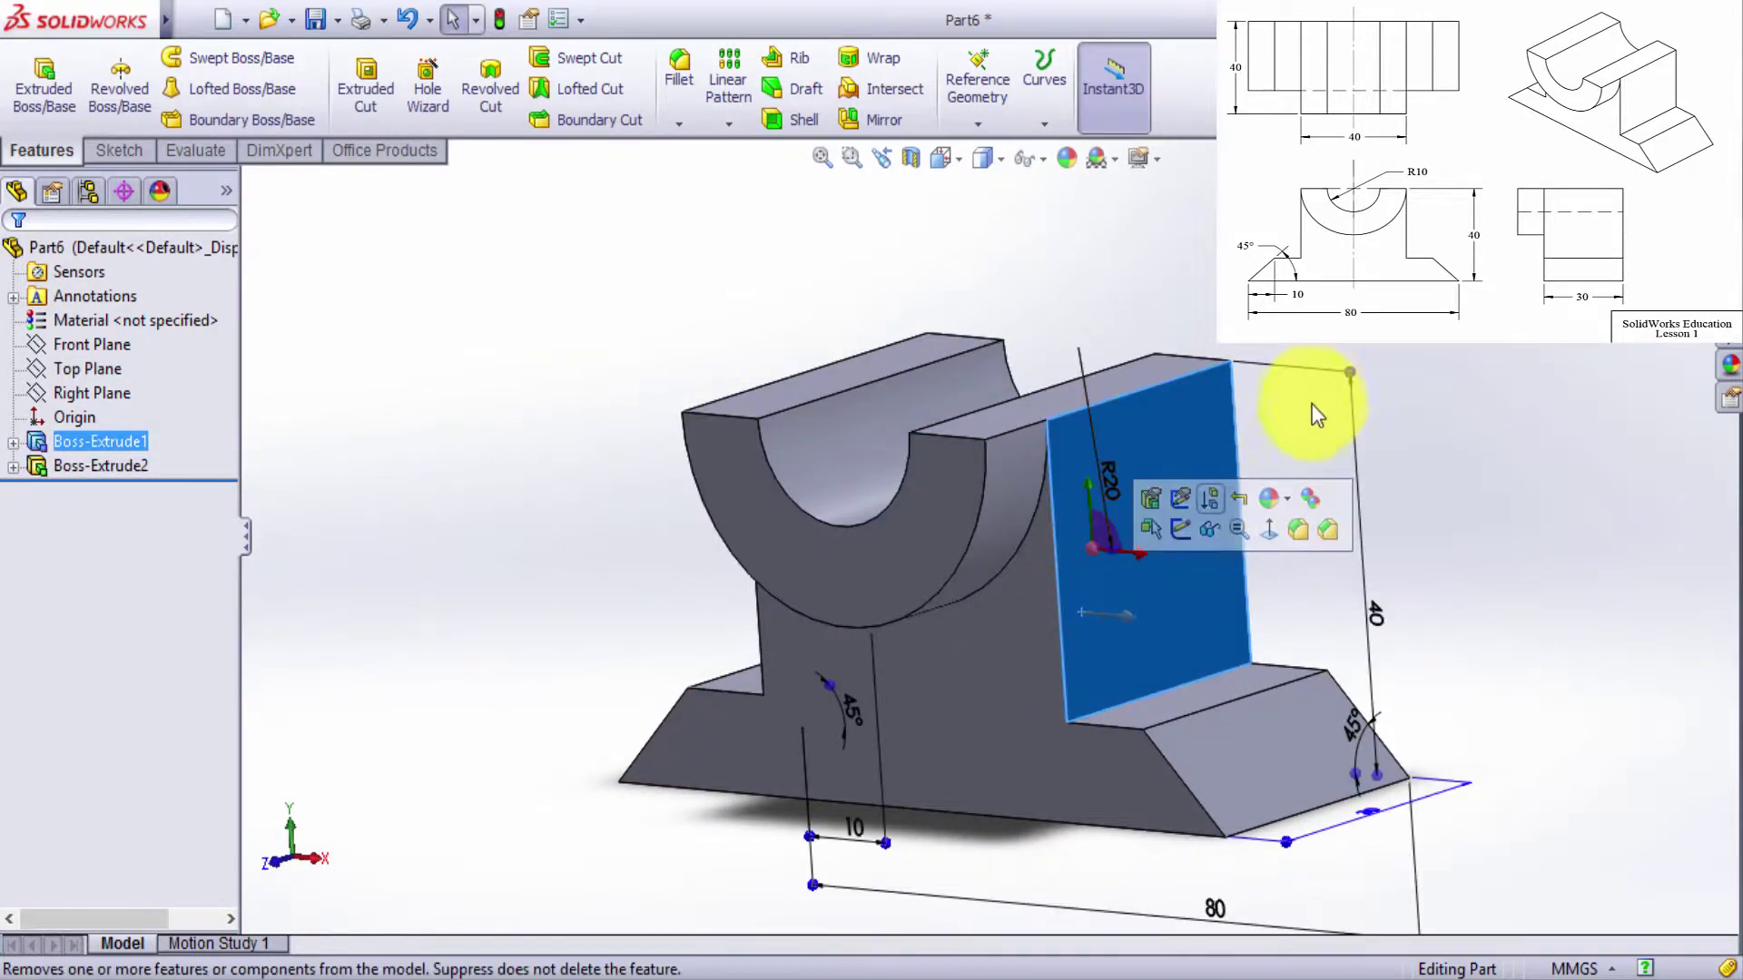
{"action": "mouse_move", "coordinate": [1303, 447]}
{"action": "middle_mouse_down"}
{"action": "mouse_move", "coordinate": [1335, 427]}
{"action": "mouse_move", "coordinate": [1024, 436]}
{"action": "middle_mouse_up"}
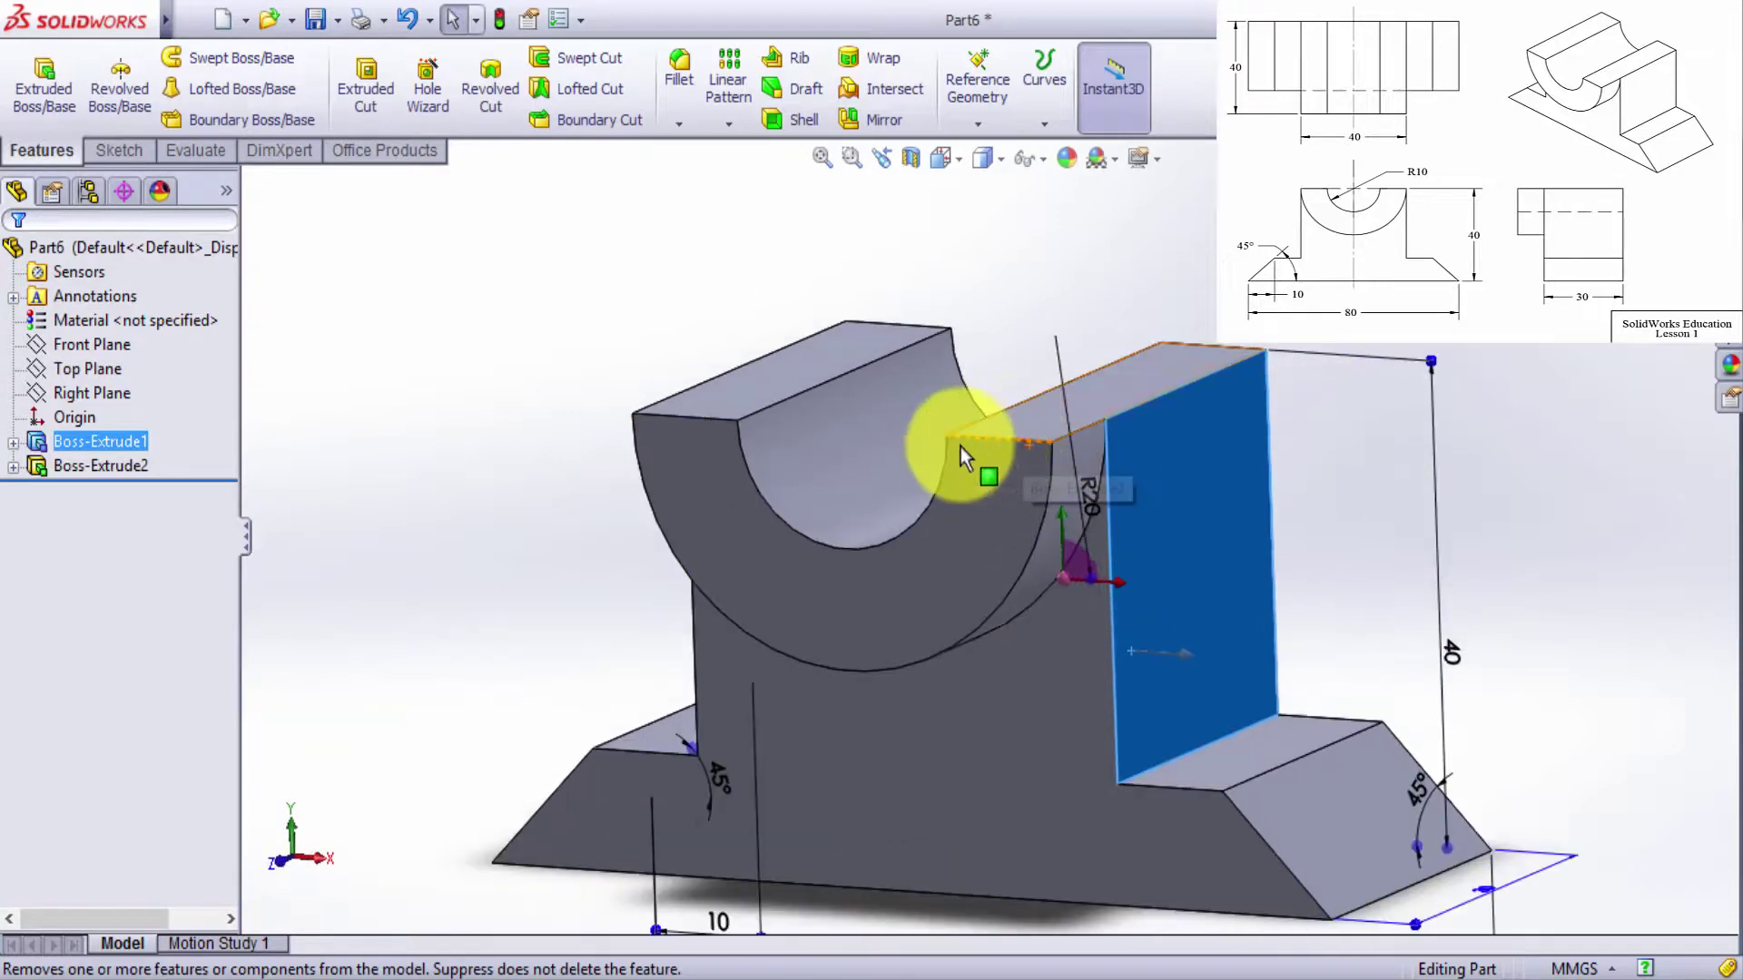
{"action": "scroll", "coordinate": [958, 443], "scroll_direction": "up", "scroll_amount": 3}
{"action": "mouse_move", "coordinate": [1368, 441]}
{"action": "middle_mouse_down"}
{"action": "mouse_move", "coordinate": [1358, 420]}
{"action": "mouse_move", "coordinate": [1408, 389]}
{"action": "mouse_move", "coordinate": [1420, 408]}
{"action": "mouse_move", "coordinate": [1307, 369]}
{"action": "middle_mouse_up"}
{"action": "key", "text": "ctrl+8"}
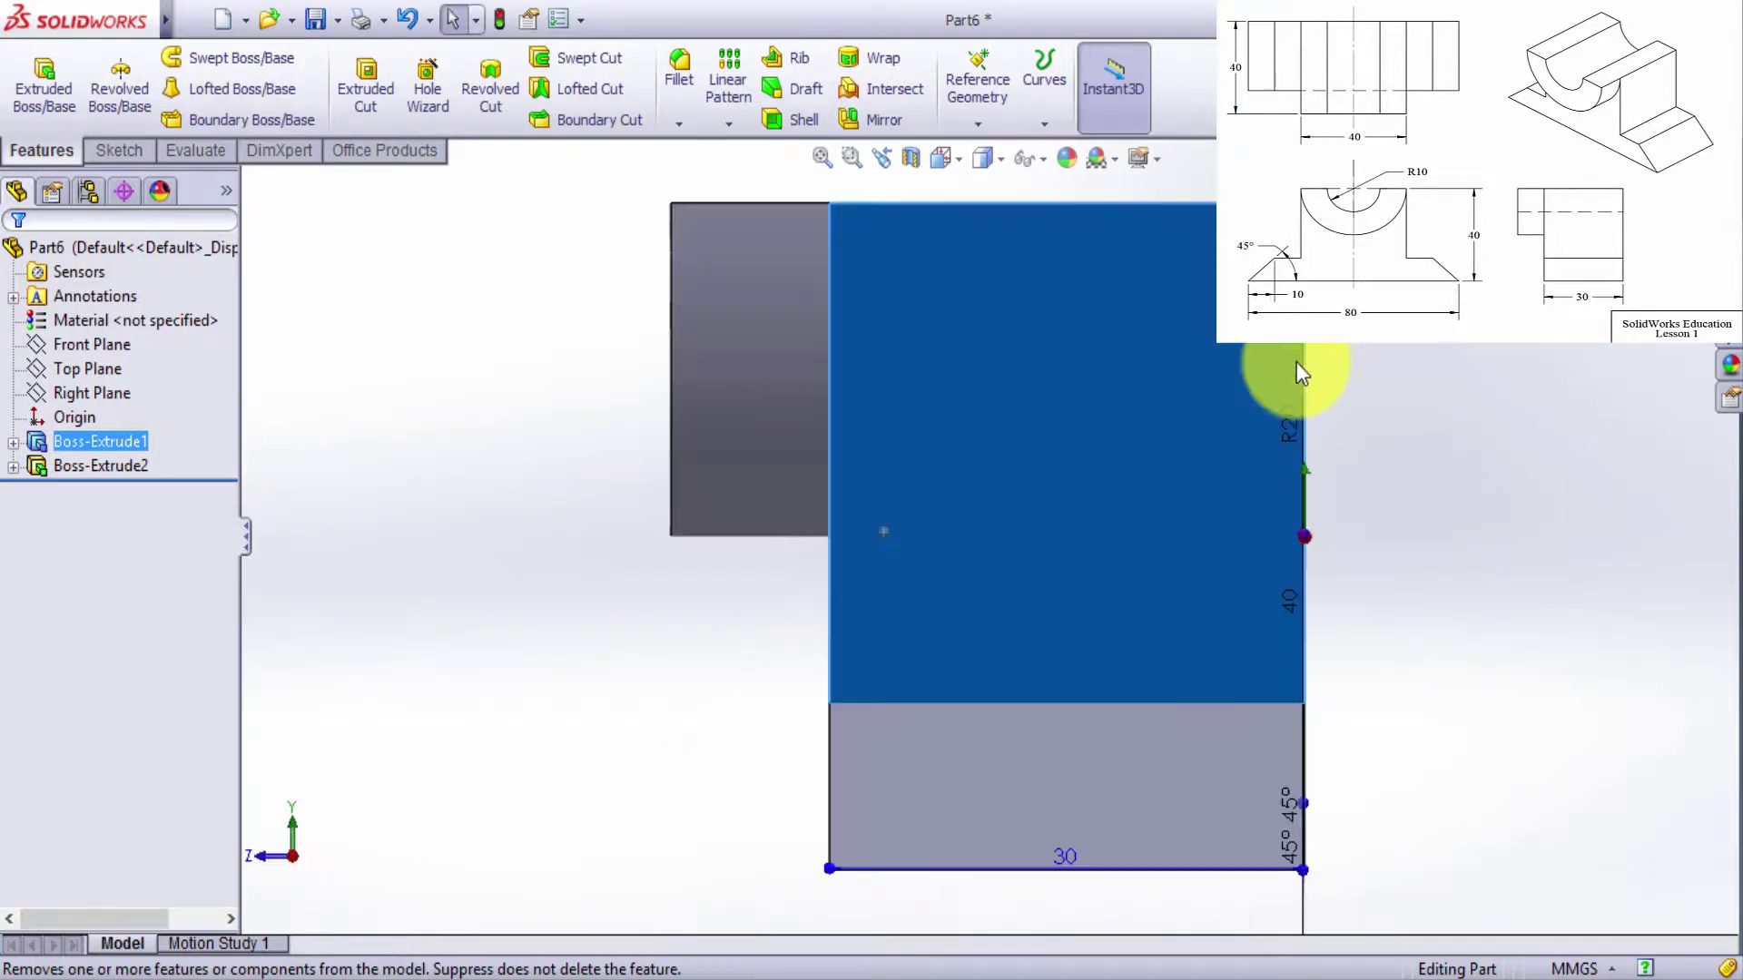
{"action": "key", "text": "ctrl+7"}
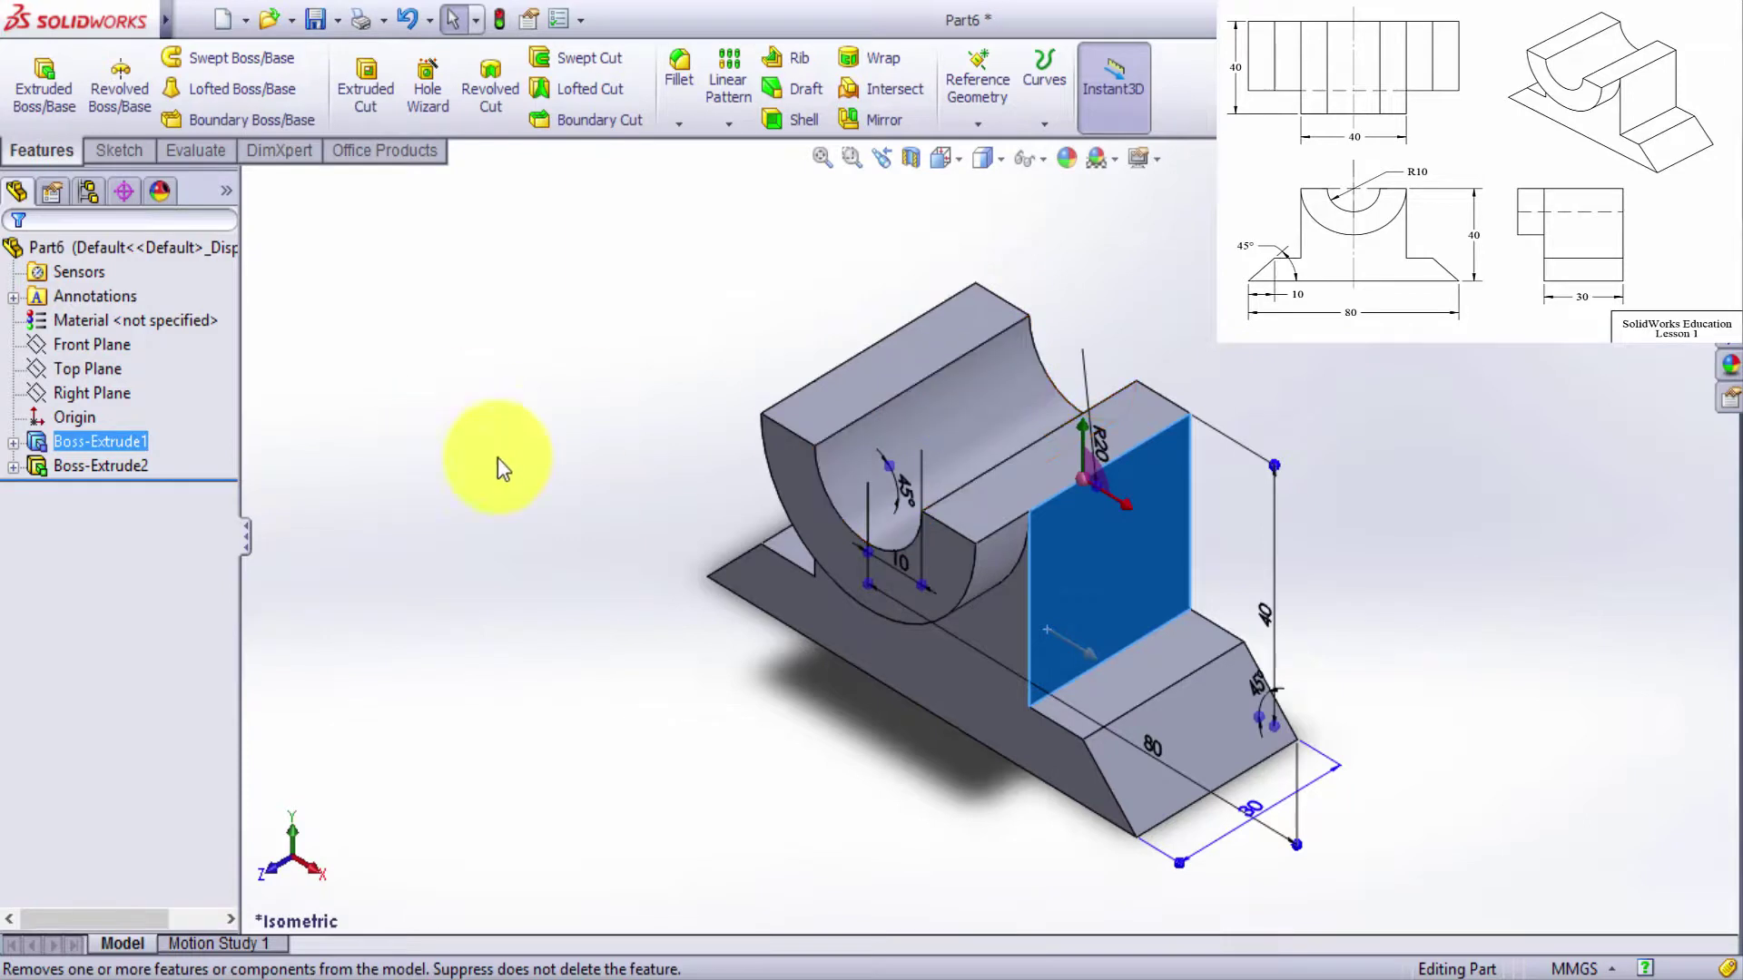
{"action": "left_click", "coordinate": [810, 526]}
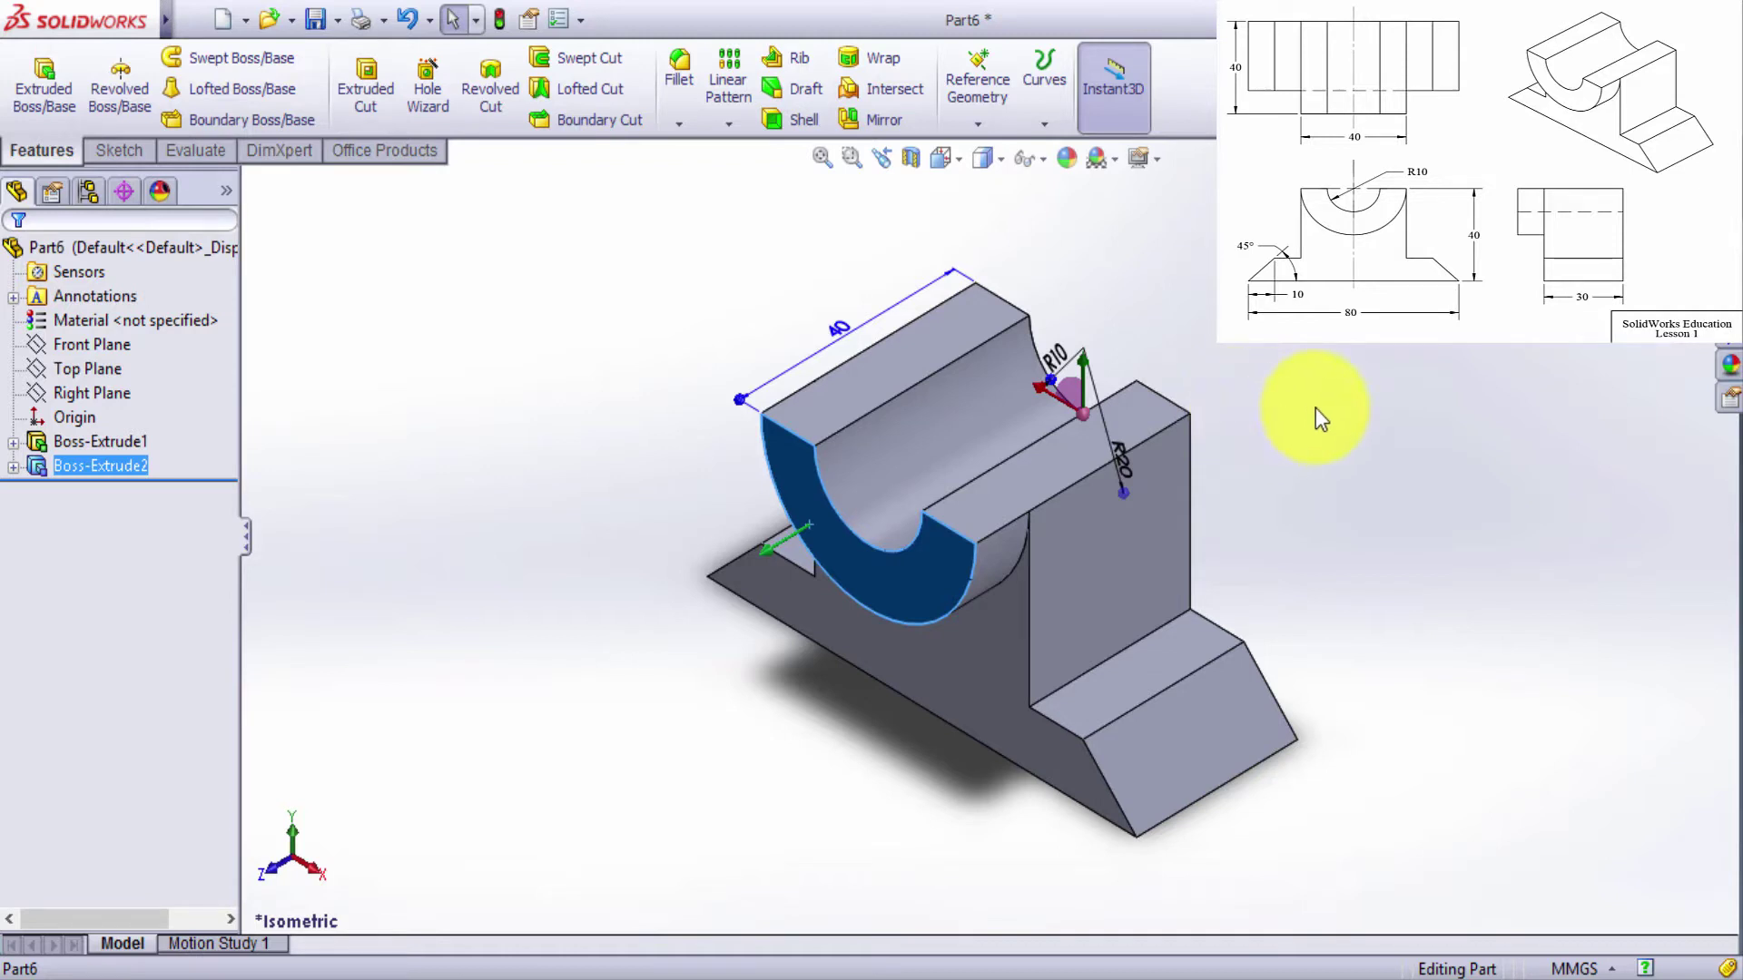
{"action": "scroll", "coordinate": [1320, 410], "scroll_direction": "down", "scroll_amount": 2}
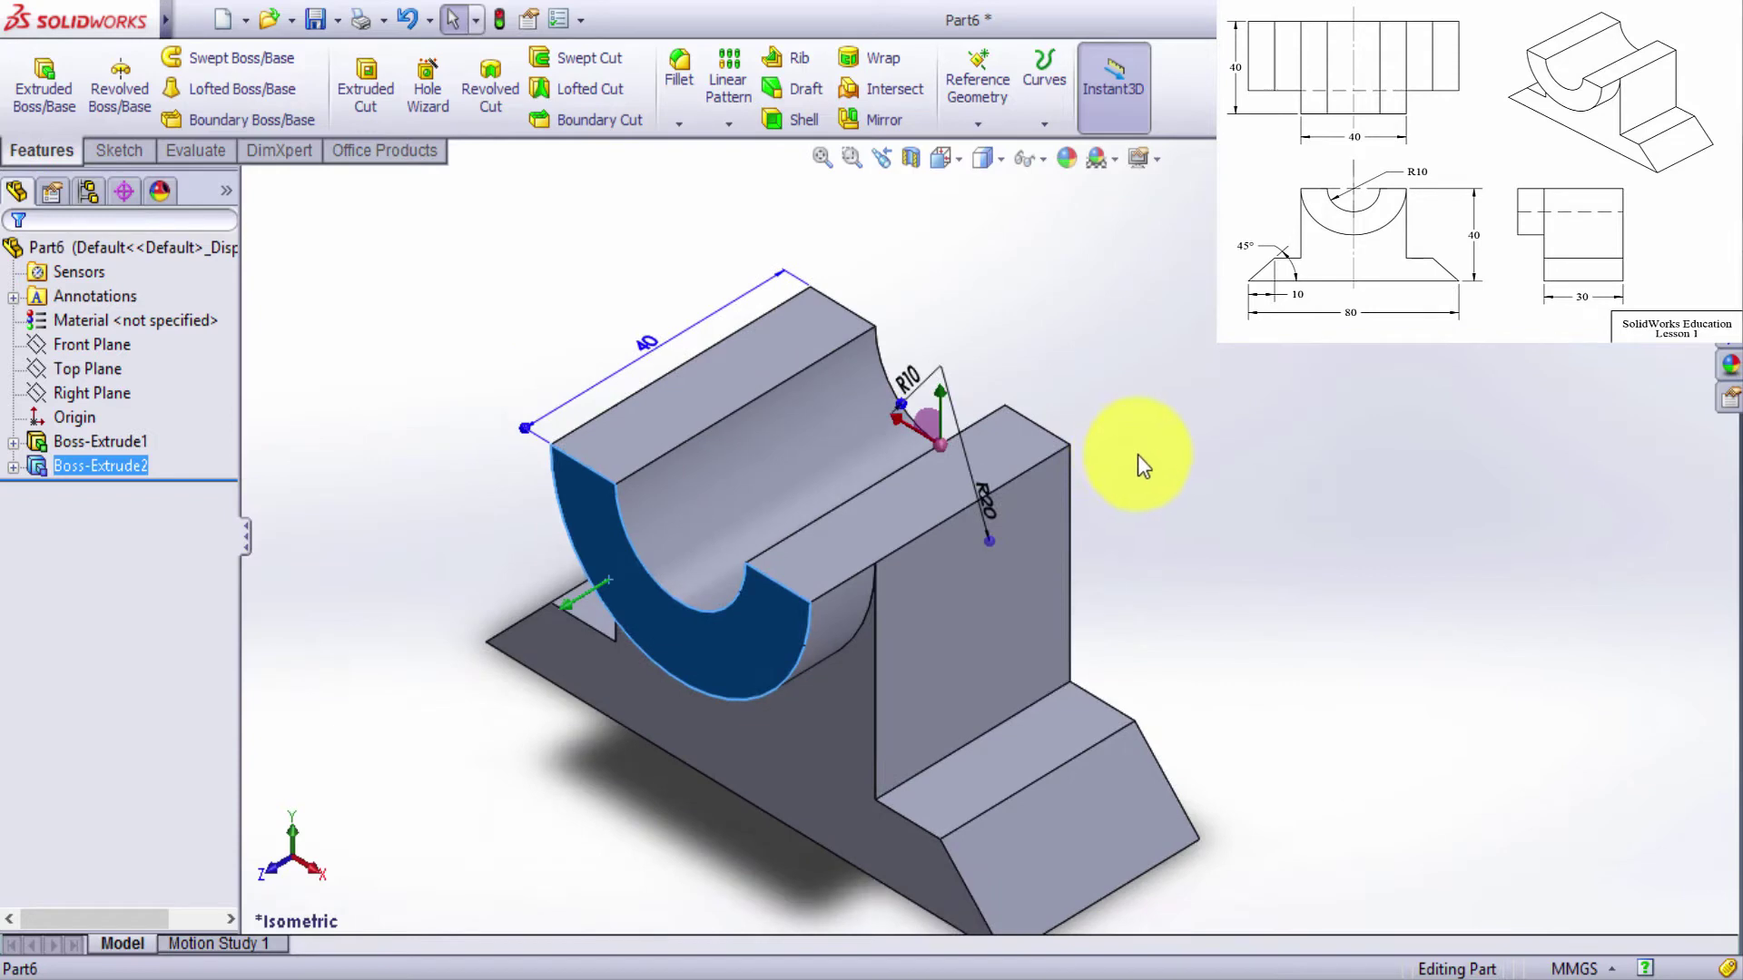
{"action": "scroll", "coordinate": [1089, 759], "scroll_direction": "down", "scroll_amount": 2}
{"action": "scroll", "coordinate": [903, 674], "scroll_direction": "down", "scroll_amount": 2}
{"action": "scroll", "coordinate": [579, 535], "scroll_direction": "up", "scroll_amount": 4}
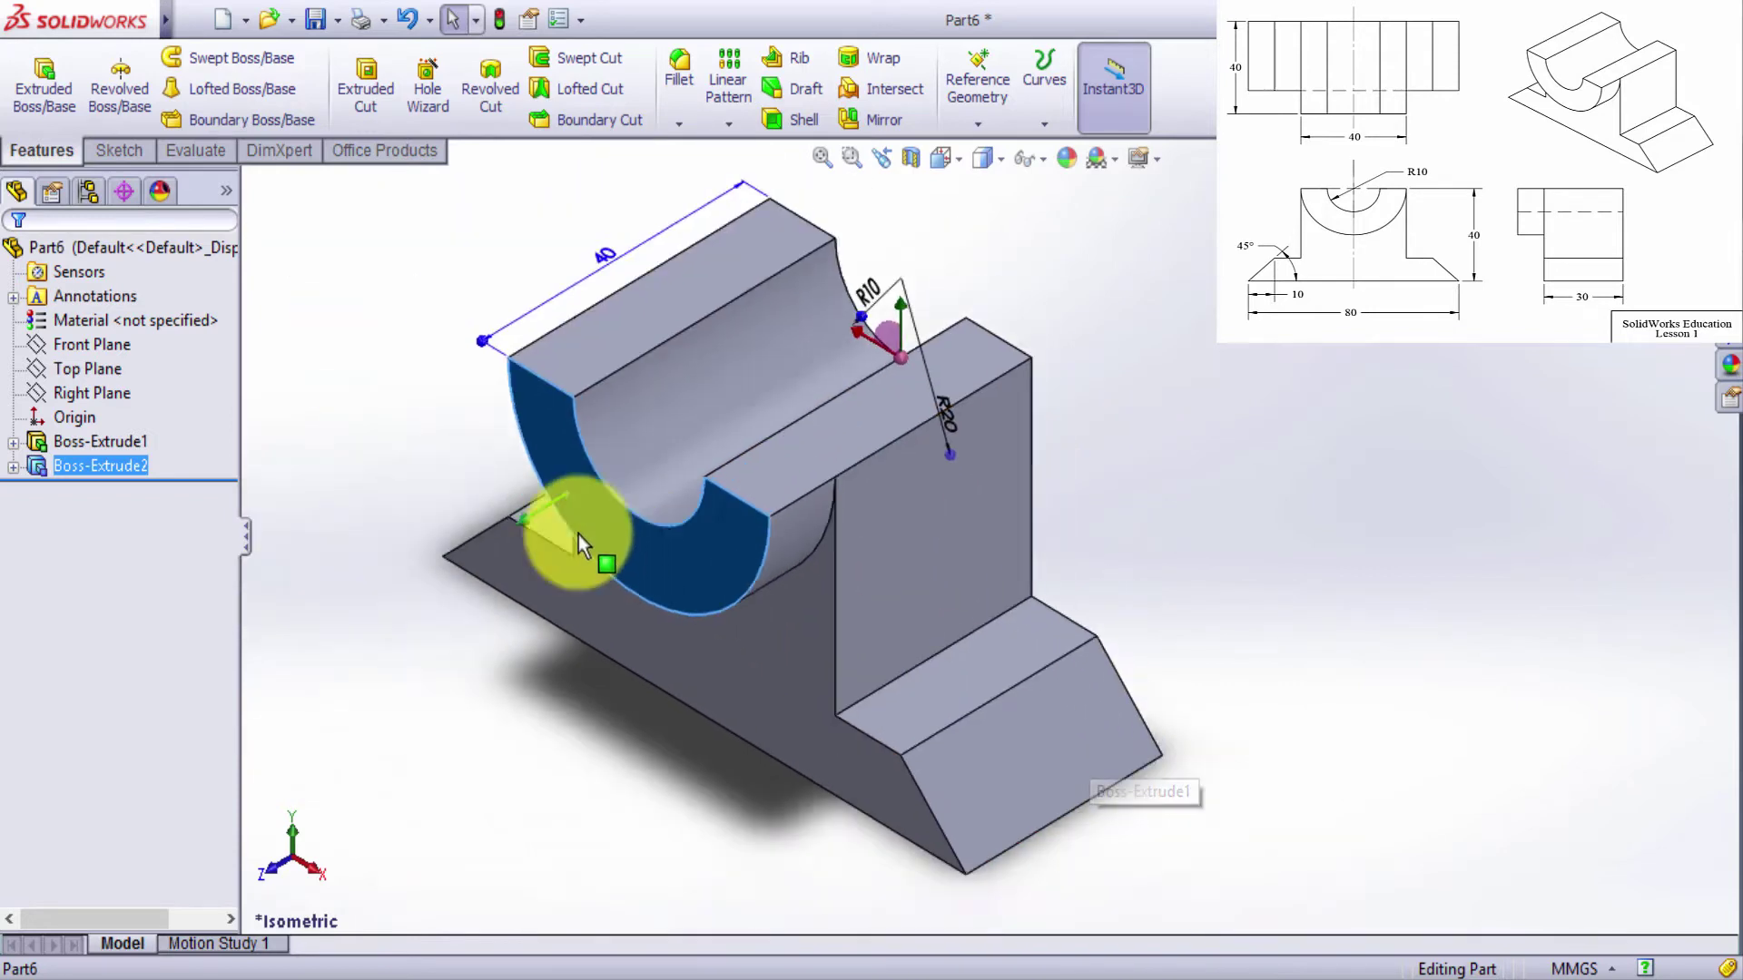
{"action": "scroll", "coordinate": [1180, 583], "scroll_direction": "down", "scroll_amount": 2}
{"action": "scroll", "coordinate": [1183, 584], "scroll_direction": "up", "scroll_amount": 2}
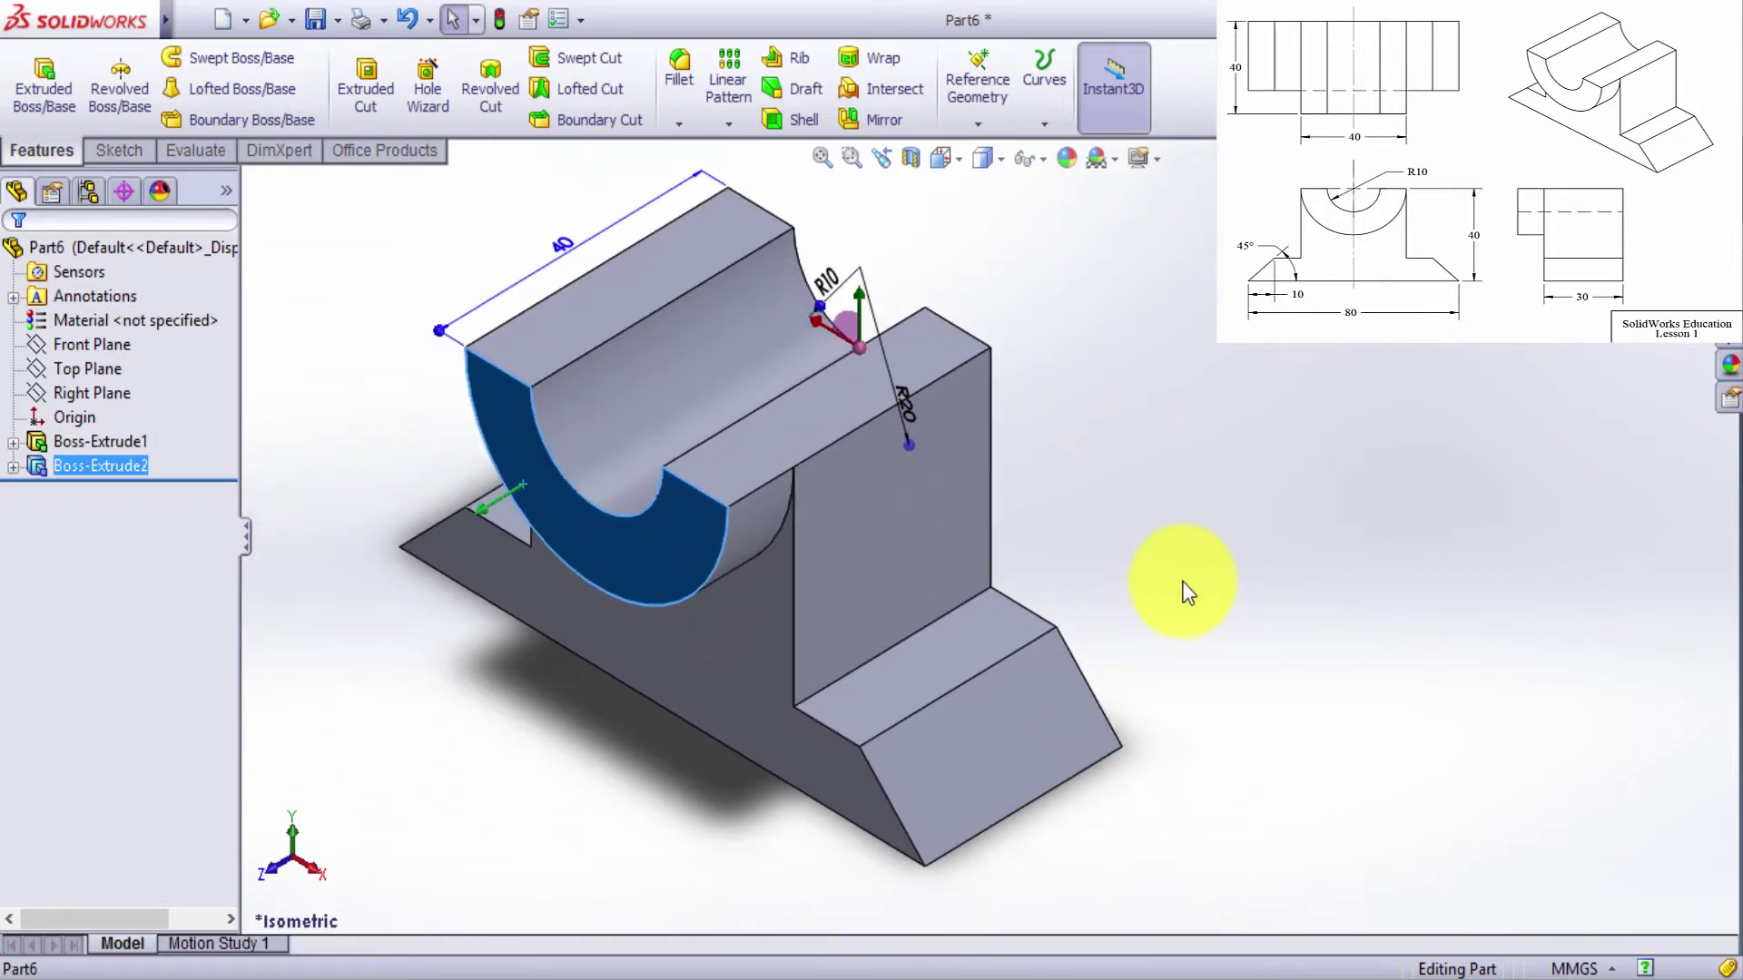